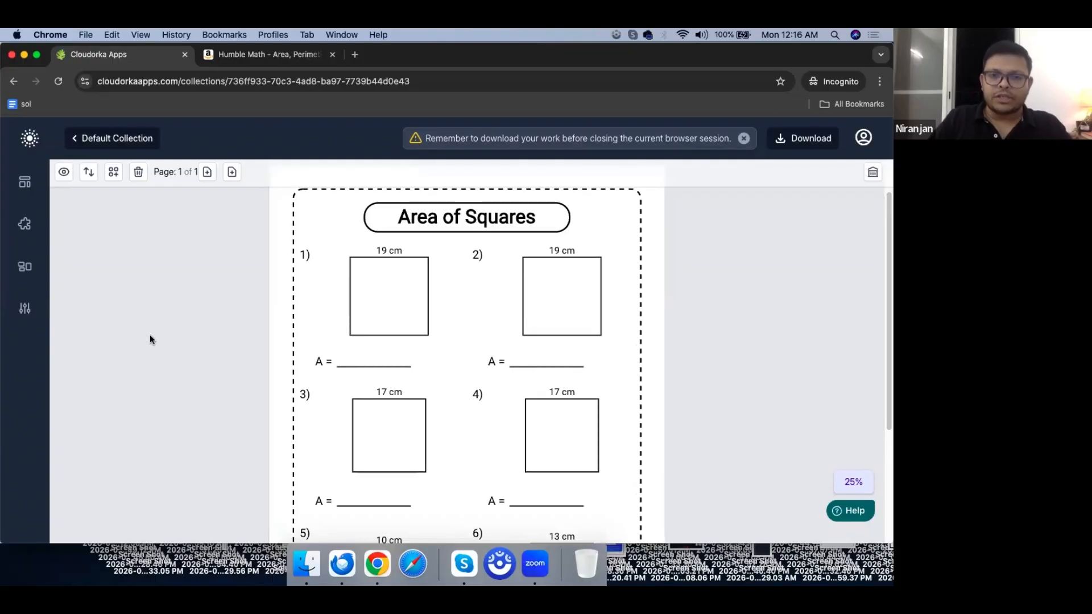
Step: Change the squares grid's question variant to Perimeter (side given) and regenerate the problems
{"action": "scroll", "coordinate": [150, 340], "scroll_direction": "up", "scroll_amount": 1}
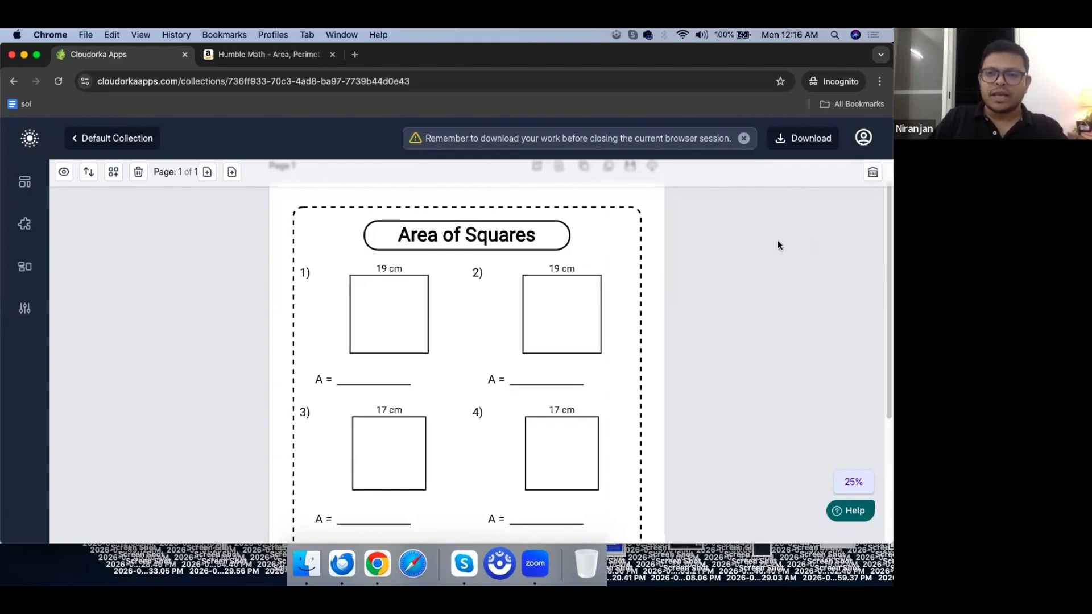
{"action": "left_click", "coordinate": [400, 339]}
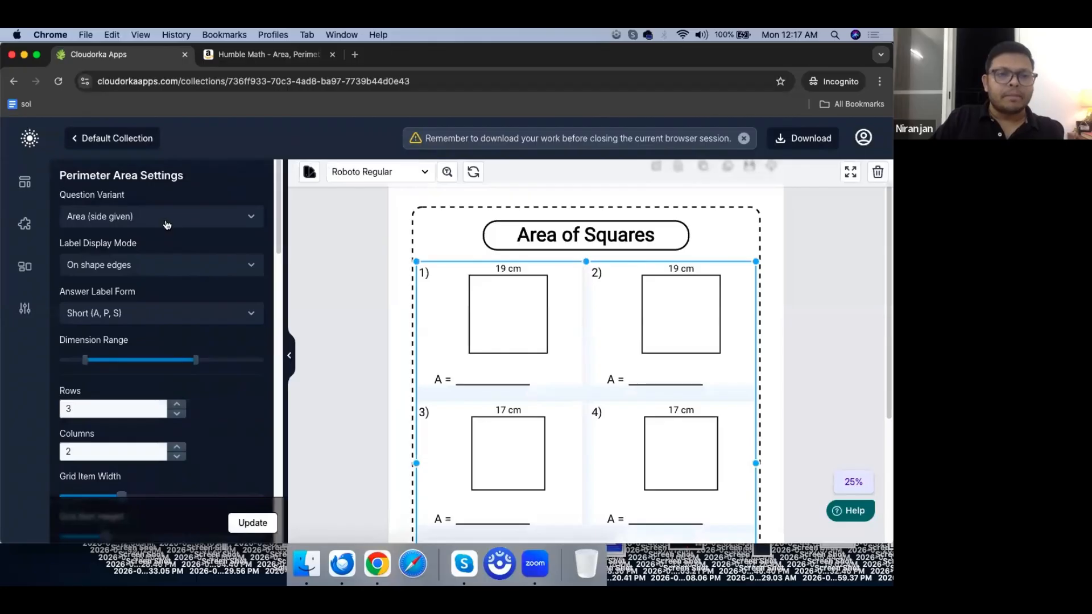
{"action": "left_click", "coordinate": [165, 219]}
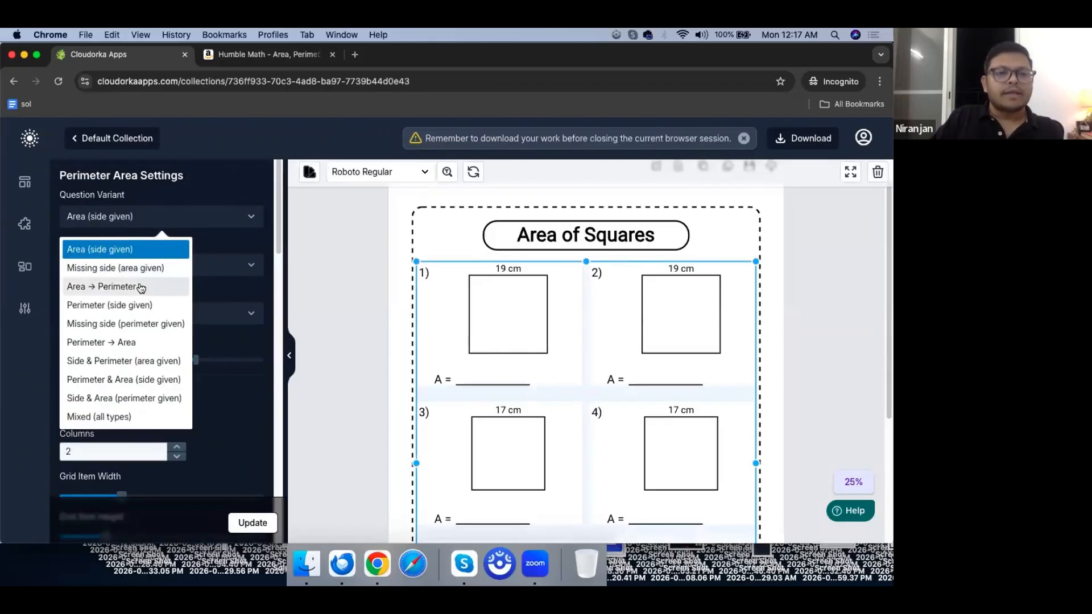
{"action": "left_click", "coordinate": [141, 287]}
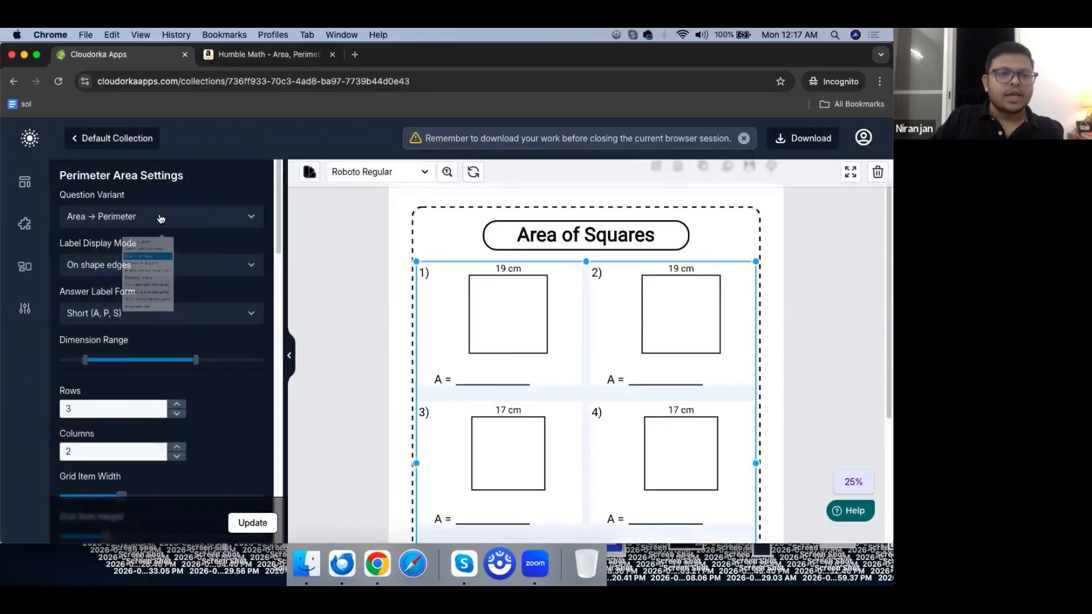
{"action": "left_click", "coordinate": [161, 217]}
{"action": "left_click", "coordinate": [146, 306]}
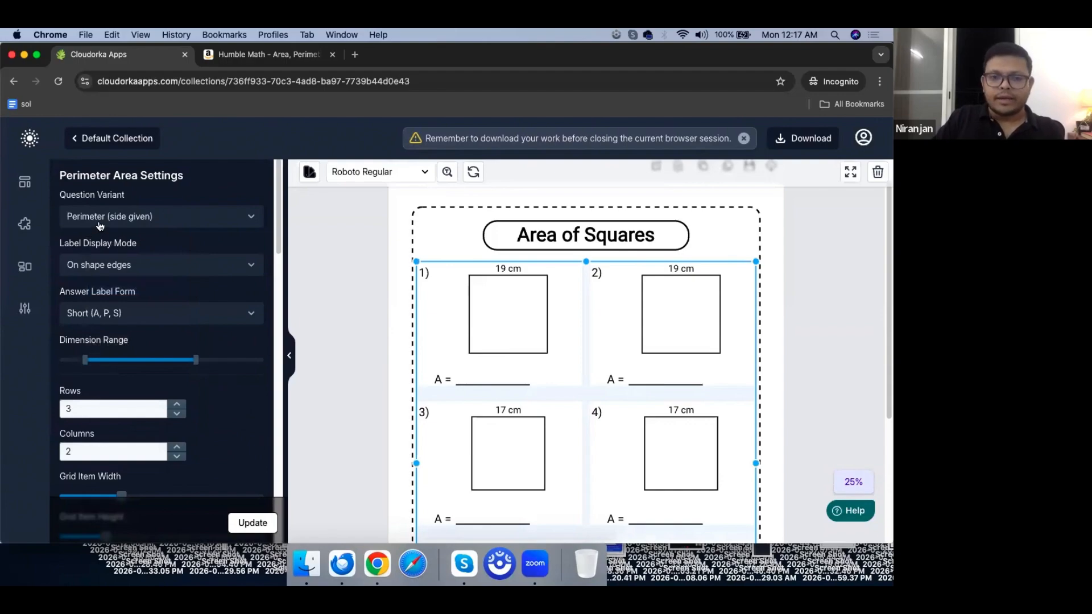
{"action": "left_click", "coordinate": [263, 524]}
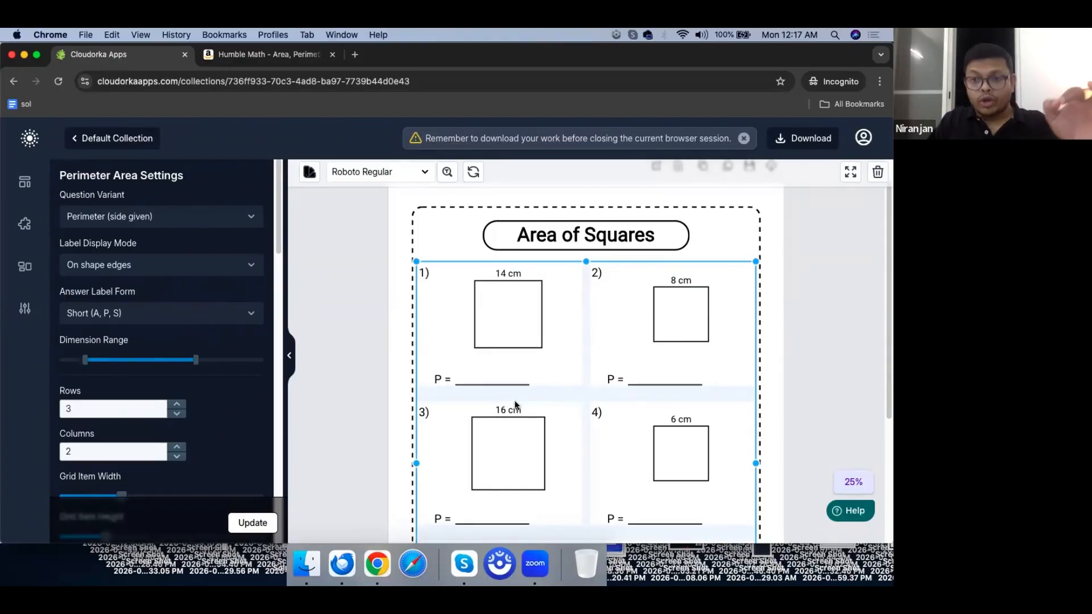
{"action": "left_click", "coordinate": [197, 221]}
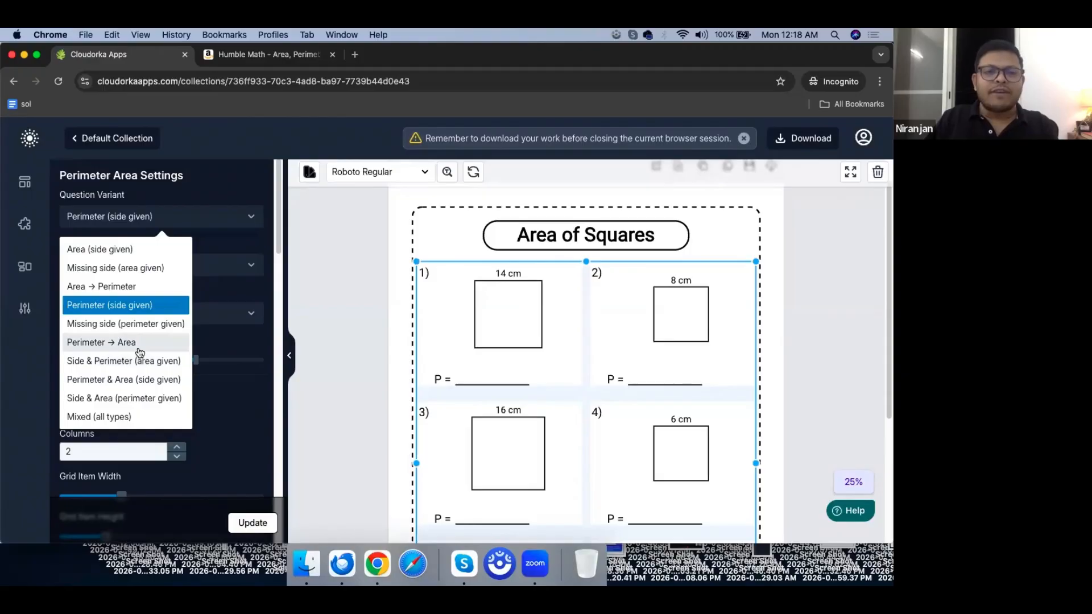
{"action": "left_click", "coordinate": [342, 312]}
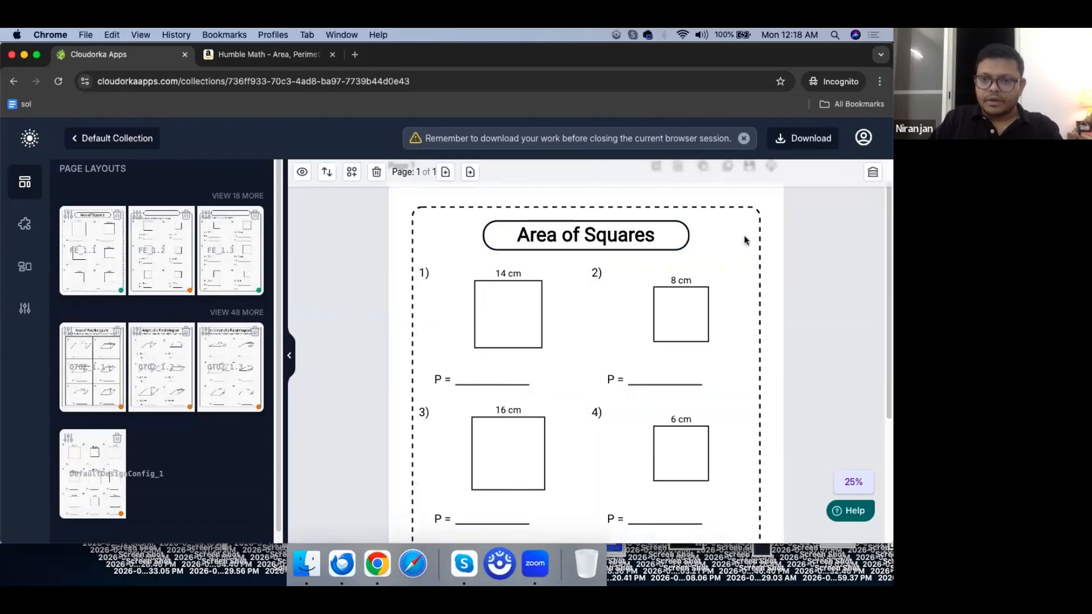
{"action": "left_click", "coordinate": [544, 238]}
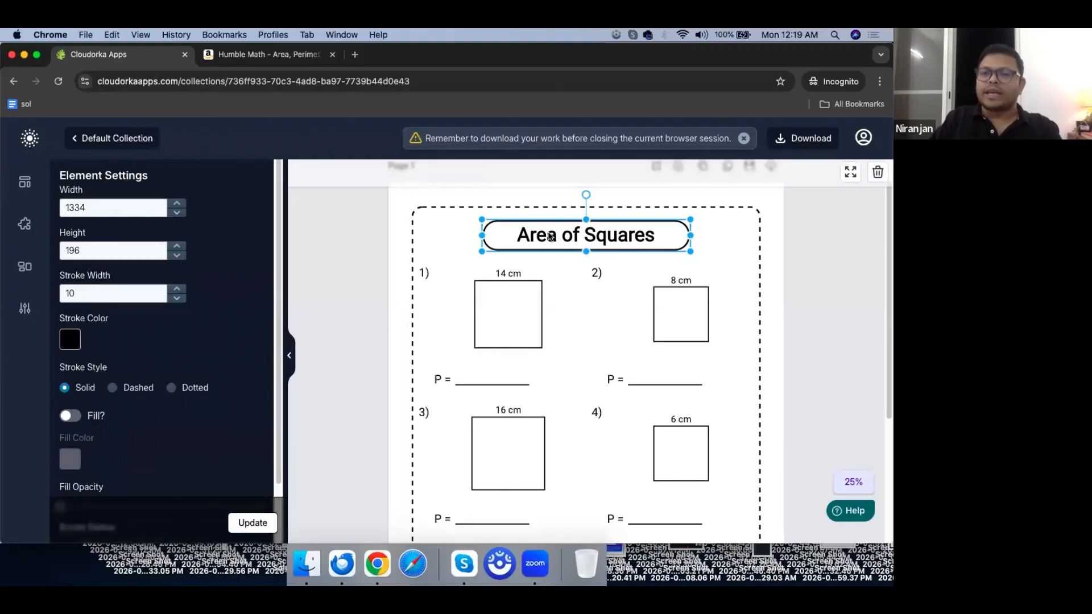
{"action": "left_click", "coordinate": [356, 278]}
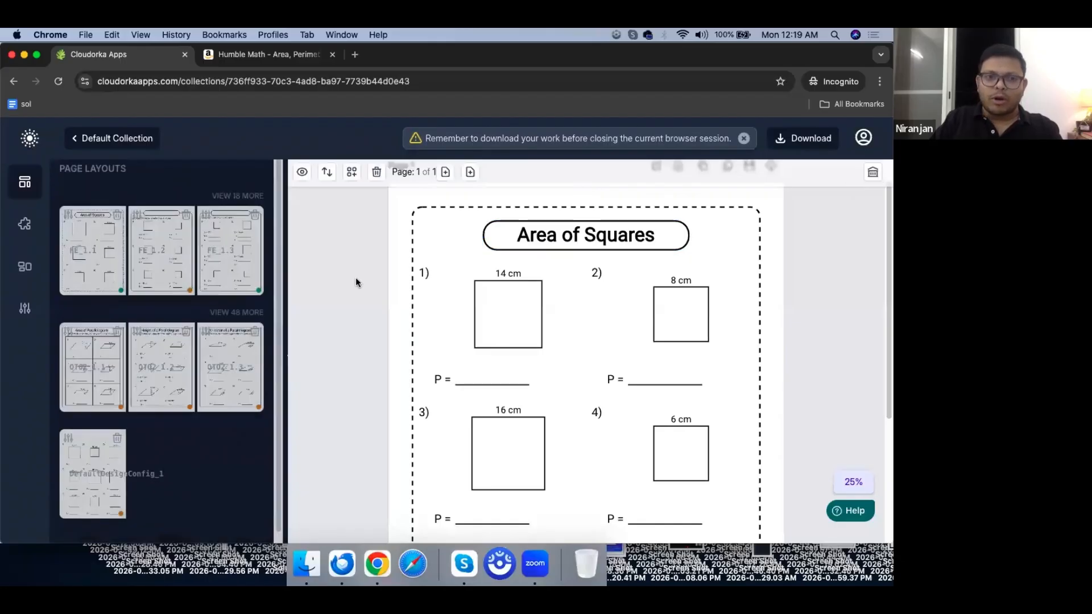
Step: Add a blank page after page 1 and insert the first Squares component, the area problems, on it
{"action": "left_click", "coordinate": [24, 232]}
{"action": "scroll", "coordinate": [674, 221], "scroll_direction": "up", "scroll_amount": 1}
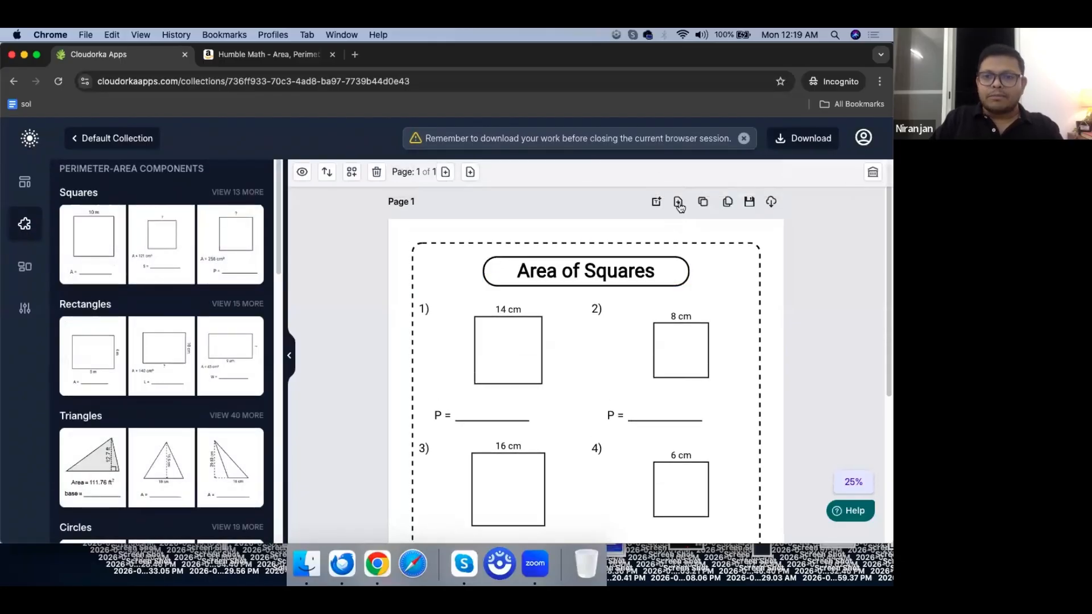
{"action": "left_click", "coordinate": [677, 203]}
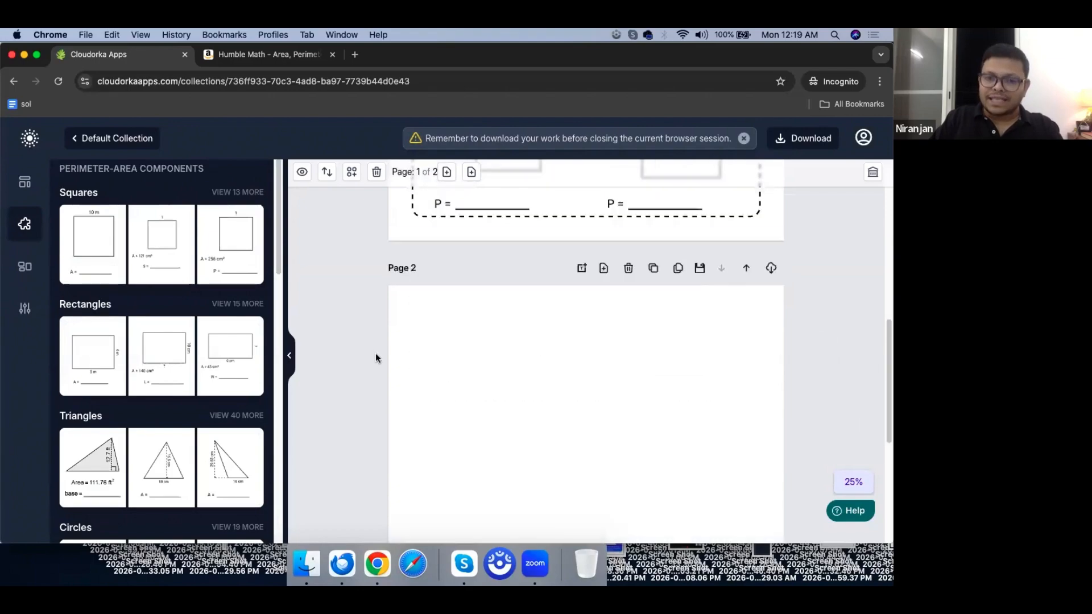
{"action": "left_click", "coordinate": [98, 242]}
{"action": "scroll", "coordinate": [593, 426], "scroll_direction": "up", "scroll_amount": 2}
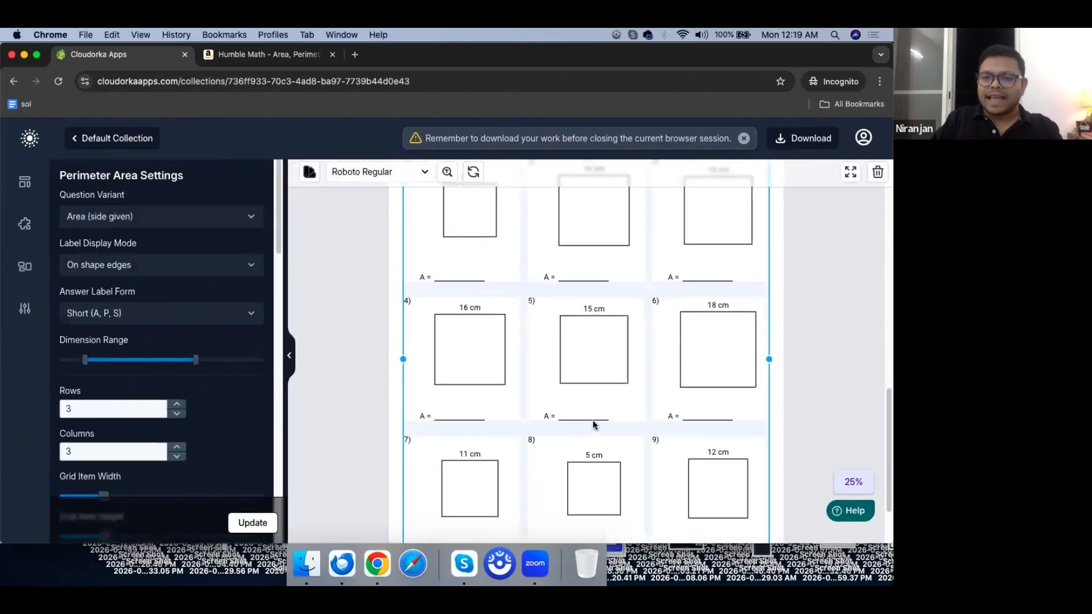
{"action": "scroll", "coordinate": [579, 467], "scroll_direction": "up", "scroll_amount": 2}
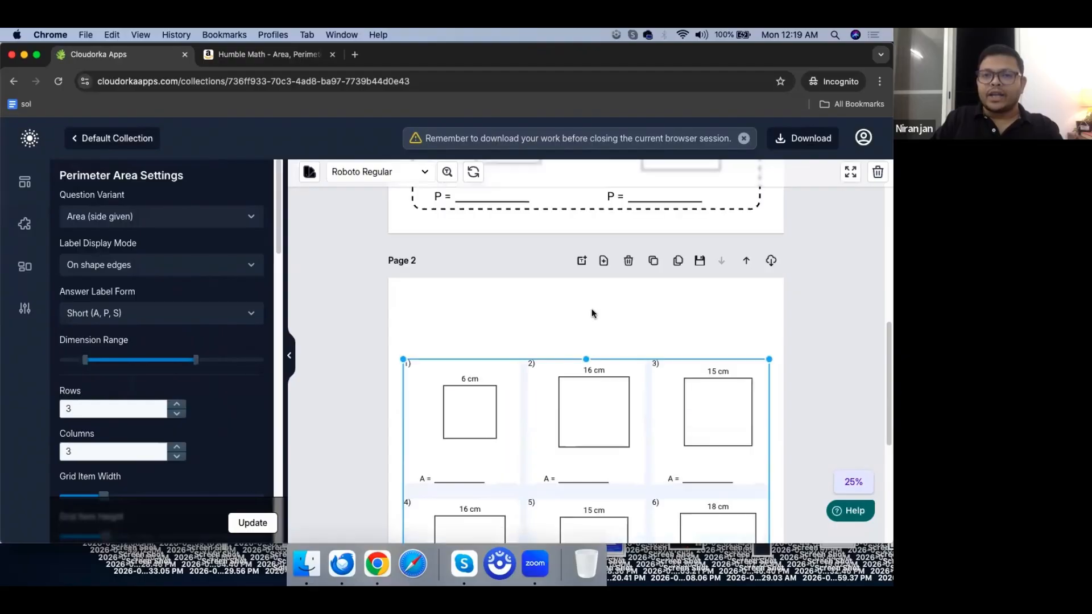
Step: Delete page 2 with its squares grid and return to the Area of Squares page
{"action": "left_click", "coordinate": [629, 260]}
{"action": "scroll", "coordinate": [560, 357], "scroll_direction": "up", "scroll_amount": 2}
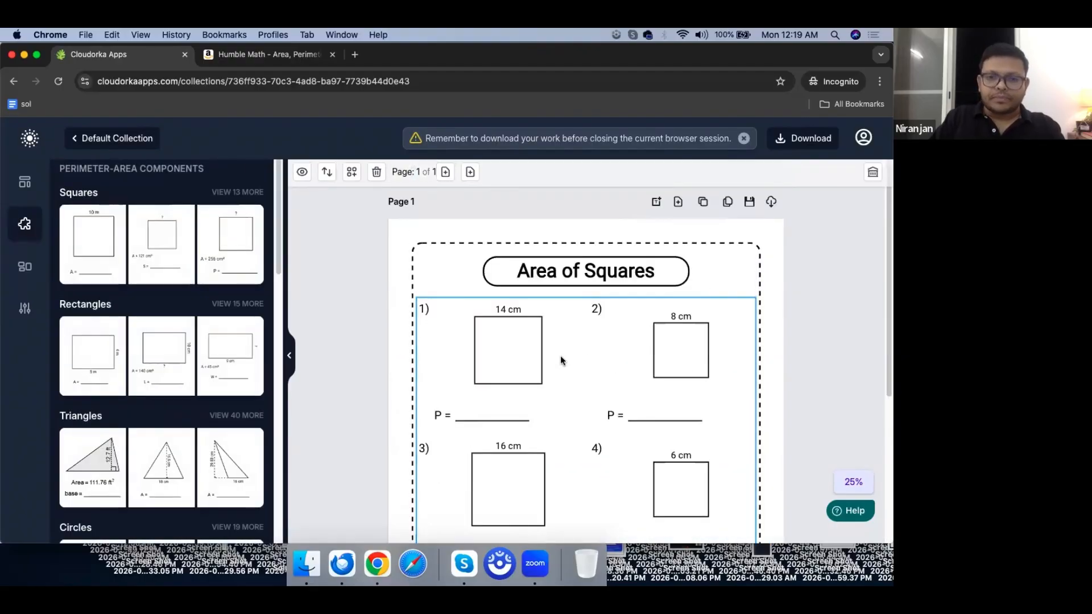
{"action": "scroll", "coordinate": [563, 358], "scroll_direction": "down", "scroll_amount": 2}
{"action": "scroll", "coordinate": [566, 360], "scroll_direction": "up", "scroll_amount": 2}
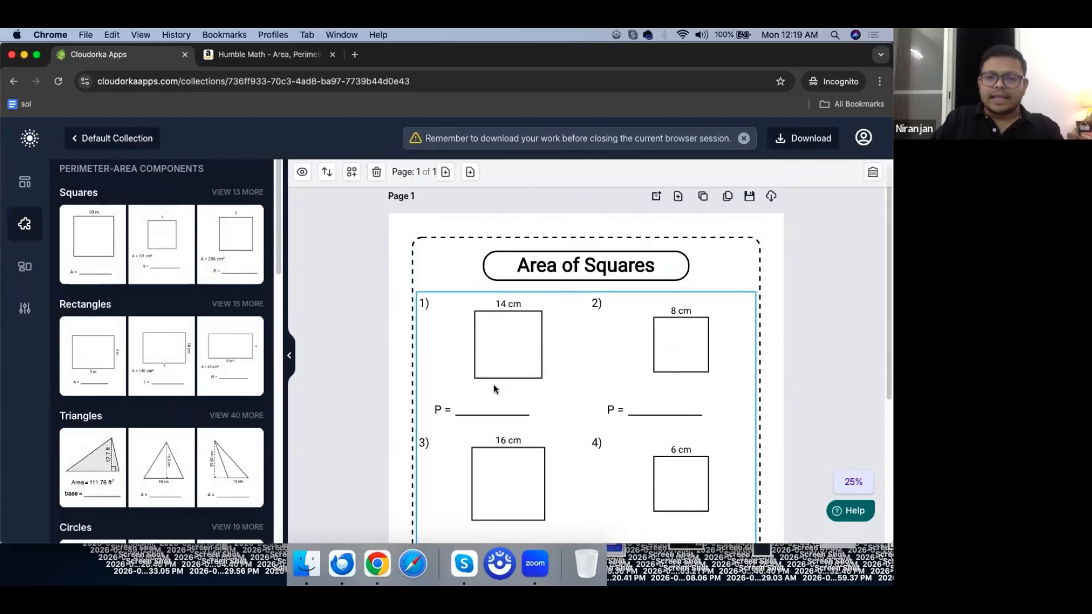
Step: Set the page 1 squares grid to the Missing side (perimeter given) question variant and update it
{"action": "scroll", "coordinate": [526, 370], "scroll_direction": "down", "scroll_amount": 1}
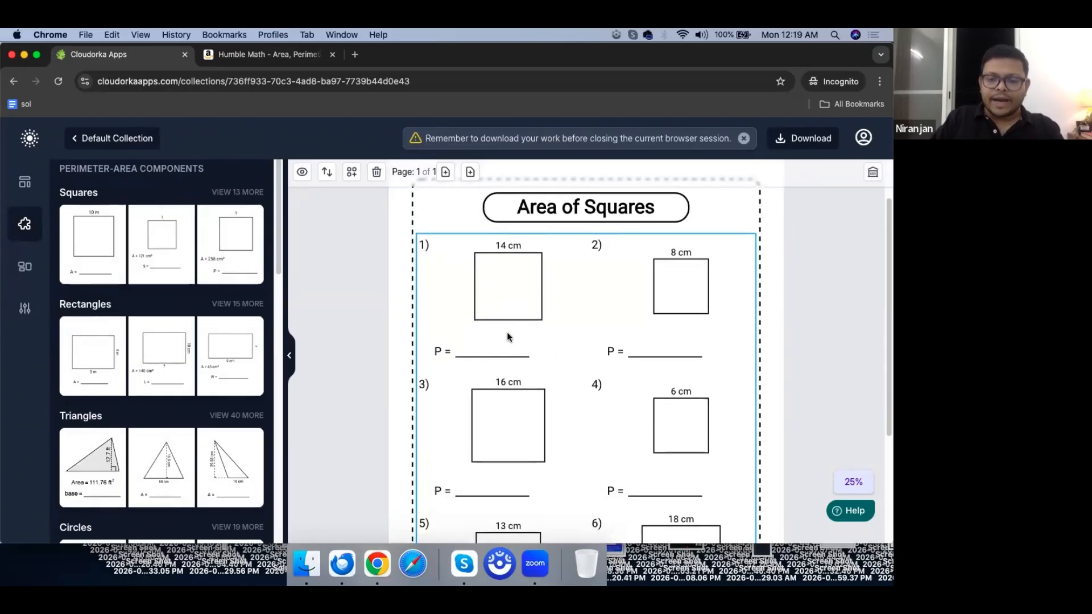
{"action": "left_click", "coordinate": [491, 309]}
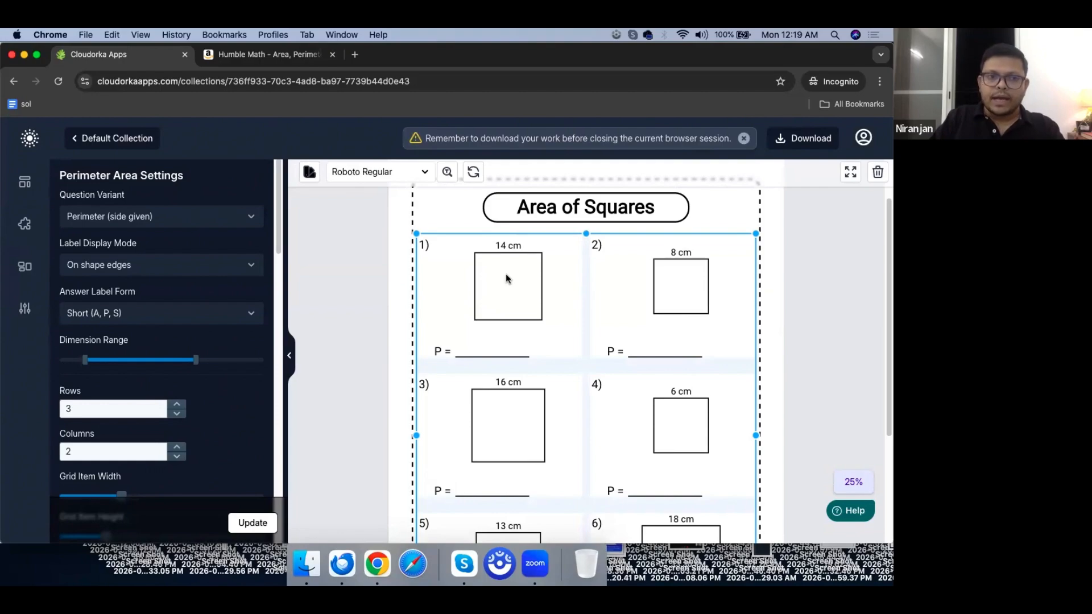
{"action": "left_click", "coordinate": [174, 221]}
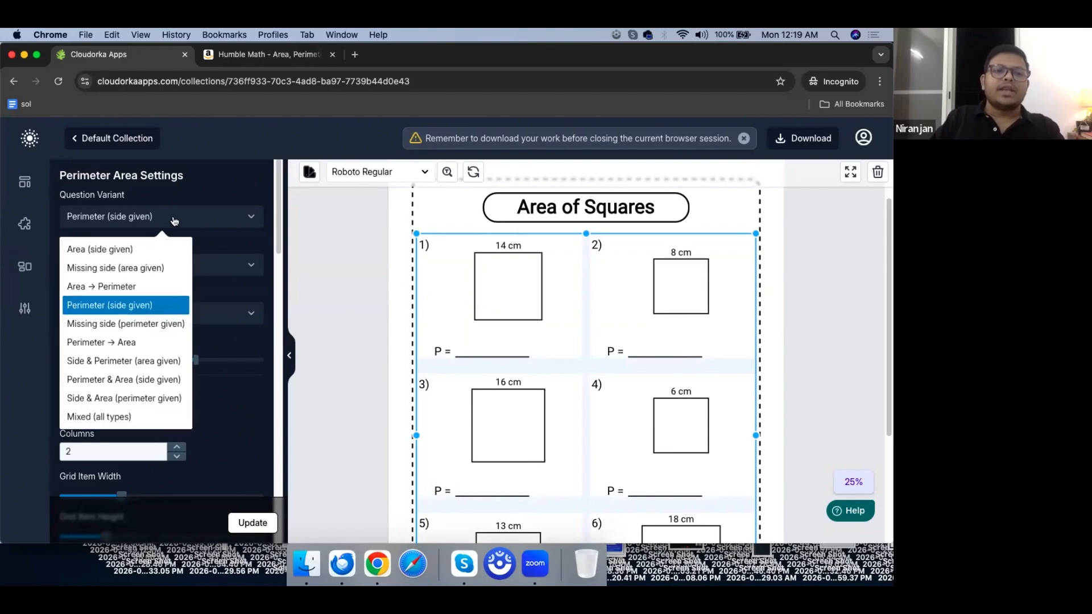
{"action": "left_click", "coordinate": [156, 327]}
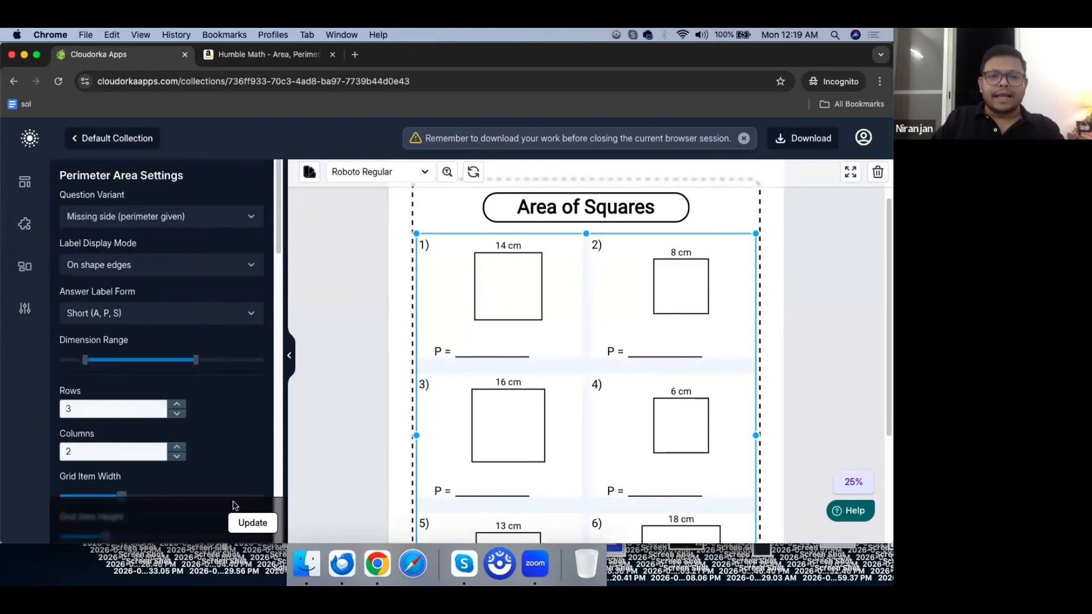
{"action": "left_click", "coordinate": [256, 524]}
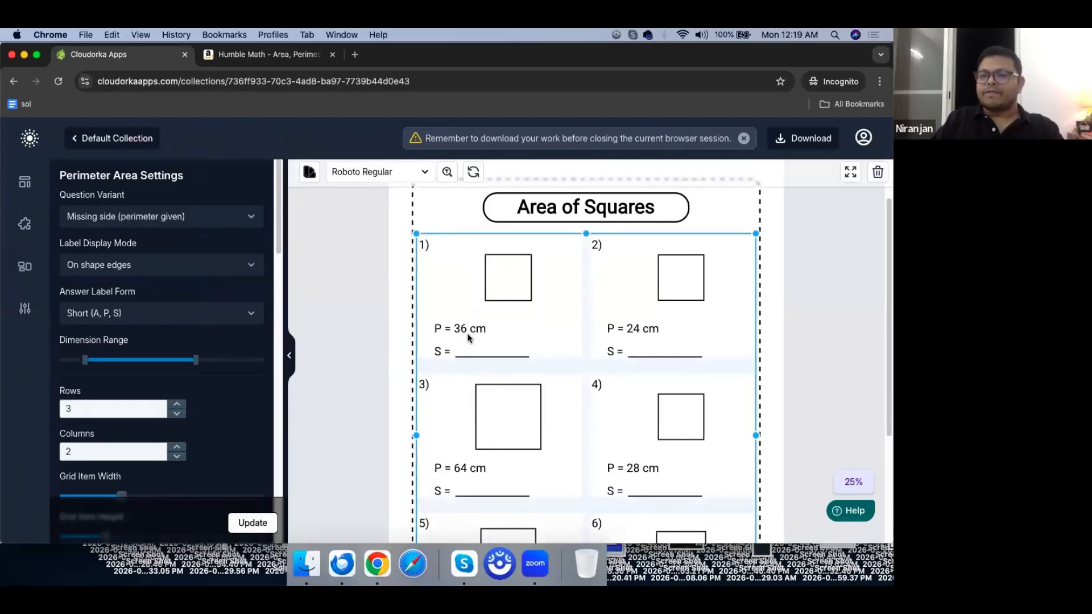
Step: Switch the squares grid's question variant to Missing side (area given) and update the worksheet
{"action": "left_click", "coordinate": [166, 220]}
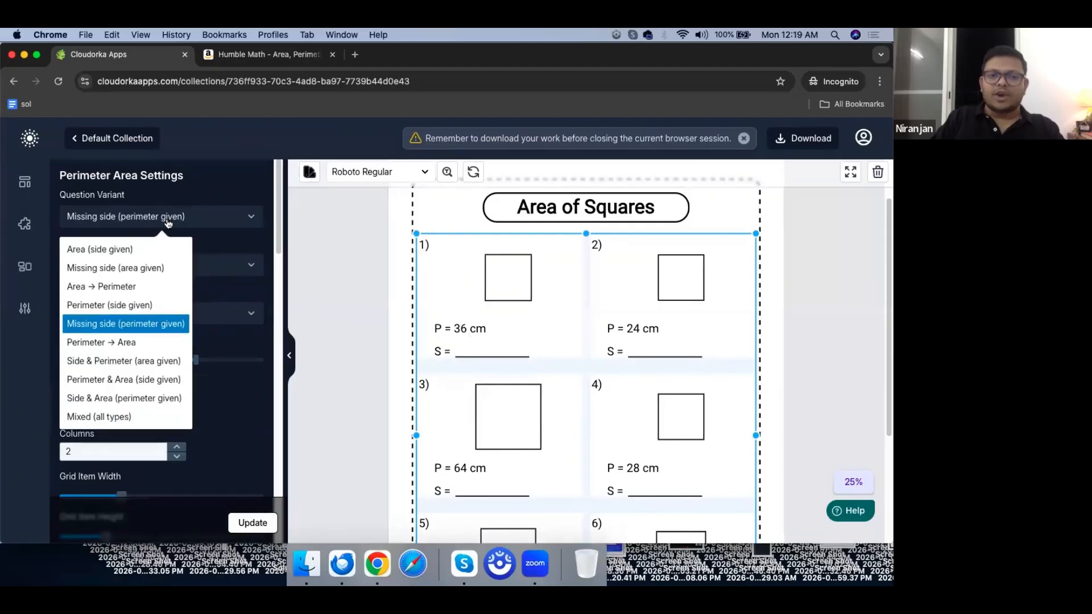
{"action": "left_click", "coordinate": [263, 521]}
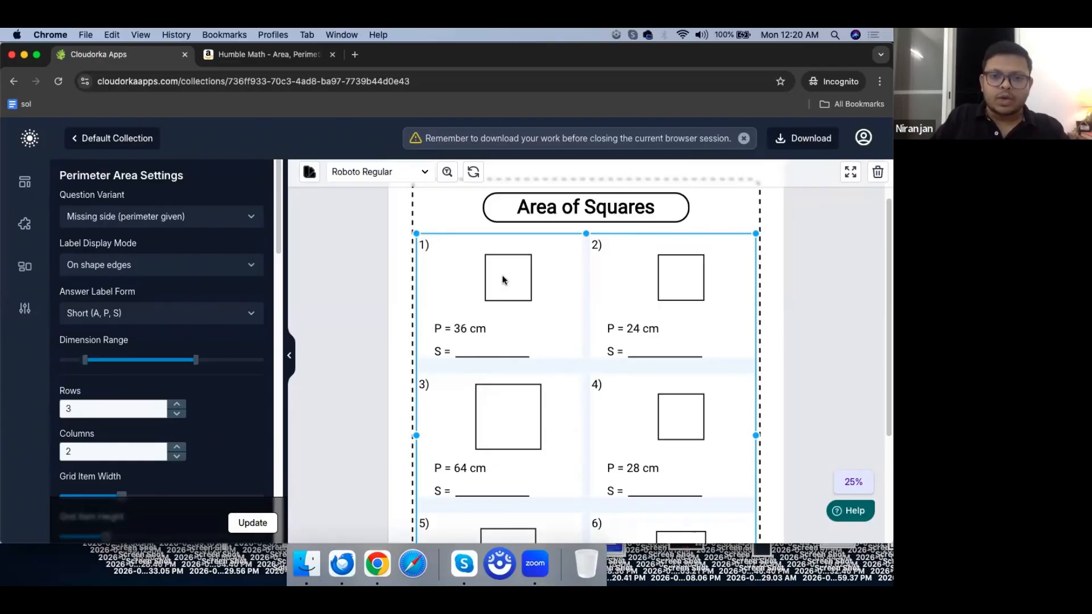
{"action": "left_click", "coordinate": [207, 223]}
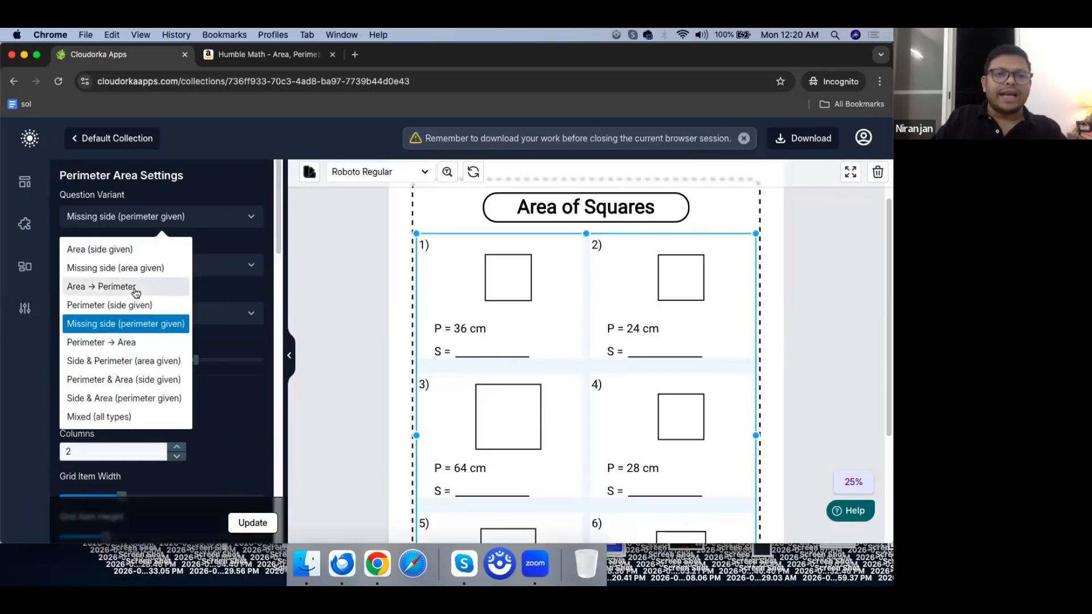
{"action": "left_click", "coordinate": [144, 268]}
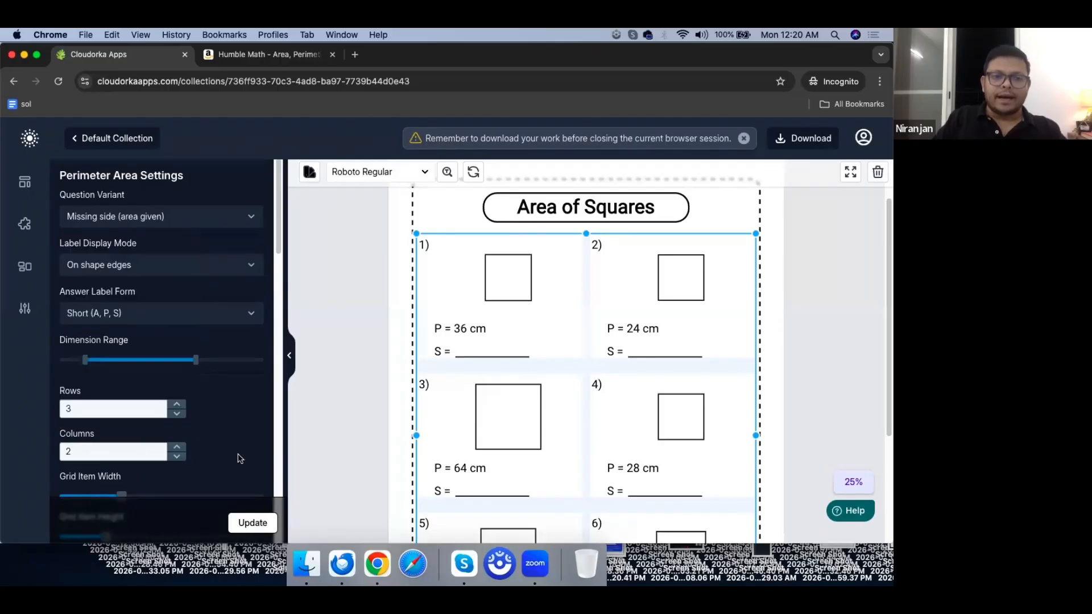
{"action": "left_click", "coordinate": [268, 523]}
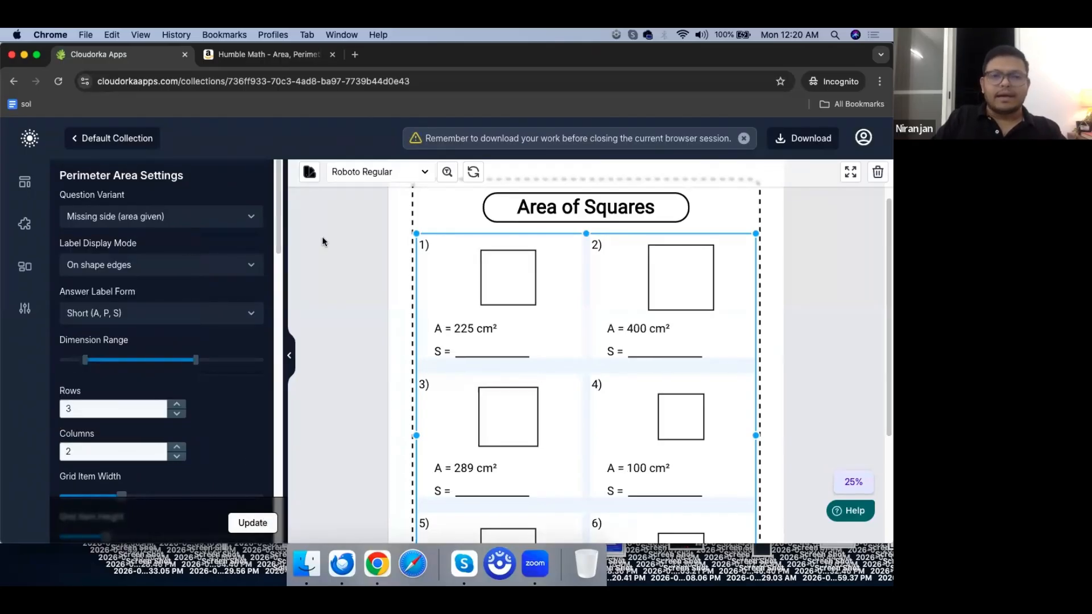
Step: Set the squares grid's question variant to Area (side given) and regenerate the problems
{"action": "left_click", "coordinate": [199, 222]}
{"action": "left_click", "coordinate": [152, 247]}
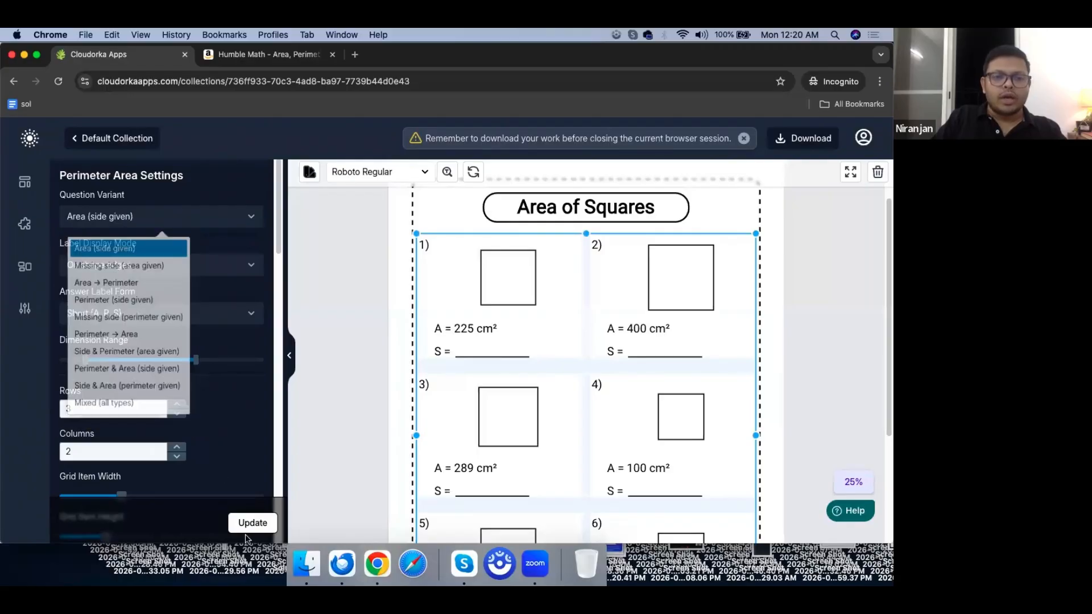
{"action": "left_click", "coordinate": [253, 524]}
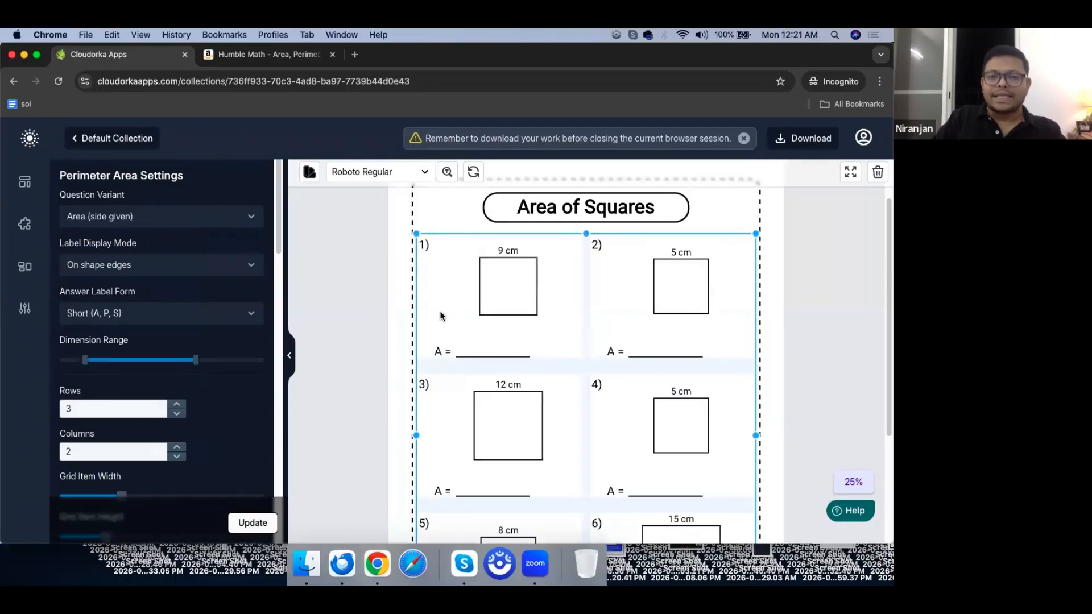
Step: Change the squares problems back to the Missing side (area given) variant and update the grid
{"action": "left_click", "coordinate": [145, 219]}
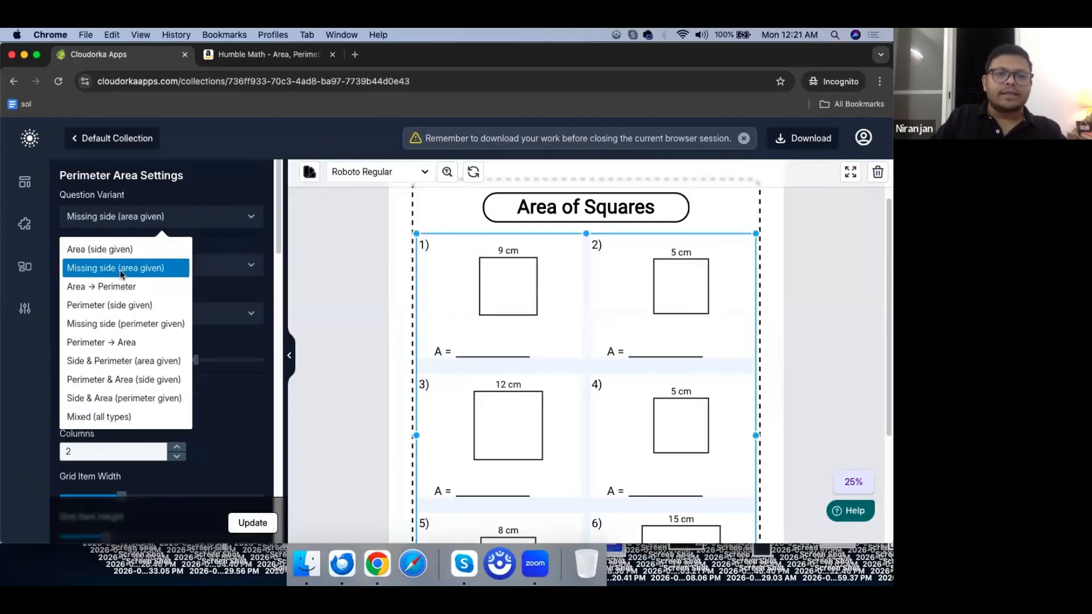
{"action": "left_click", "coordinate": [113, 268]}
{"action": "left_click", "coordinate": [253, 523]}
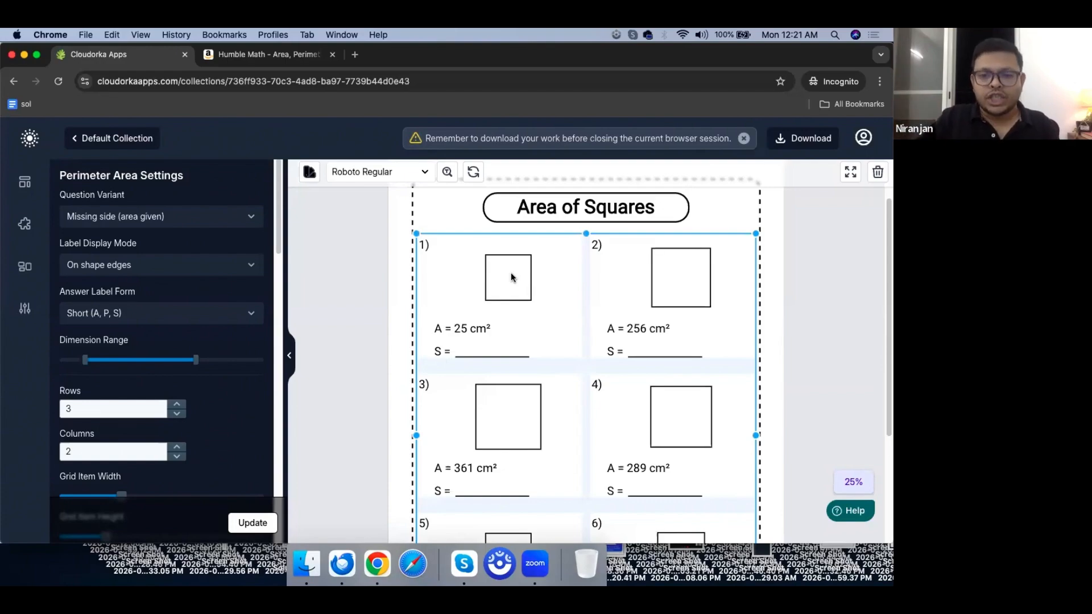
Step: Set the squares grid's question variant to Area → Perimeter and update the problems
{"action": "left_click", "coordinate": [184, 221]}
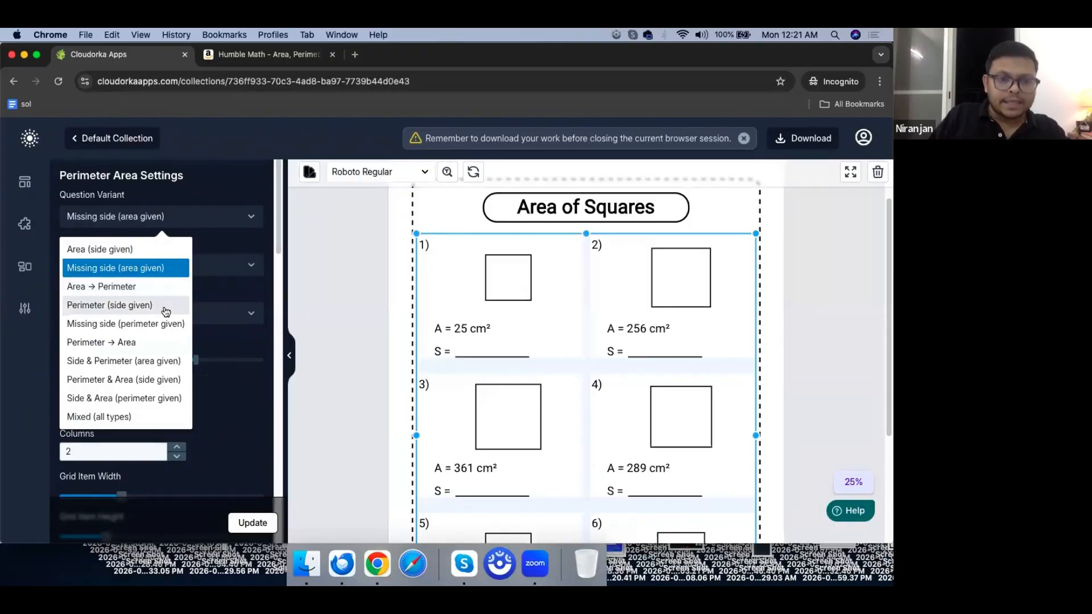
{"action": "left_click", "coordinate": [144, 288]}
{"action": "left_click", "coordinate": [249, 524]}
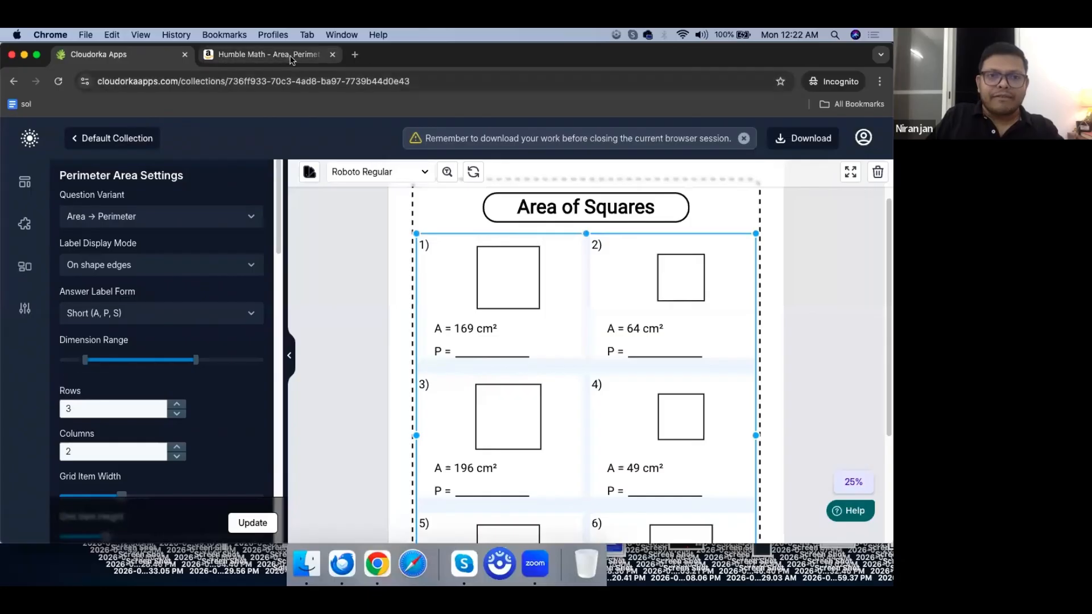
Step: Examine the rectangle area and perimeter exercises in the Humble Math sample on Amazon, then compare them with the Cloudorka worksheet
{"action": "left_click", "coordinate": [312, 54]}
{"action": "scroll", "coordinate": [476, 404], "scroll_direction": "down", "scroll_amount": 3}
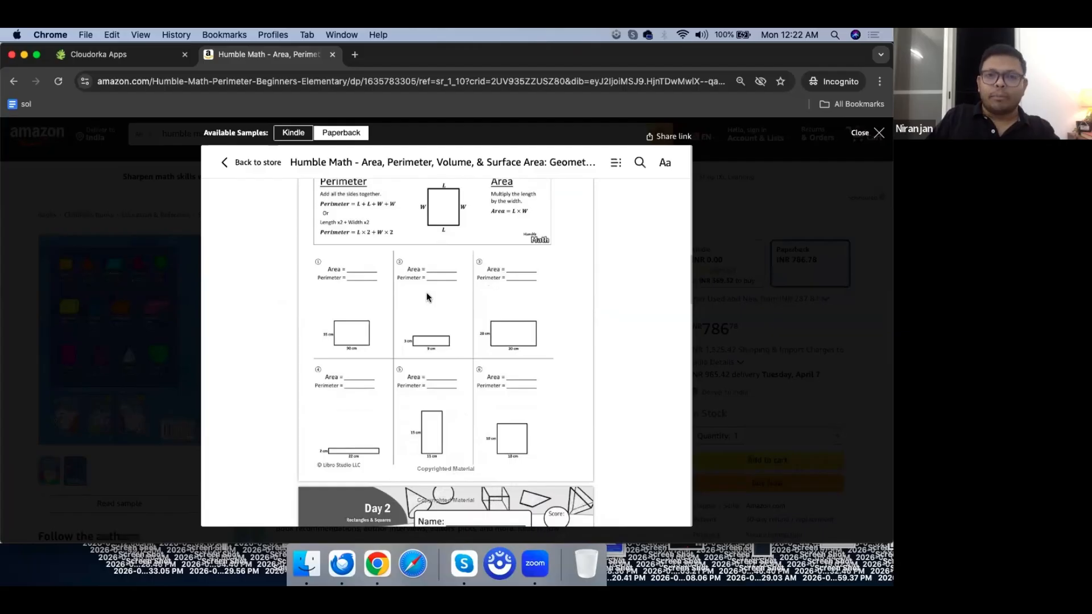
{"action": "left_click", "coordinate": [135, 57]}
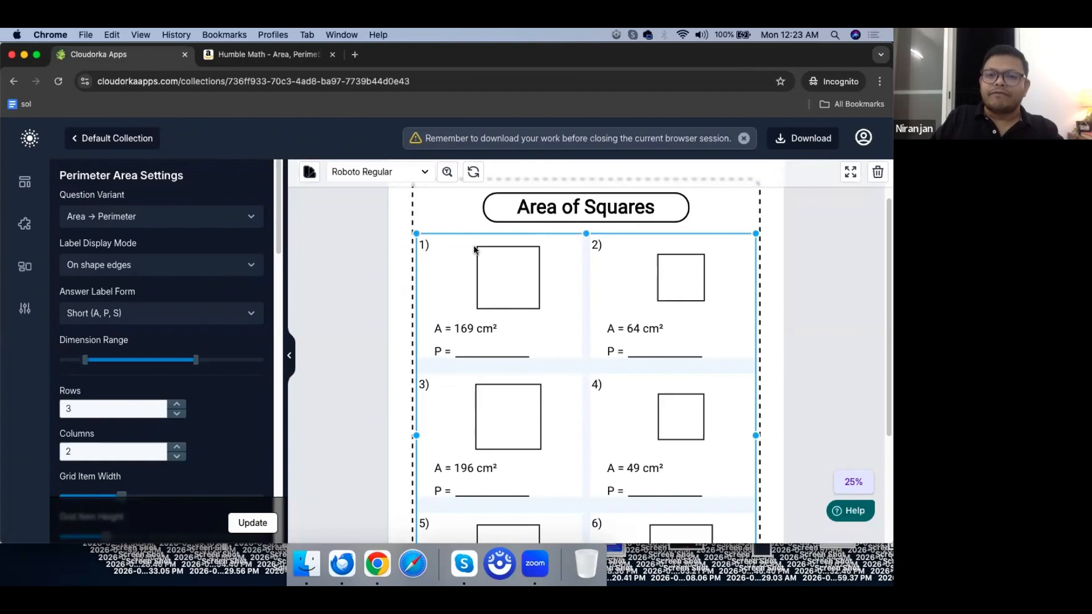
{"action": "scroll", "coordinate": [588, 429], "scroll_direction": "down", "scroll_amount": 3}
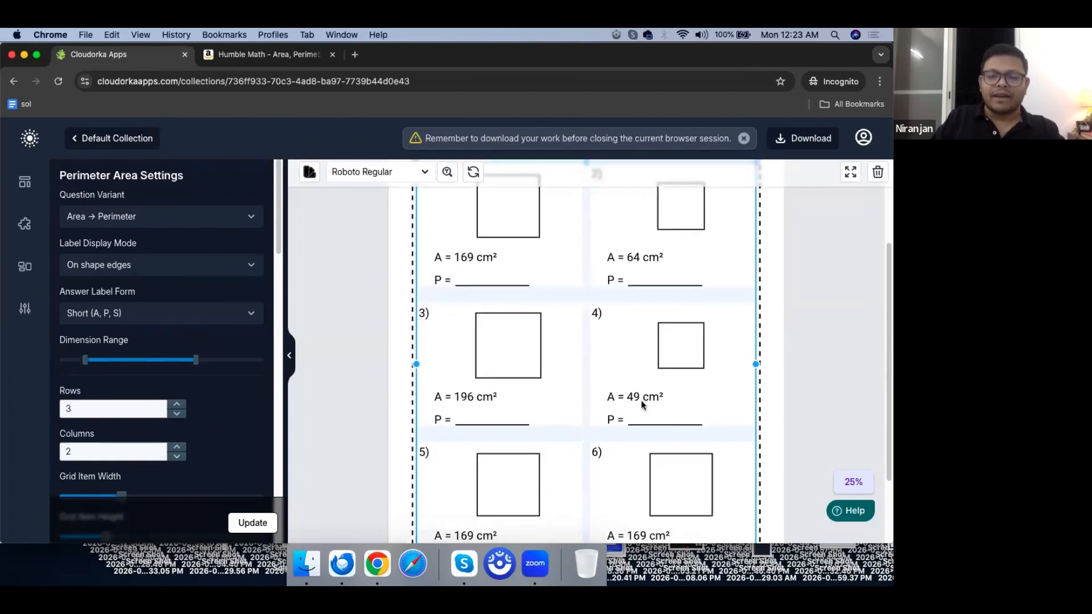
Step: Set the squares grid's question variant to Perimeter → Area and update the problems
{"action": "scroll", "coordinate": [641, 400], "scroll_direction": "down", "scroll_amount": 1}
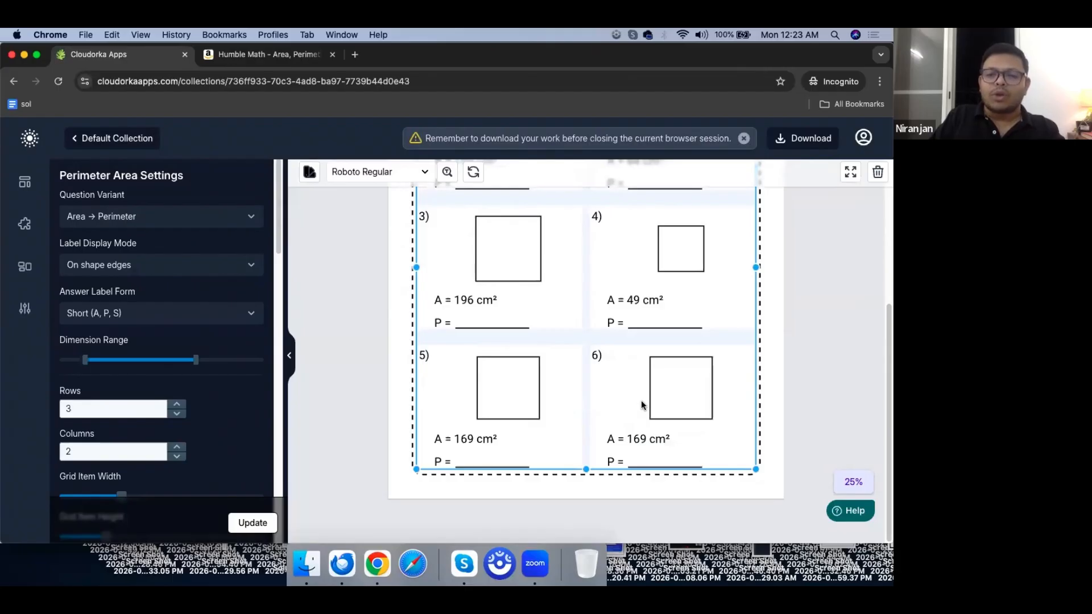
{"action": "scroll", "coordinate": [641, 402], "scroll_direction": "up", "scroll_amount": 4}
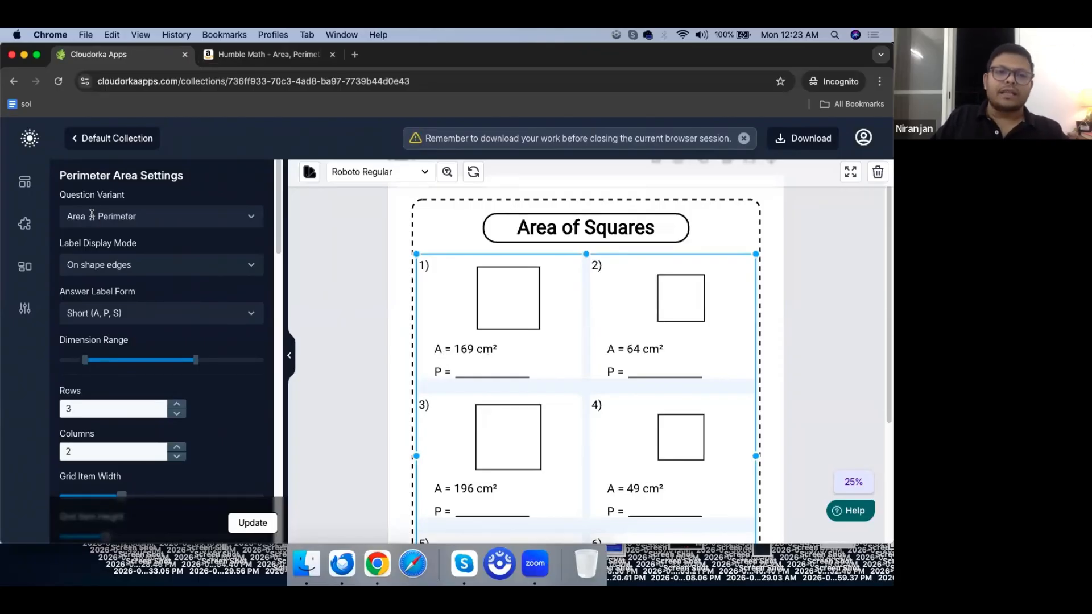
{"action": "left_click", "coordinate": [134, 222]}
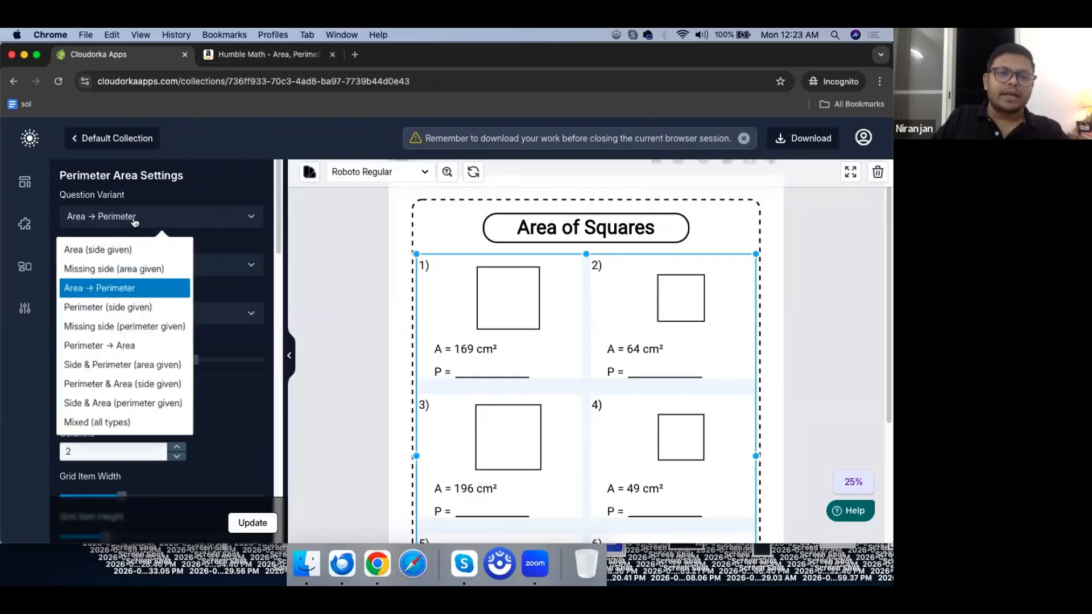
{"action": "left_click", "coordinate": [127, 343]}
{"action": "left_click", "coordinate": [263, 523]}
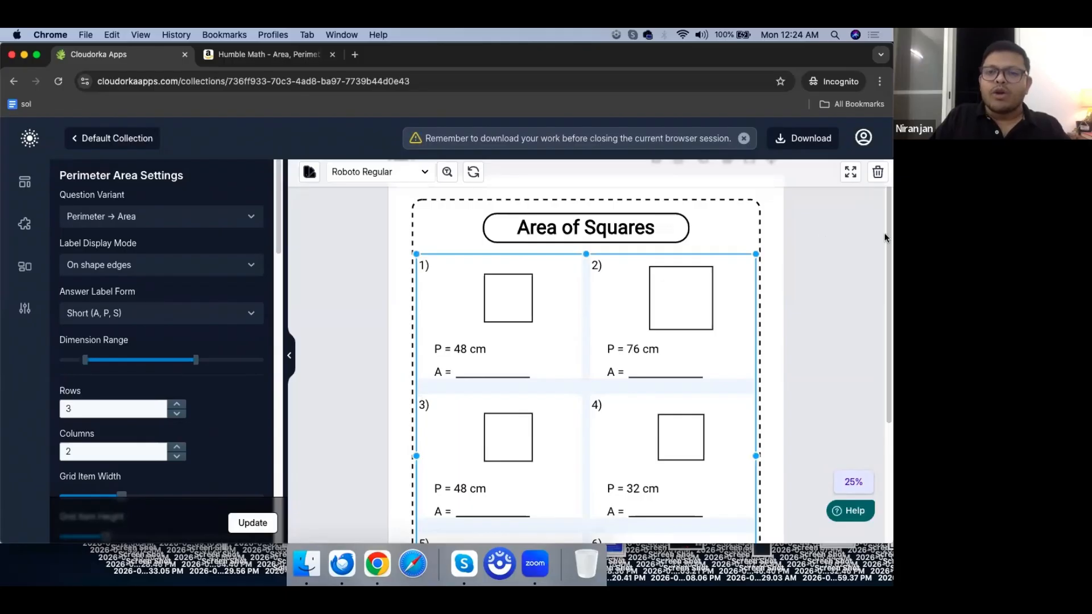
Step: Set the squares grid on page 1 to the Perimeter (side given) question variant and update it
{"action": "left_click", "coordinate": [179, 217]}
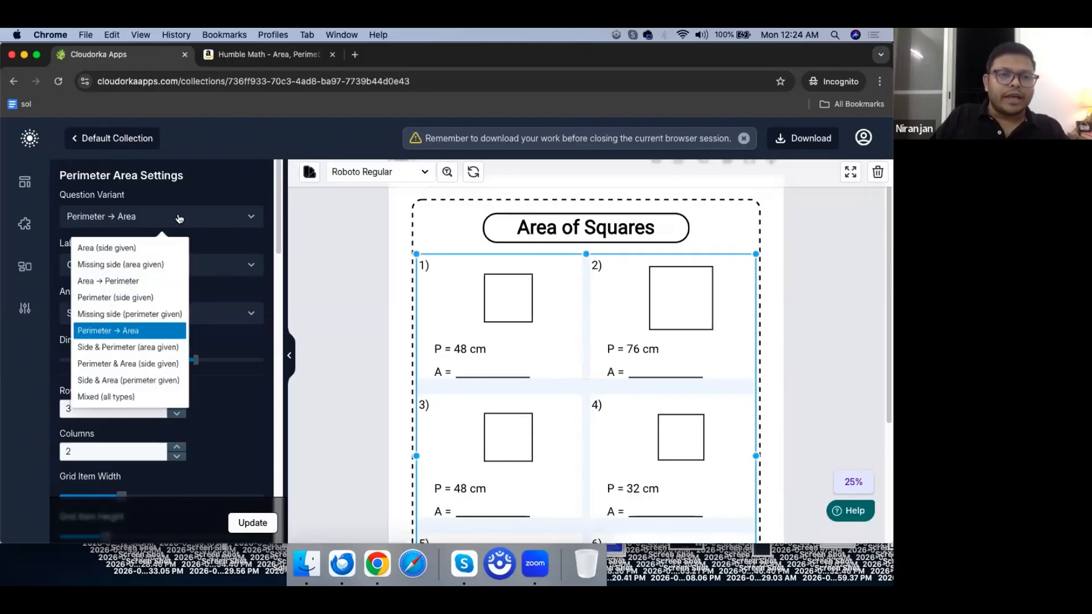
{"action": "left_click", "coordinate": [126, 306]}
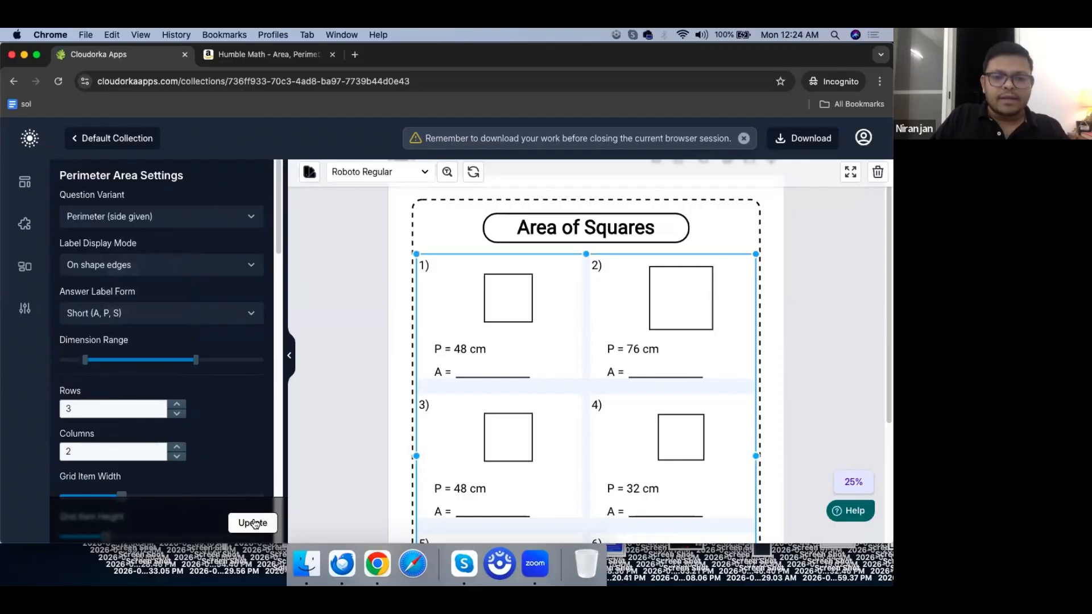
{"action": "left_click", "coordinate": [253, 522]}
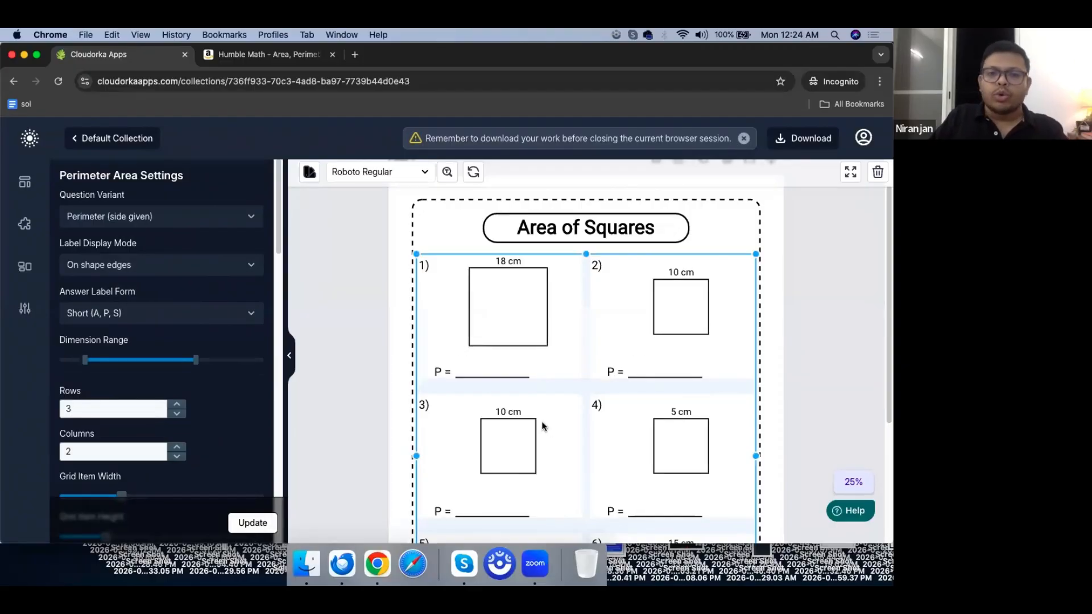
Step: Clone page 1 and update the squares grid on the copy to the Missing side (perimeter given) variant
{"action": "scroll", "coordinate": [542, 427], "scroll_direction": "up", "scroll_amount": 2}
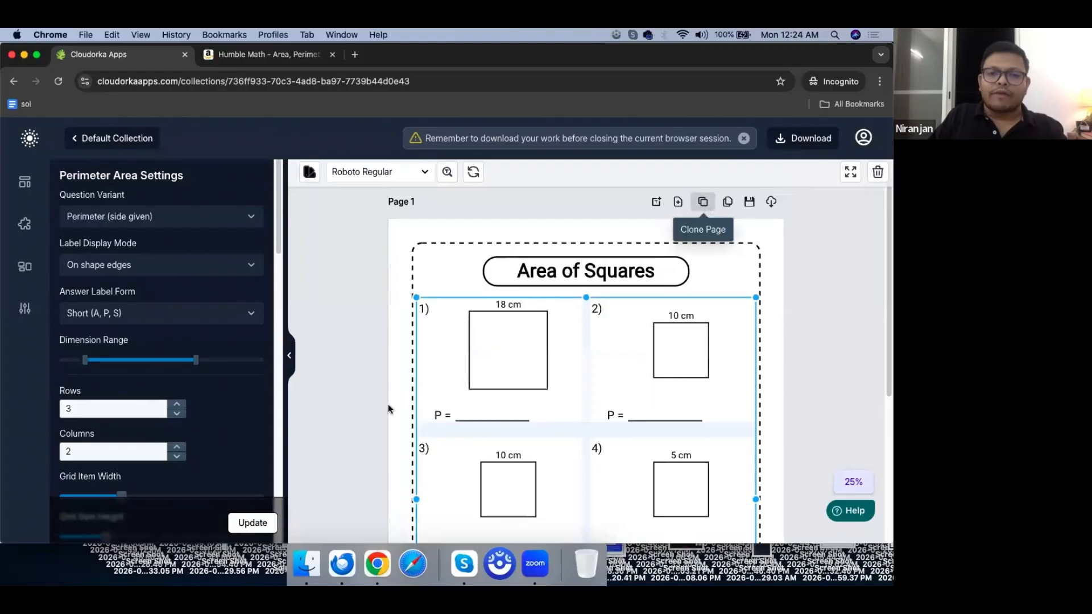
{"action": "scroll", "coordinate": [388, 410], "scroll_direction": "down", "scroll_amount": 8}
{"action": "scroll", "coordinate": [490, 424], "scroll_direction": "down", "scroll_amount": 1}
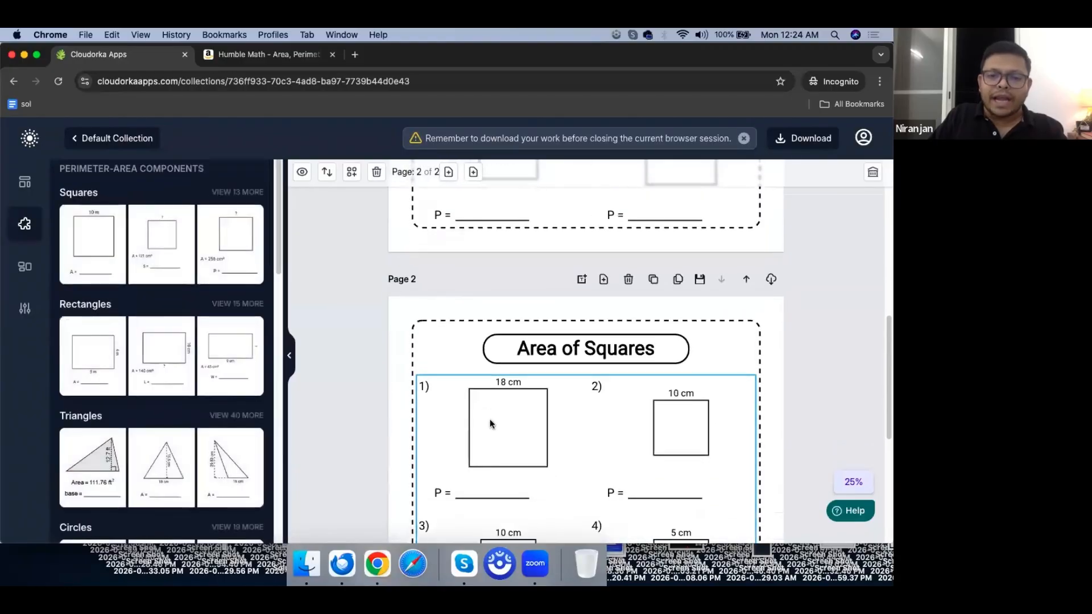
{"action": "scroll", "coordinate": [493, 424], "scroll_direction": "down", "scroll_amount": 1}
{"action": "left_click", "coordinate": [506, 371]}
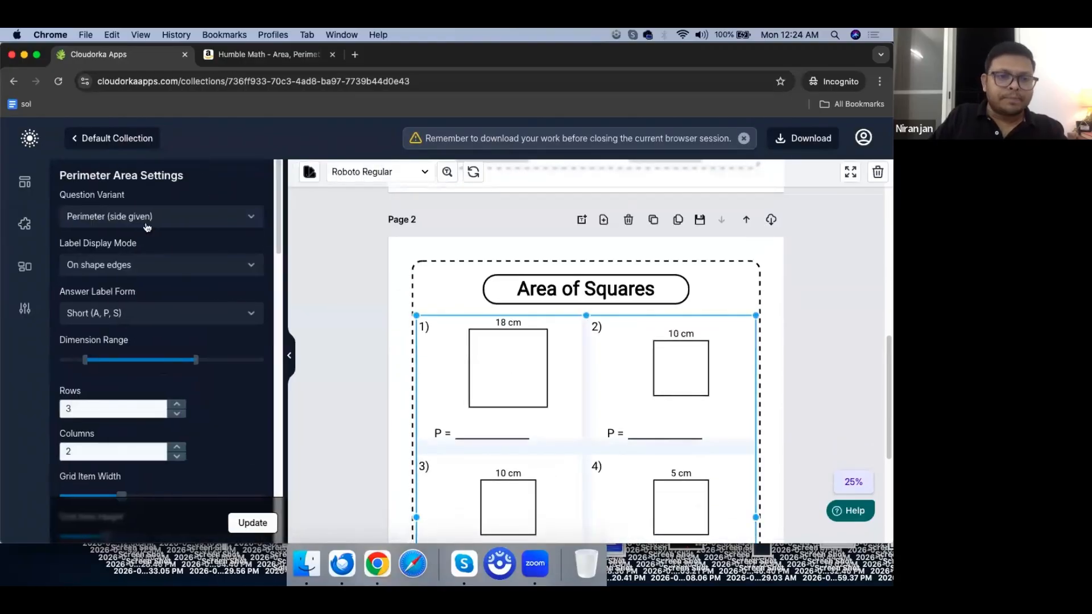
{"action": "left_click", "coordinate": [152, 220]}
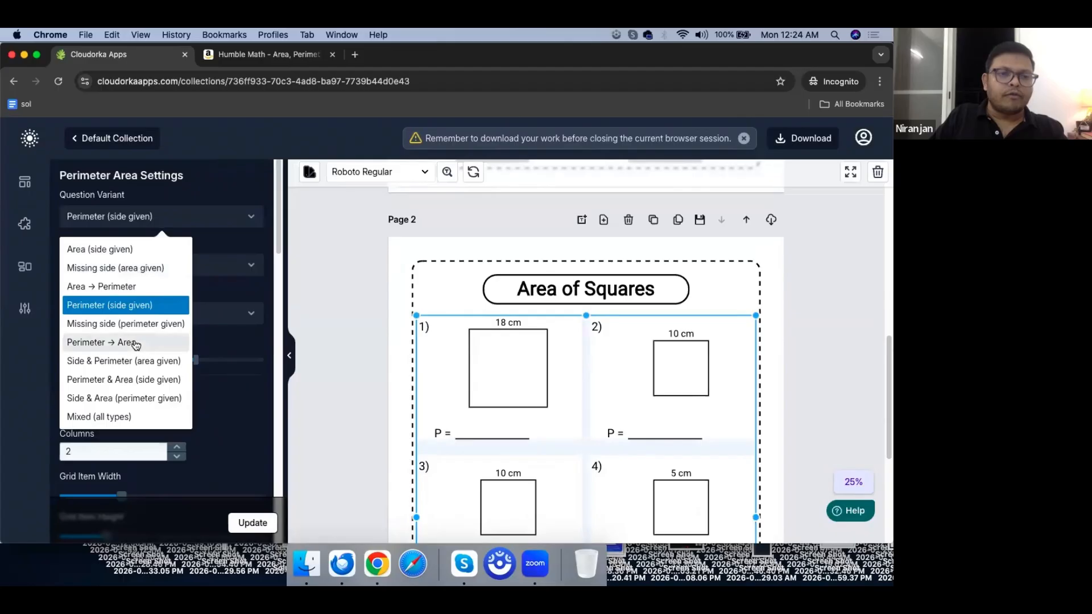
{"action": "left_click", "coordinate": [142, 326]}
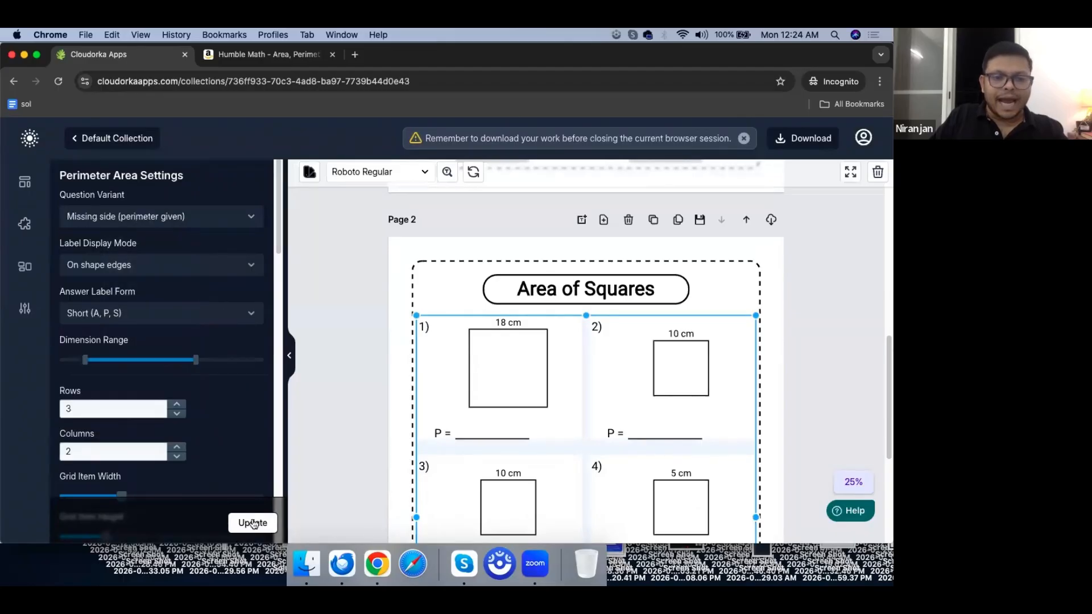
{"action": "left_click", "coordinate": [253, 523]}
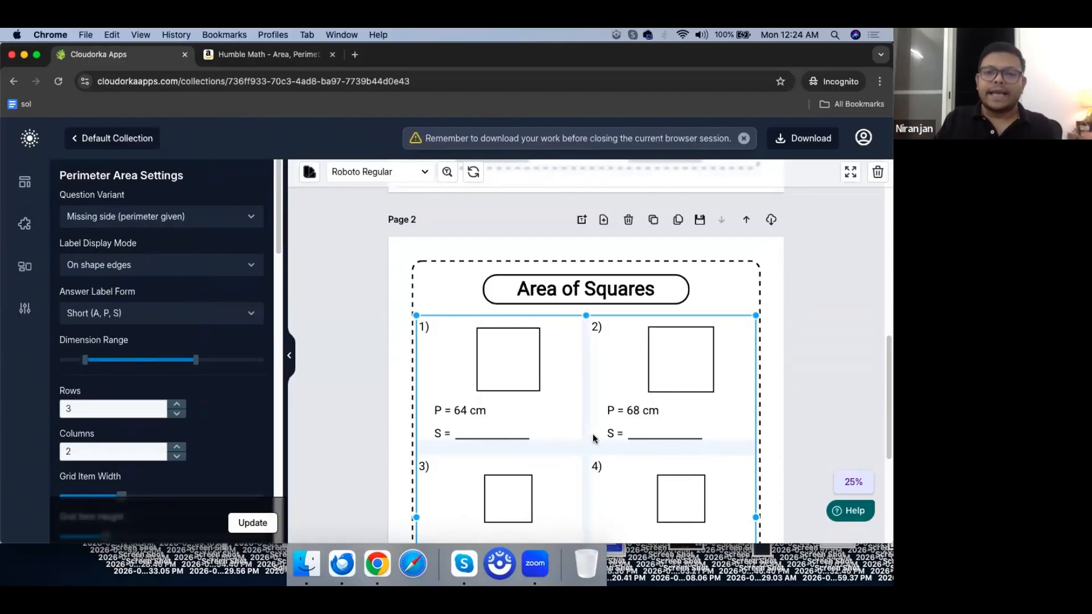
Step: Clone page 2 and update the new page's squares grid to the Area (side given) question variant
{"action": "left_click", "coordinate": [653, 220]}
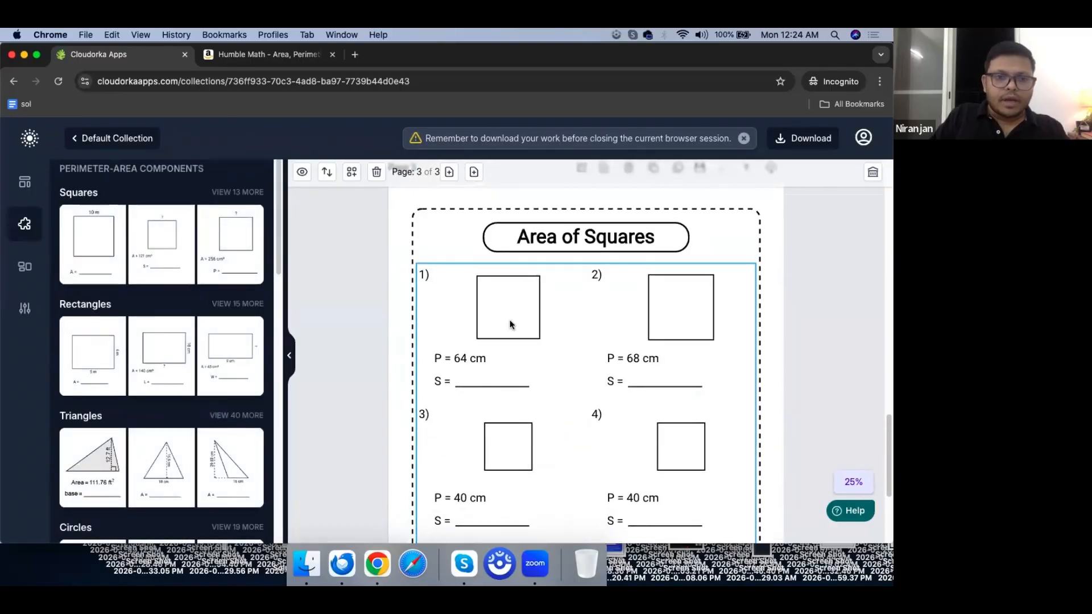
{"action": "left_click", "coordinate": [509, 319]}
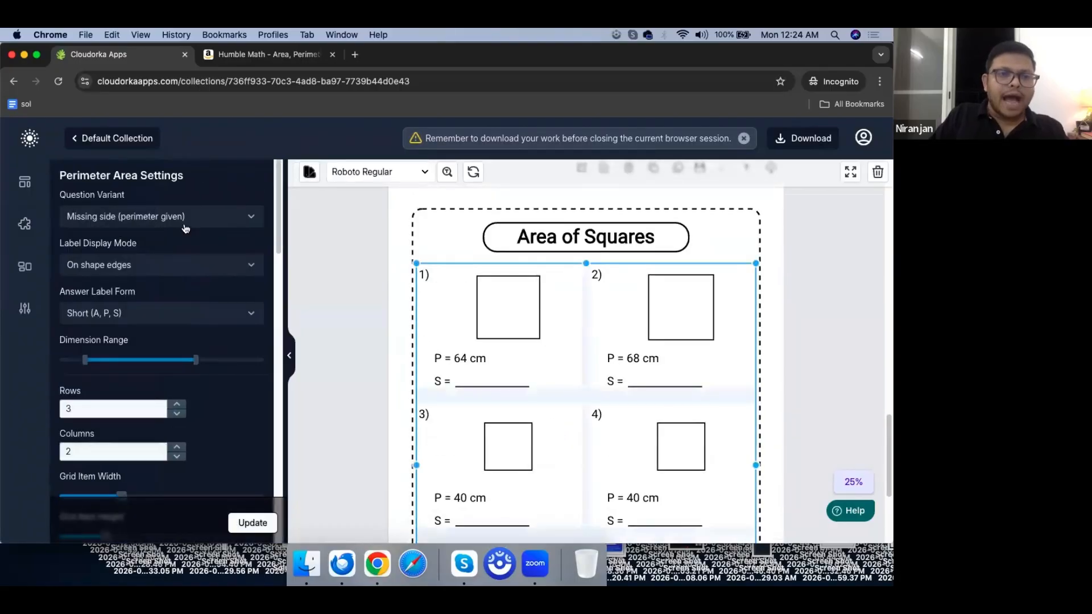
{"action": "left_click", "coordinate": [182, 221]}
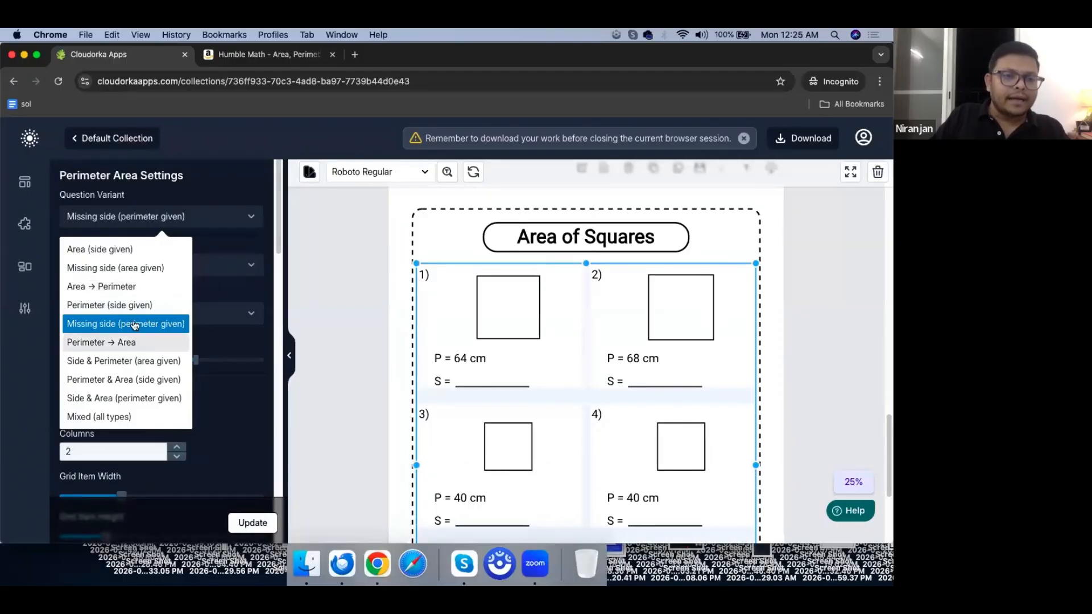
{"action": "left_click", "coordinate": [126, 247]}
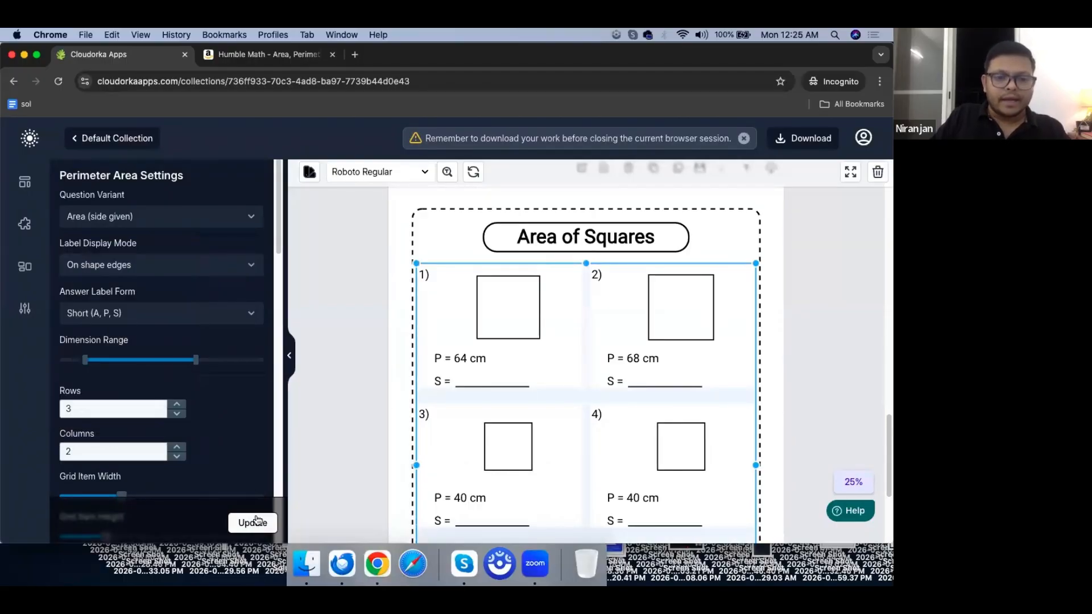
{"action": "left_click", "coordinate": [253, 523]}
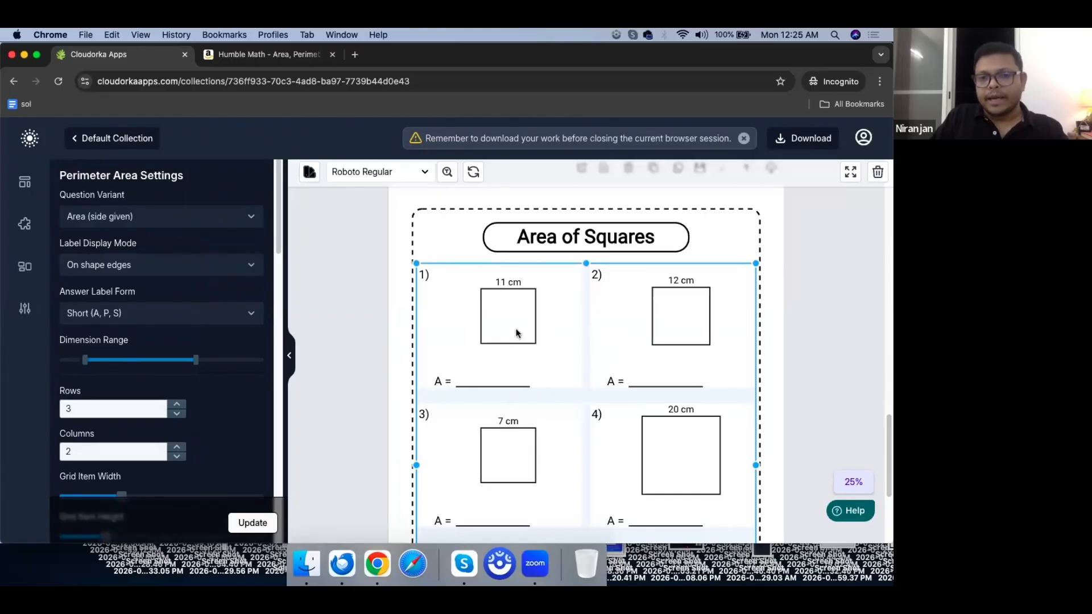
Step: Clone page 3 and update the squares grid on page 4 to the Missing side (area given) variant
{"action": "scroll", "coordinate": [525, 408], "scroll_direction": "up", "scroll_amount": 2}
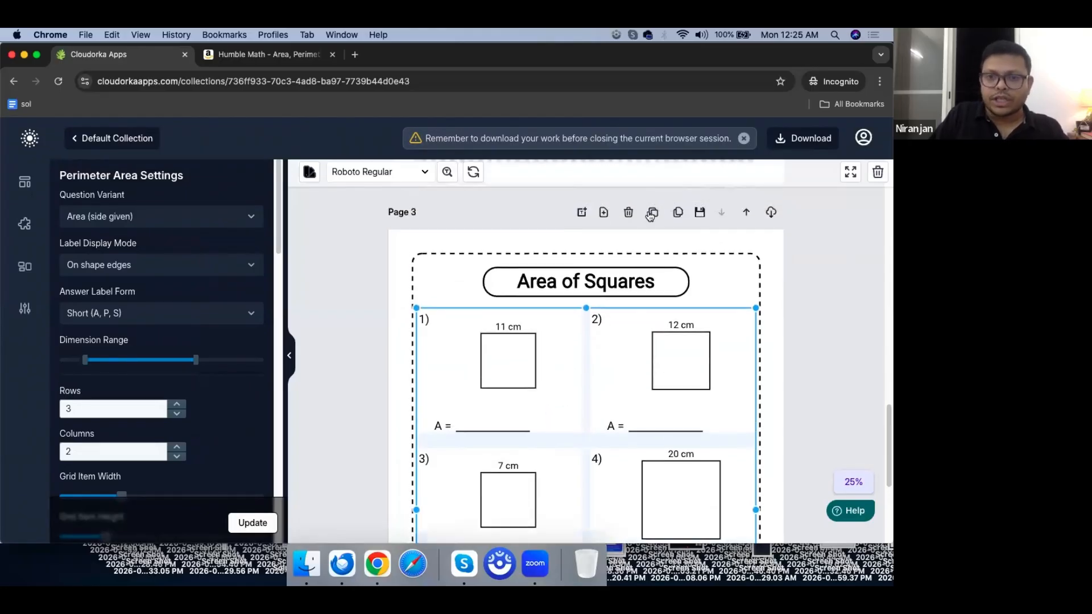
{"action": "left_click", "coordinate": [652, 214]}
{"action": "scroll", "coordinate": [499, 455], "scroll_direction": "down", "scroll_amount": 10}
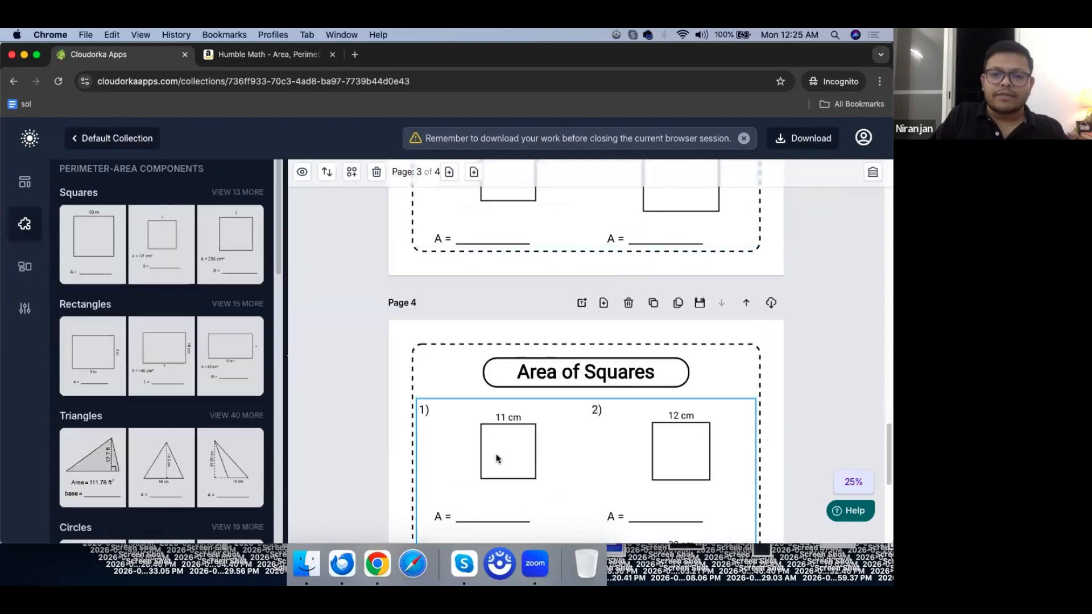
{"action": "left_click", "coordinate": [502, 391]}
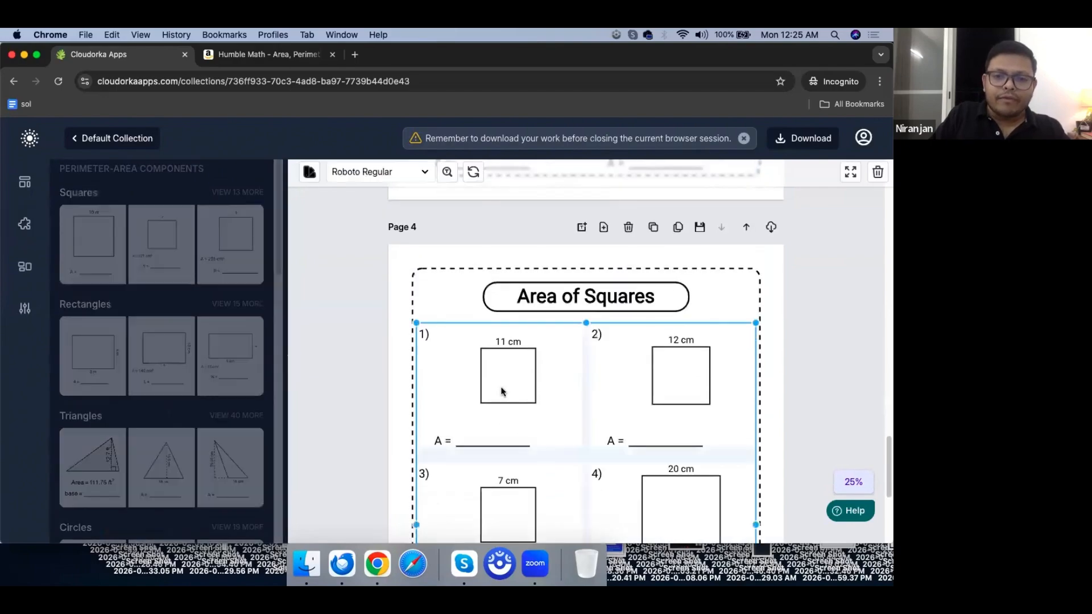
{"action": "left_click", "coordinate": [171, 221]}
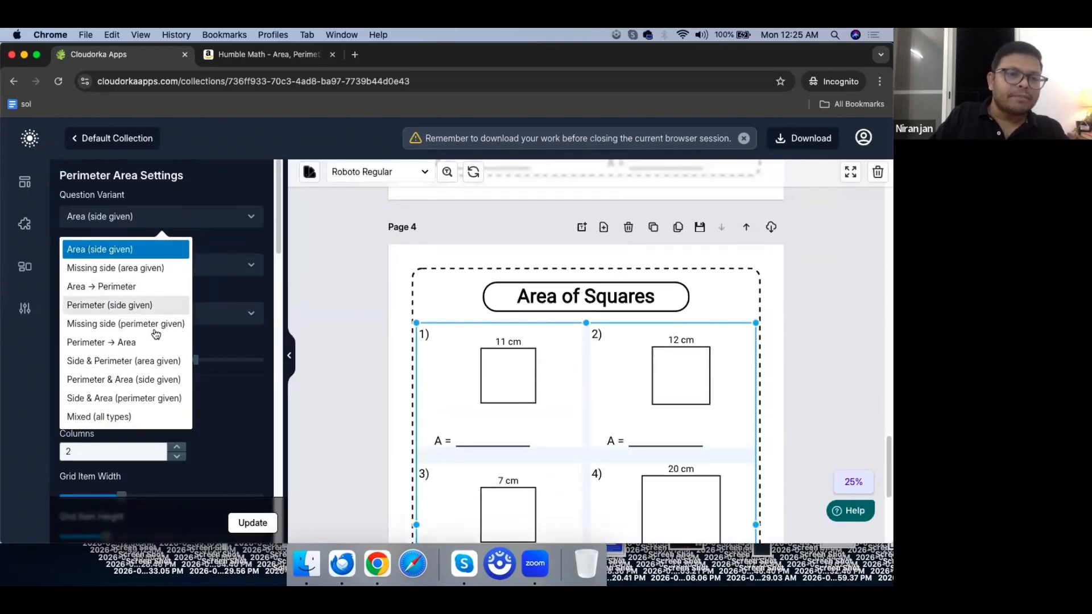
{"action": "left_click", "coordinate": [156, 364]}
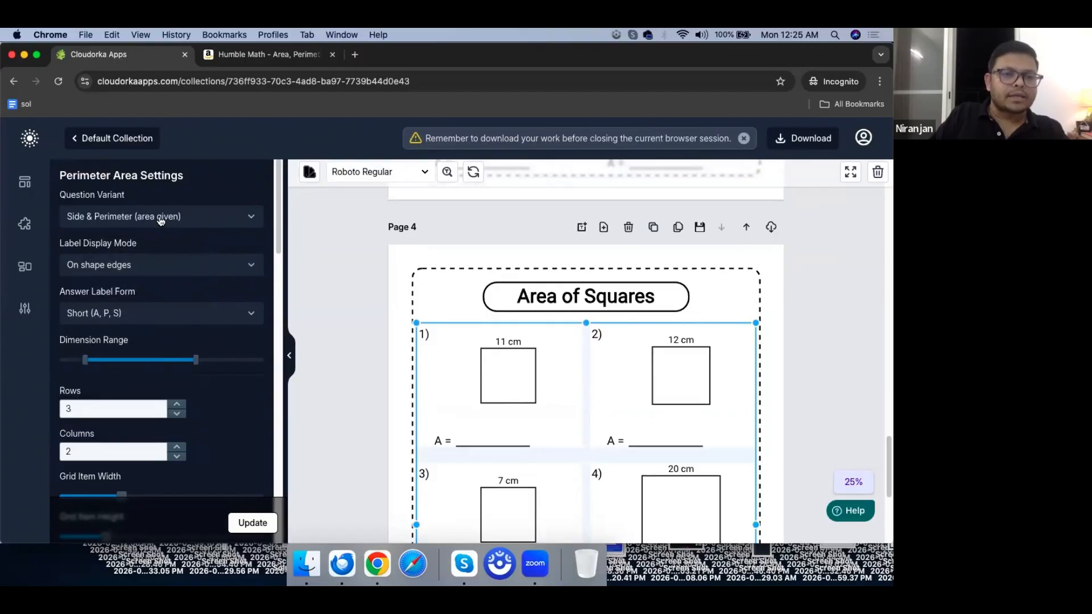
{"action": "left_click", "coordinate": [158, 218]}
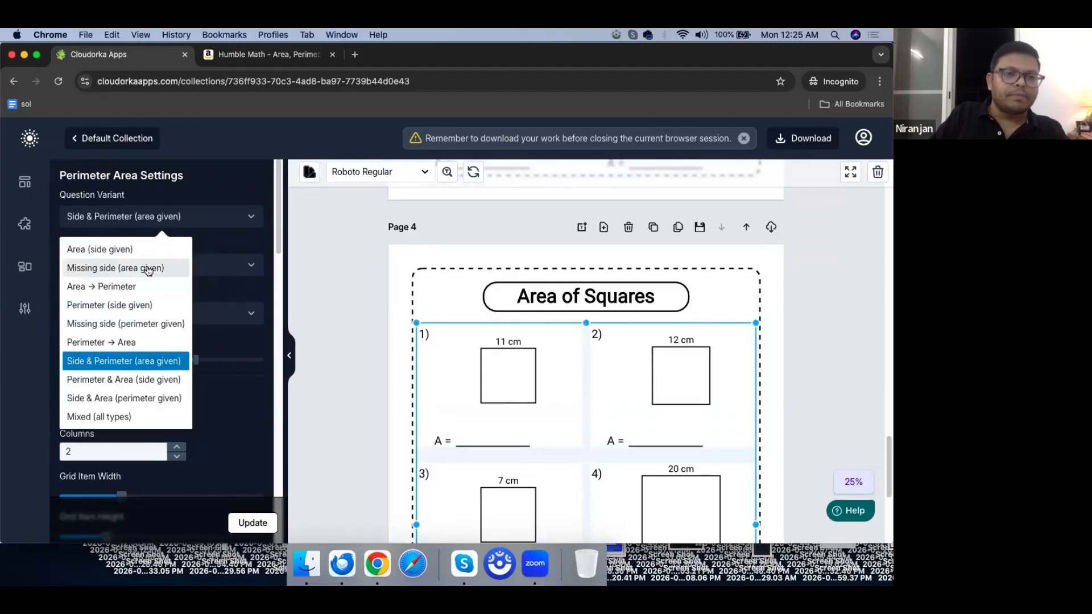
{"action": "left_click", "coordinate": [145, 269]}
{"action": "left_click", "coordinate": [251, 524]}
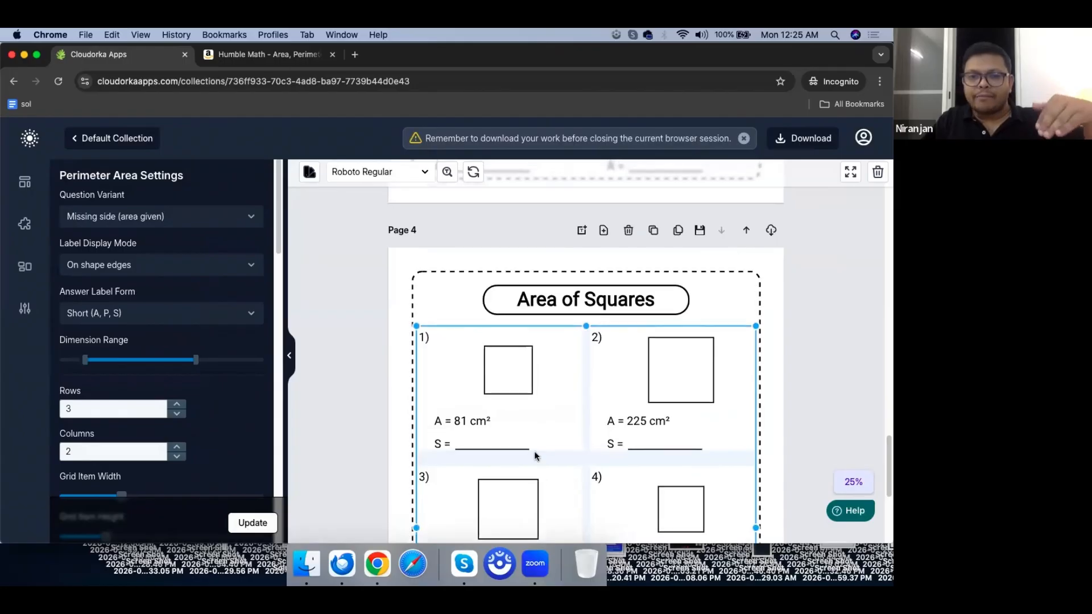
Step: Clone page 4 and update the squares grid on page 5 to the Area → Perimeter question variant
{"action": "scroll", "coordinate": [531, 398], "scroll_direction": "up", "scroll_amount": 4}
{"action": "scroll", "coordinate": [534, 392], "scroll_direction": "down", "scroll_amount": 3}
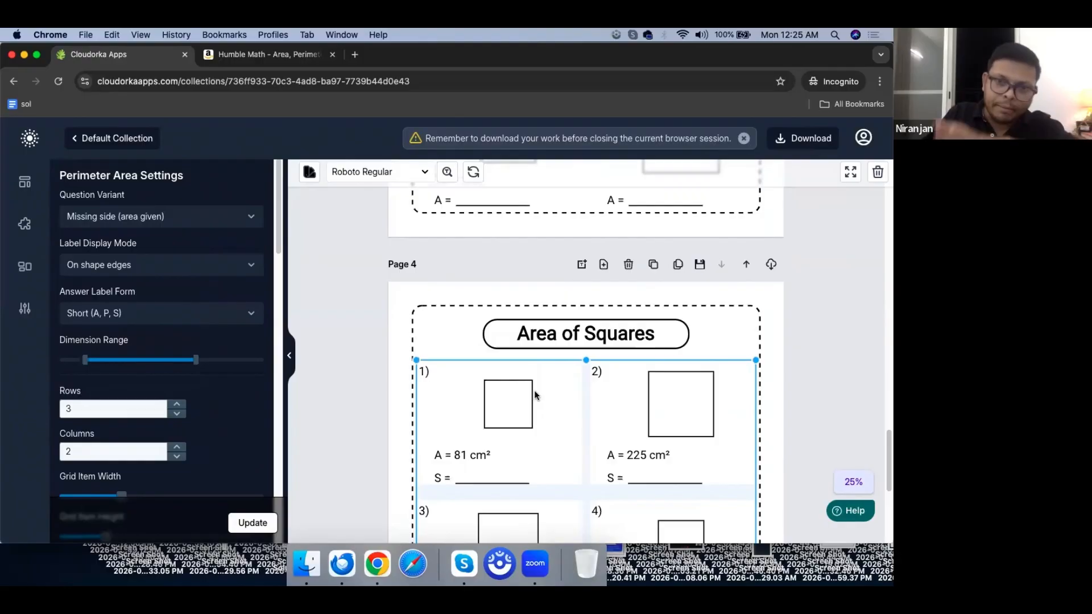
{"action": "left_click", "coordinate": [654, 265]}
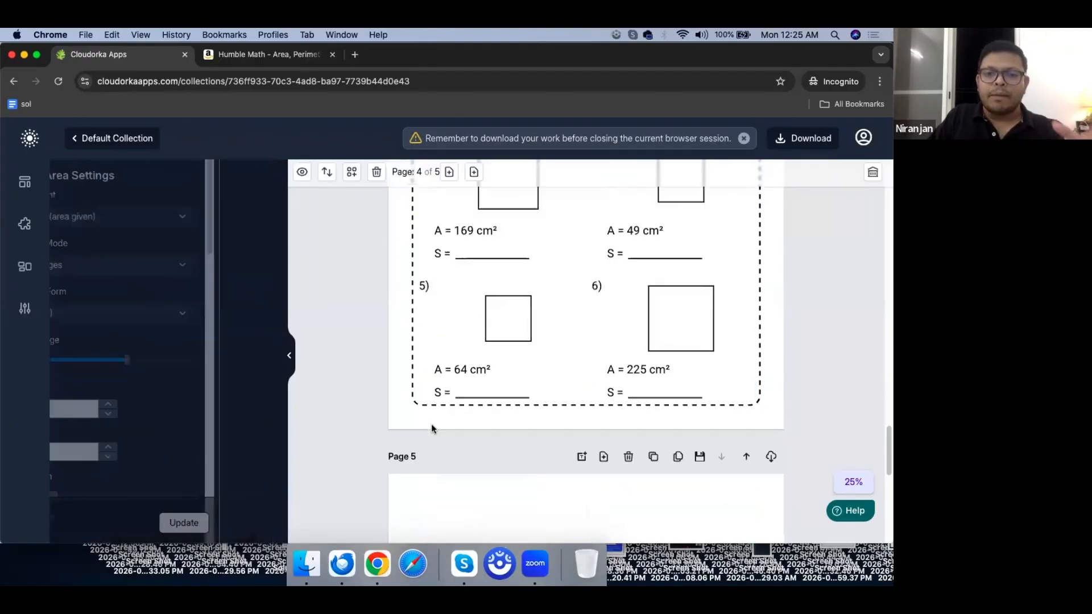
{"action": "scroll", "coordinate": [435, 417], "scroll_direction": "down", "scroll_amount": 3}
{"action": "left_click", "coordinate": [509, 237]}
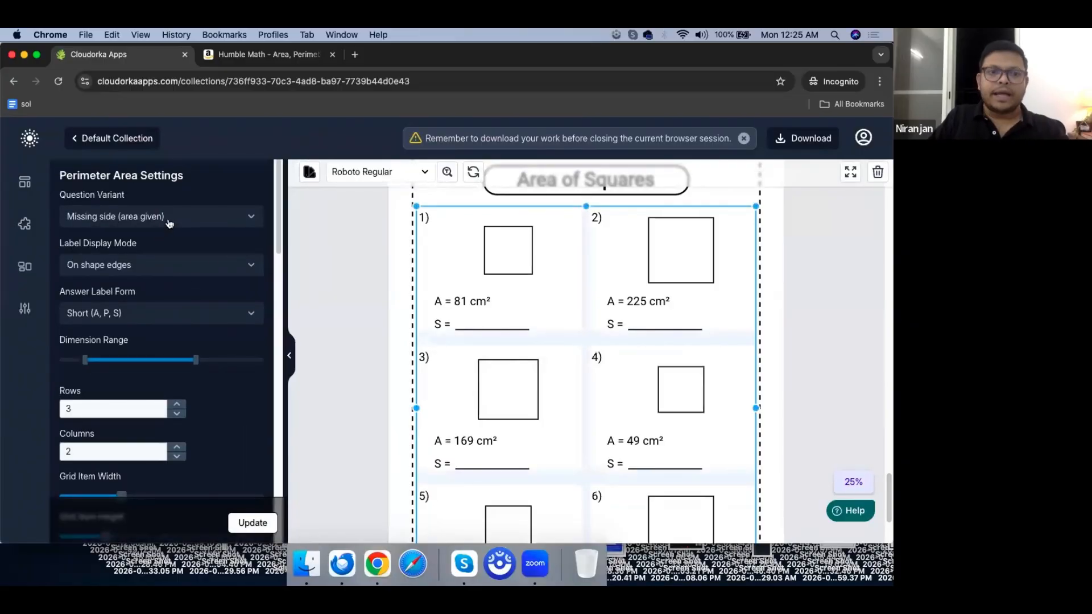
{"action": "left_click", "coordinate": [170, 219]}
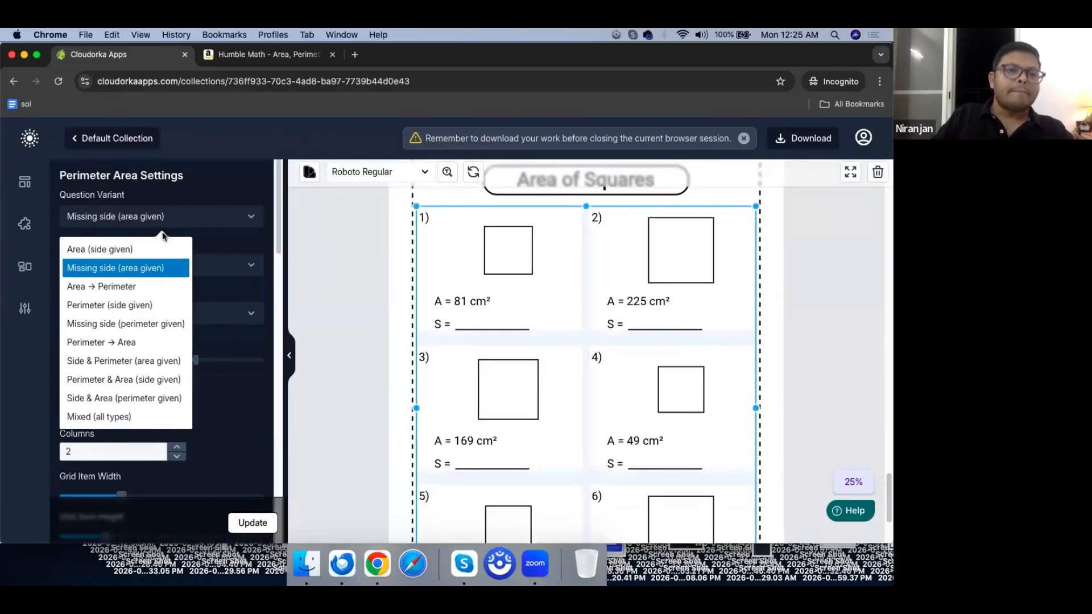
{"action": "left_click", "coordinate": [142, 286]}
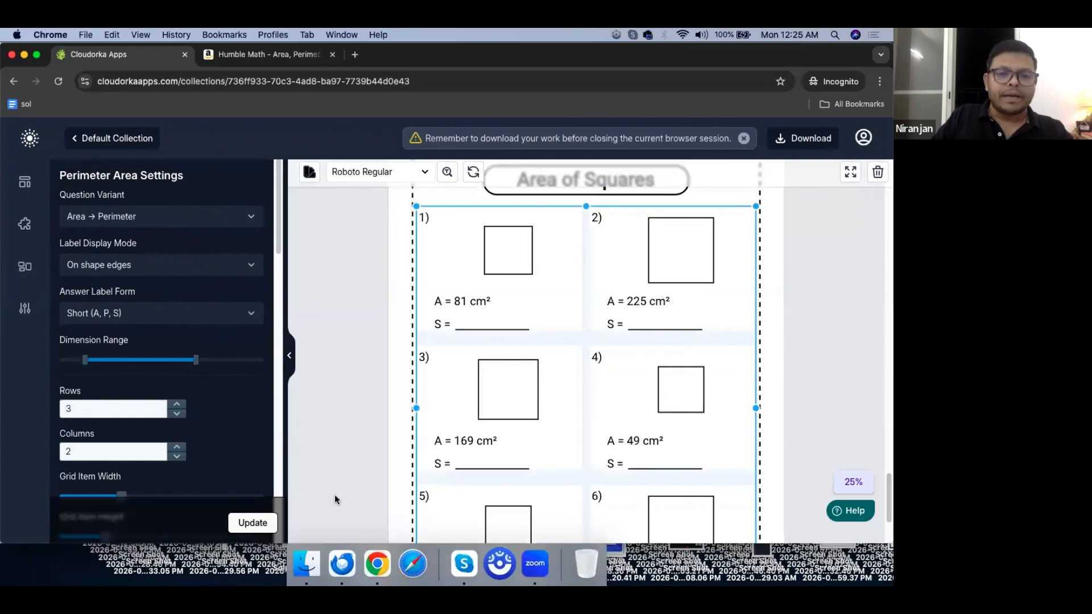
Step: Clone page 5 and update the squares grid on page 6 to the Perimeter → Area question variant
{"action": "scroll", "coordinate": [602, 248], "scroll_direction": "up", "scroll_amount": 3}
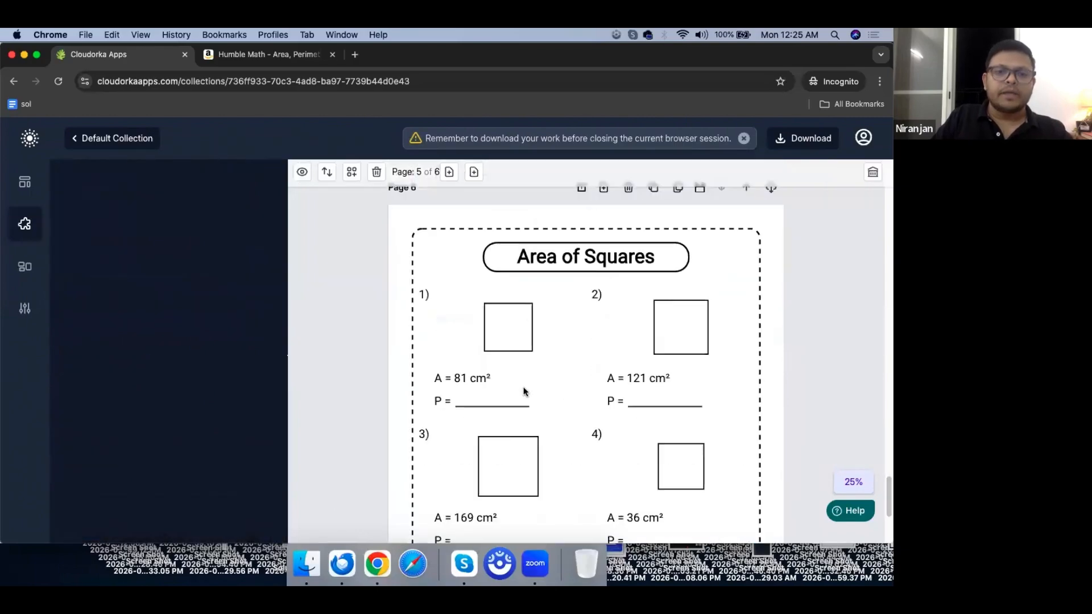
{"action": "left_click", "coordinate": [476, 392]}
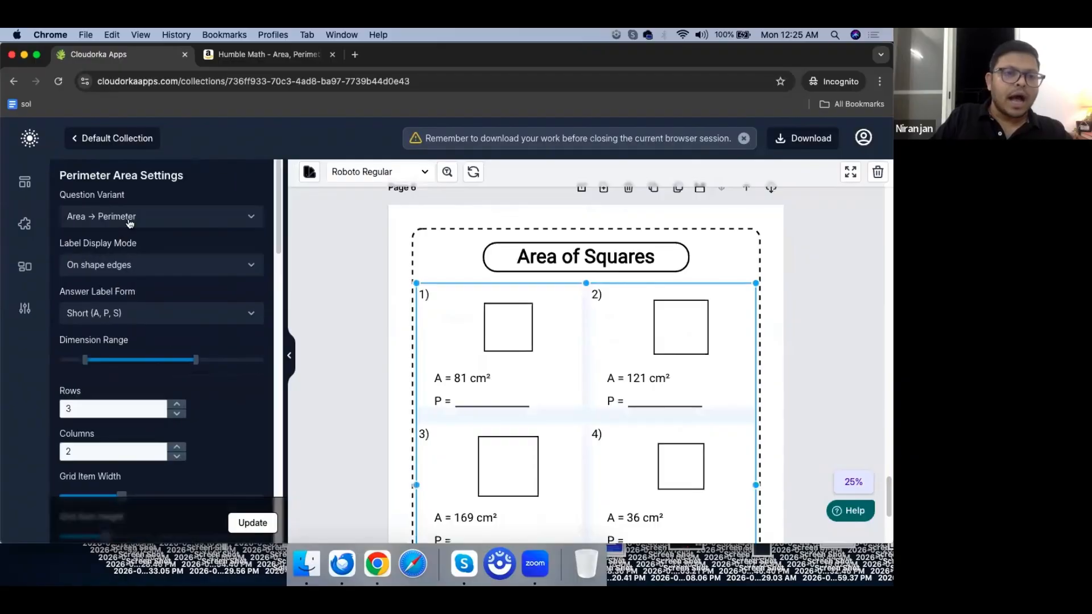
{"action": "left_click", "coordinate": [130, 220]}
{"action": "left_click", "coordinate": [130, 349]}
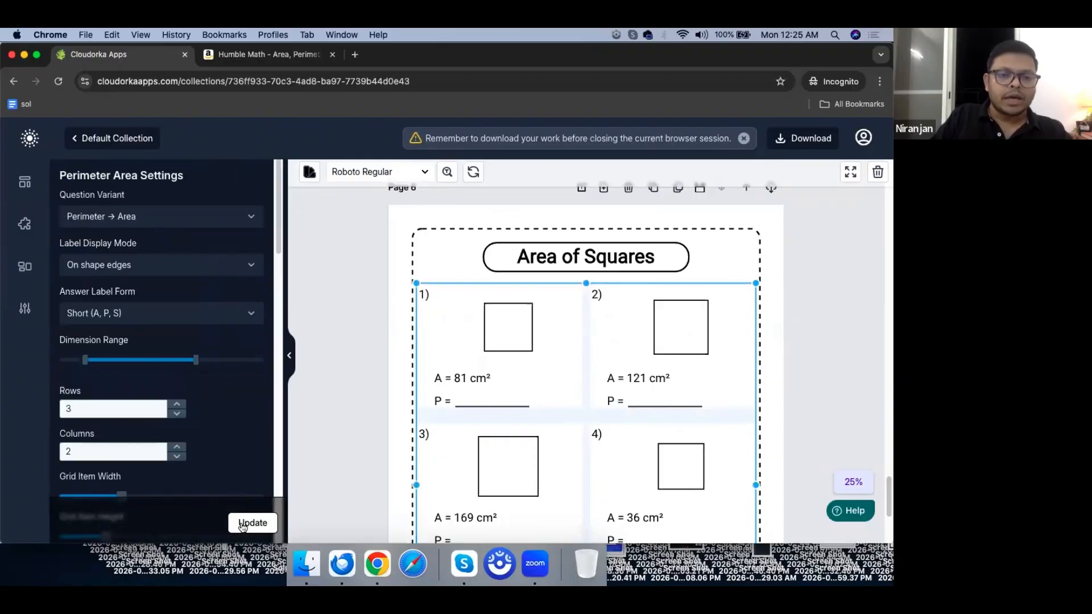
{"action": "left_click", "coordinate": [242, 526]}
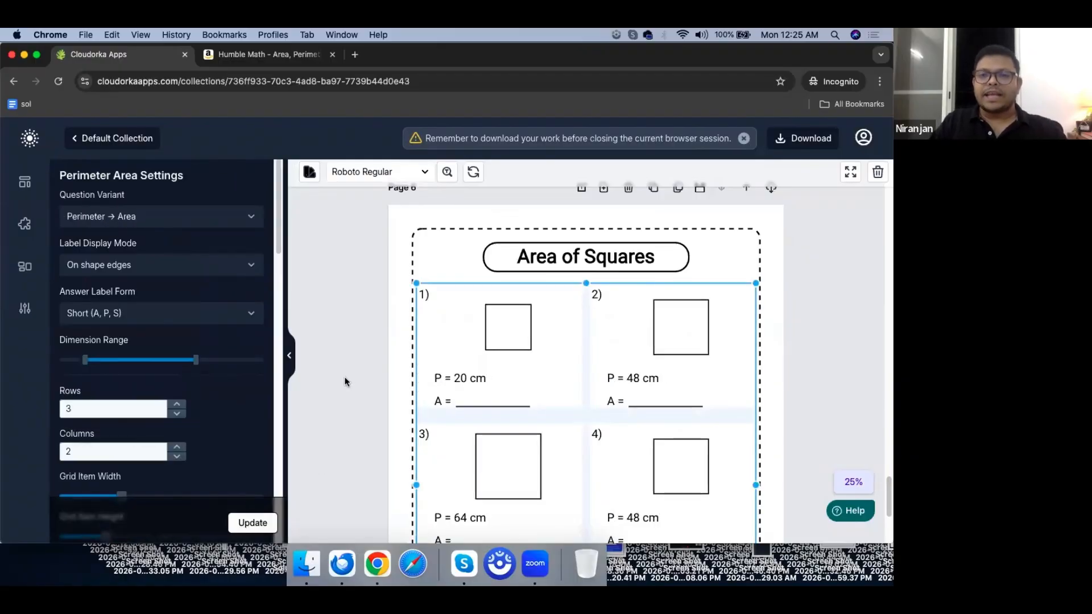
{"action": "scroll", "coordinate": [389, 340], "scroll_direction": "up", "scroll_amount": 4}
{"action": "scroll", "coordinate": [388, 341], "scroll_direction": "up", "scroll_amount": 3}
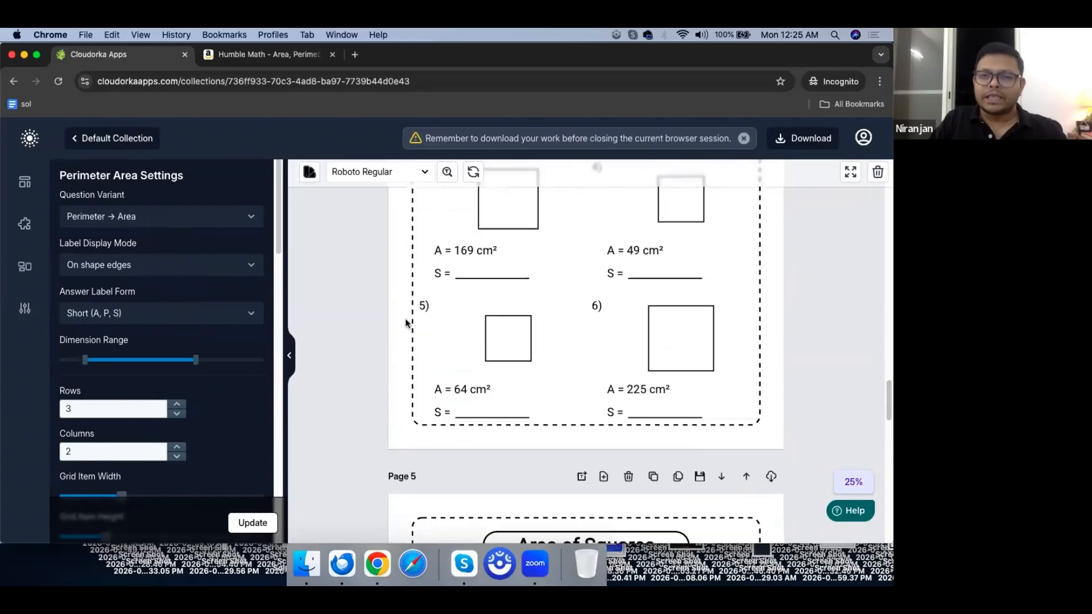
Step: Review the squares questions on pages 1 to 3 of the worksheet, starting from the first page
{"action": "scroll", "coordinate": [408, 317], "scroll_direction": "down", "scroll_amount": 2}
{"action": "scroll", "coordinate": [434, 309], "scroll_direction": "up", "scroll_amount": 5}
{"action": "scroll", "coordinate": [421, 291], "scroll_direction": "up", "scroll_amount": 10}
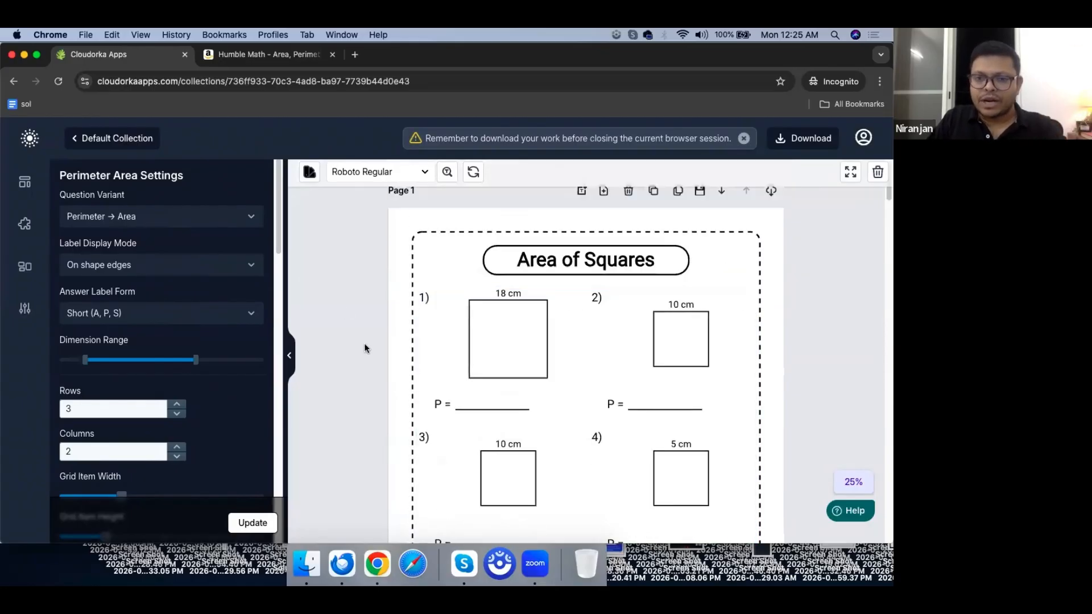
{"action": "scroll", "coordinate": [364, 347], "scroll_direction": "down", "scroll_amount": 3}
{"action": "scroll", "coordinate": [364, 347], "scroll_direction": "up", "scroll_amount": 1}
{"action": "scroll", "coordinate": [364, 348], "scroll_direction": "up", "scroll_amount": 2}
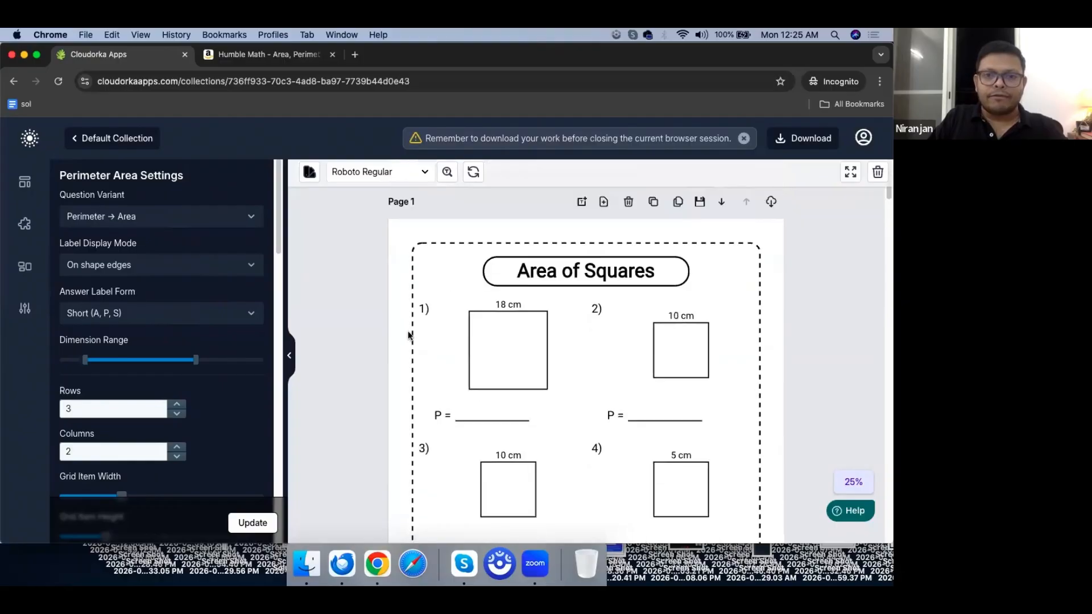
{"action": "left_click", "coordinate": [352, 402]}
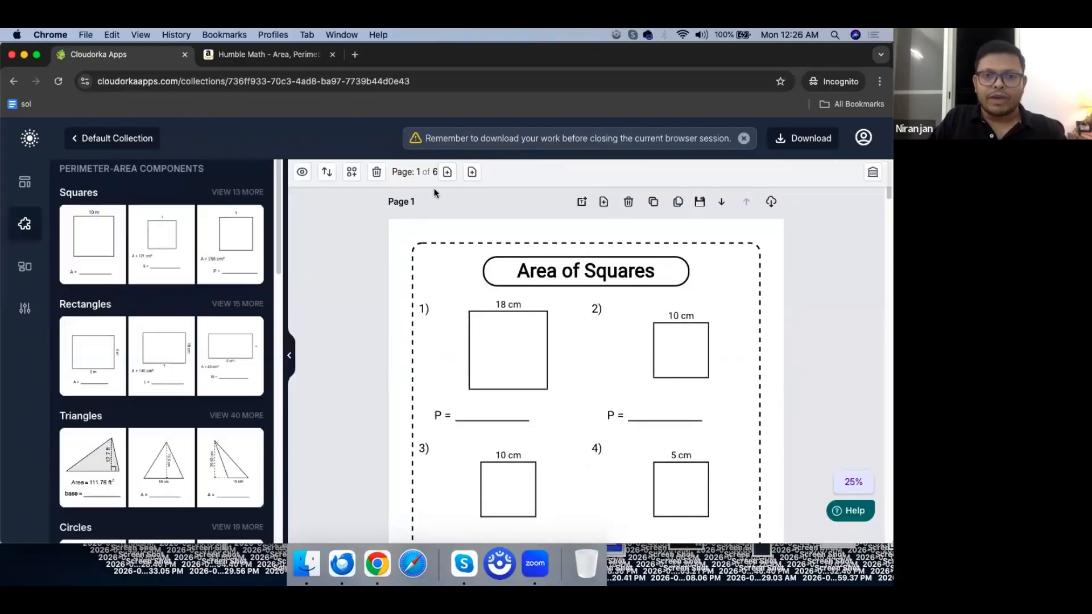
{"action": "scroll", "coordinate": [341, 393], "scroll_direction": "down", "scroll_amount": 5}
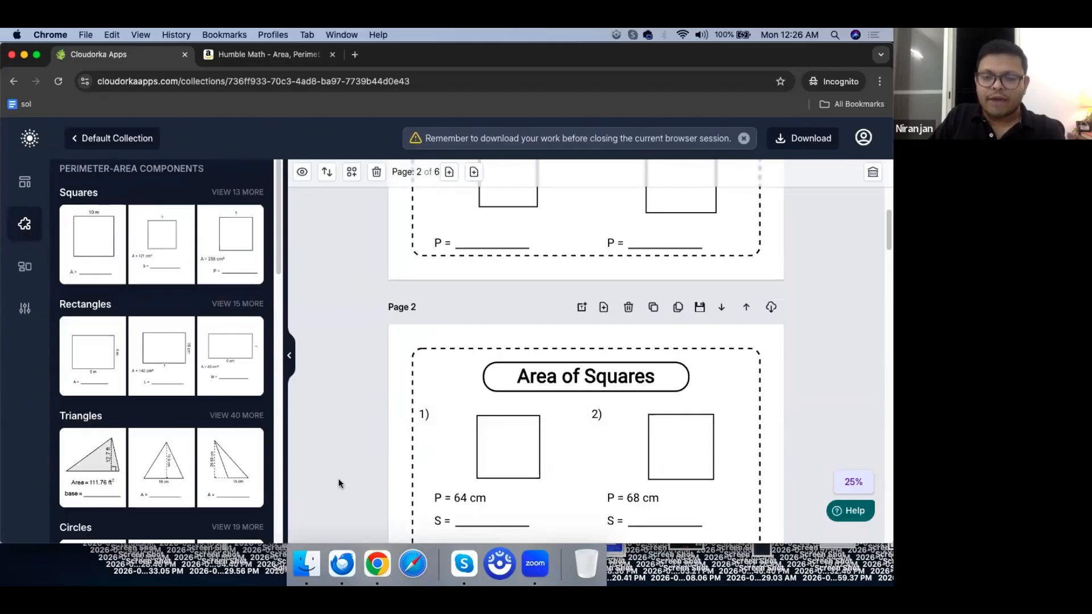
{"action": "scroll", "coordinate": [340, 477], "scroll_direction": "down", "scroll_amount": 3}
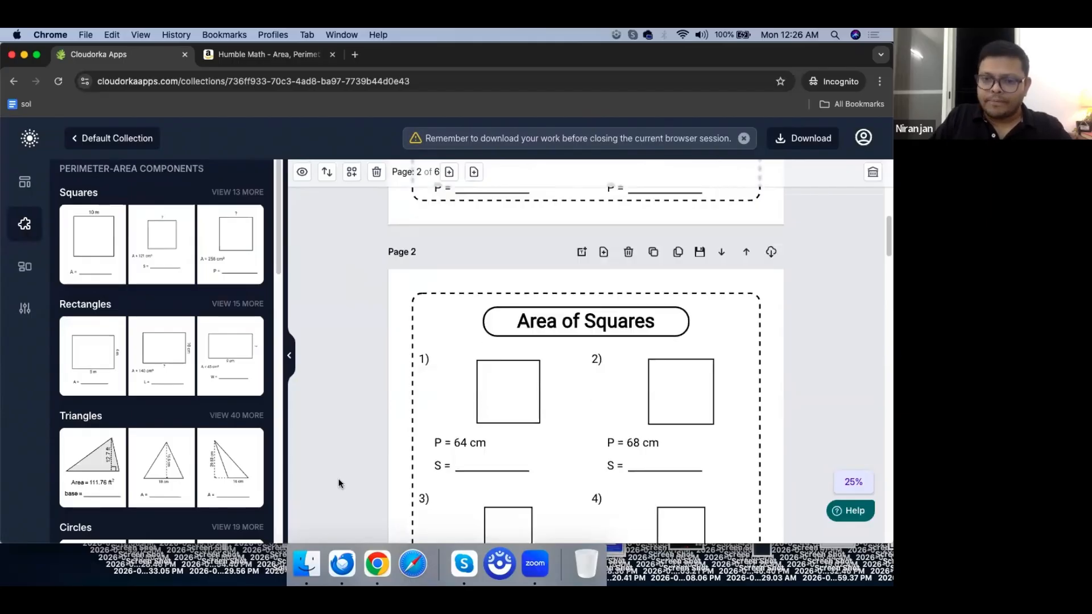
{"action": "scroll", "coordinate": [341, 465], "scroll_direction": "down", "scroll_amount": 3}
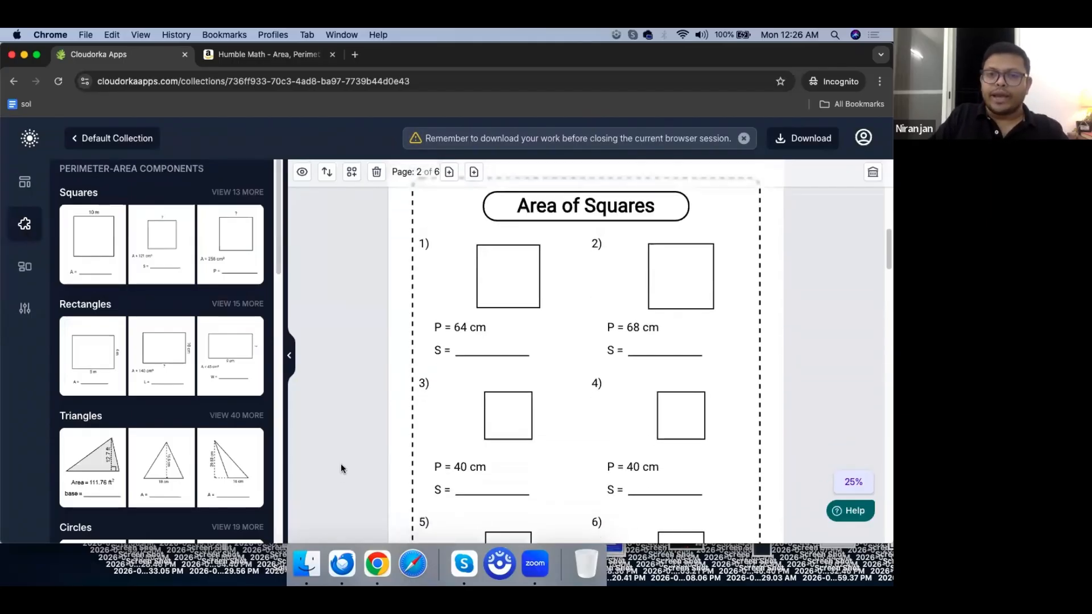
{"action": "scroll", "coordinate": [340, 464], "scroll_direction": "down", "scroll_amount": 3}
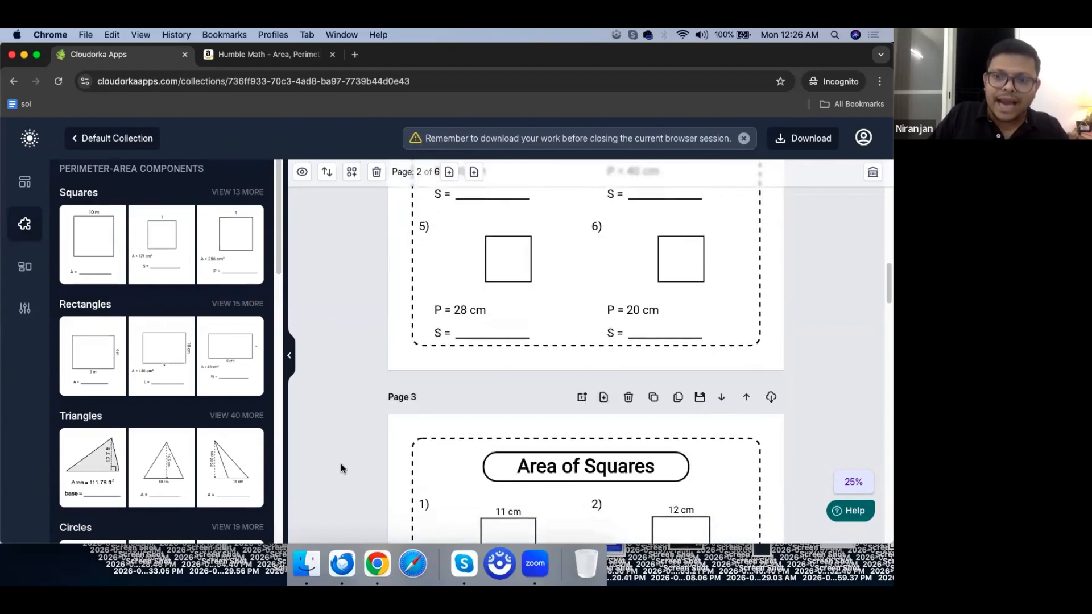
{"action": "scroll", "coordinate": [341, 464], "scroll_direction": "down", "scroll_amount": 2}
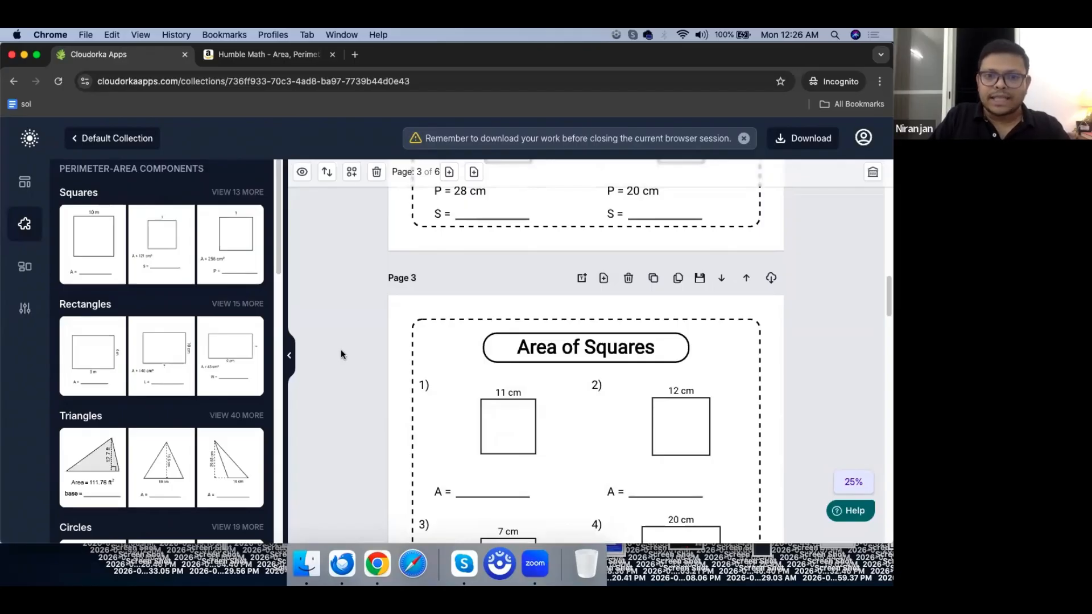
{"action": "scroll", "coordinate": [340, 353], "scroll_direction": "down", "scroll_amount": 2}
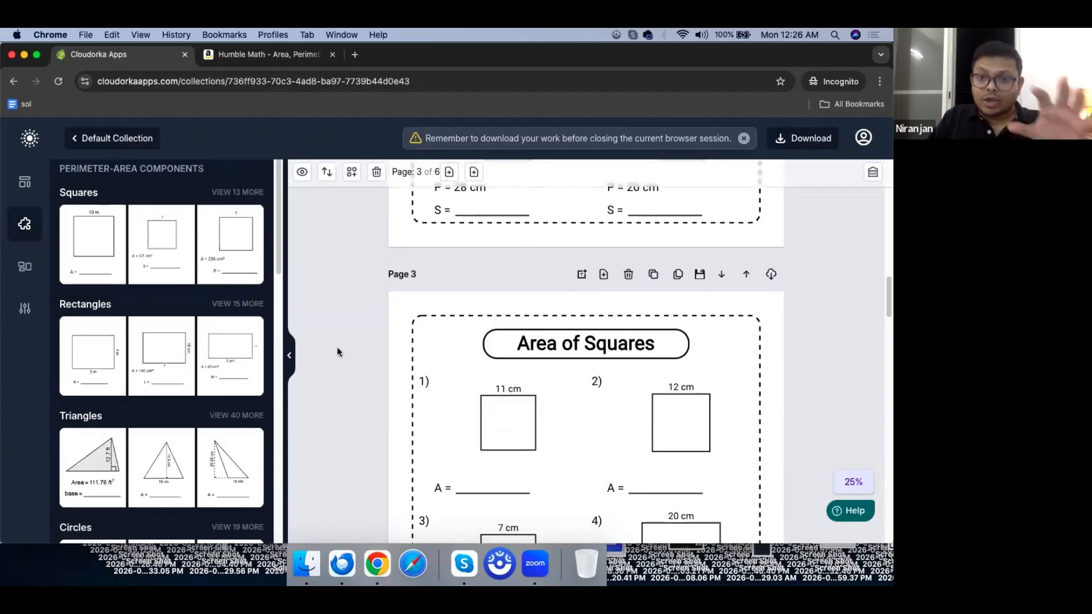
{"action": "scroll", "coordinate": [326, 351], "scroll_direction": "down", "scroll_amount": 1}
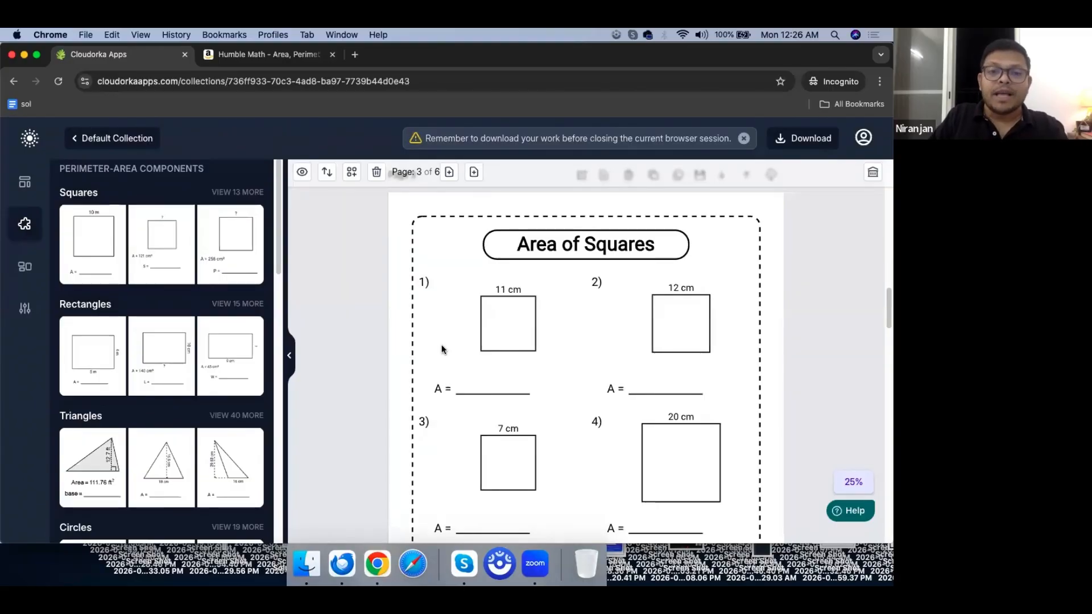
Step: Examine the question variants available for the squares grid on page 3, leaving its variant as is
{"action": "left_click", "coordinate": [523, 330]}
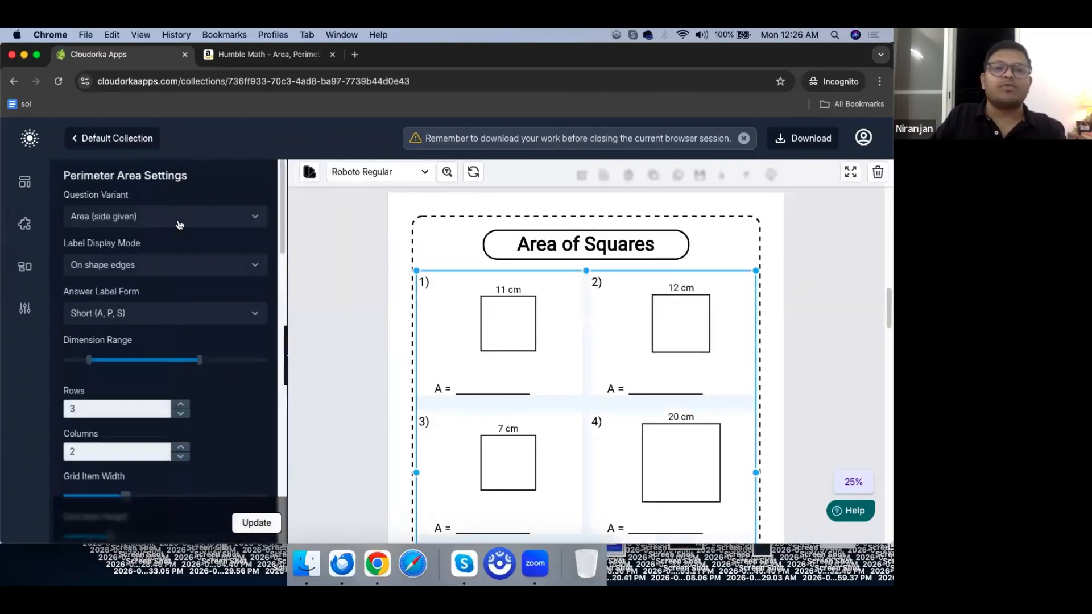
{"action": "left_click", "coordinate": [179, 219]}
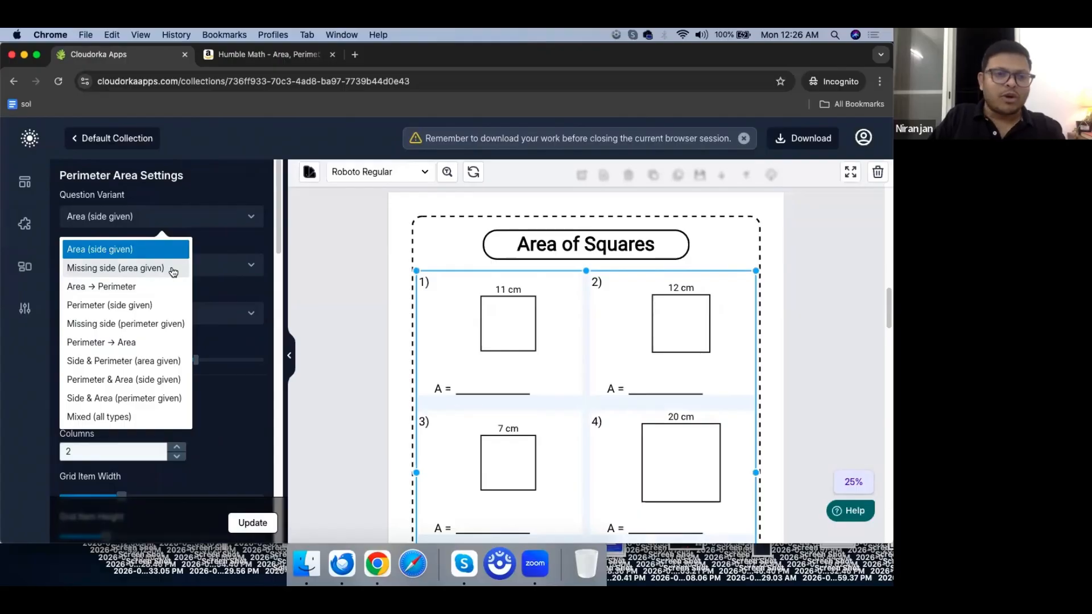
{"action": "left_click", "coordinate": [342, 367]}
{"action": "left_click", "coordinate": [367, 394]}
Step: Review the squares questions on pages 2 to 6, comparing the given and requested quantities on page 5
{"action": "scroll", "coordinate": [367, 391], "scroll_direction": "up", "scroll_amount": 10}
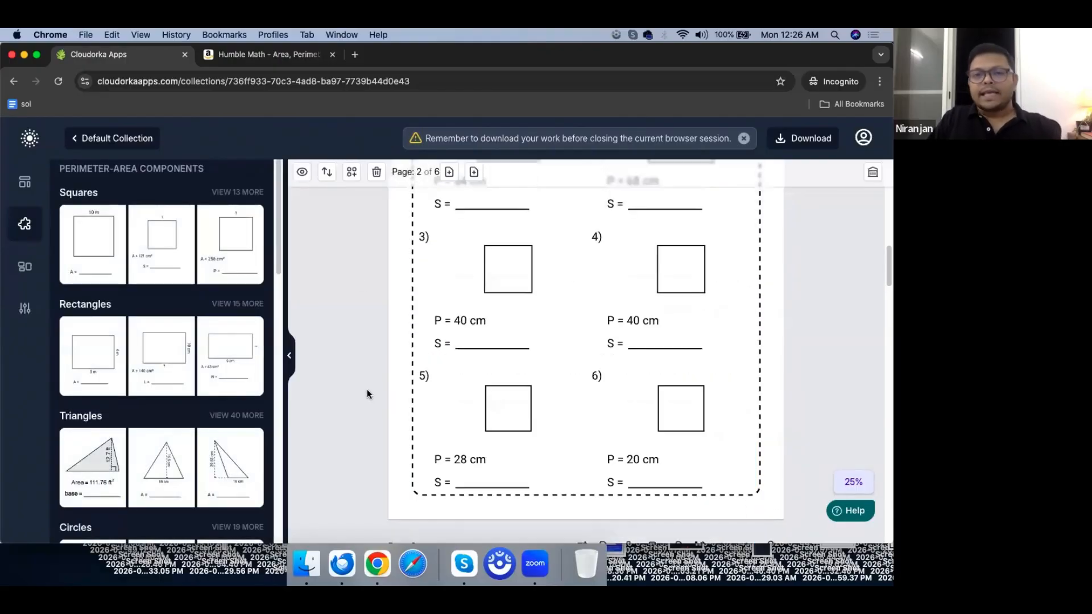
{"action": "scroll", "coordinate": [367, 373], "scroll_direction": "down", "scroll_amount": 20}
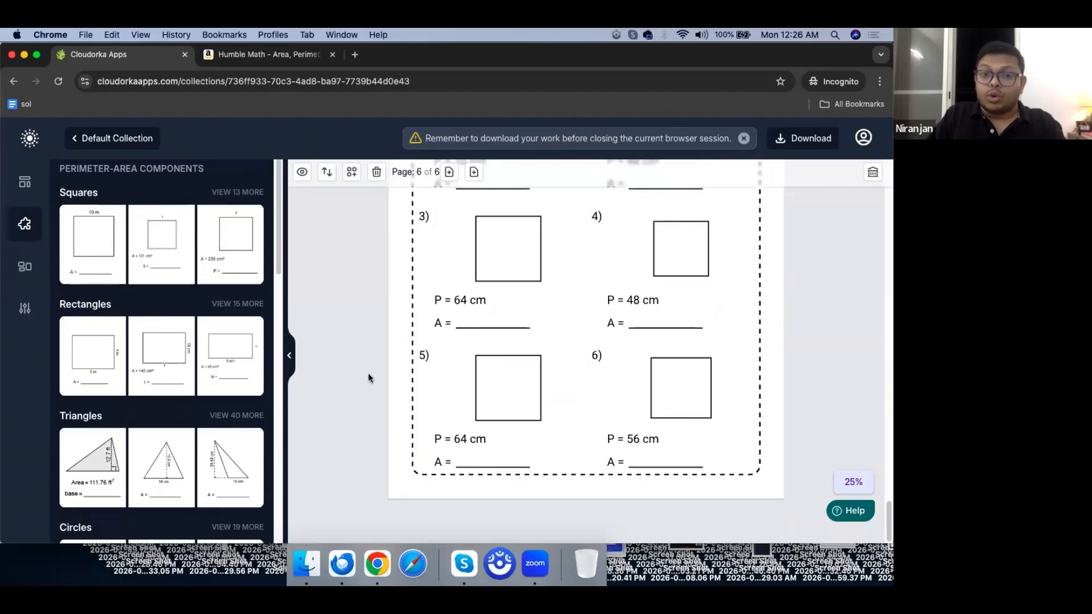
{"action": "scroll", "coordinate": [368, 373], "scroll_direction": "up", "scroll_amount": 8}
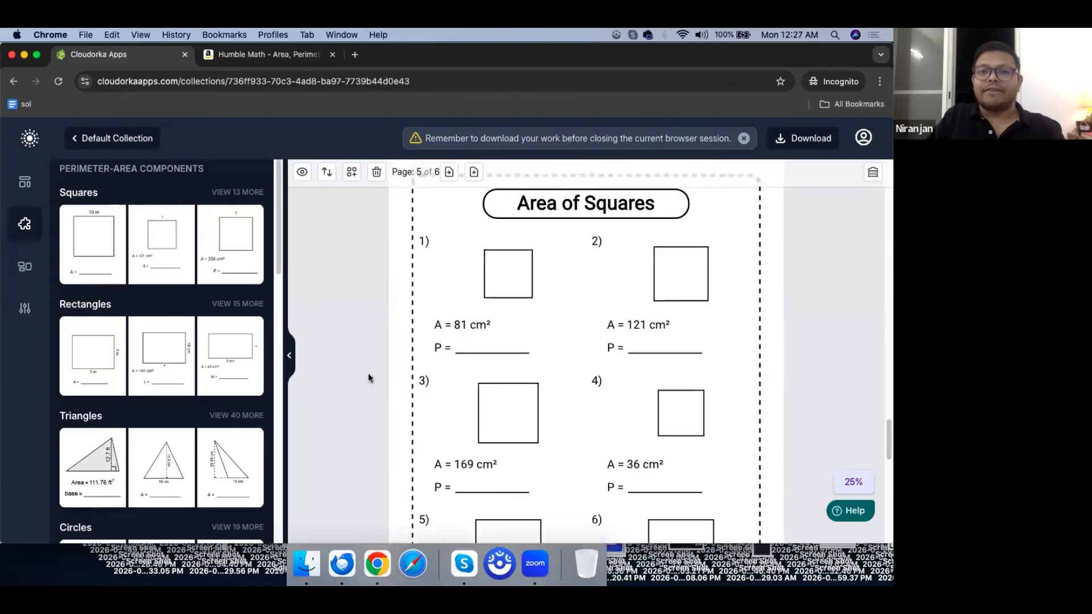
{"action": "scroll", "coordinate": [368, 373], "scroll_direction": "up", "scroll_amount": 3}
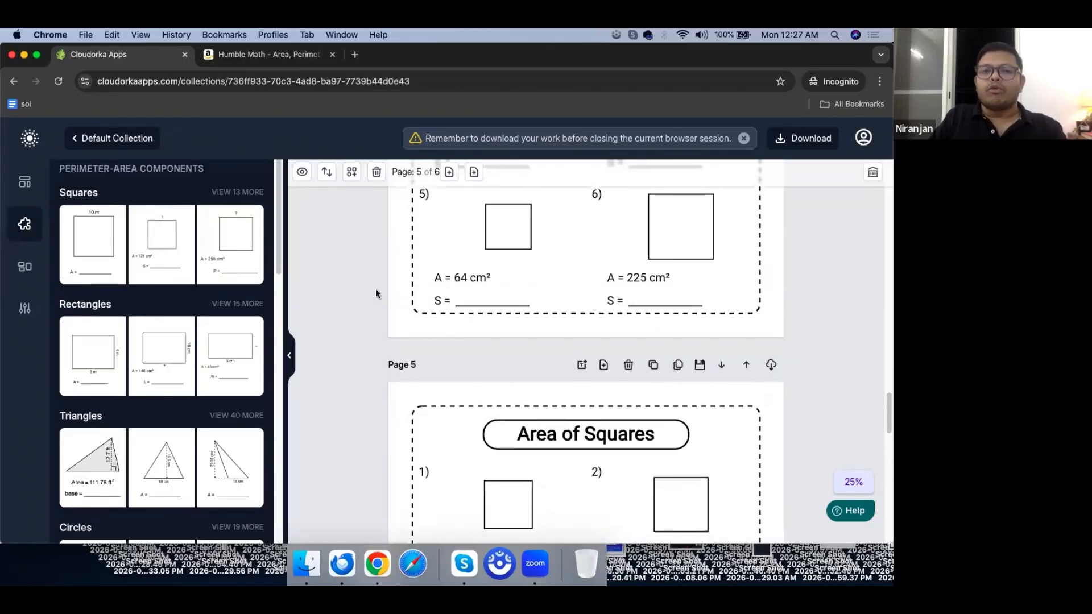
{"action": "scroll", "coordinate": [373, 290], "scroll_direction": "down", "scroll_amount": 2}
{"action": "scroll", "coordinate": [358, 350], "scroll_direction": "down", "scroll_amount": 3}
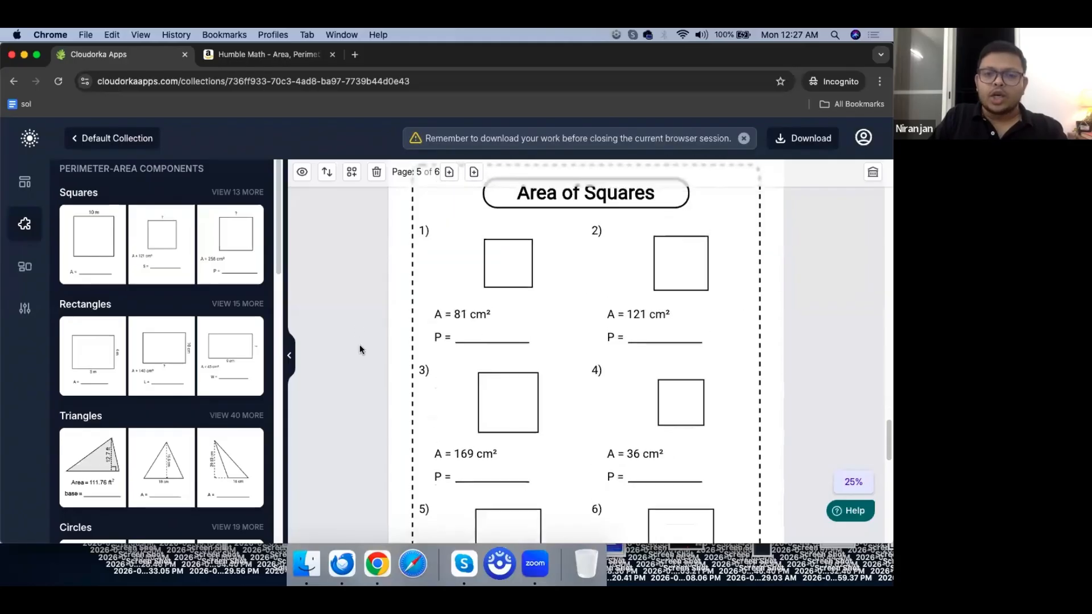
{"action": "scroll", "coordinate": [388, 424], "scroll_direction": "down", "scroll_amount": 3}
{"action": "scroll", "coordinate": [395, 423], "scroll_direction": "up", "scroll_amount": 6}
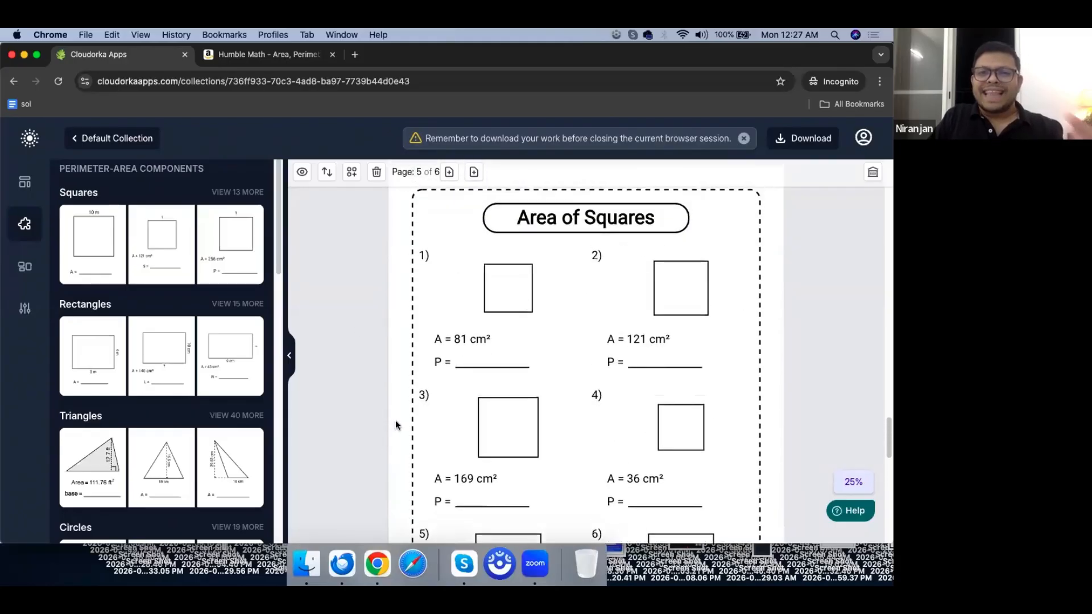
{"action": "scroll", "coordinate": [378, 420], "scroll_direction": "up", "scroll_amount": 1}
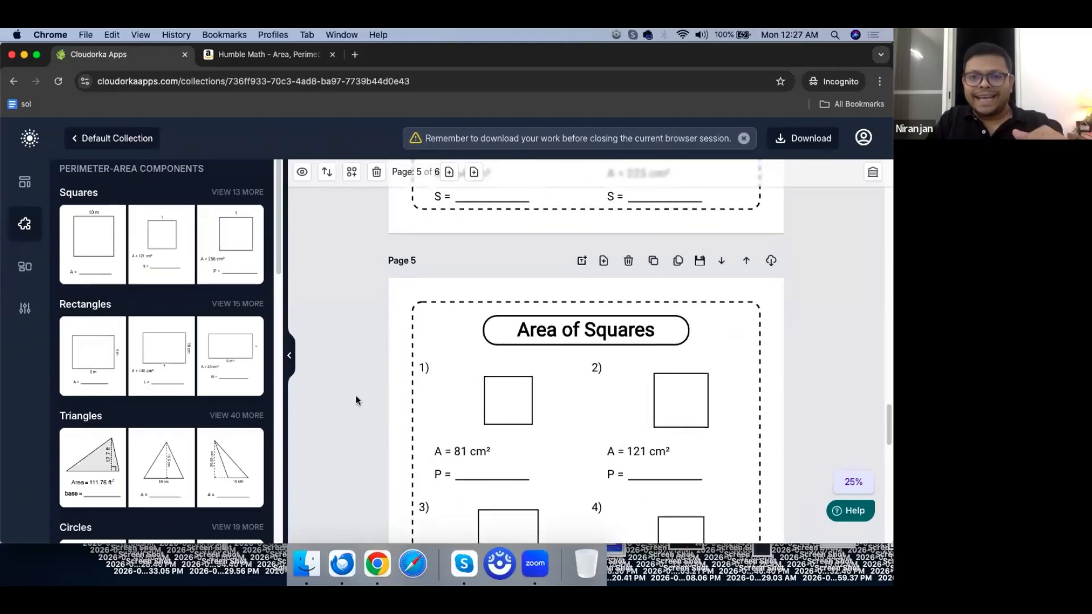
{"action": "left_click", "coordinate": [452, 480]}
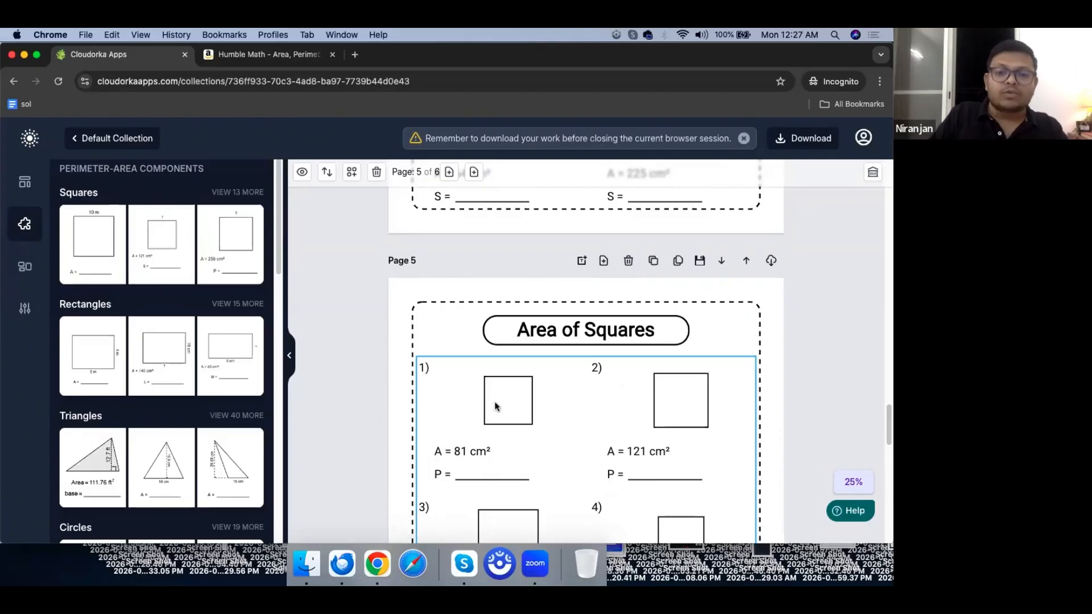
Step: Clone page 5 and update the squares grid on the original page 5 to the Side & Perimeter (area given) variant
{"action": "left_click", "coordinate": [653, 261]}
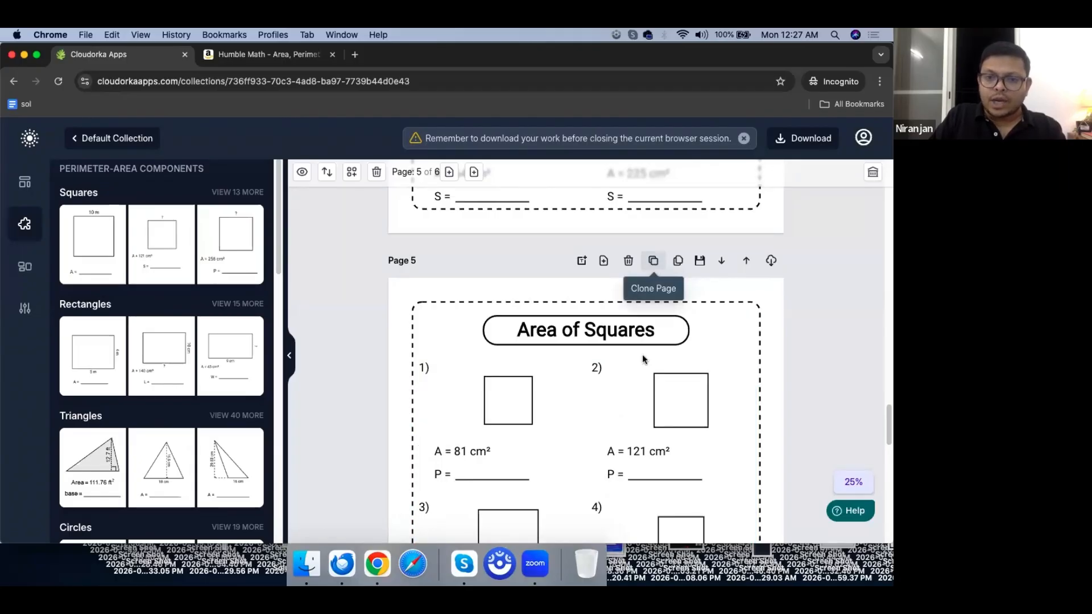
{"action": "scroll", "coordinate": [319, 403], "scroll_direction": "down", "scroll_amount": 9}
{"action": "scroll", "coordinate": [319, 402], "scroll_direction": "up", "scroll_amount": 8}
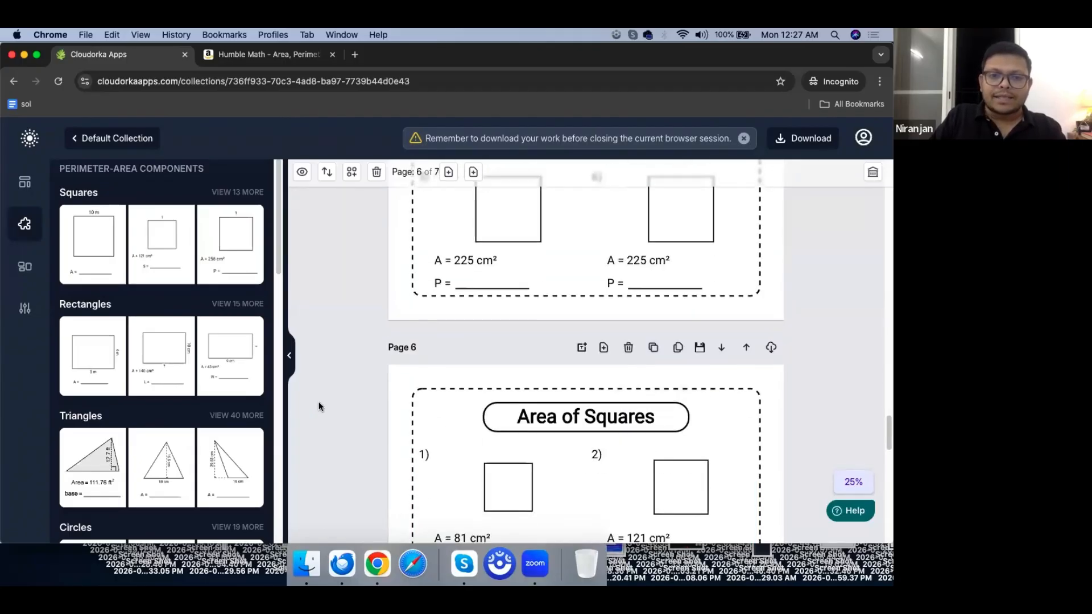
{"action": "scroll", "coordinate": [515, 310], "scroll_direction": "down", "scroll_amount": 2}
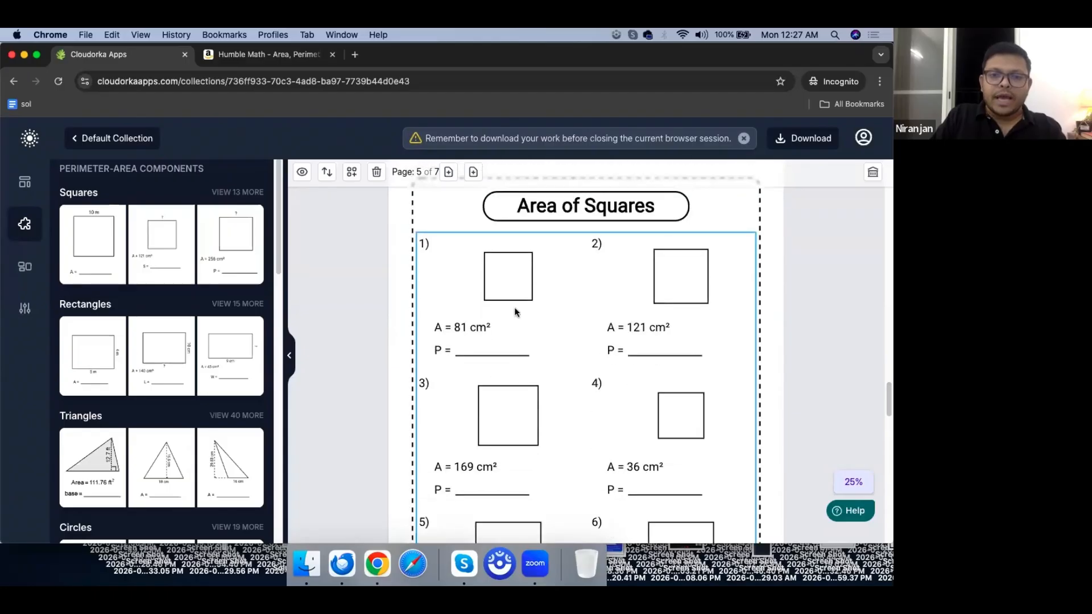
{"action": "left_click", "coordinate": [518, 284]}
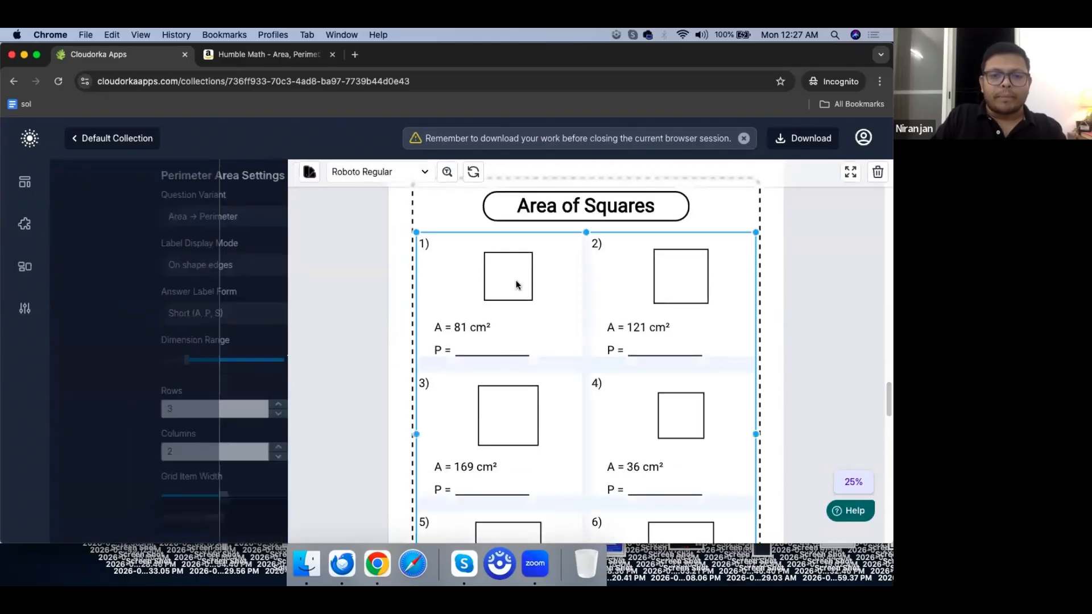
{"action": "left_click", "coordinate": [147, 216]}
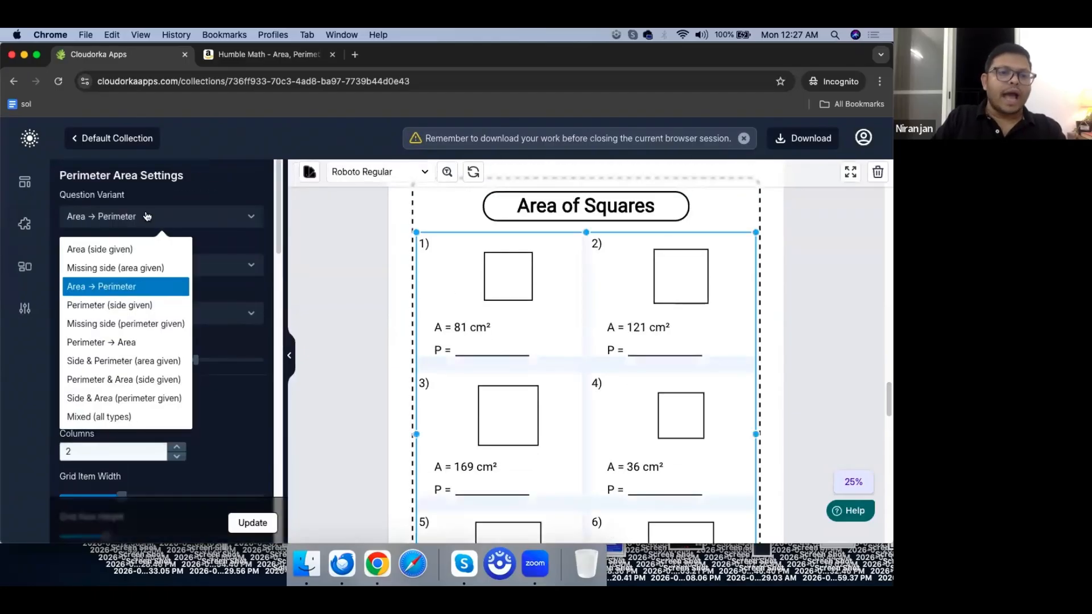
{"action": "left_click", "coordinate": [116, 362]}
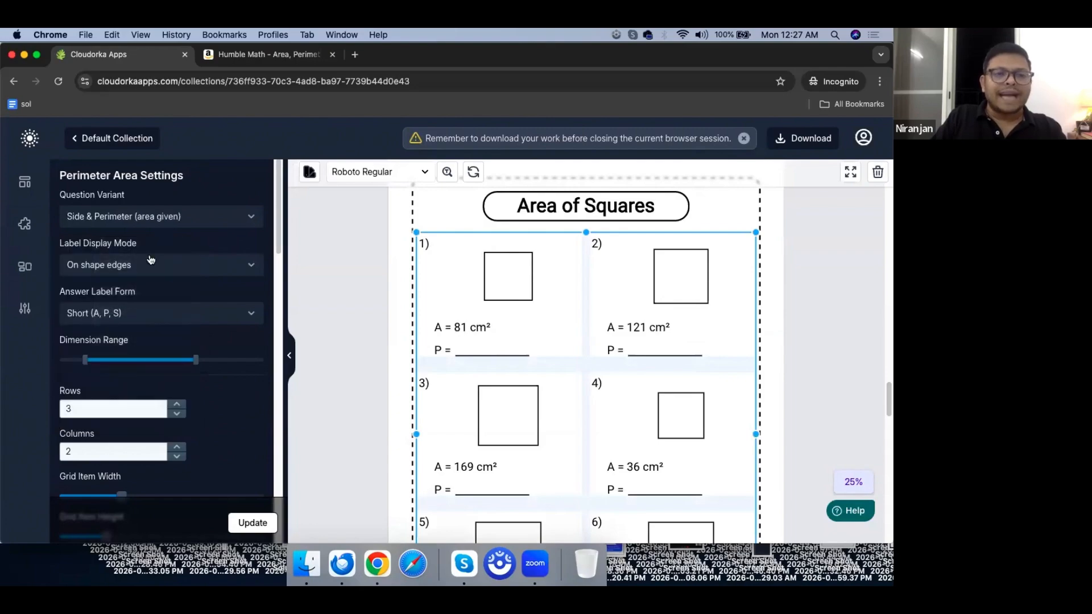
{"action": "left_click", "coordinate": [265, 525]}
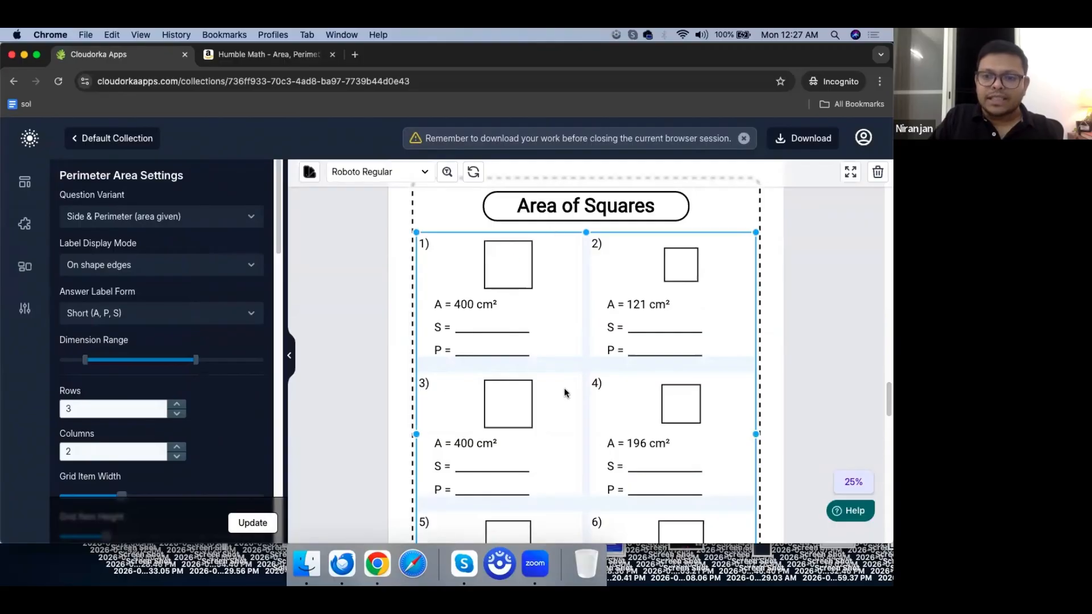
Step: Switch to the Amazon sample of the Humble Math workbook and examine its Day 1 Rectangles and Squares page and table of contents
{"action": "scroll", "coordinate": [504, 395], "scroll_direction": "down", "scroll_amount": 10}
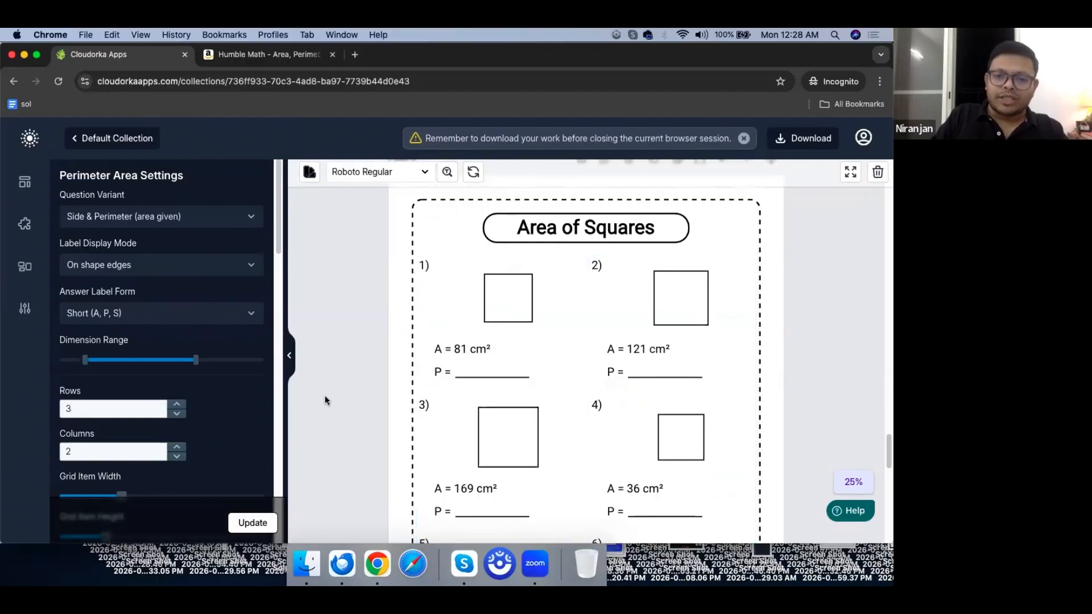
{"action": "left_click", "coordinate": [277, 57]}
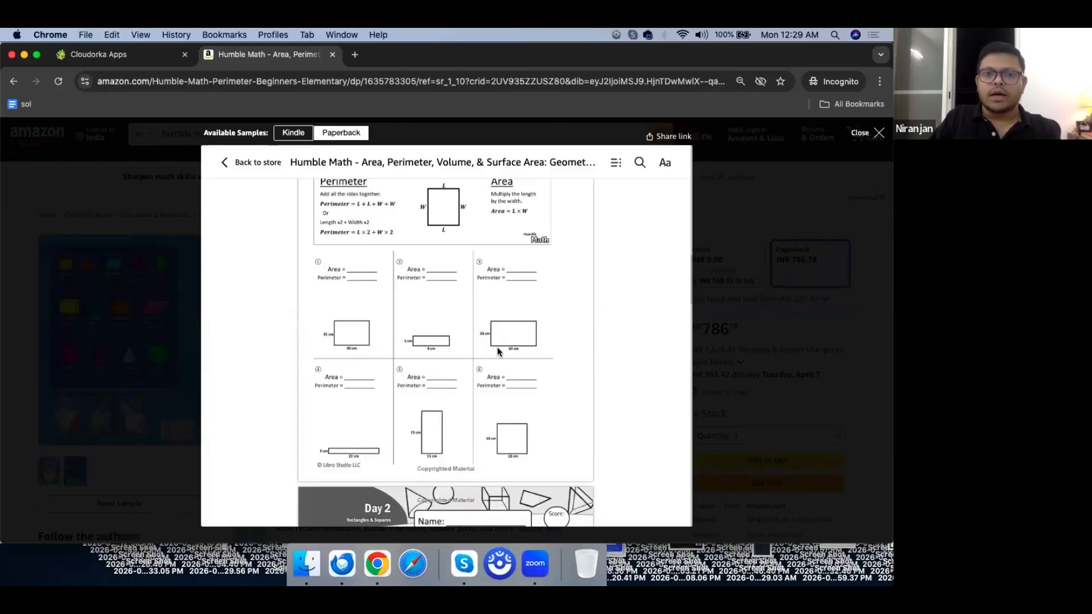
{"action": "scroll", "coordinate": [497, 347], "scroll_direction": "up", "scroll_amount": 3}
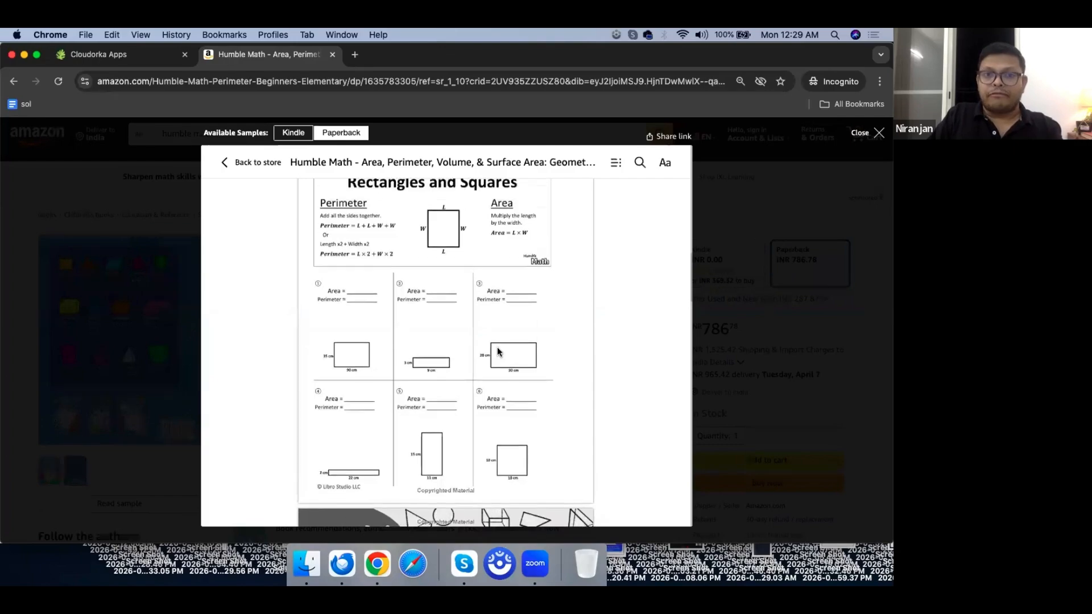
{"action": "scroll", "coordinate": [497, 347], "scroll_direction": "up", "scroll_amount": 10}
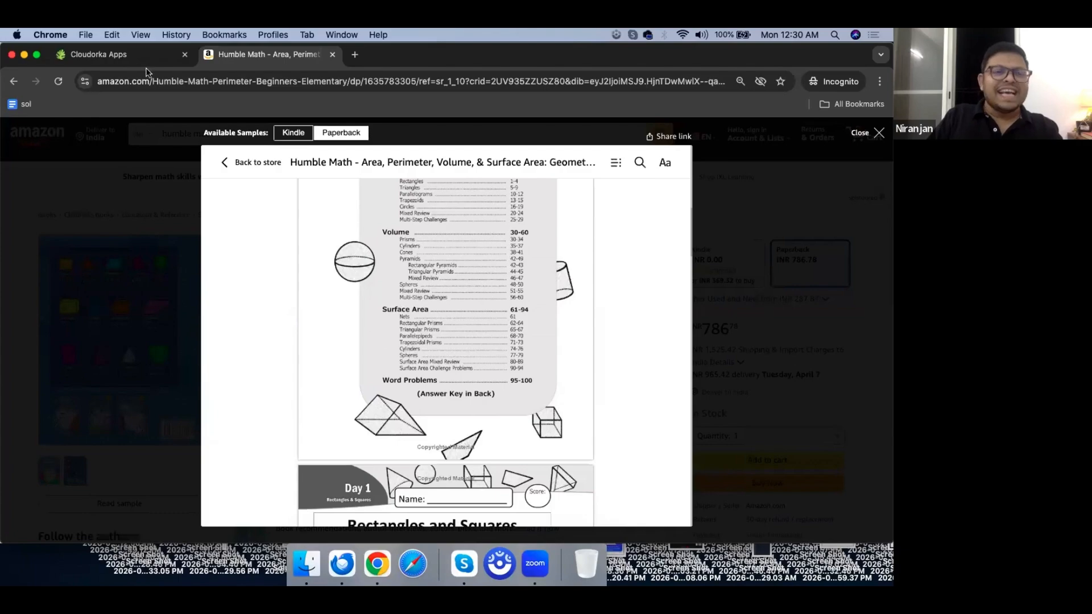
Step: Switch back to Cloudorka Apps and try to update the squares grid on the current page to the Perimeter (side given) variant
{"action": "left_click", "coordinate": [143, 50]}
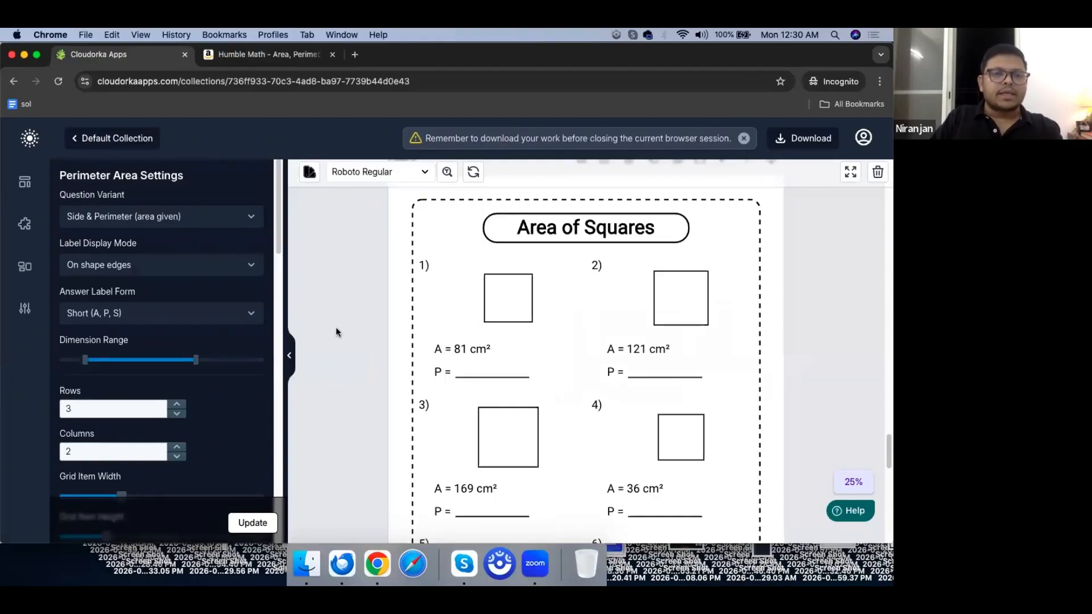
{"action": "left_click", "coordinate": [183, 221]}
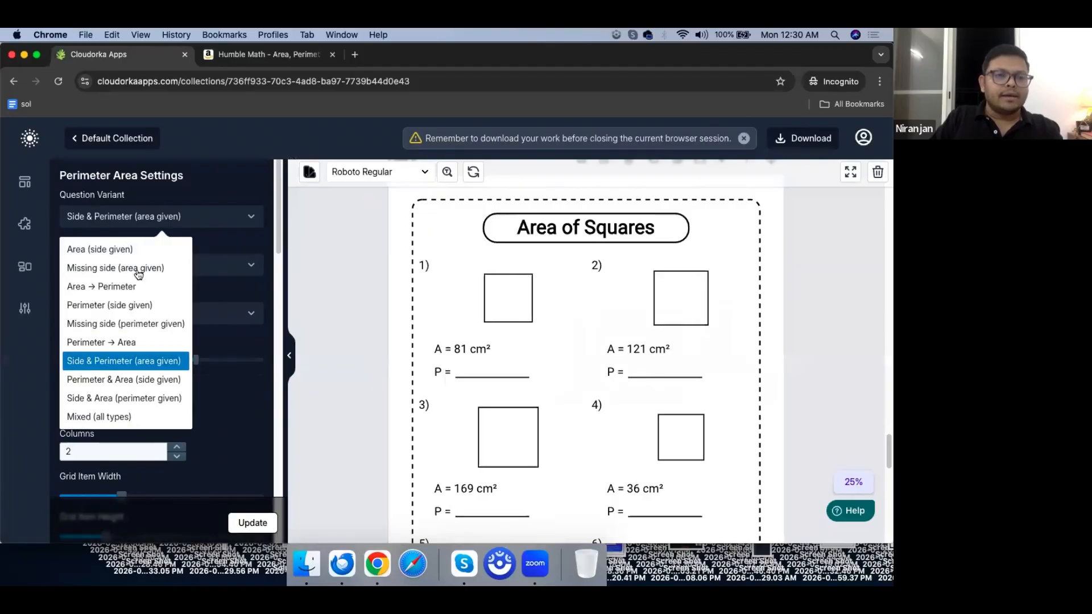
{"action": "left_click", "coordinate": [148, 307]}
{"action": "left_click", "coordinate": [253, 524]}
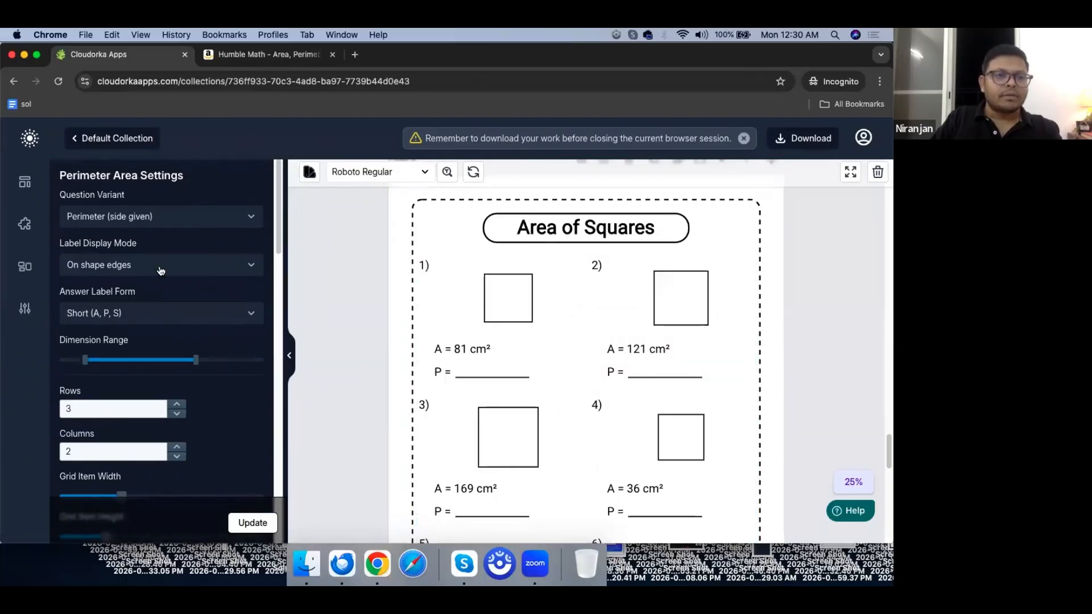
{"action": "left_click", "coordinate": [170, 219]}
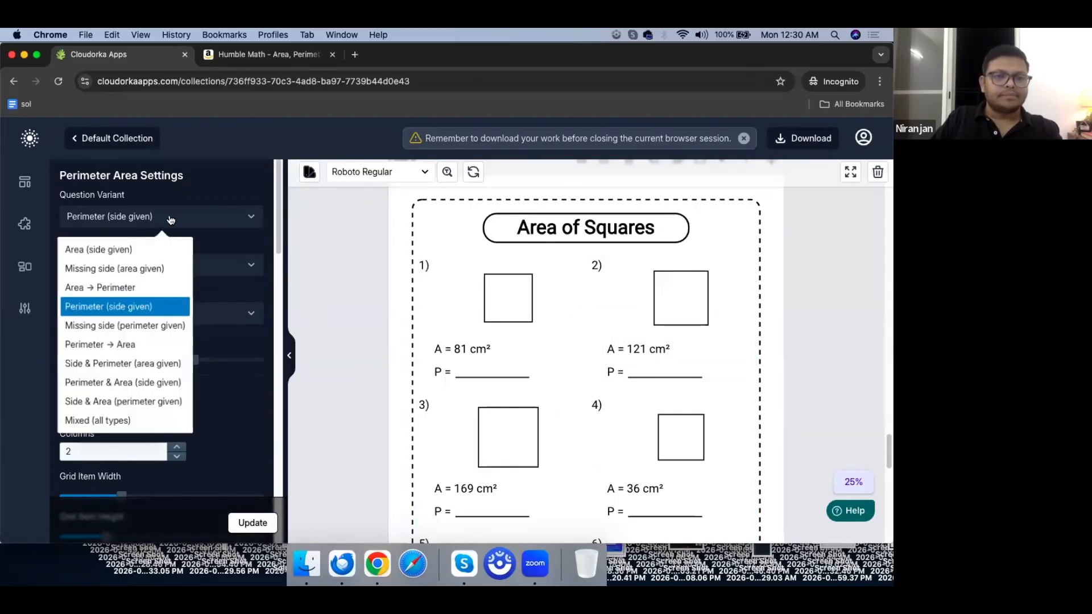
{"action": "left_click", "coordinate": [137, 307]}
{"action": "left_click", "coordinate": [256, 529]}
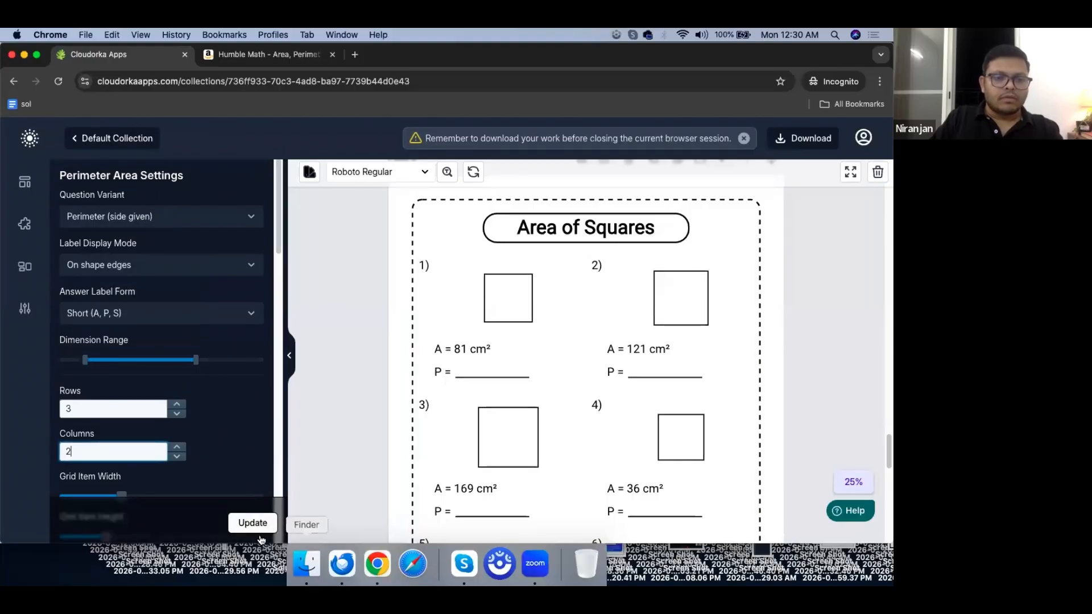
{"action": "left_click", "coordinate": [261, 540]}
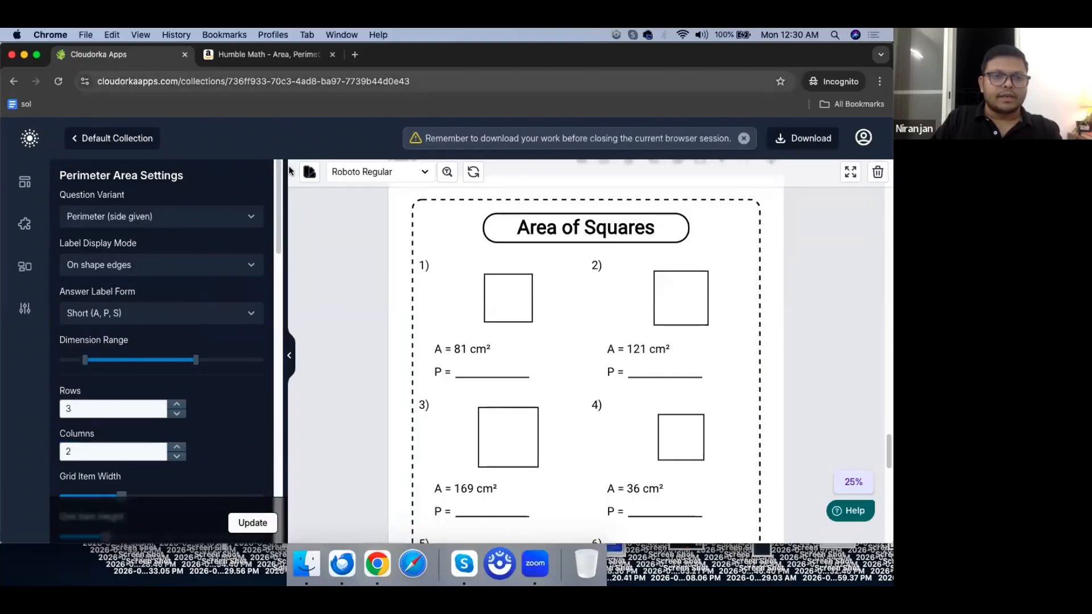
Step: Return to the collections list, remove the existing Default Collection and open the fresh Default Collection
{"action": "left_click", "coordinate": [87, 137]}
{"action": "left_click", "coordinate": [670, 410]}
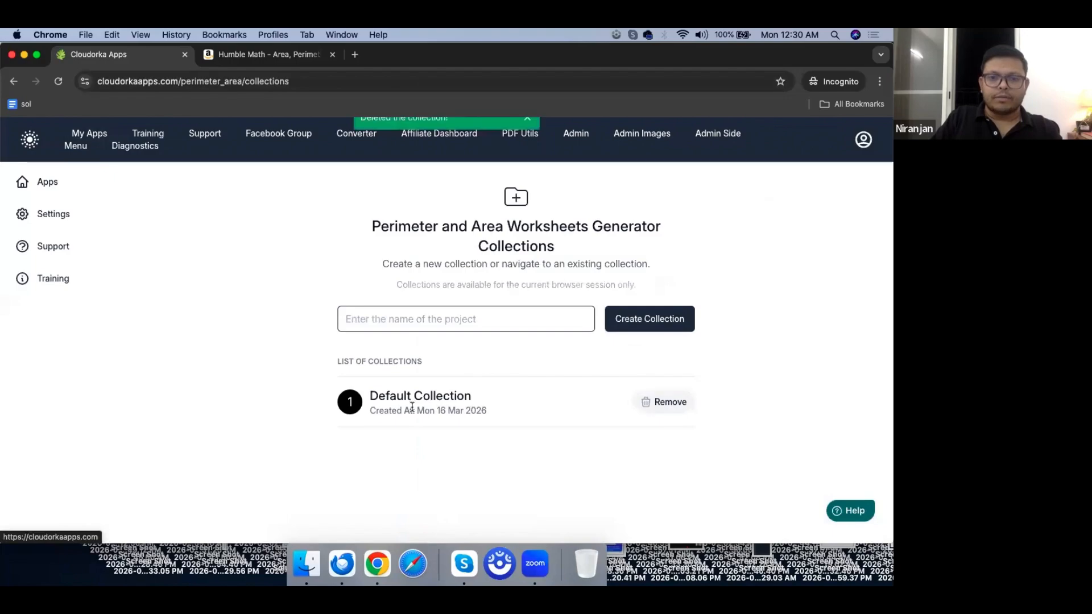
{"action": "left_click", "coordinate": [413, 399]}
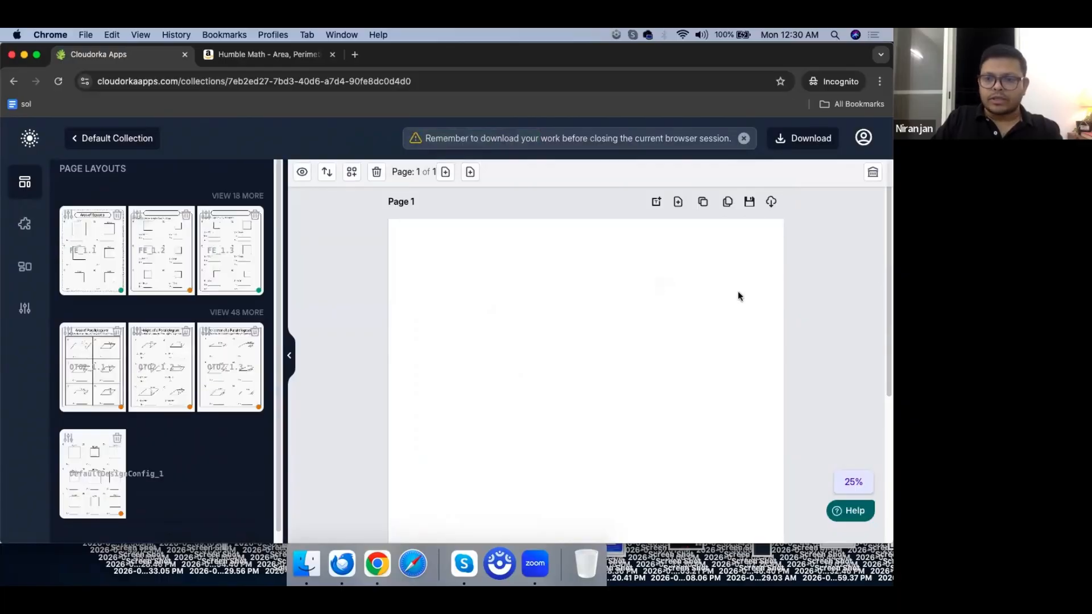
Step: Add a page from the FE_1.1 Area of Squares layout and delete the blank page 1
{"action": "left_click", "coordinate": [96, 254]}
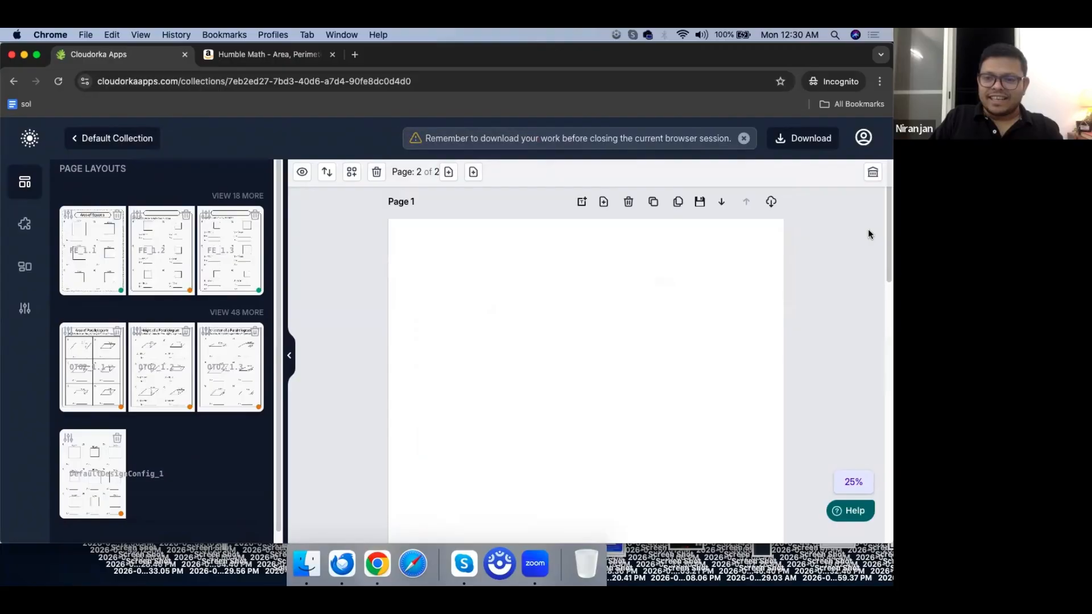
{"action": "left_click", "coordinate": [628, 202]}
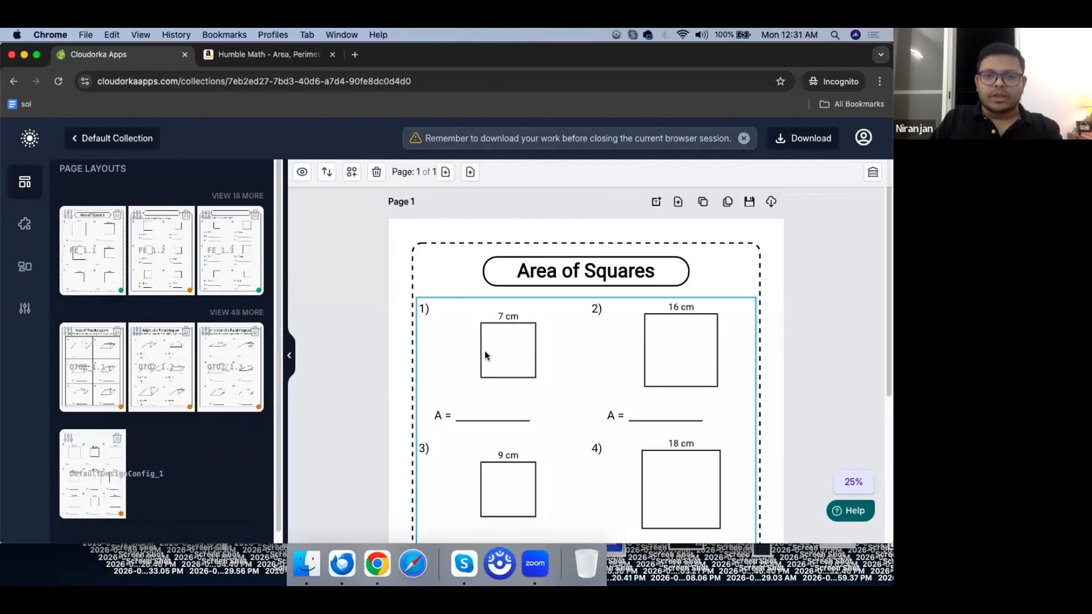
Step: Update the squares grid with the label display mode set to Below shape as text
{"action": "left_click", "coordinate": [490, 353]}
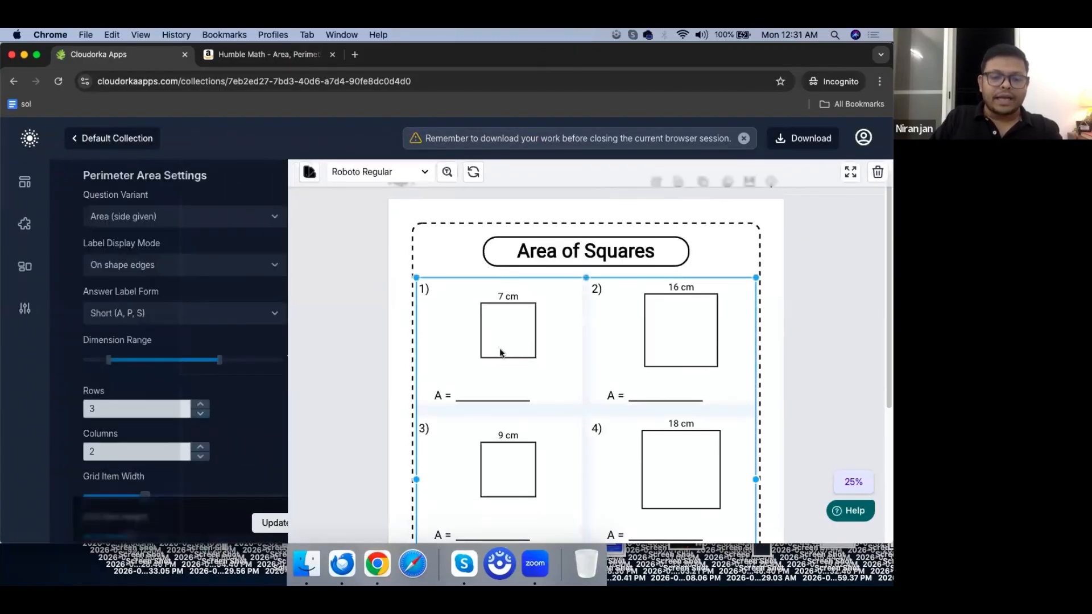
{"action": "left_click", "coordinate": [145, 271]}
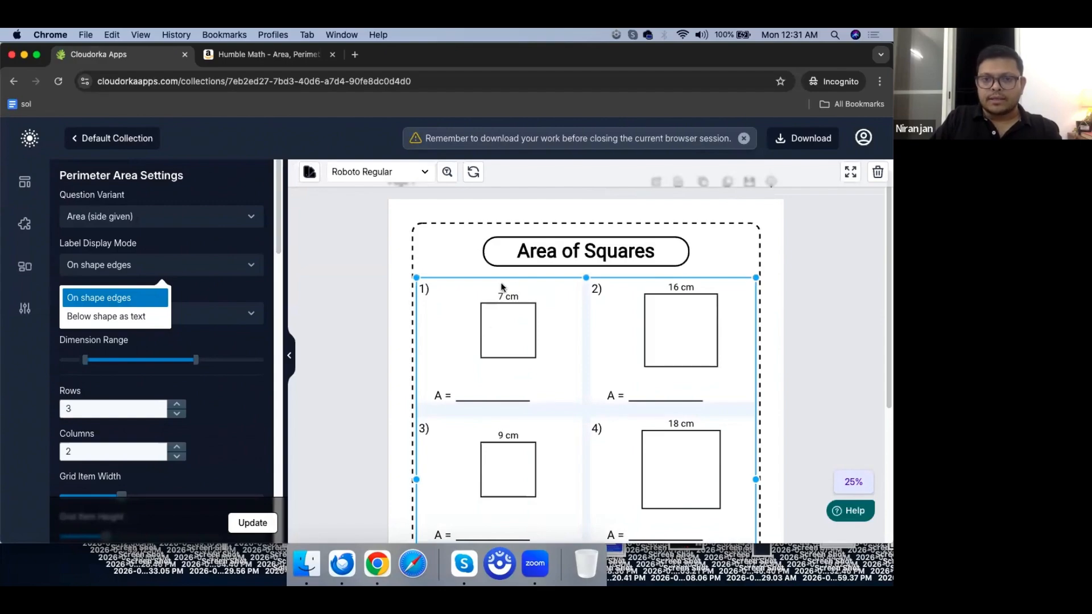
{"action": "left_click", "coordinate": [142, 322]}
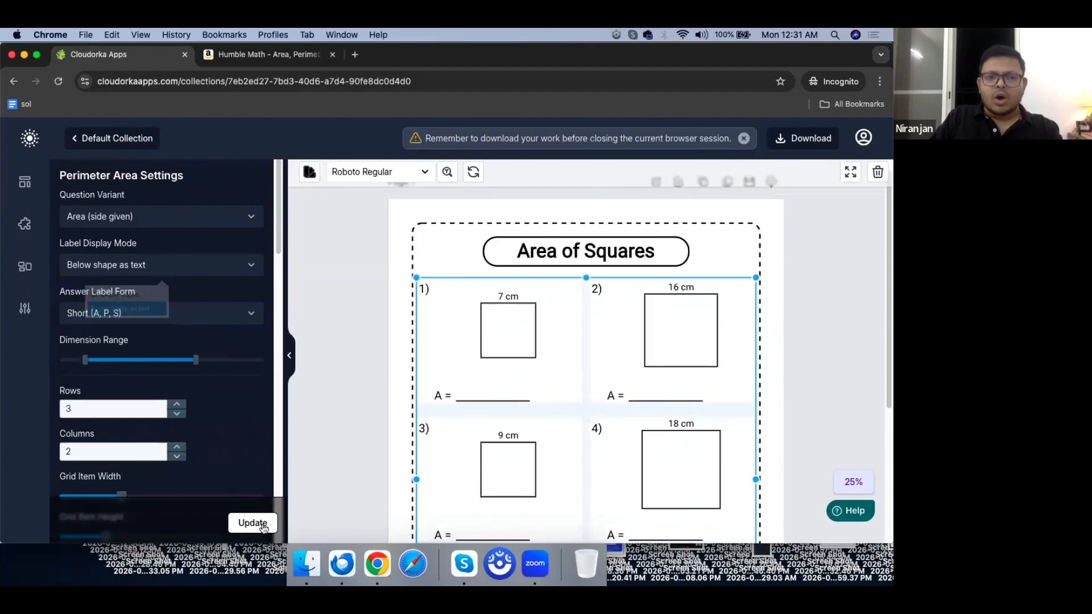
{"action": "left_click", "coordinate": [251, 522]}
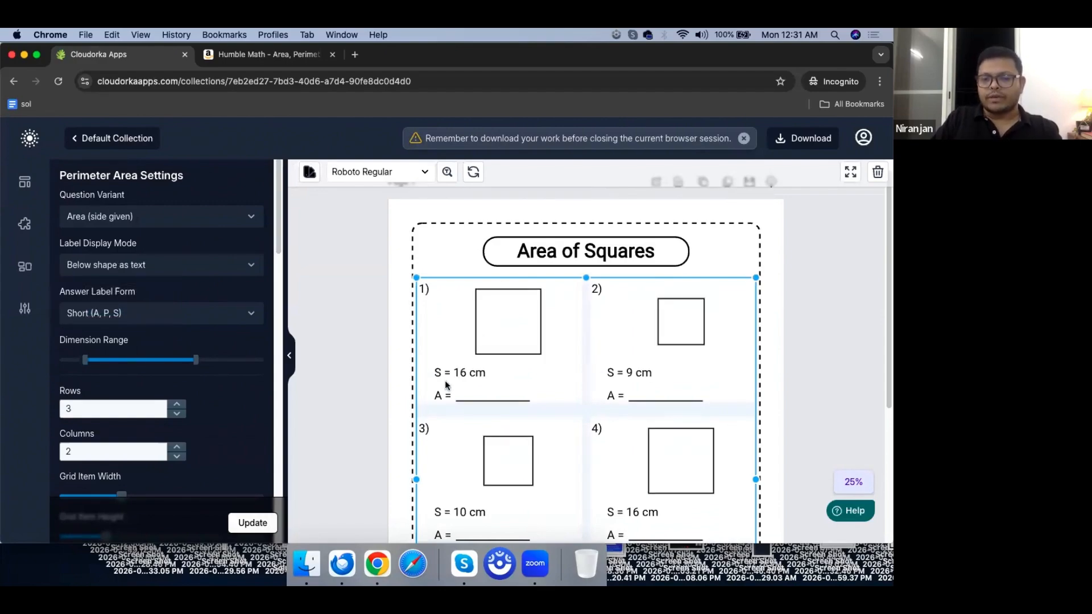
Step: Return the squares grid's label display mode to On shape edges and update the grid
{"action": "left_click", "coordinate": [135, 274]}
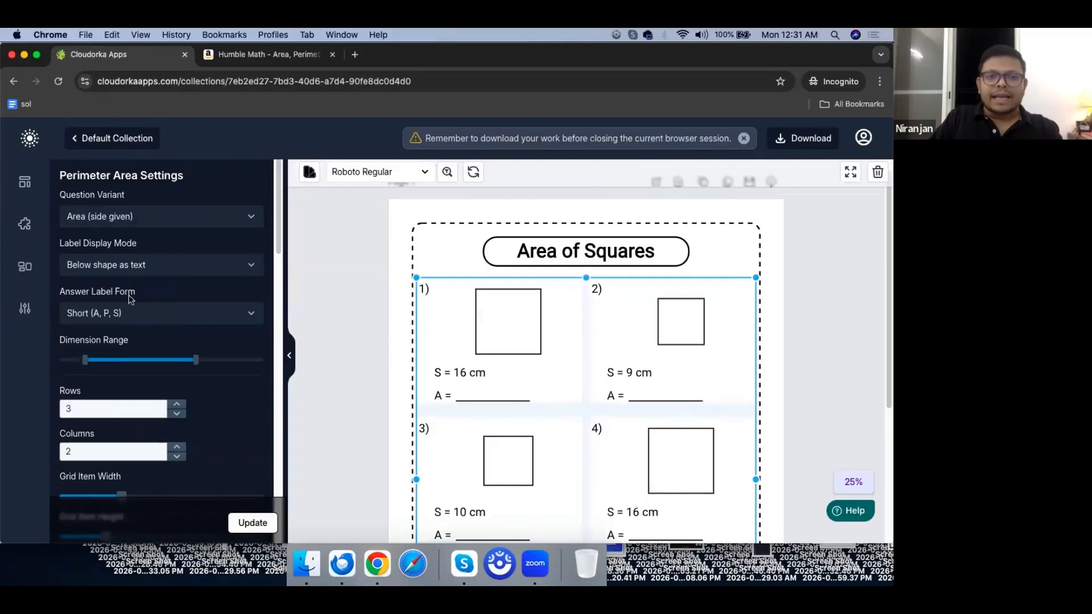
{"action": "left_click", "coordinate": [128, 300]}
{"action": "left_click", "coordinate": [251, 522]}
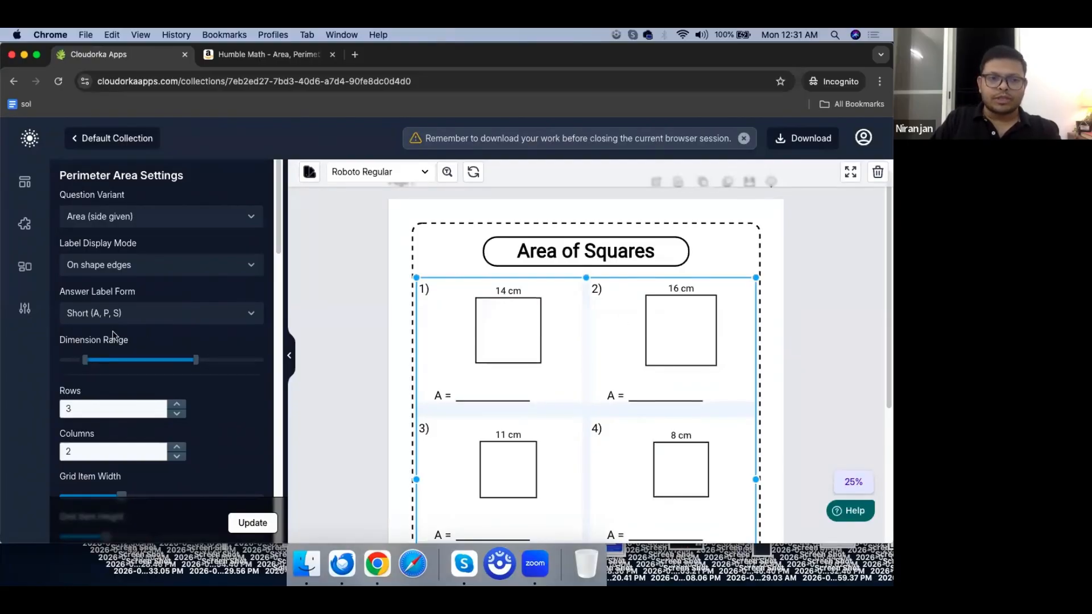
Step: Set the squares grid's answer label form to Long (Area, Perimeter, Side) and update the grid
{"action": "left_click", "coordinate": [164, 320]}
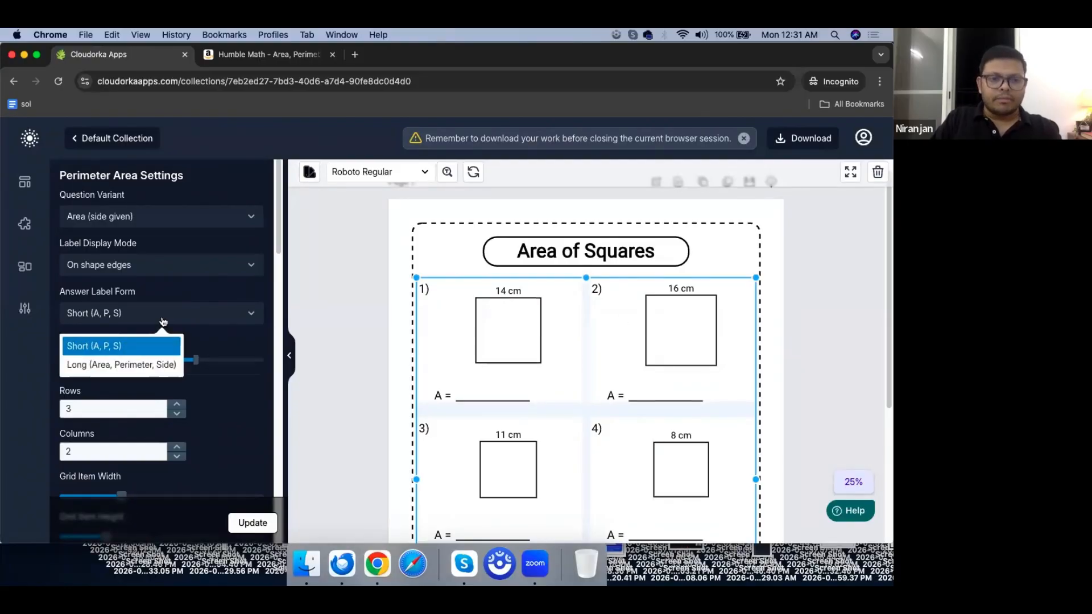
{"action": "left_click", "coordinate": [116, 366]}
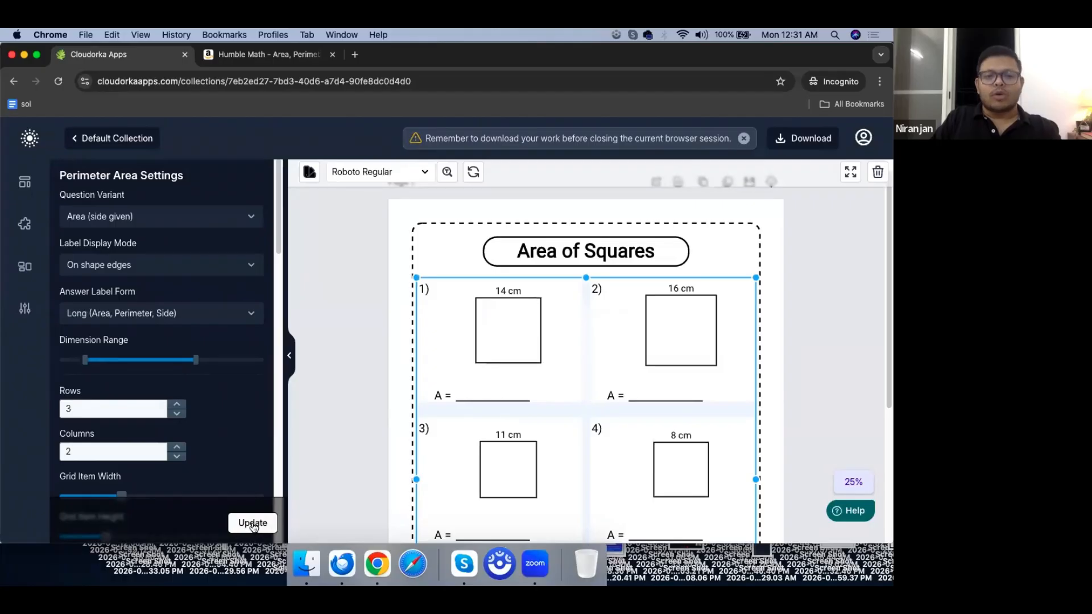
{"action": "left_click", "coordinate": [253, 524]}
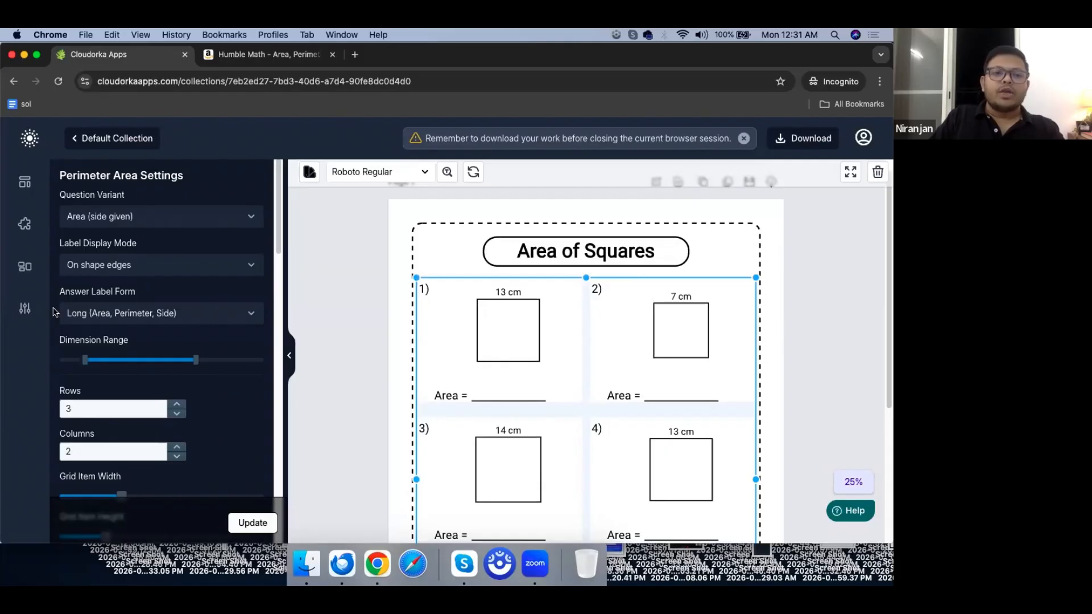
{"action": "left_click", "coordinate": [117, 323]}
{"action": "left_click", "coordinate": [121, 362]}
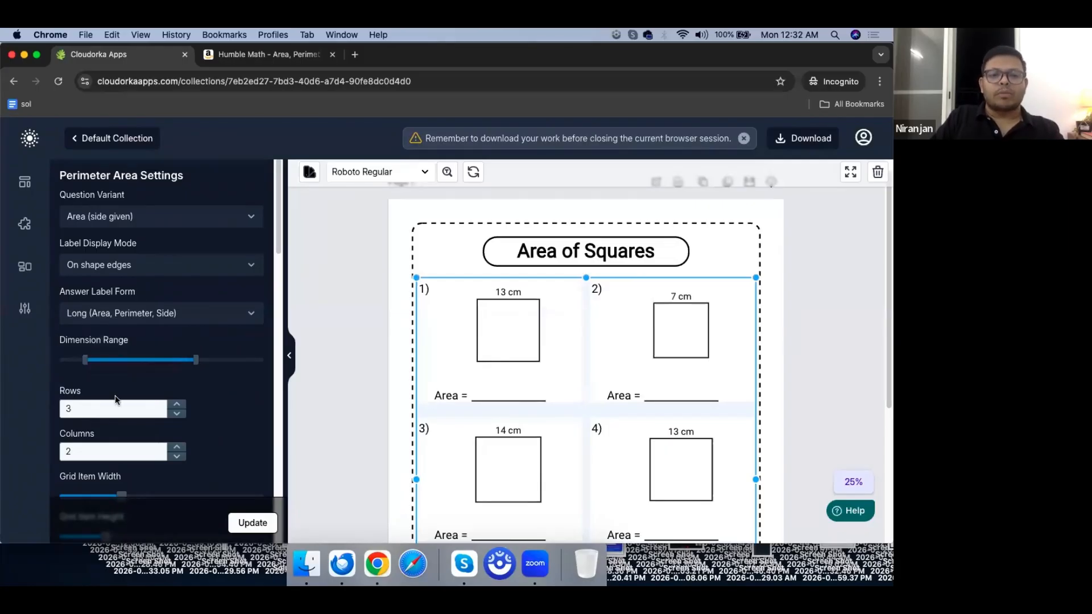
{"action": "left_click", "coordinate": [253, 524]}
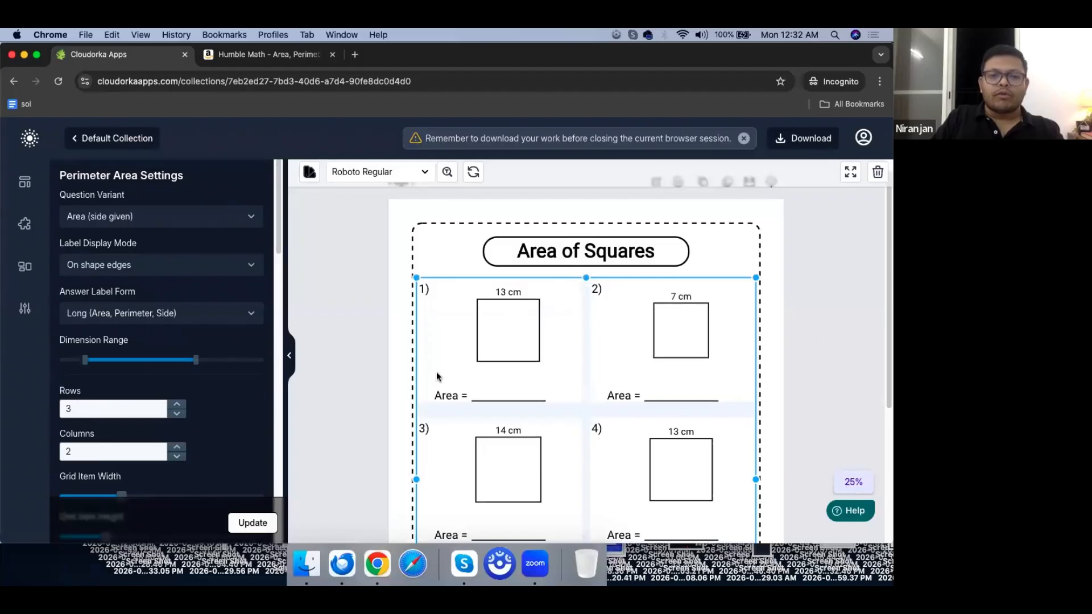
Step: Change the label display mode to Below shape as text for the grid with long answer labels, and update it
{"action": "left_click", "coordinate": [111, 269]}
{"action": "left_click", "coordinate": [101, 322]}
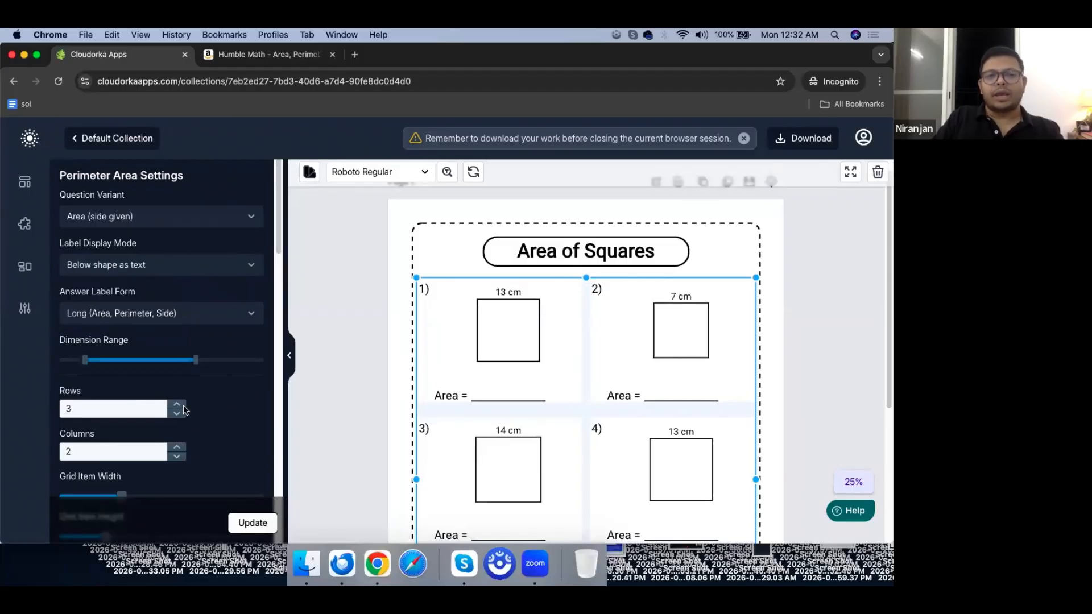
{"action": "left_click", "coordinate": [252, 523]}
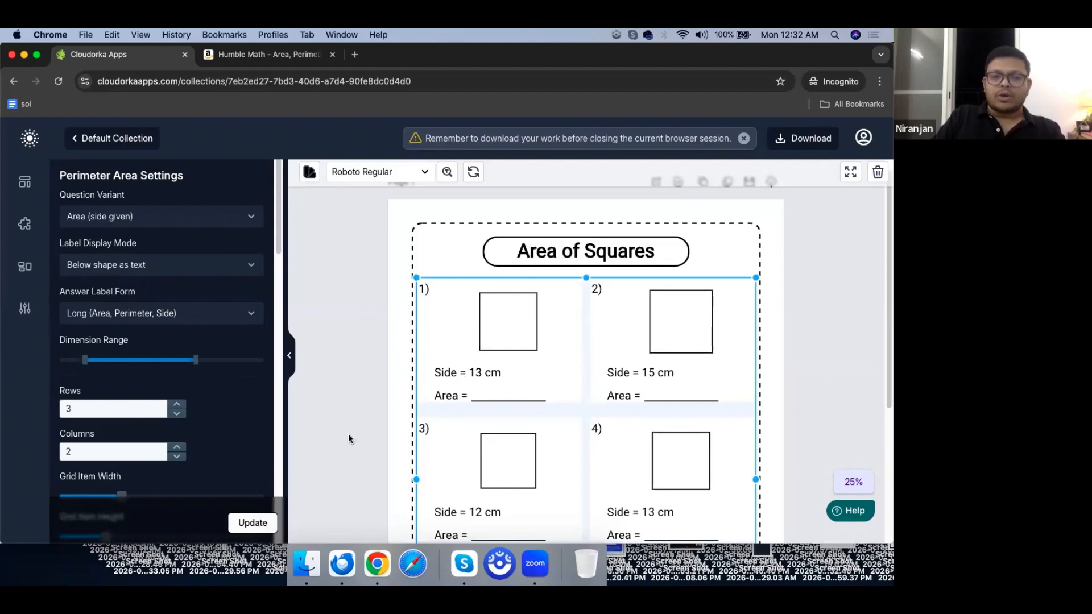
Step: Replace the squares grid's units with None and update the grid
{"action": "scroll", "coordinate": [210, 410], "scroll_direction": "down", "scroll_amount": 1}
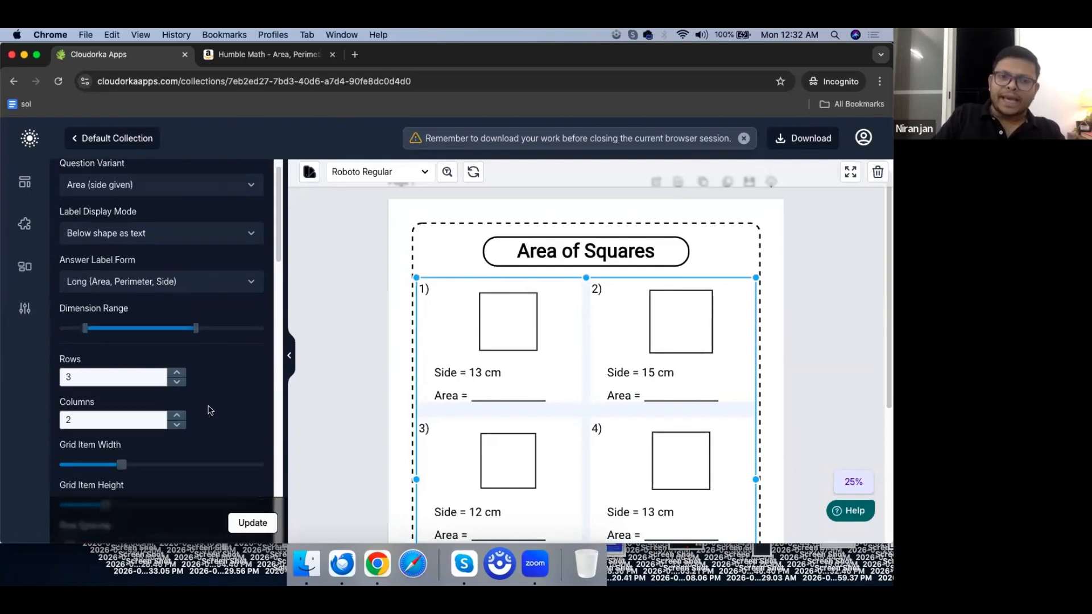
{"action": "scroll", "coordinate": [210, 409], "scroll_direction": "down", "scroll_amount": 4}
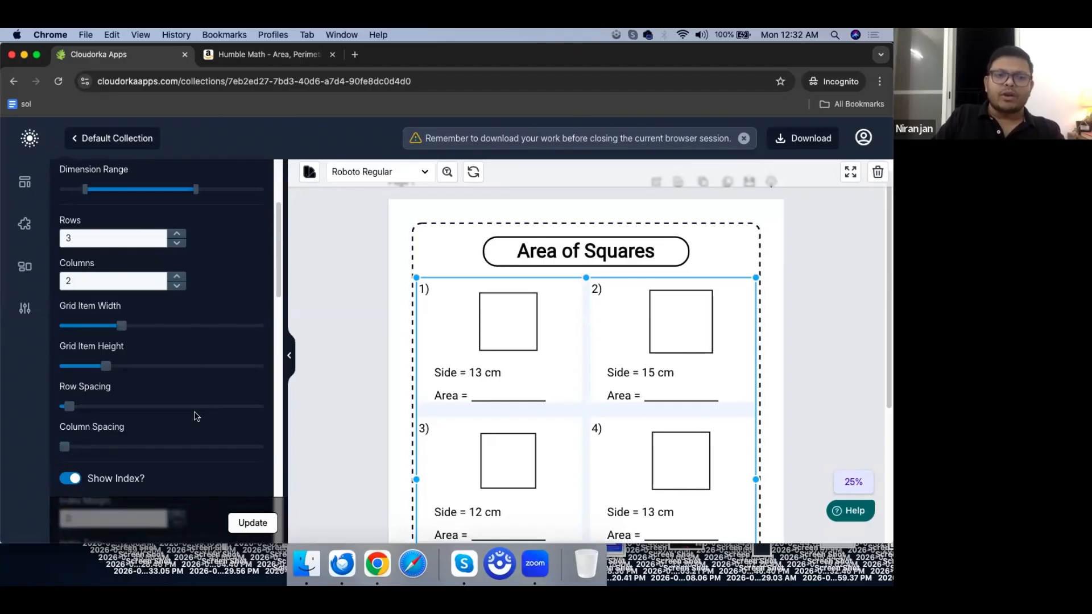
{"action": "scroll", "coordinate": [197, 416], "scroll_direction": "down", "scroll_amount": 4}
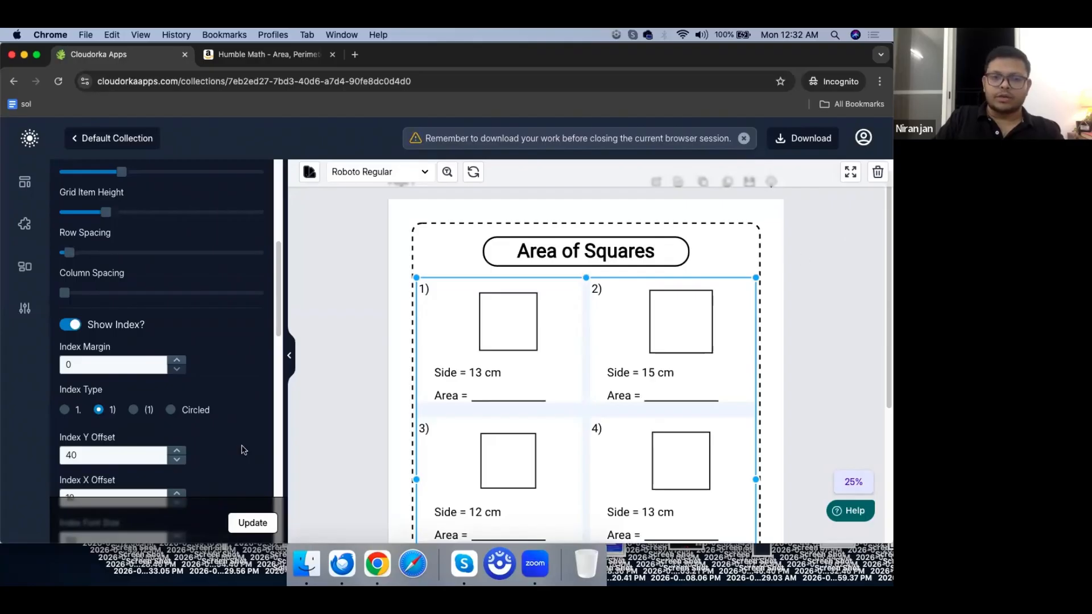
{"action": "scroll", "coordinate": [244, 450], "scroll_direction": "down", "scroll_amount": 5}
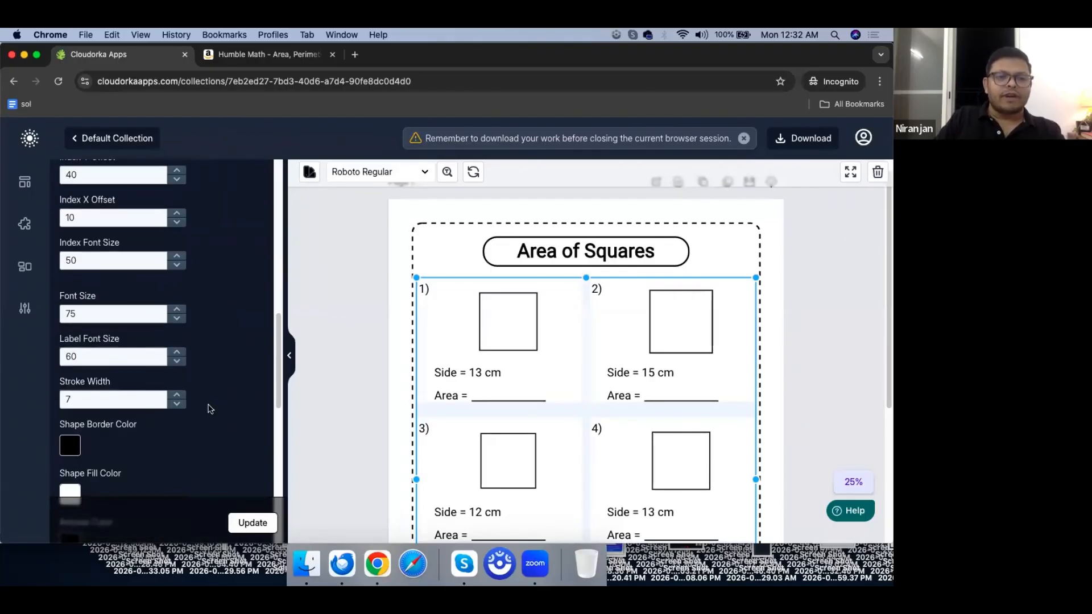
{"action": "scroll", "coordinate": [208, 408], "scroll_direction": "down", "scroll_amount": 3}
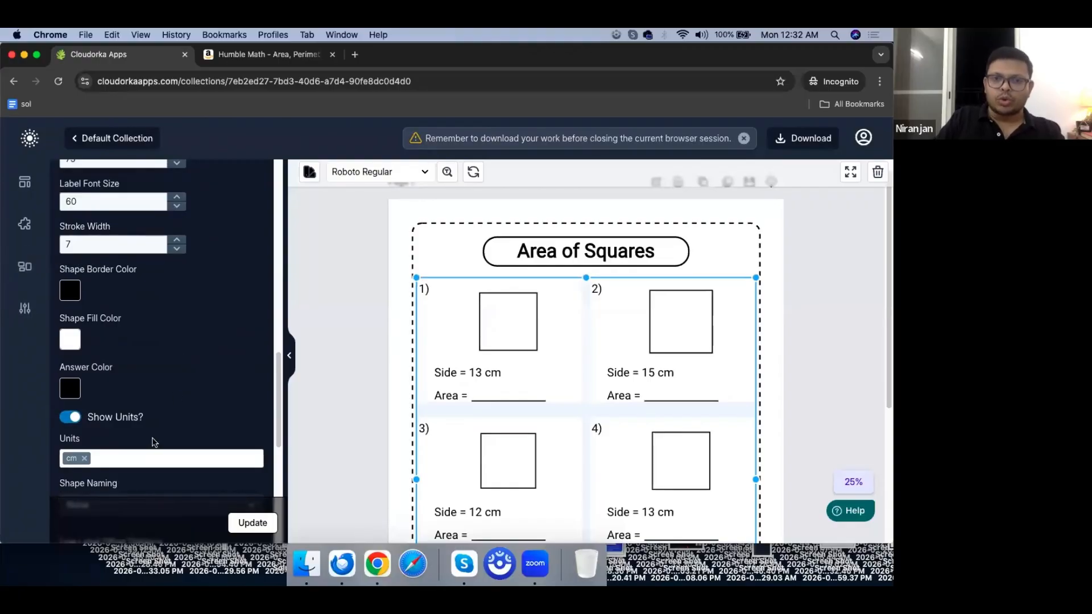
{"action": "scroll", "coordinate": [202, 410], "scroll_direction": "down", "scroll_amount": 3}
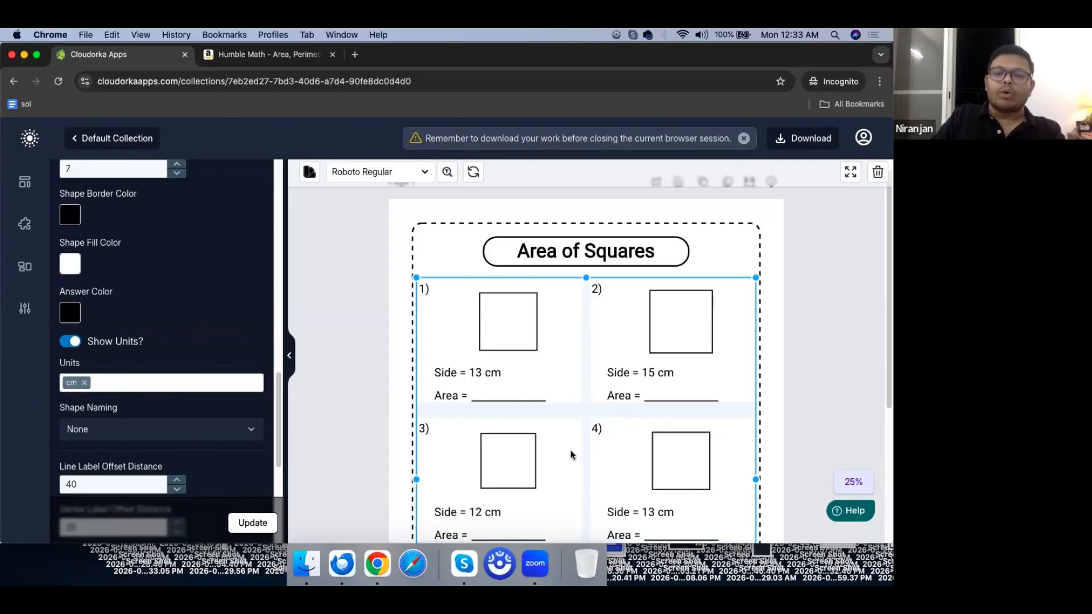
{"action": "left_click", "coordinate": [85, 381]}
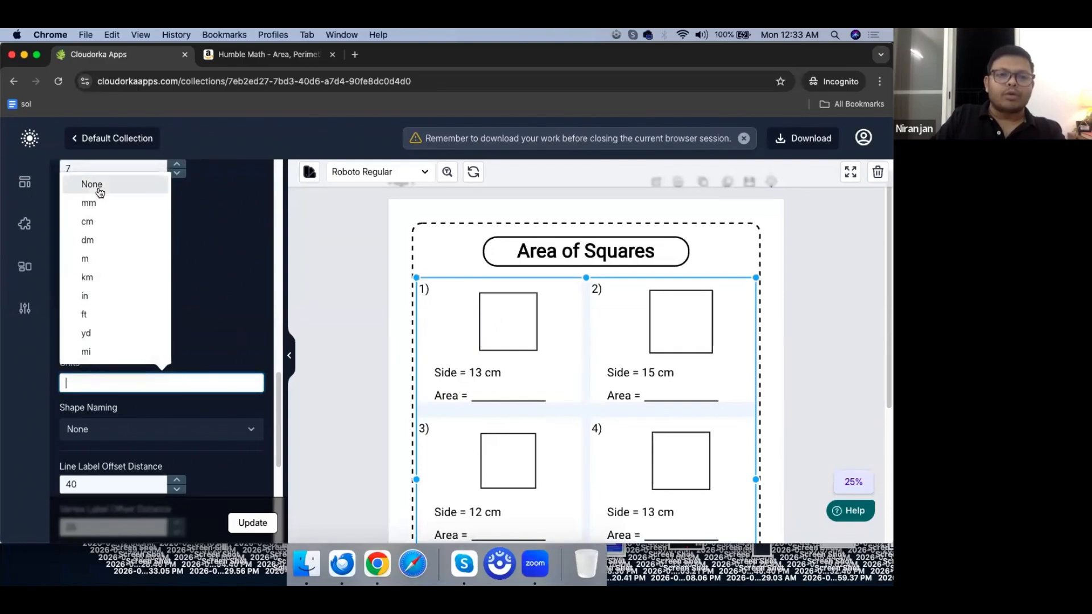
{"action": "left_click", "coordinate": [91, 185]}
{"action": "left_click", "coordinate": [254, 523]}
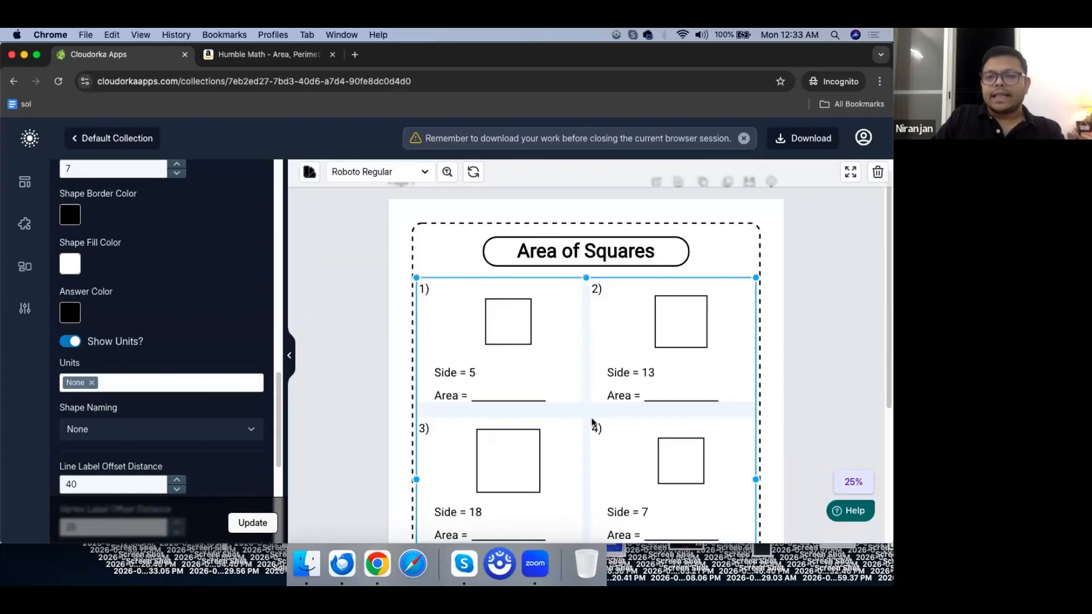
Step: Review the six questions without units, then restore cm as the squares grid's unit and update the grid
{"action": "scroll", "coordinate": [609, 462], "scroll_direction": "down", "scroll_amount": 5}
{"action": "scroll", "coordinate": [609, 462], "scroll_direction": "up", "scroll_amount": 2}
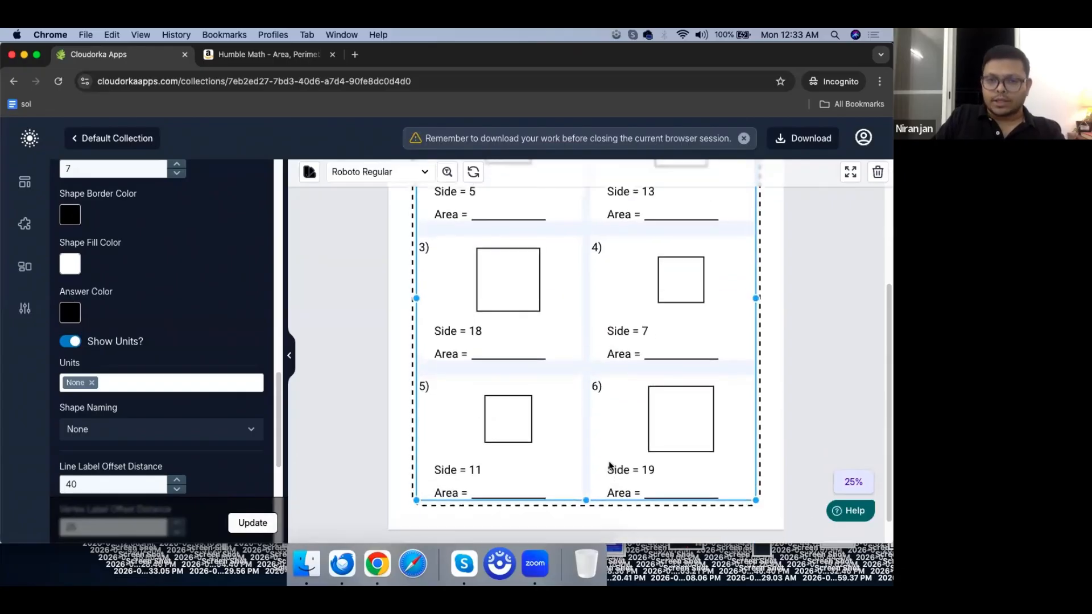
{"action": "scroll", "coordinate": [609, 461], "scroll_direction": "up", "scroll_amount": 1}
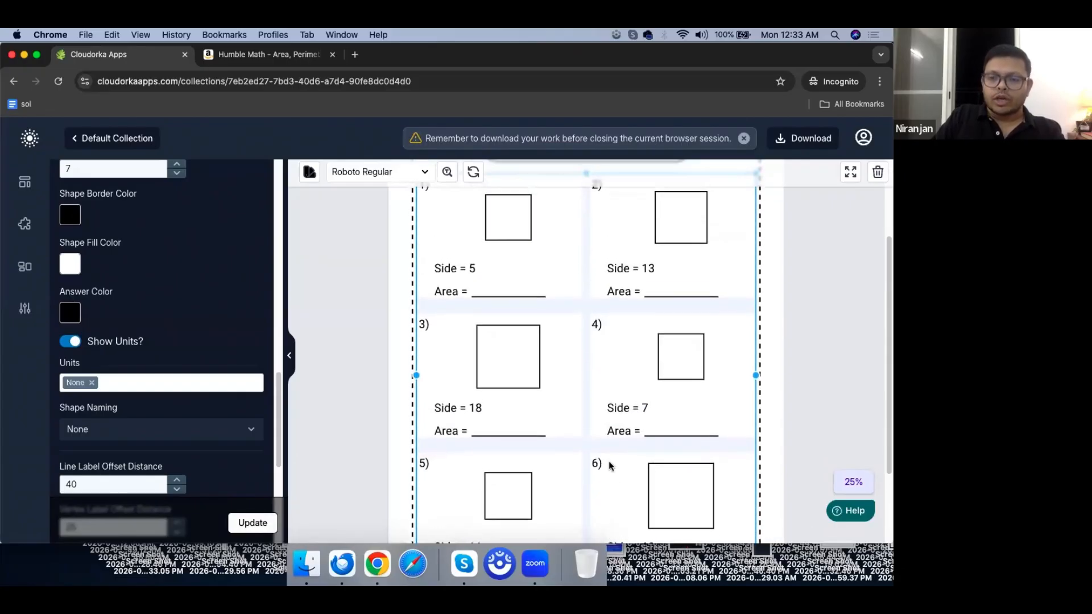
{"action": "left_click", "coordinate": [92, 383]}
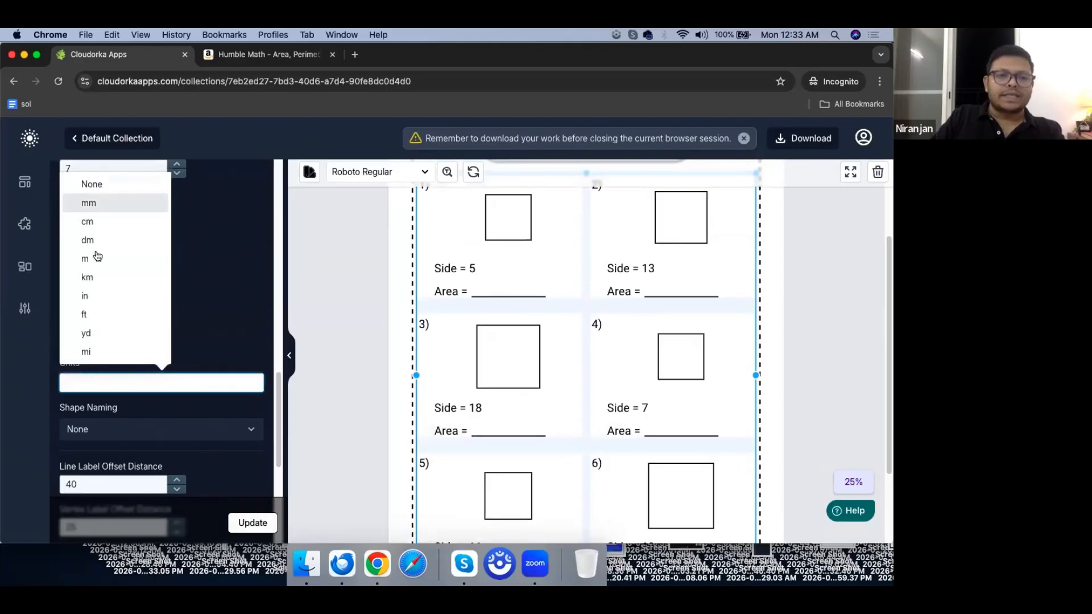
{"action": "left_click", "coordinate": [96, 223]}
{"action": "left_click", "coordinate": [254, 529]}
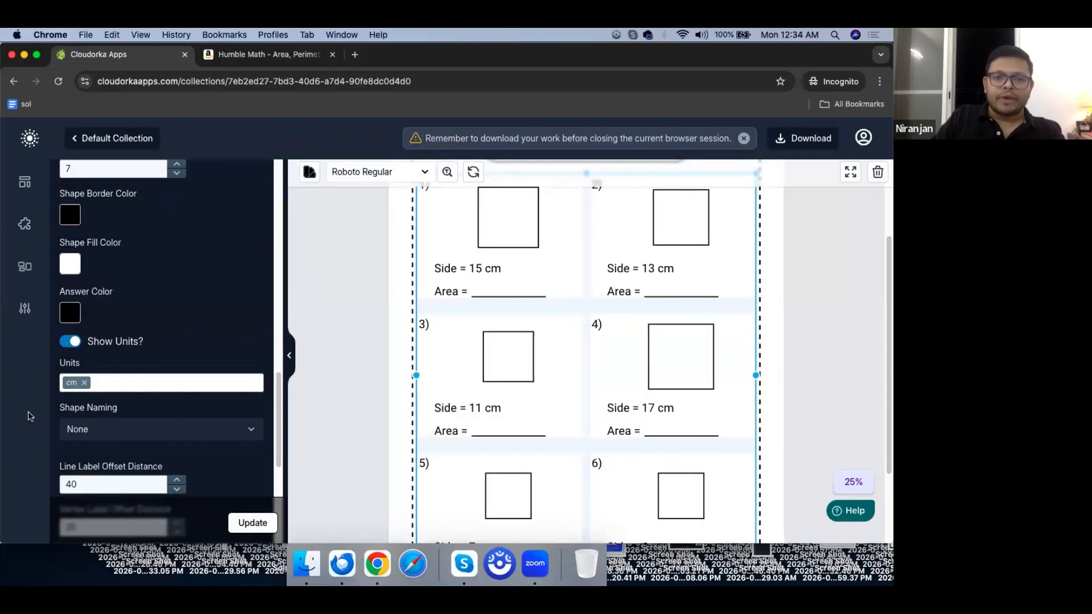
Step: Replace the squares grid's unit with in and update the grid
{"action": "left_click", "coordinate": [84, 382]}
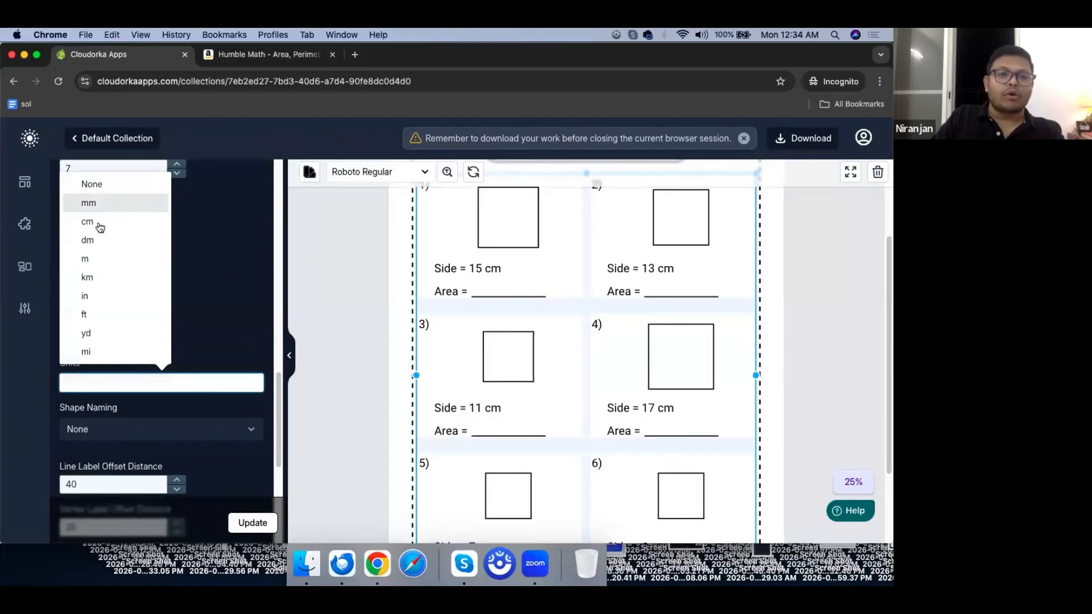
{"action": "left_click", "coordinate": [86, 296]}
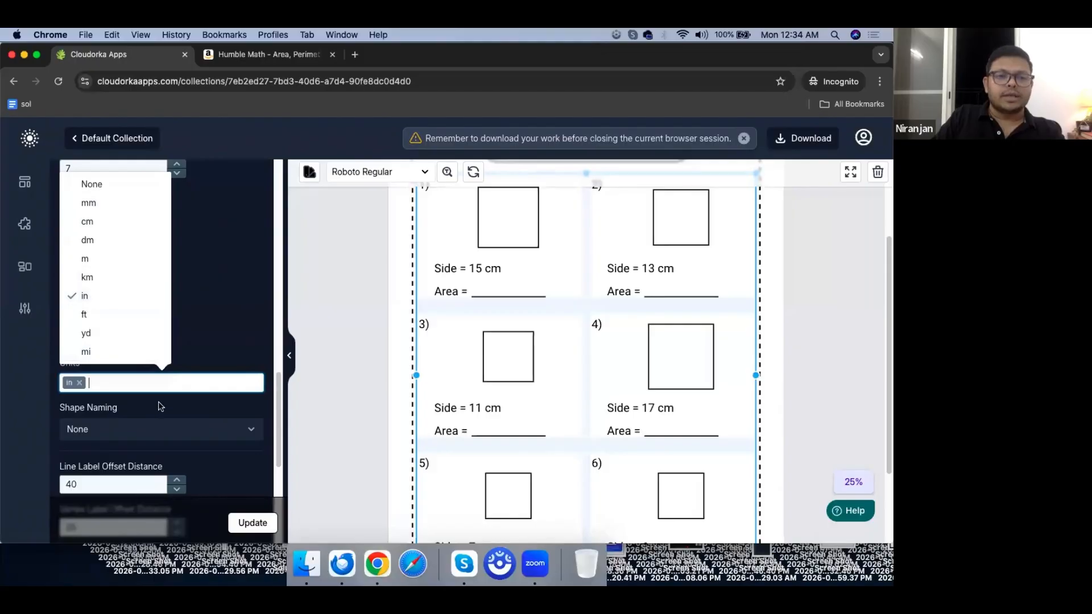
{"action": "left_click", "coordinate": [246, 524]}
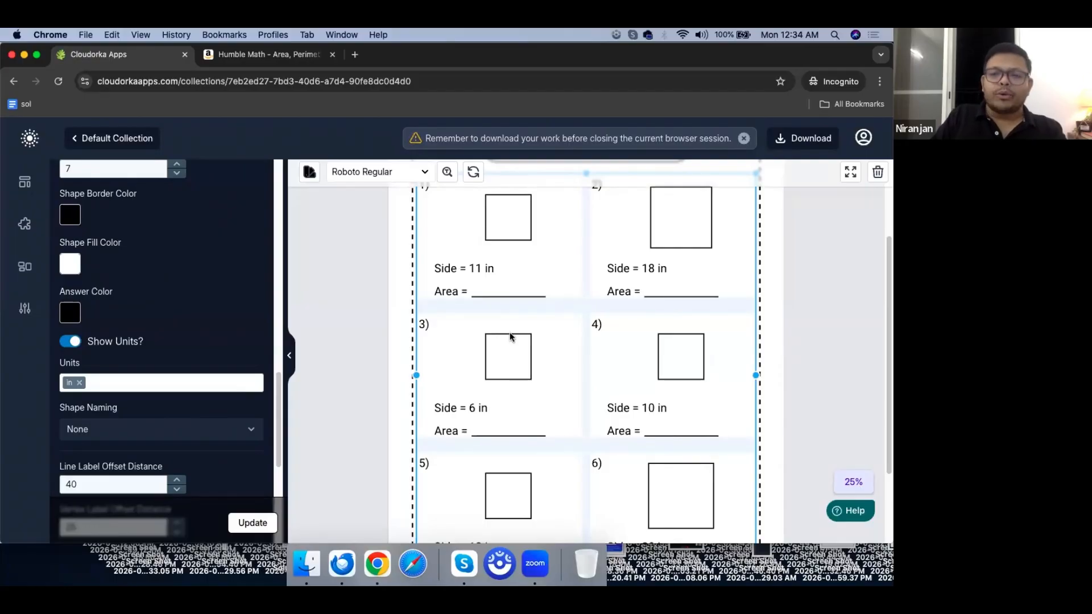
Step: Replace the squares grid's unit with a mix of cm, mm and m, update the grid, and review the questions
{"action": "left_click", "coordinate": [79, 383]}
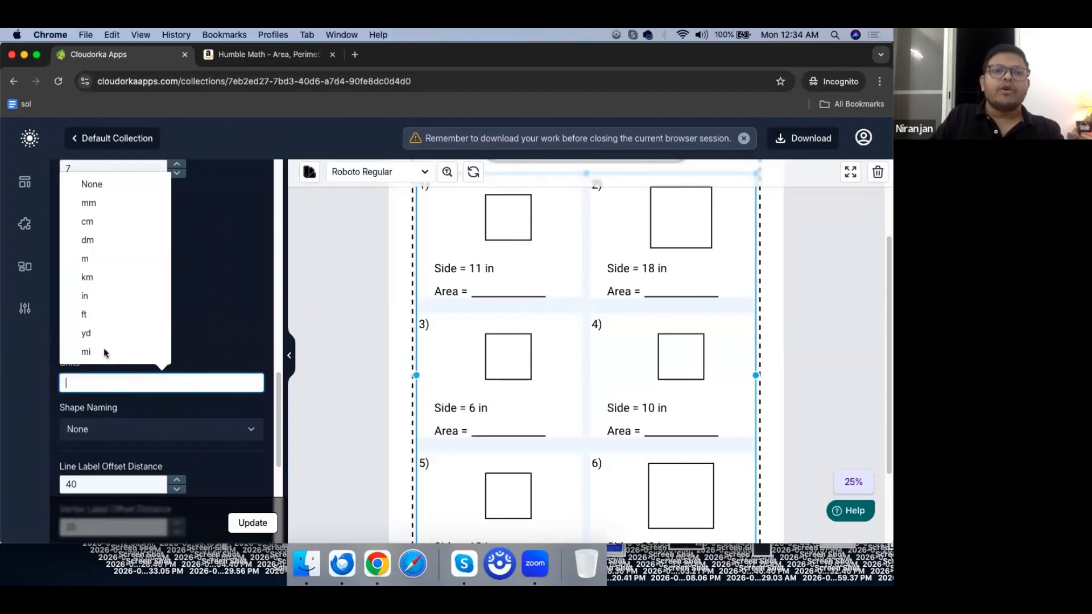
{"action": "left_click", "coordinate": [105, 222]}
{"action": "left_click", "coordinate": [107, 210]}
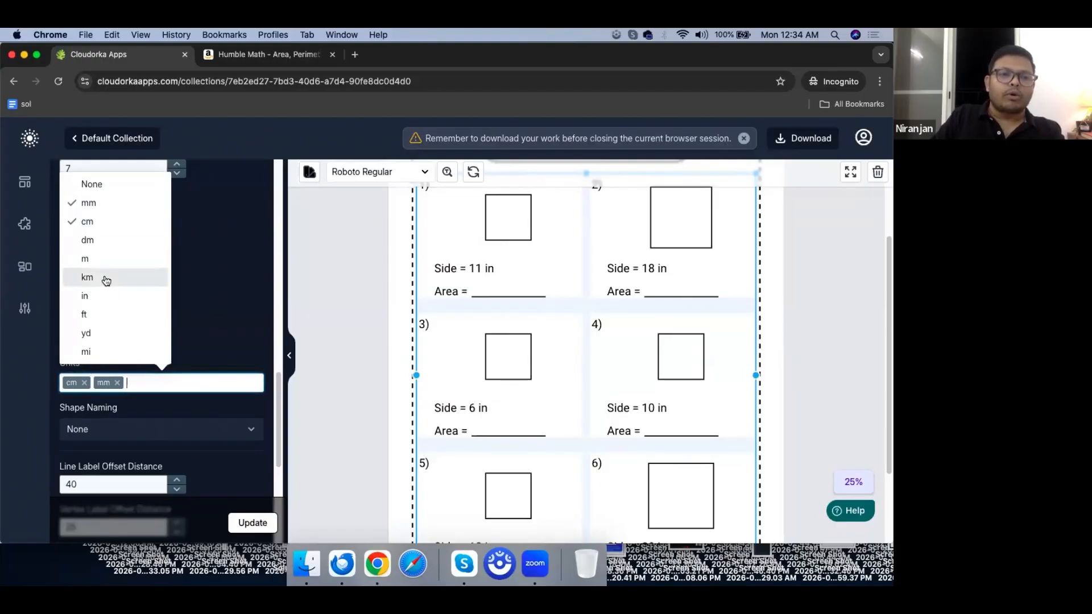
{"action": "left_click", "coordinate": [104, 262]}
{"action": "left_click", "coordinate": [245, 523]}
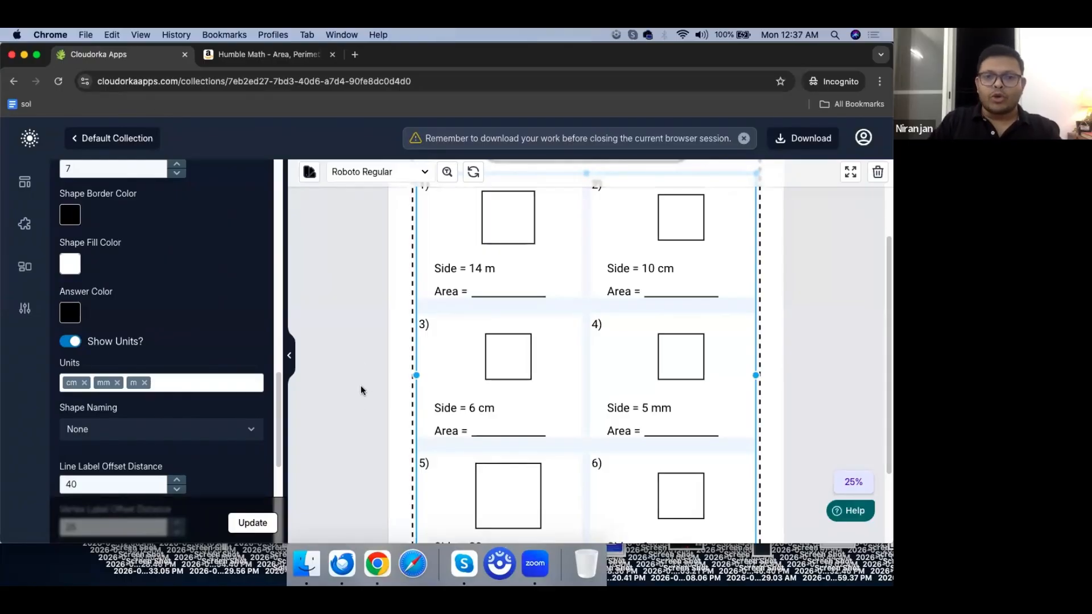
{"action": "scroll", "coordinate": [357, 390], "scroll_direction": "up", "scroll_amount": 5}
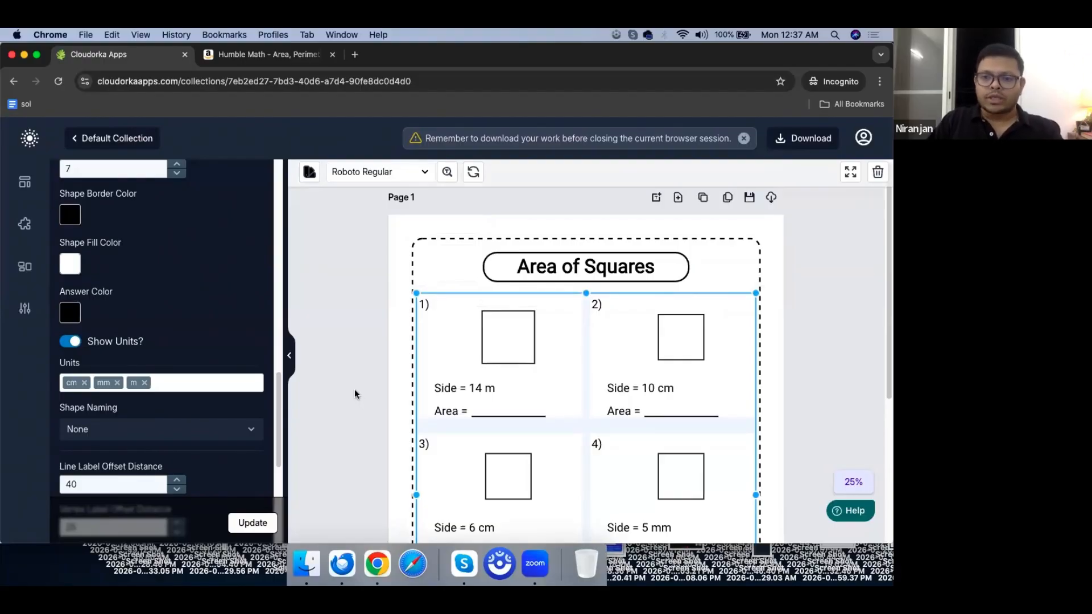
{"action": "scroll", "coordinate": [355, 393], "scroll_direction": "down", "scroll_amount": 3}
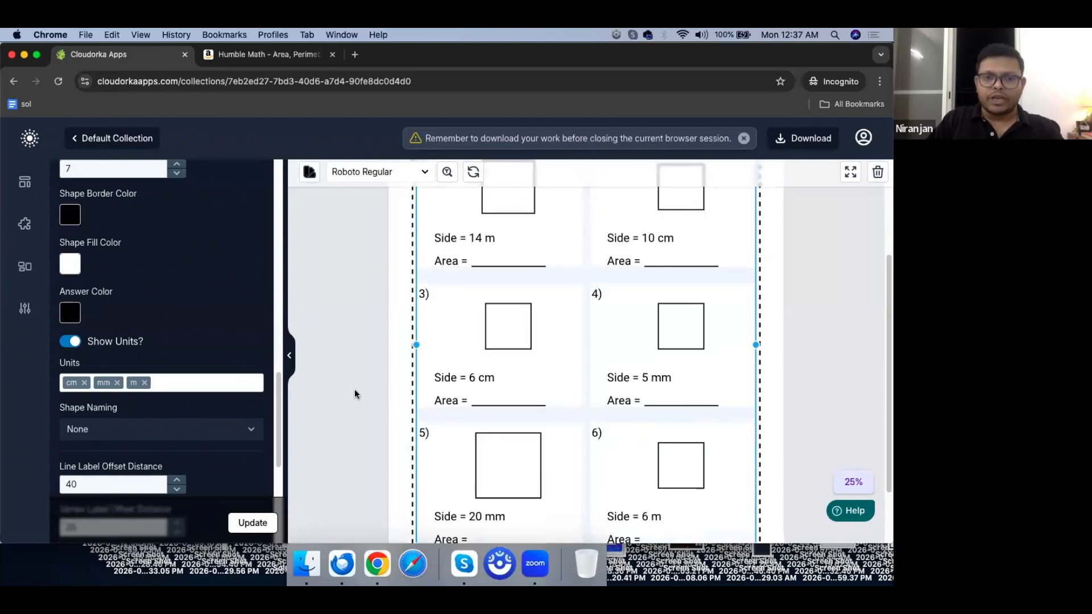
{"action": "scroll", "coordinate": [354, 393], "scroll_direction": "down", "scroll_amount": 2}
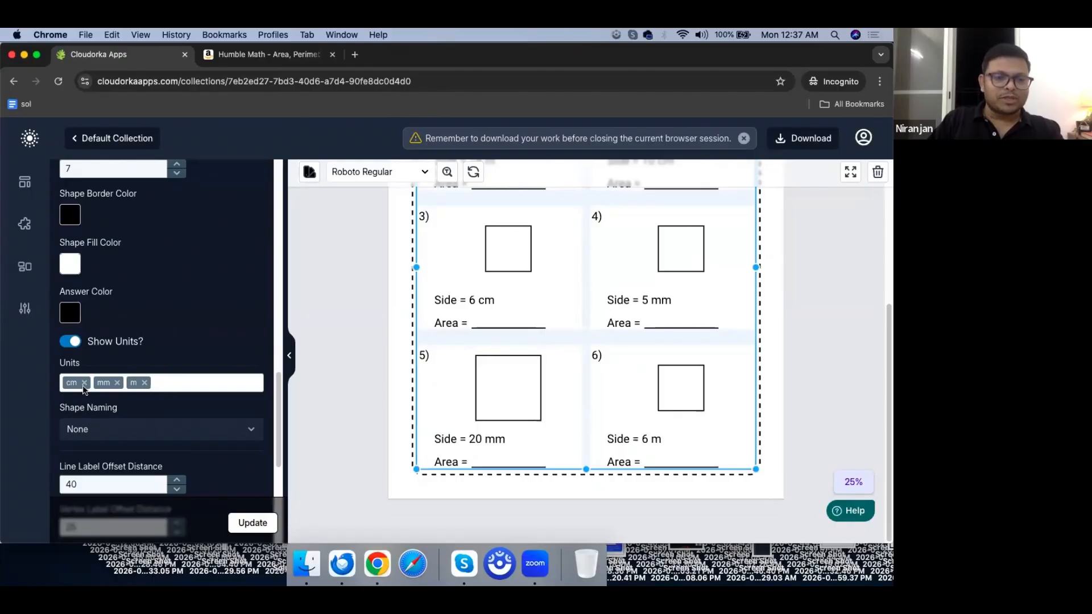
Step: Remove m and mm from the squares grid's units, keeping only cm, and update the grid
{"action": "left_click", "coordinate": [145, 383]}
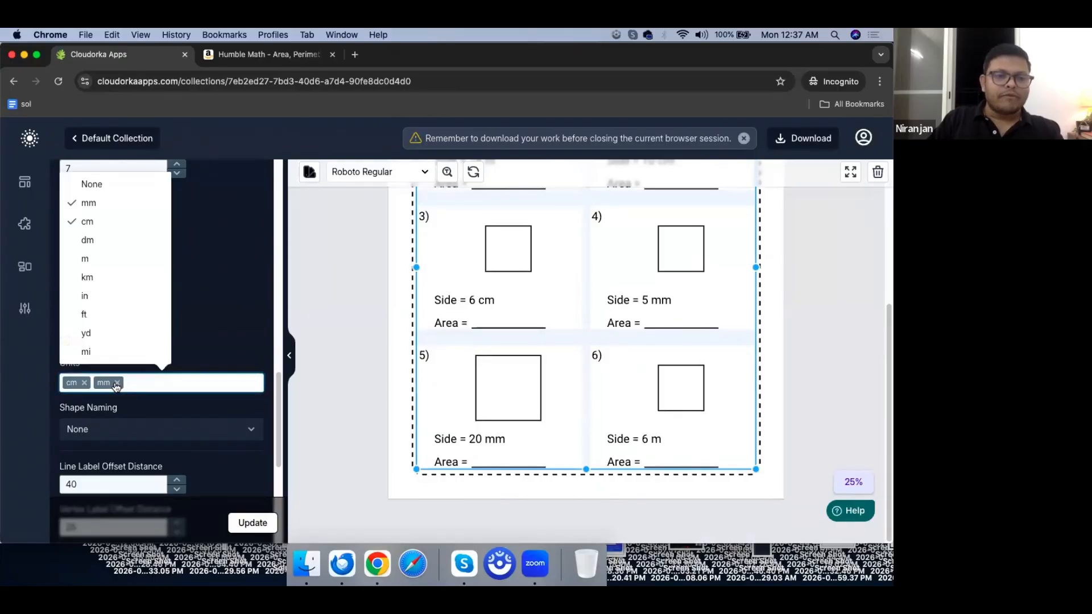
{"action": "left_click", "coordinate": [116, 382]}
{"action": "left_click", "coordinate": [251, 524]}
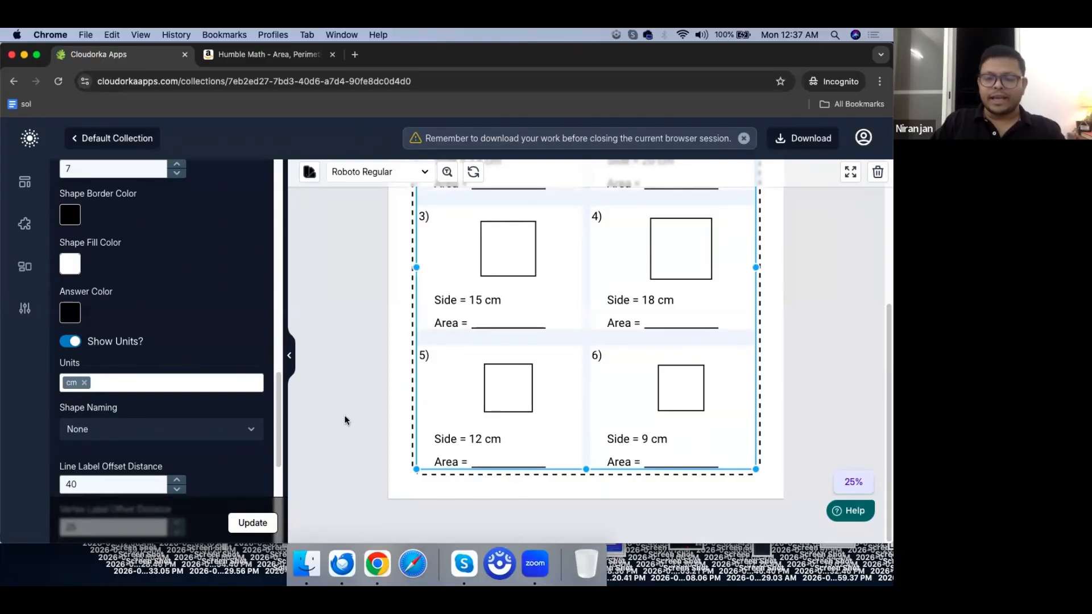
Step: Set the squares grid's shape naming to By Vertices, update it, and check the named squares in all questions
{"action": "scroll", "coordinate": [219, 480], "scroll_direction": "down", "scroll_amount": 3}
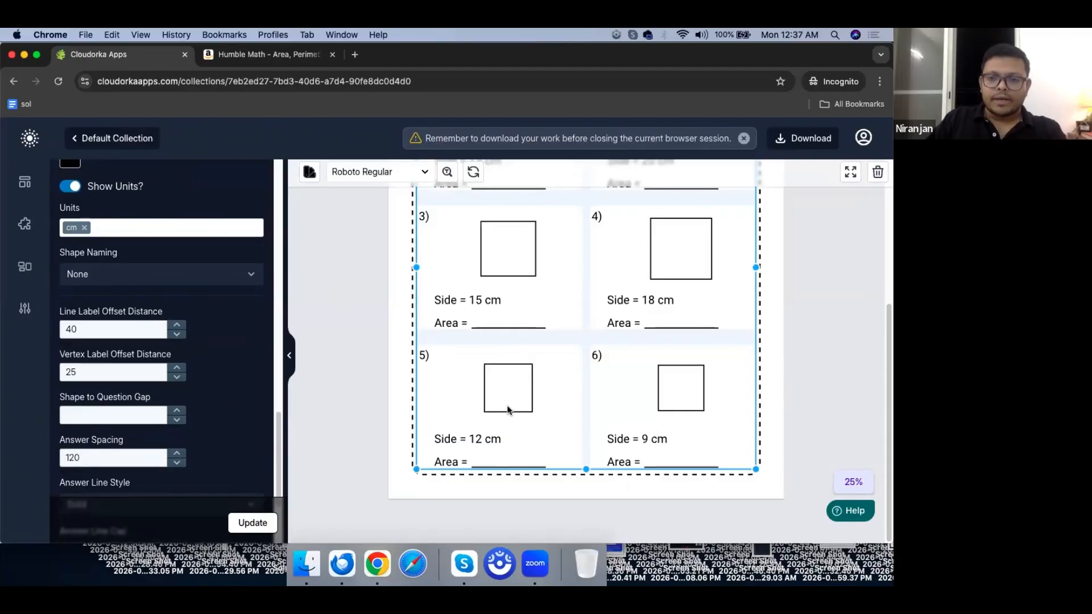
{"action": "scroll", "coordinate": [507, 405], "scroll_direction": "up", "scroll_amount": 5}
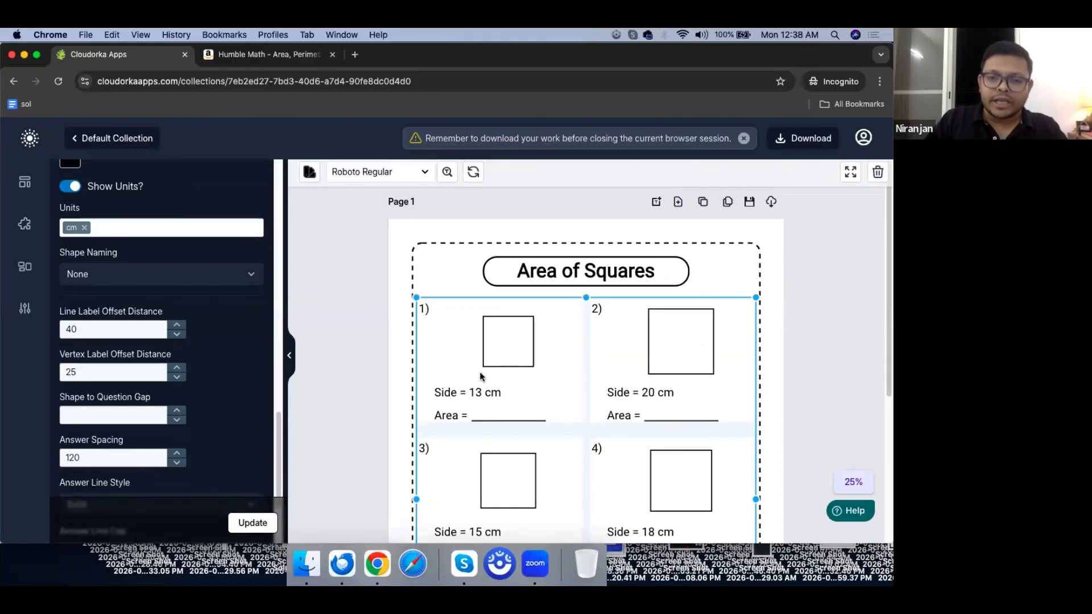
{"action": "left_click", "coordinate": [145, 277]}
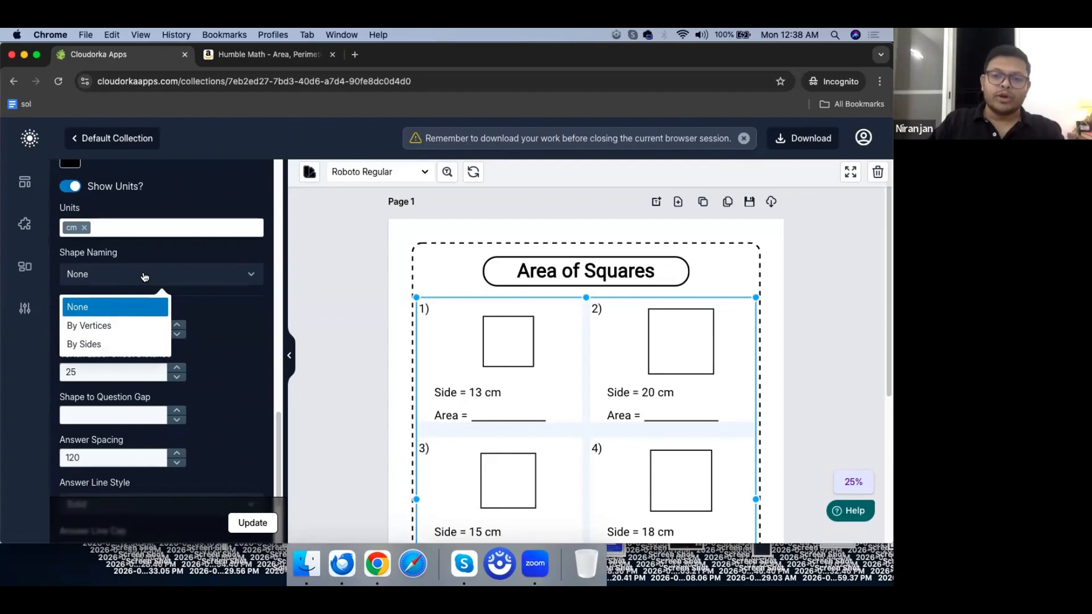
{"action": "left_click", "coordinate": [125, 332]}
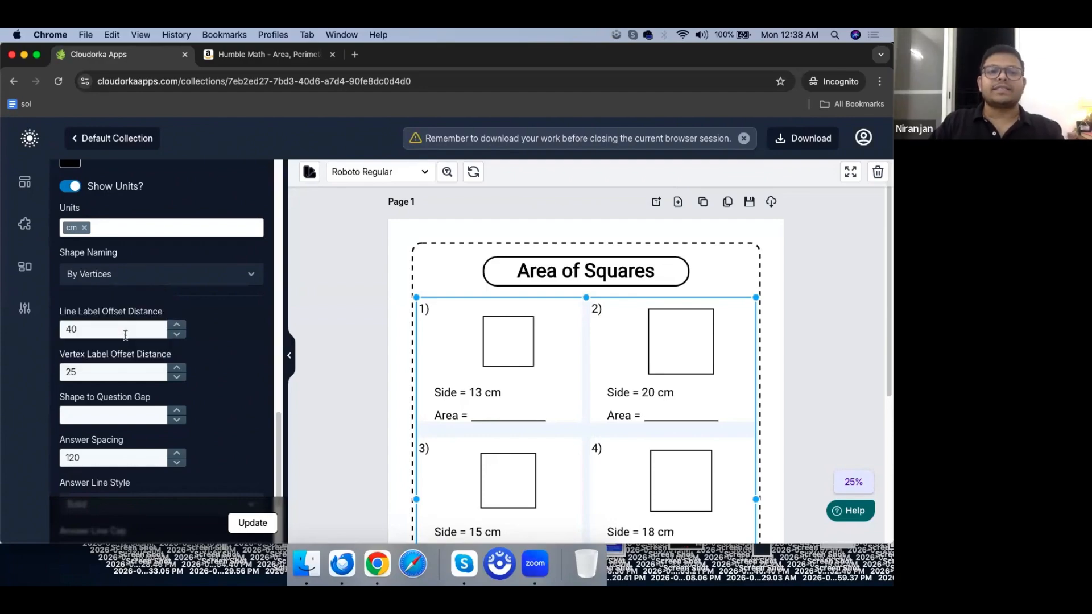
{"action": "left_click", "coordinate": [253, 524]}
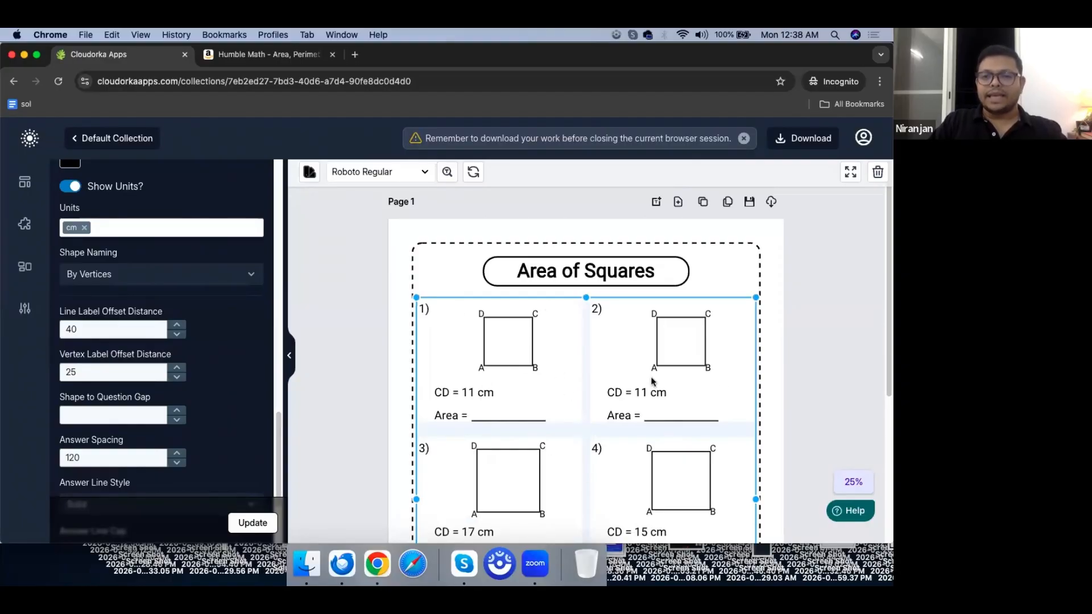
{"action": "scroll", "coordinate": [599, 443], "scroll_direction": "down", "scroll_amount": 8}
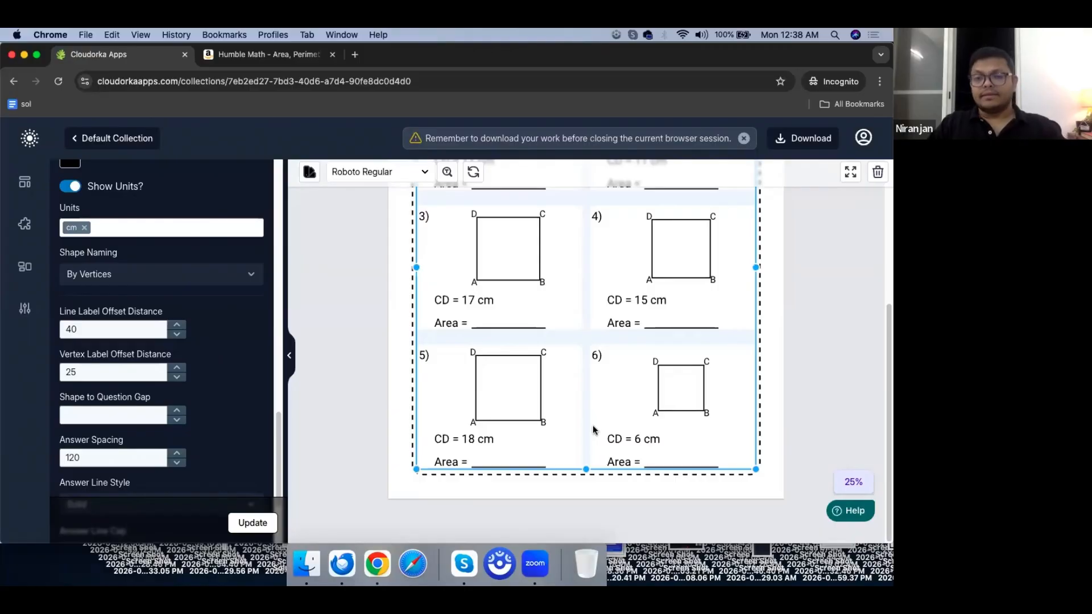
Step: Change the shape naming of the squares grid to By Sides and update the grid
{"action": "scroll", "coordinate": [593, 430], "scroll_direction": "up", "scroll_amount": 5}
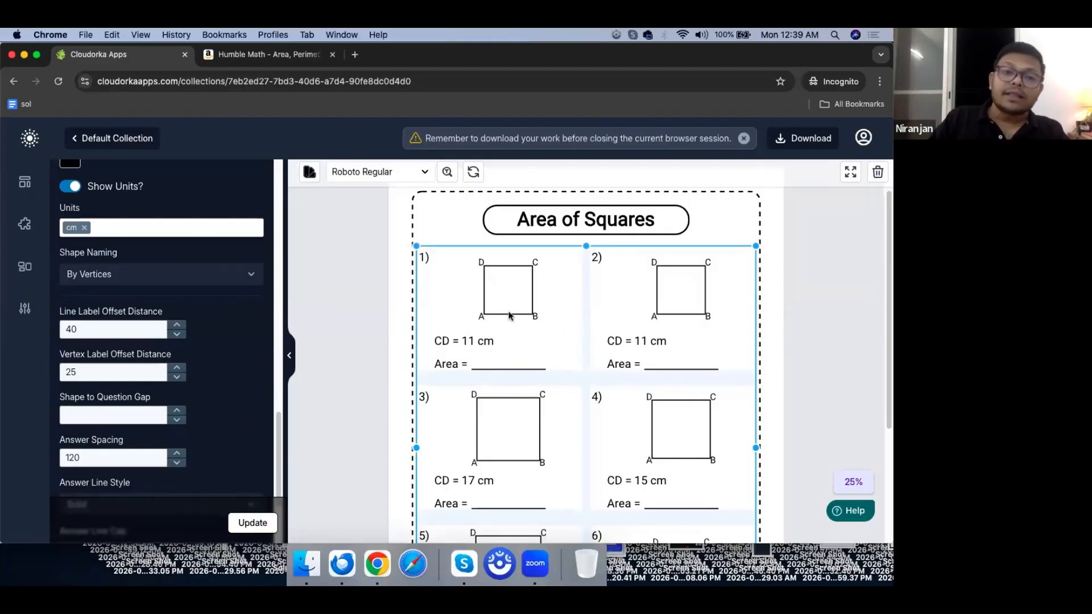
{"action": "left_click", "coordinate": [105, 273]}
{"action": "left_click", "coordinate": [91, 344]}
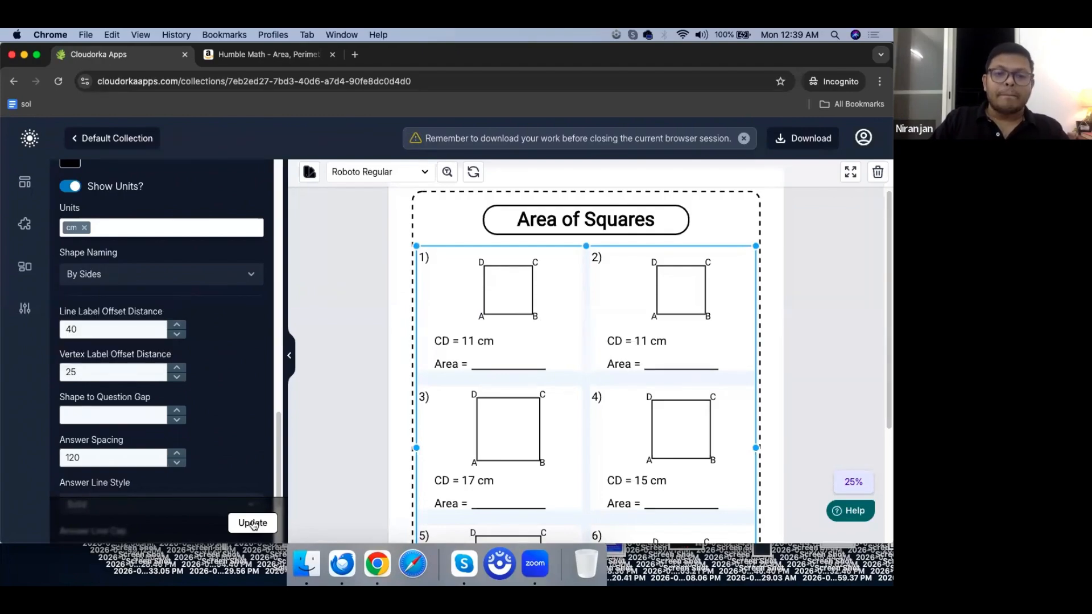
{"action": "left_click", "coordinate": [252, 523]}
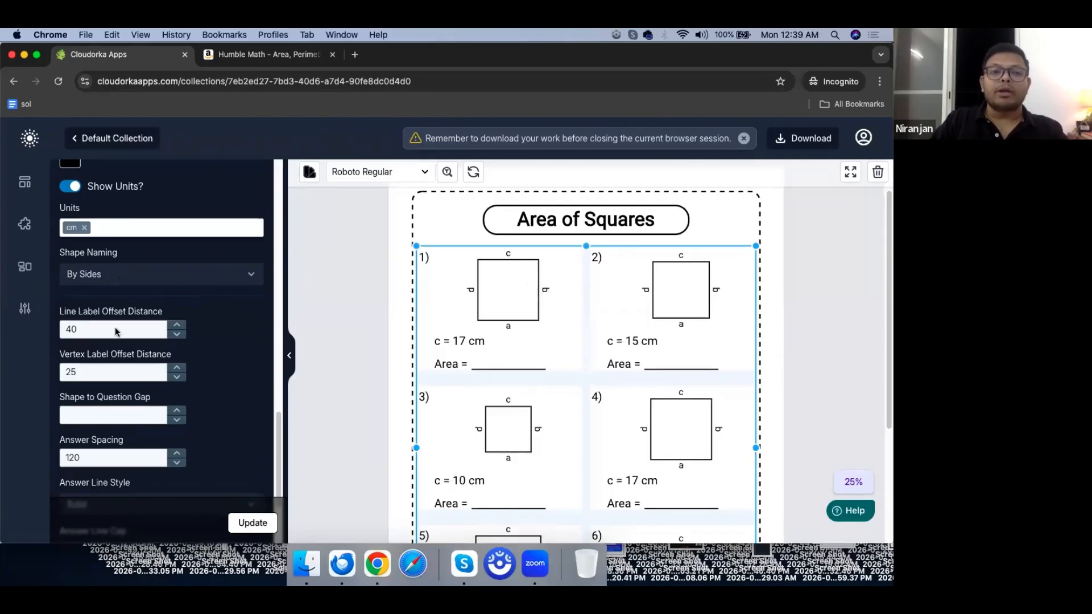
Step: Switch the squares grid's shape naming back to By Vertices, update it, and view the page from its title
{"action": "left_click", "coordinate": [171, 279]}
{"action": "left_click", "coordinate": [117, 325]}
{"action": "left_click", "coordinate": [250, 523]}
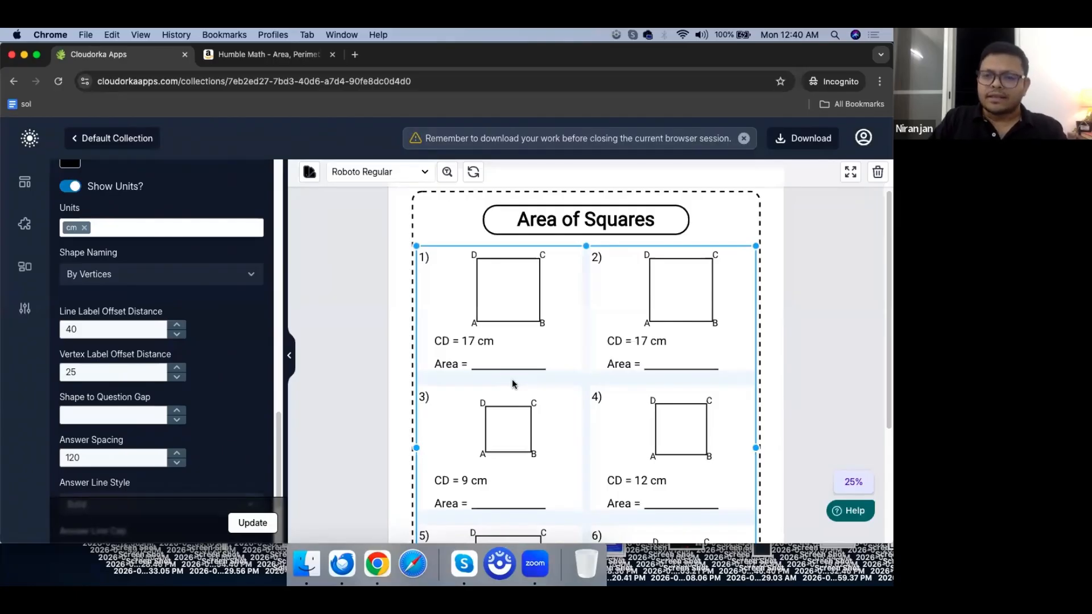
{"action": "scroll", "coordinate": [512, 378], "scroll_direction": "up", "scroll_amount": 1}
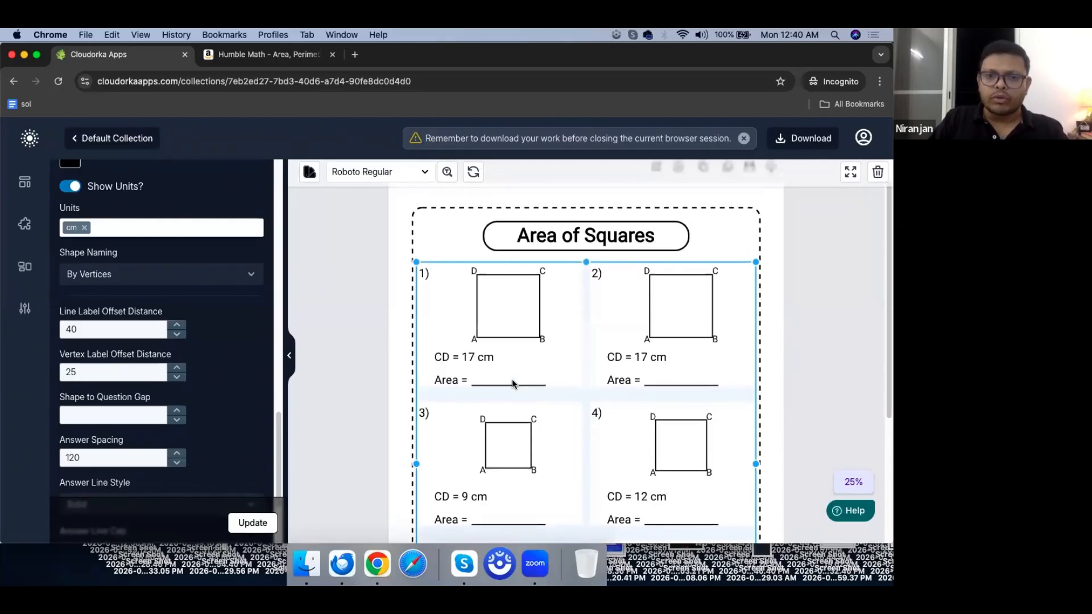
{"action": "scroll", "coordinate": [512, 384], "scroll_direction": "up", "scroll_amount": 2}
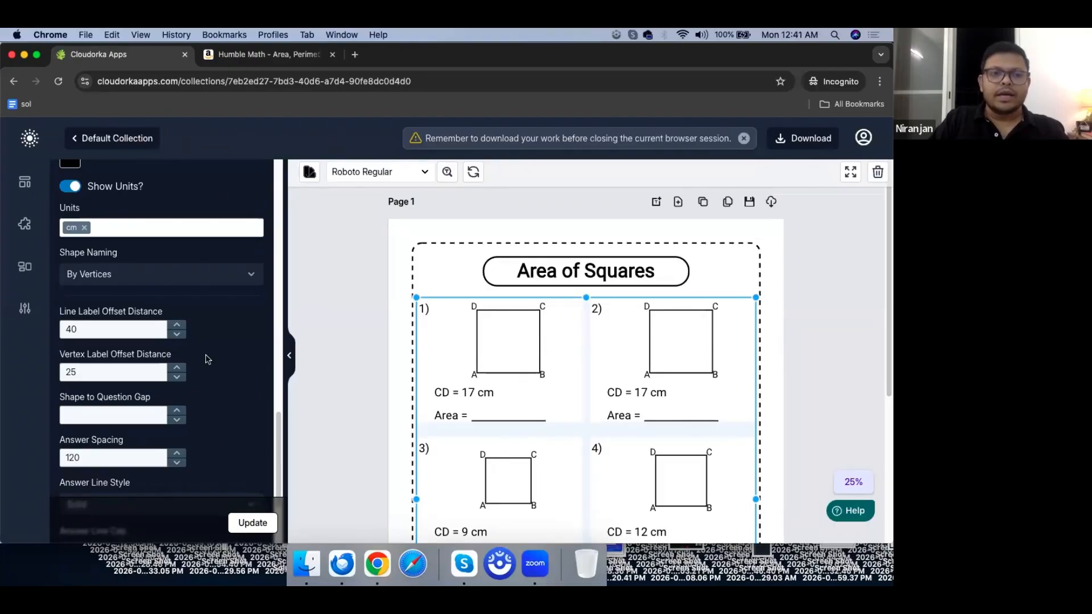
Step: Turn on Show Equal Sides for the squares grid and update it
{"action": "scroll", "coordinate": [193, 397], "scroll_direction": "up", "scroll_amount": 15}
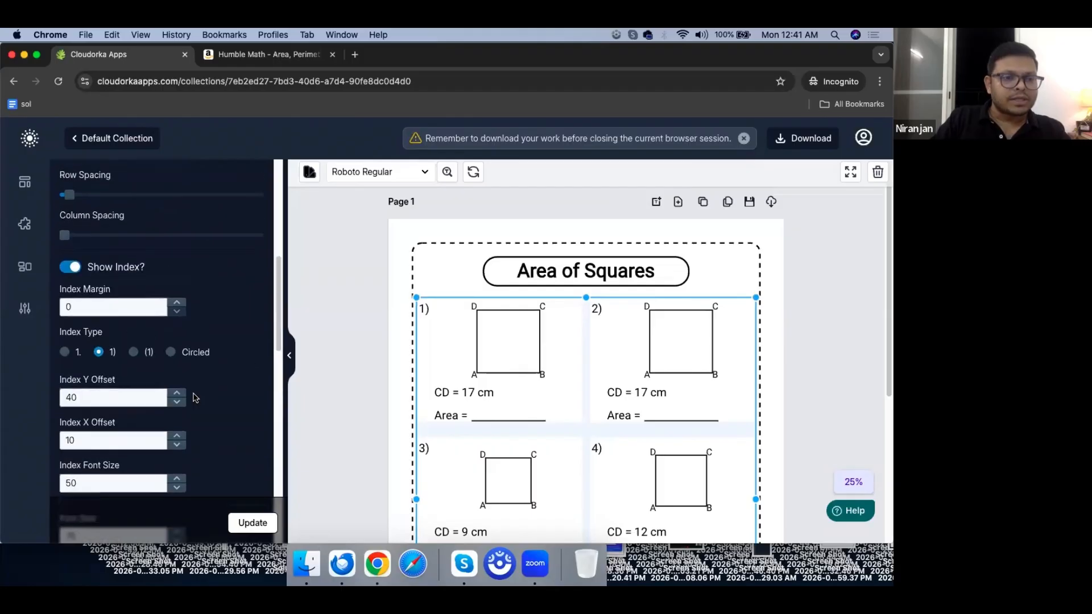
{"action": "scroll", "coordinate": [193, 397], "scroll_direction": "up", "scroll_amount": 3}
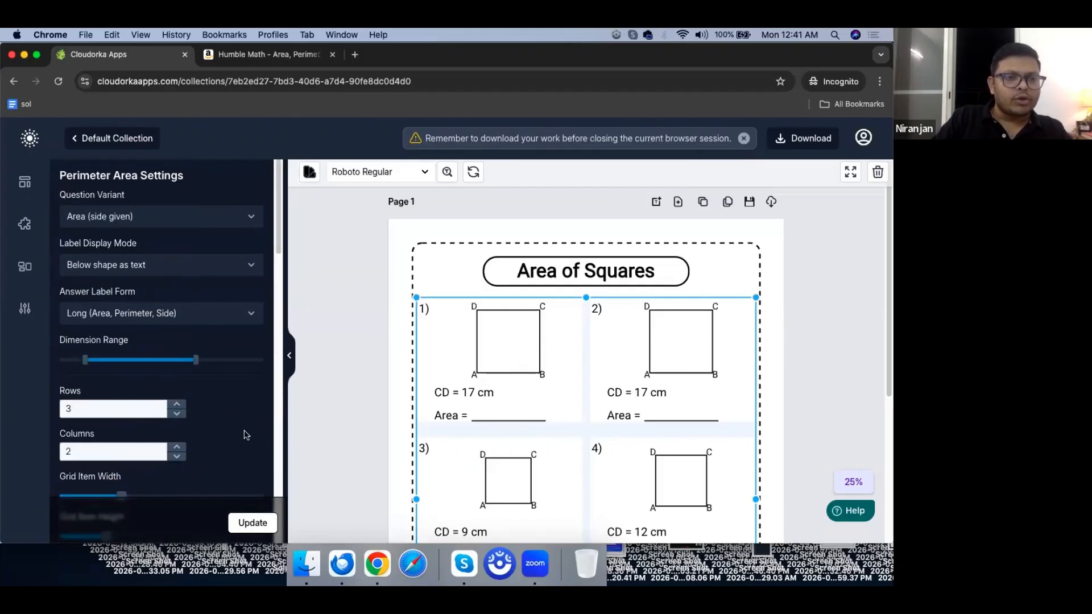
{"action": "scroll", "coordinate": [245, 436], "scroll_direction": "down", "scroll_amount": 1}
{"action": "scroll", "coordinate": [245, 436], "scroll_direction": "down", "scroll_amount": 10}
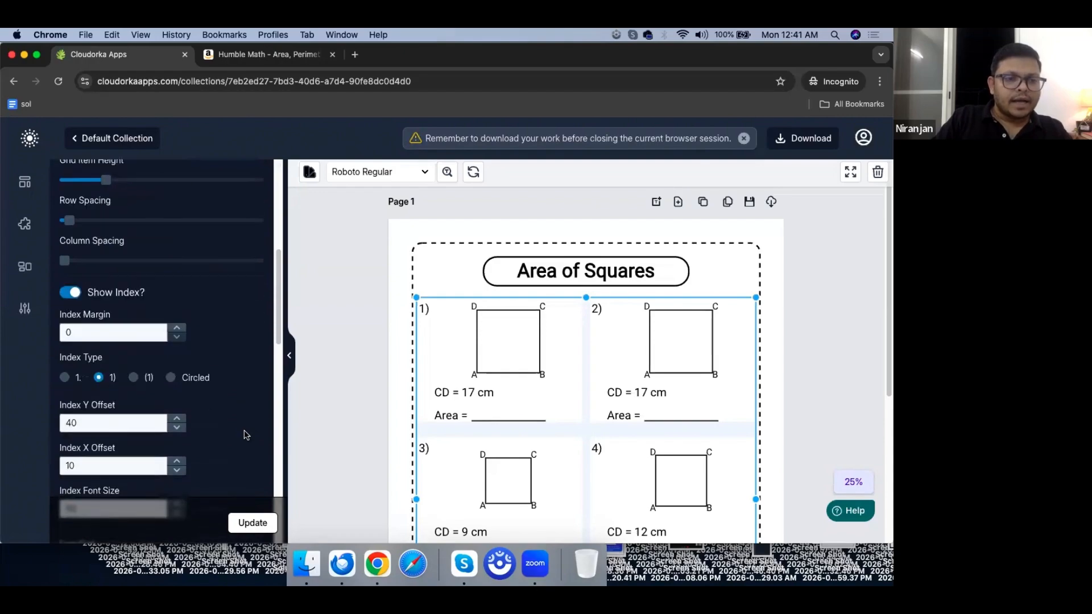
{"action": "scroll", "coordinate": [246, 435], "scroll_direction": "down", "scroll_amount": 6}
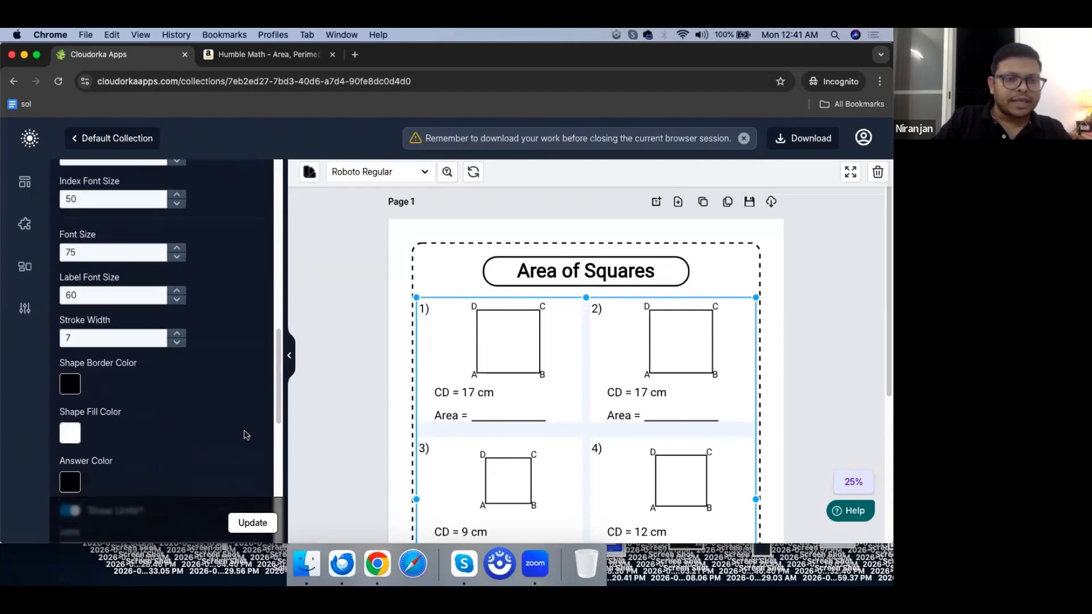
{"action": "scroll", "coordinate": [246, 435], "scroll_direction": "down", "scroll_amount": 8}
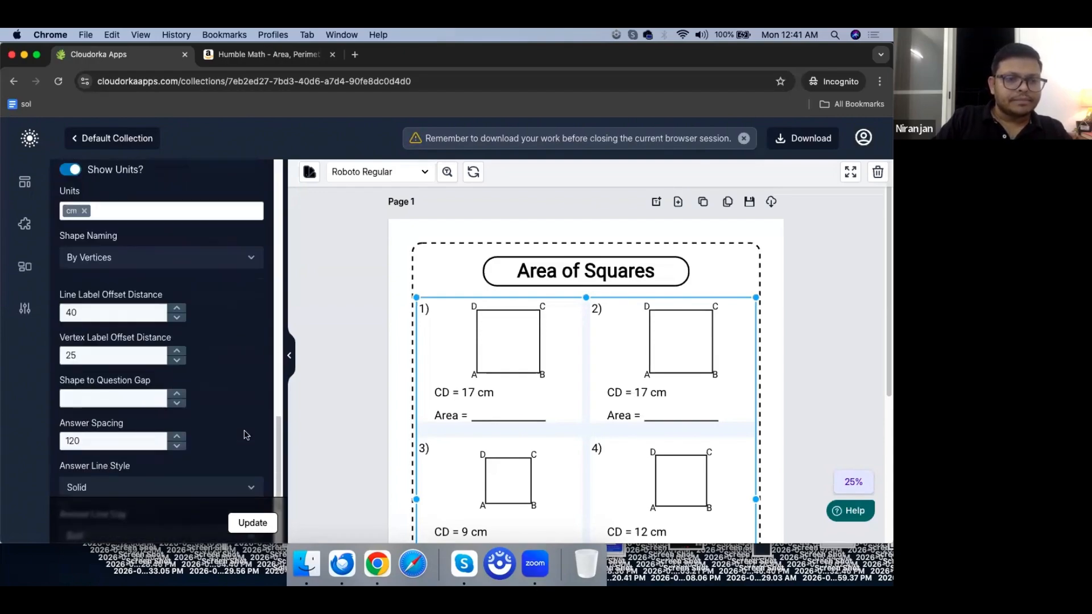
{"action": "scroll", "coordinate": [246, 435], "scroll_direction": "up", "scroll_amount": 4}
{"action": "scroll", "coordinate": [246, 436], "scroll_direction": "down", "scroll_amount": 8}
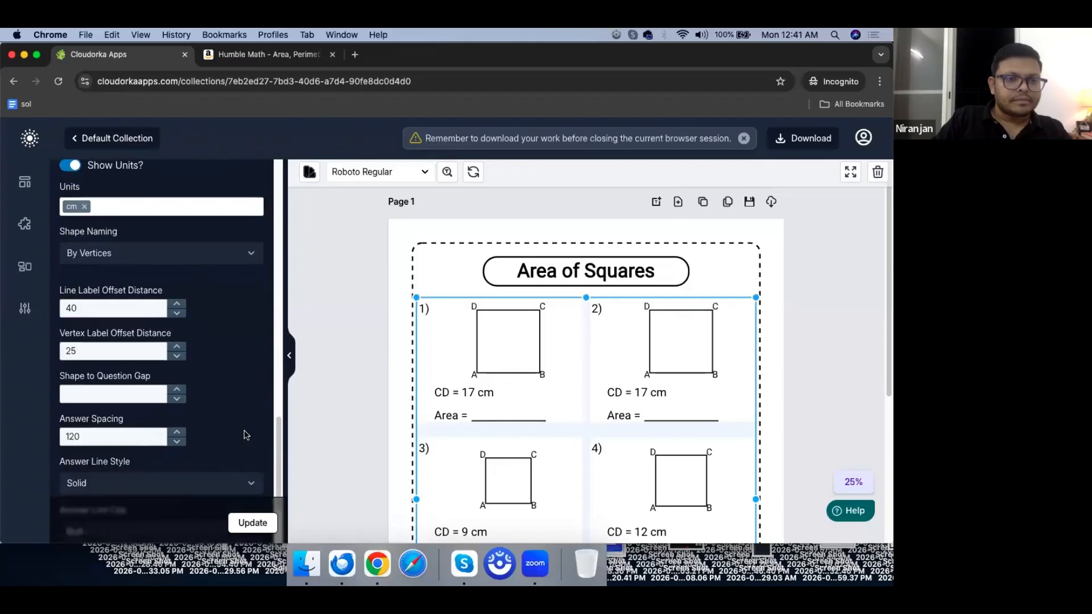
{"action": "left_click", "coordinate": [70, 455]}
{"action": "left_click", "coordinate": [259, 523]}
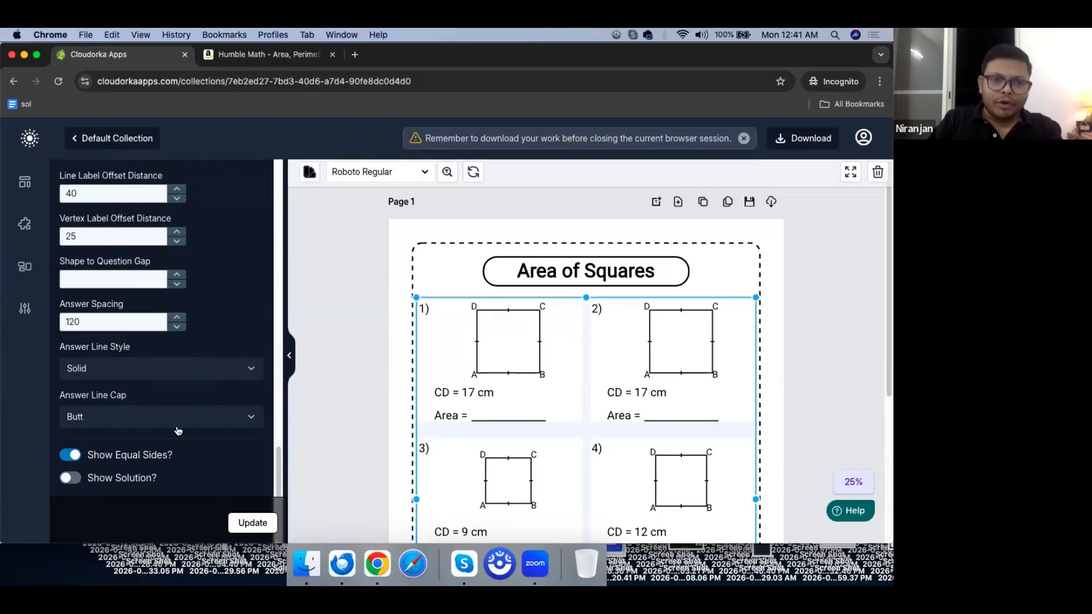
Step: Add a new page after the Area of Squares page and deselect the squares grid to show the page layouts
{"action": "scroll", "coordinate": [178, 431], "scroll_direction": "up", "scroll_amount": 8}
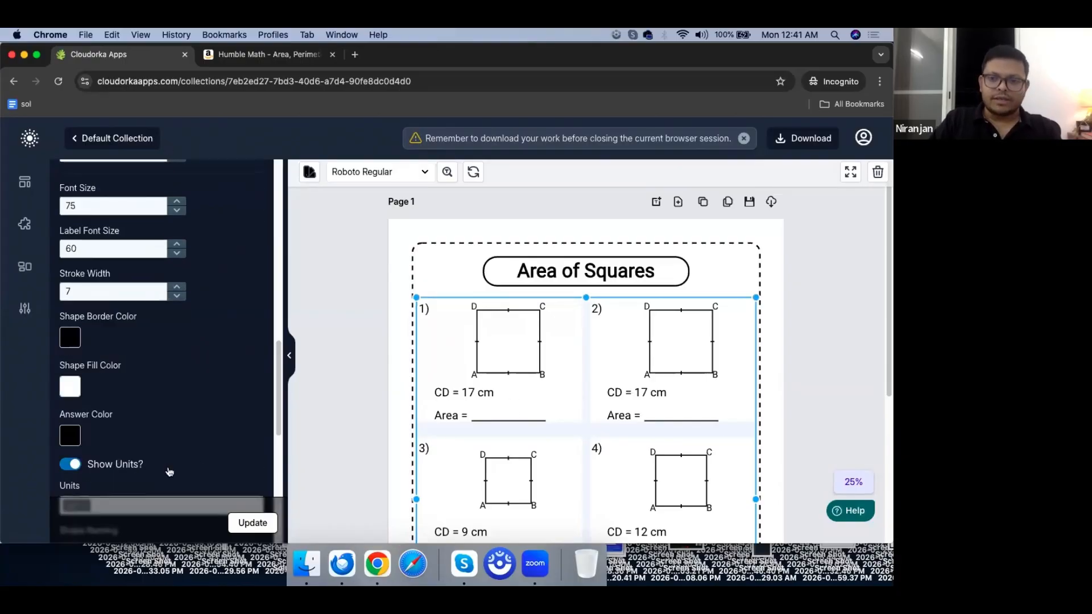
{"action": "scroll", "coordinate": [170, 472], "scroll_direction": "down", "scroll_amount": 8}
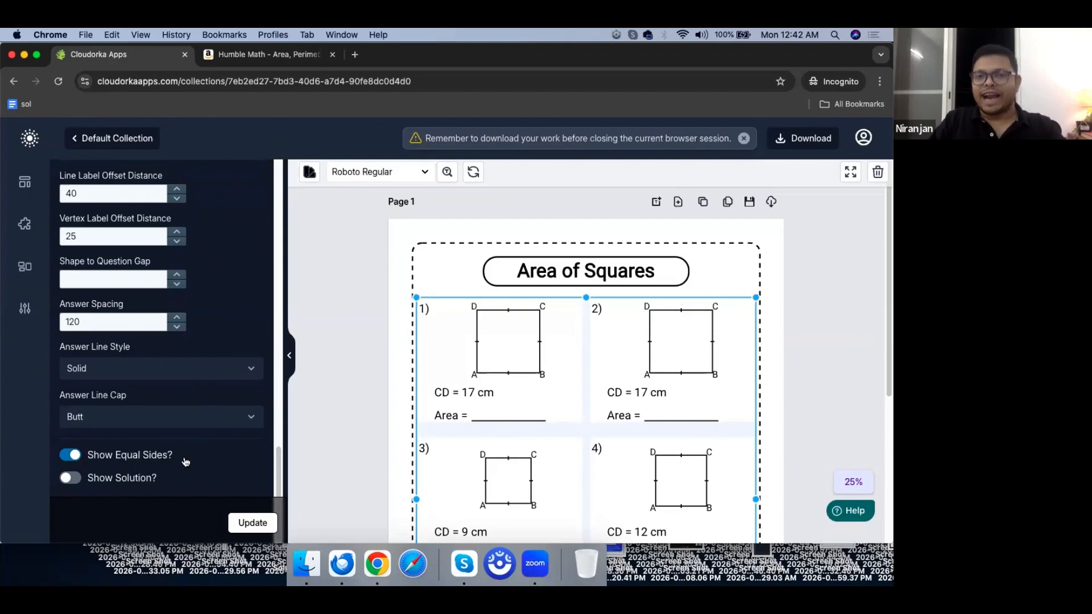
{"action": "scroll", "coordinate": [205, 432], "scroll_direction": "up", "scroll_amount": 15}
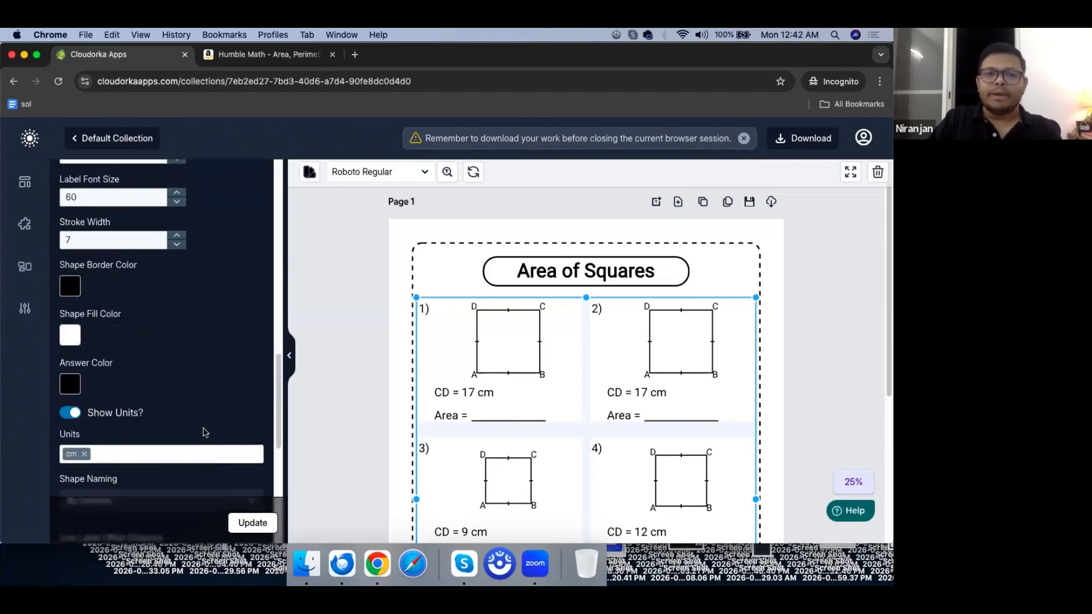
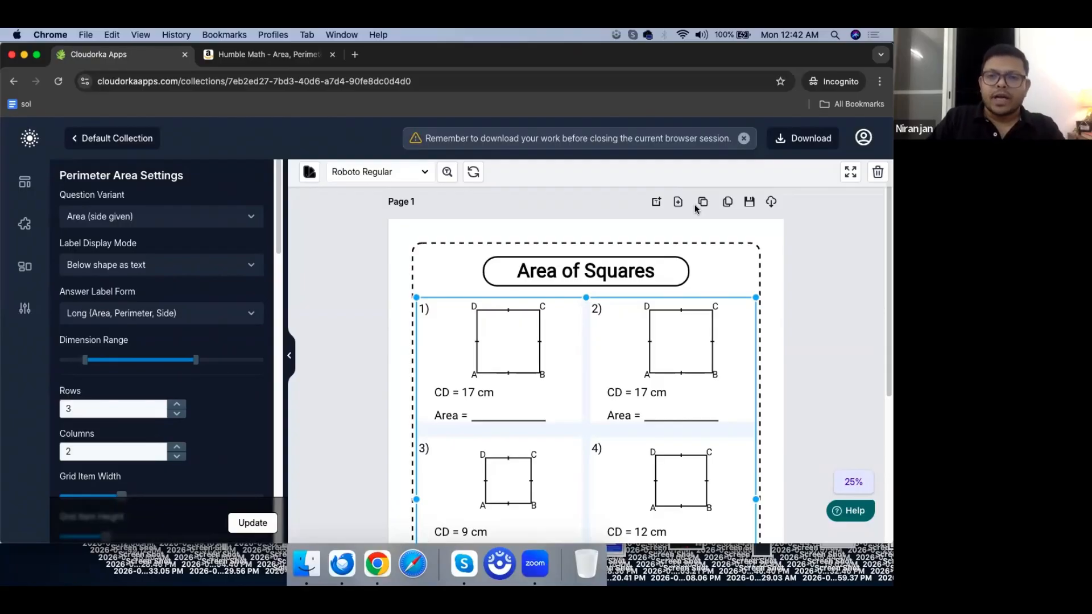
{"action": "left_click", "coordinate": [679, 202]}
{"action": "left_click", "coordinate": [337, 316]}
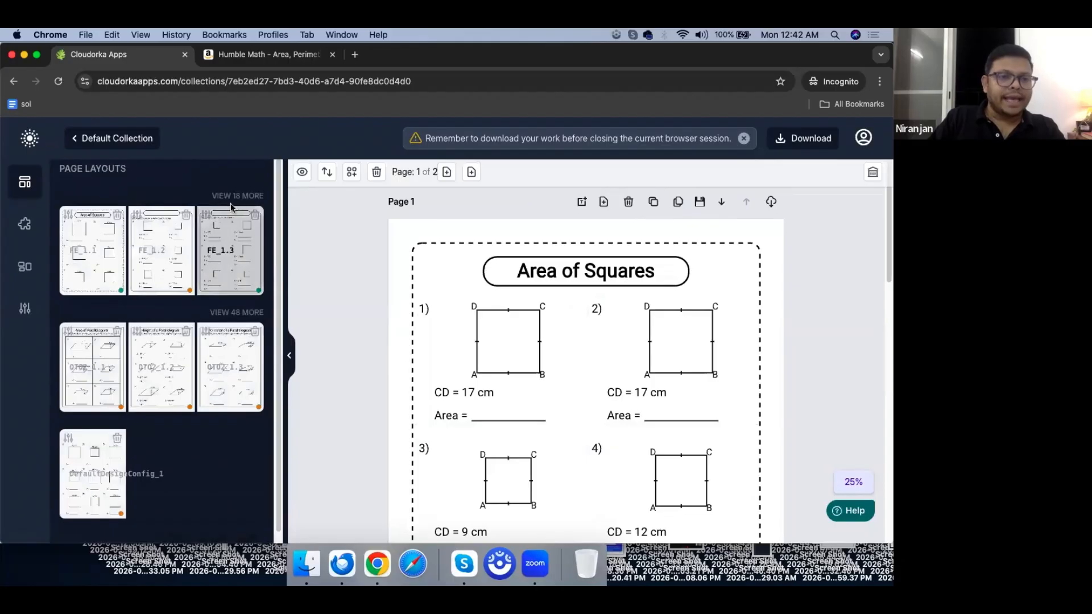
Step: Add a blank page after page 1 and insert the FE_1.9 Area of Rectangles page layout
{"action": "left_click", "coordinate": [238, 196]}
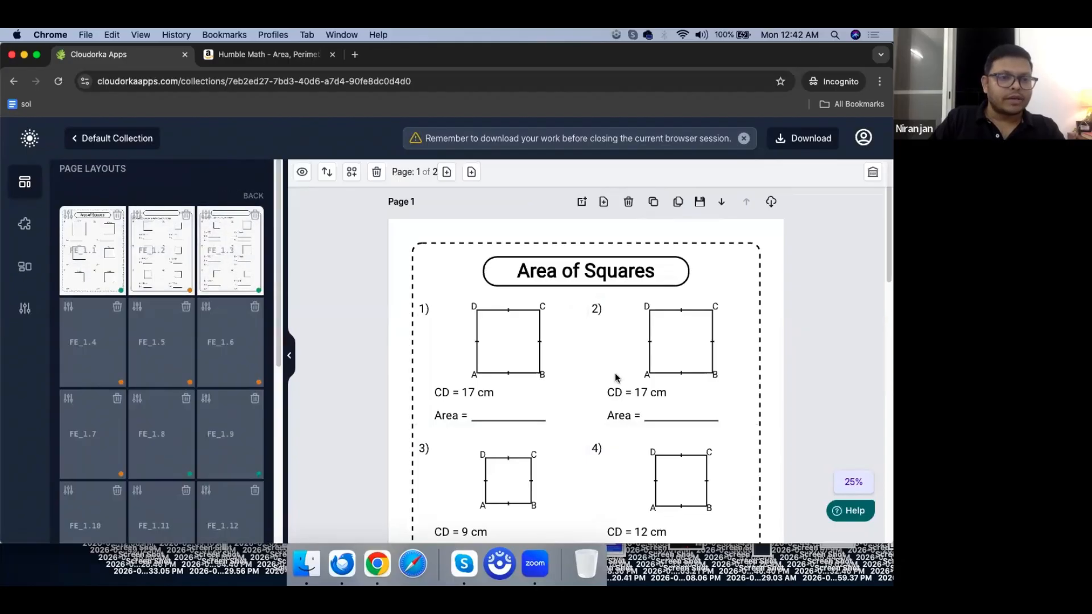
{"action": "left_click", "coordinate": [605, 204]}
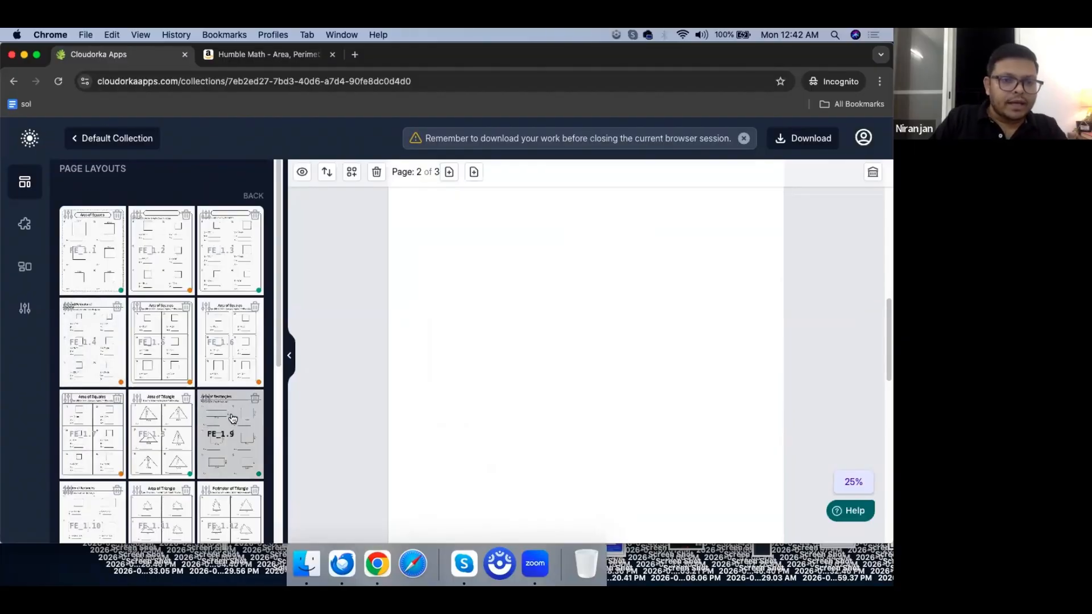
{"action": "scroll", "coordinate": [232, 419], "scroll_direction": "down", "scroll_amount": 3}
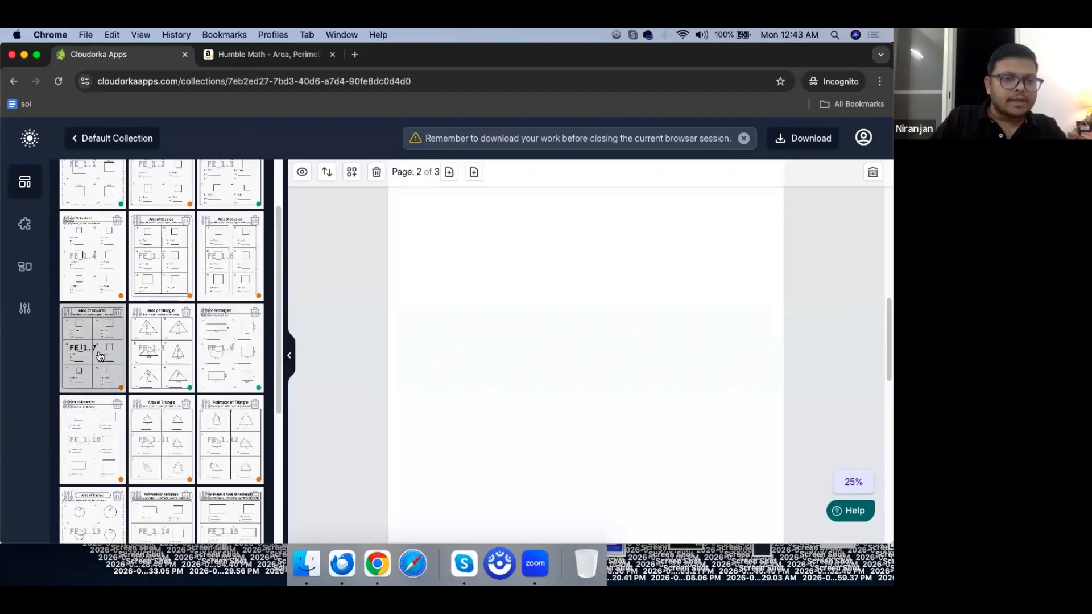
{"action": "left_click", "coordinate": [226, 344]}
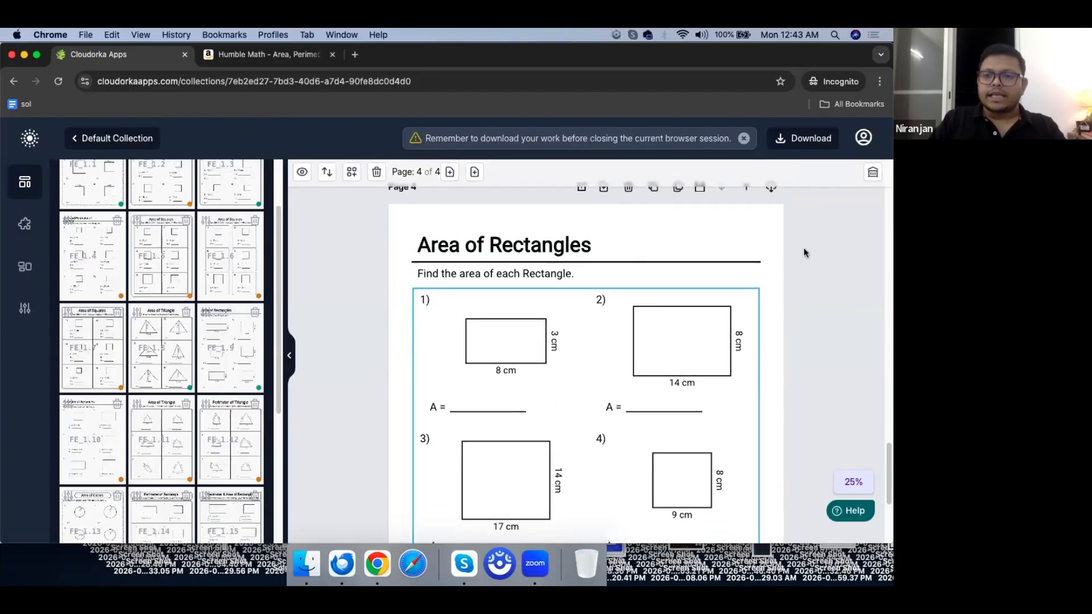
{"action": "scroll", "coordinate": [578, 389], "scroll_direction": "down", "scroll_amount": 3}
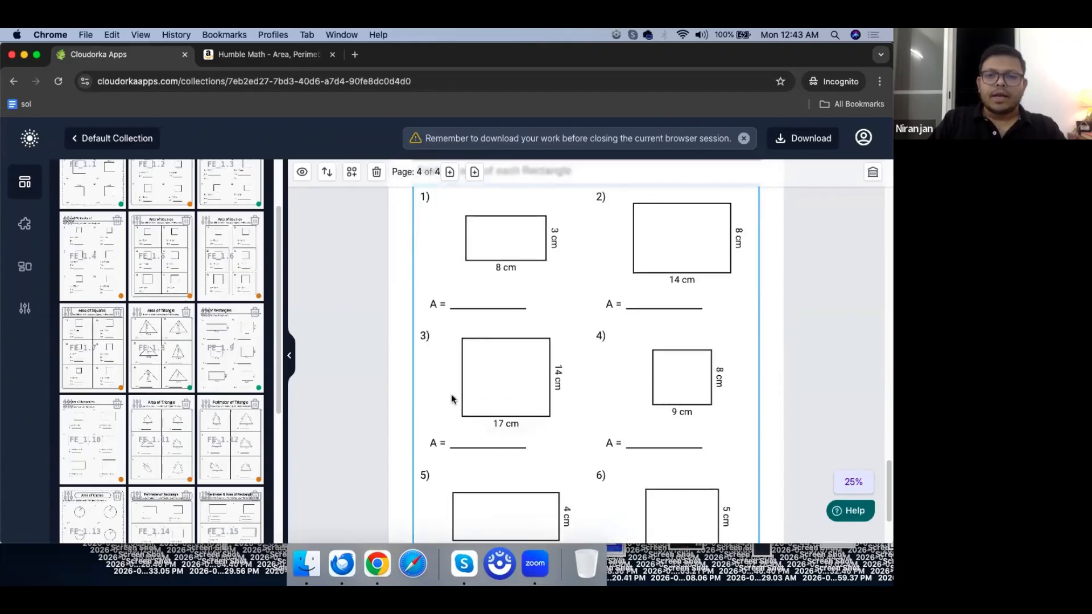
{"action": "scroll", "coordinate": [515, 364], "scroll_direction": "up", "scroll_amount": 1}
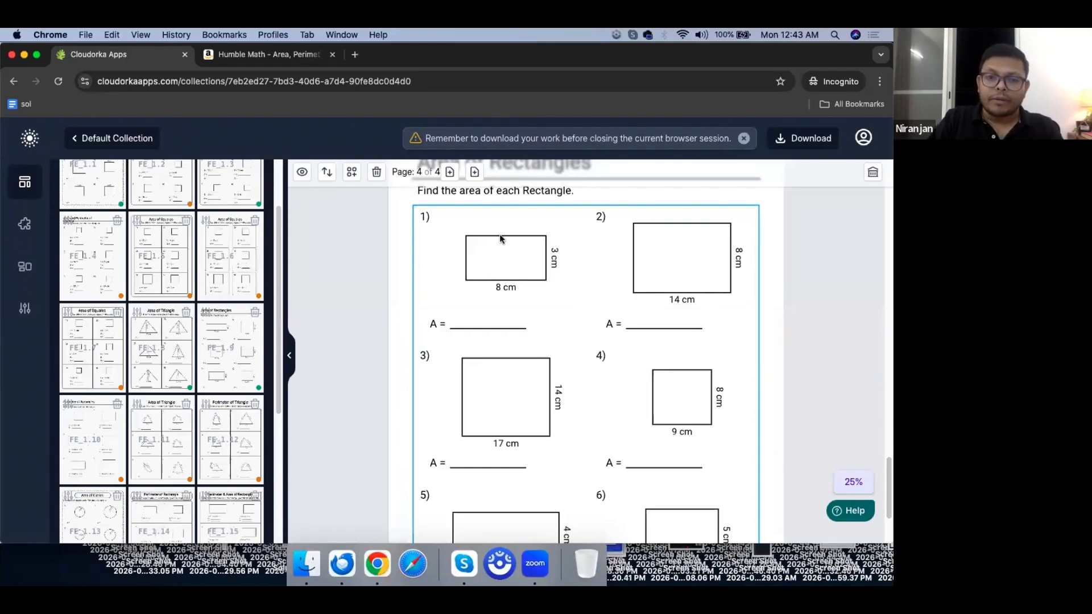
Step: Turn on Show Equal Sides for the rectangles grid, update it, and nudge the grid slightly upward
{"action": "left_click", "coordinate": [504, 267]}
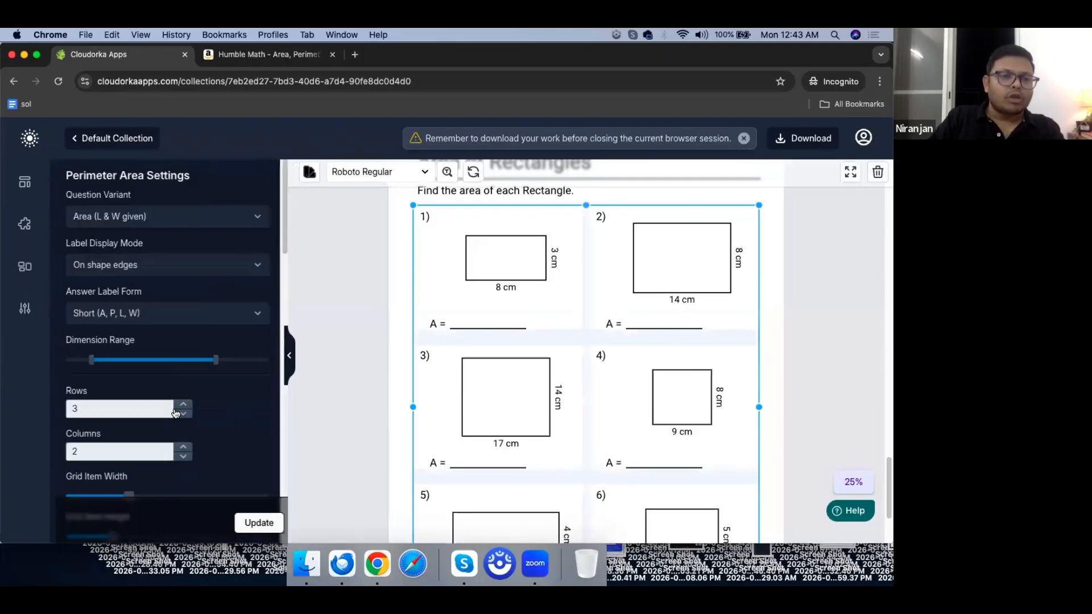
{"action": "scroll", "coordinate": [170, 410], "scroll_direction": "down", "scroll_amount": 10}
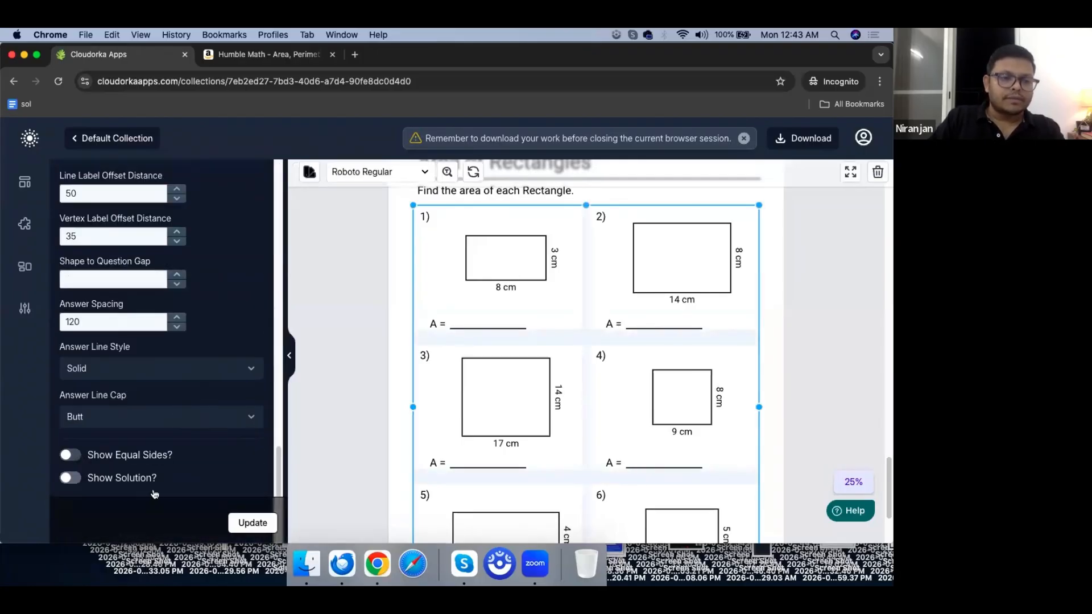
{"action": "left_click", "coordinate": [69, 456]}
{"action": "left_click", "coordinate": [257, 523]}
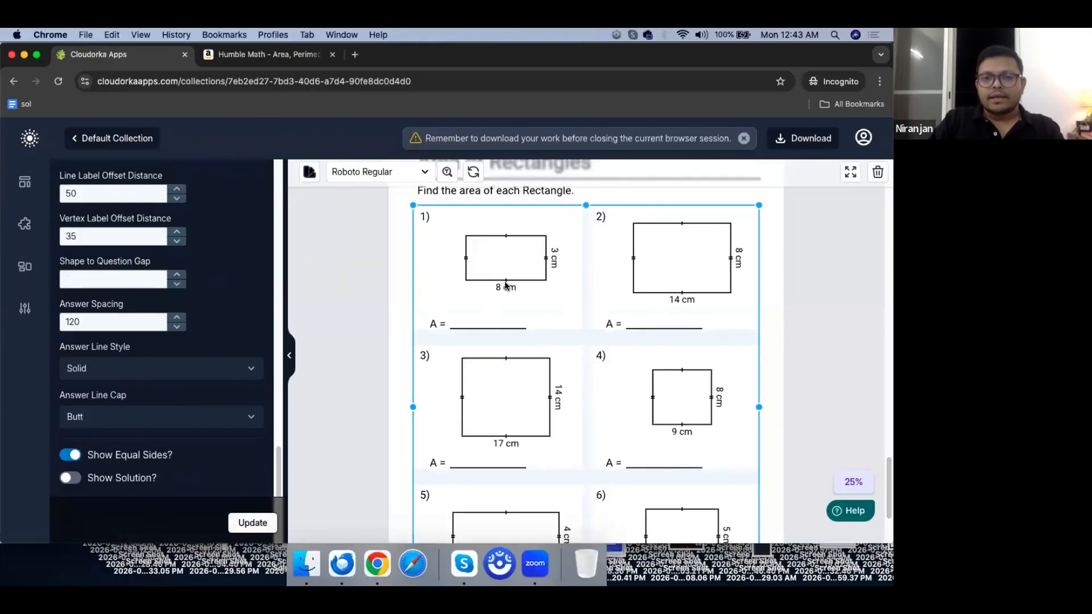
{"action": "left_click_drag", "start_coordinate": [500, 239], "coordinate": [513, 241]}
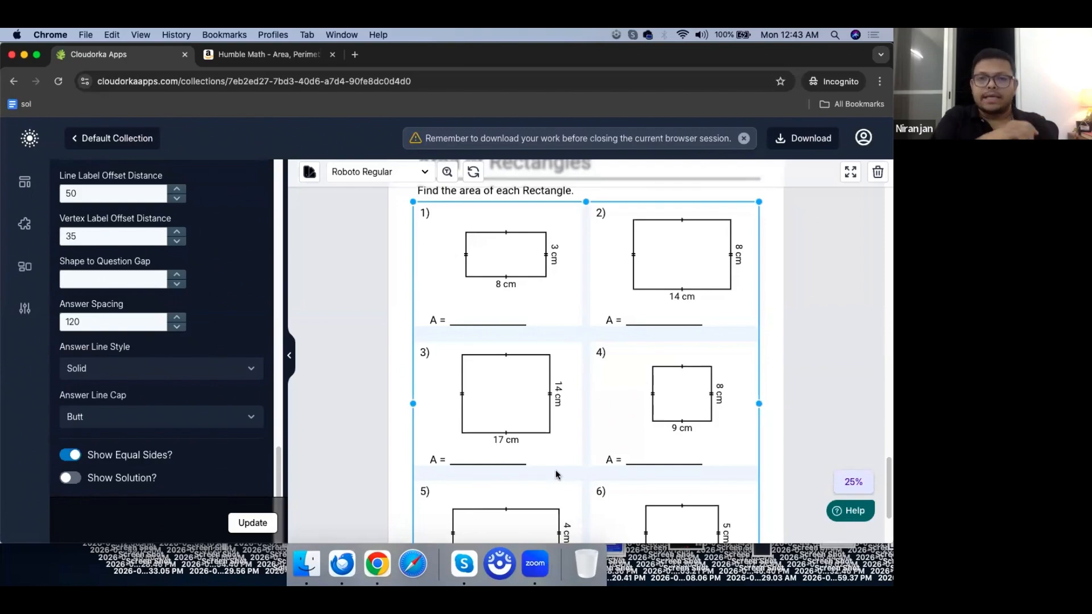
{"action": "left_click", "coordinate": [326, 402]}
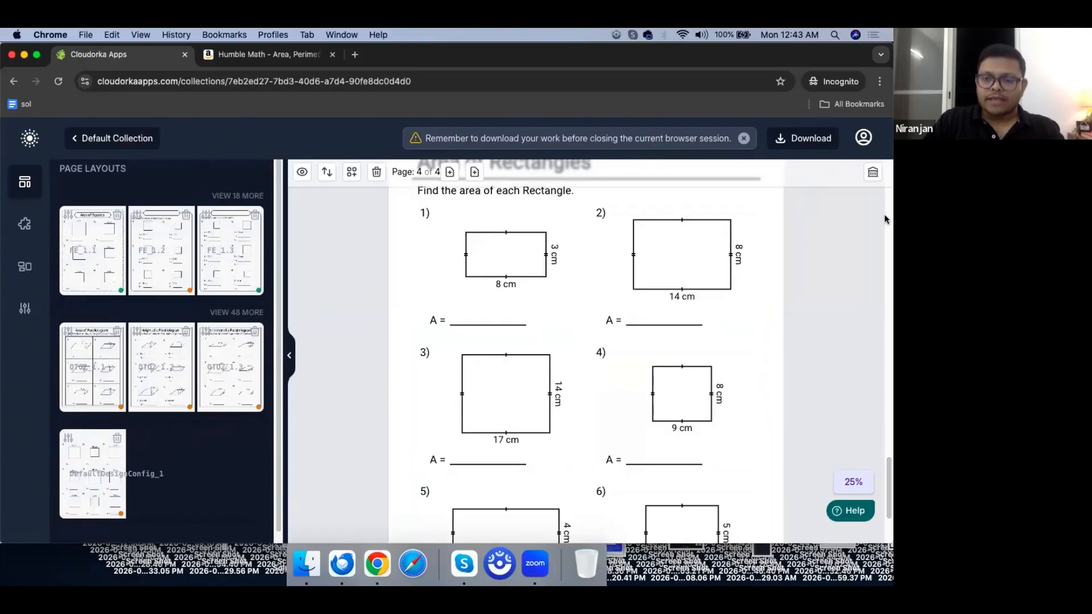
Step: Bulk clone the Area of Rectangles page with regenerated geometry data for 5 pages
{"action": "scroll", "coordinate": [545, 446], "scroll_direction": "up", "scroll_amount": 3}
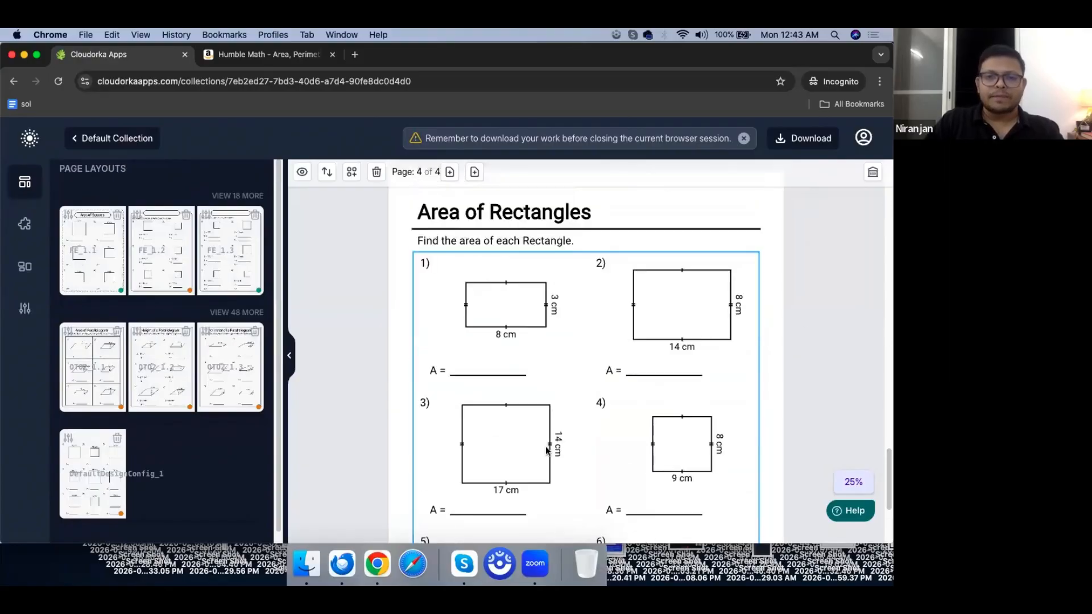
{"action": "scroll", "coordinate": [335, 378], "scroll_direction": "down", "scroll_amount": 5}
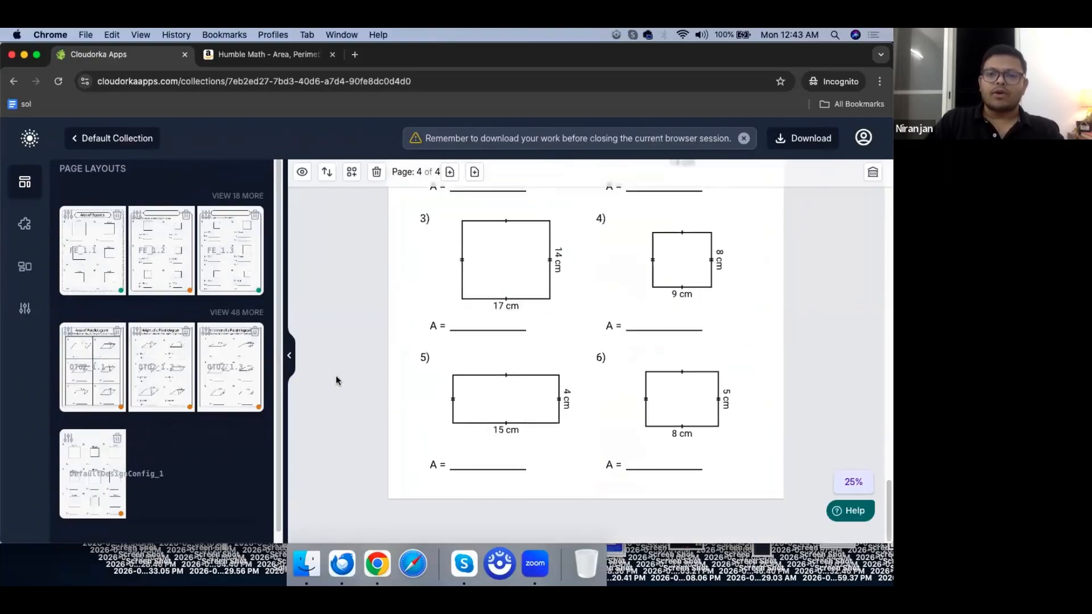
{"action": "scroll", "coordinate": [336, 378], "scroll_direction": "up", "scroll_amount": 4}
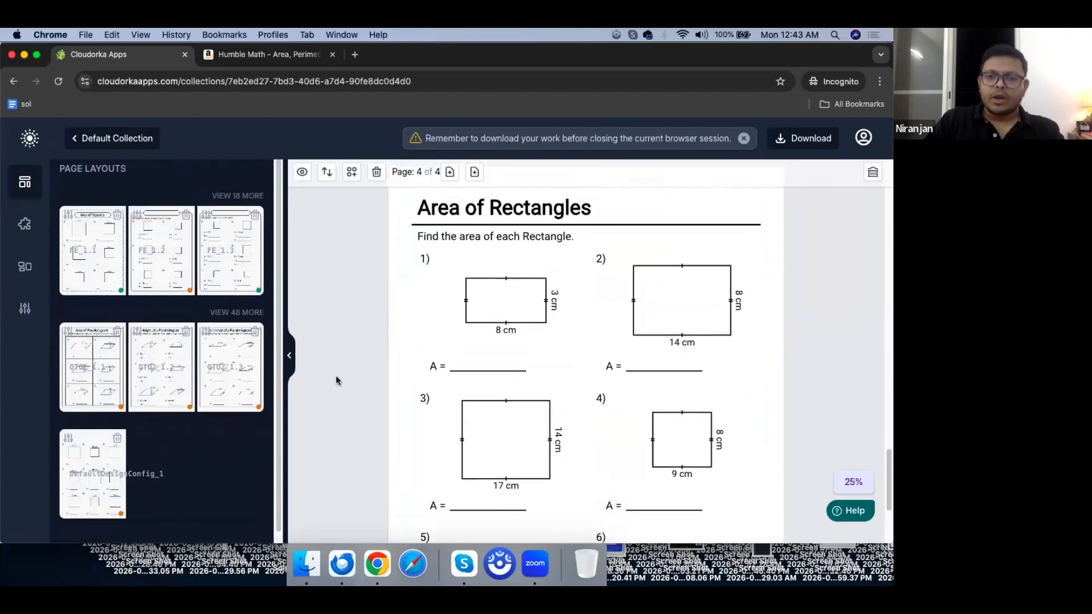
{"action": "scroll", "coordinate": [364, 378], "scroll_direction": "down", "scroll_amount": 2}
{"action": "scroll", "coordinate": [404, 398], "scroll_direction": "down", "scroll_amount": 2}
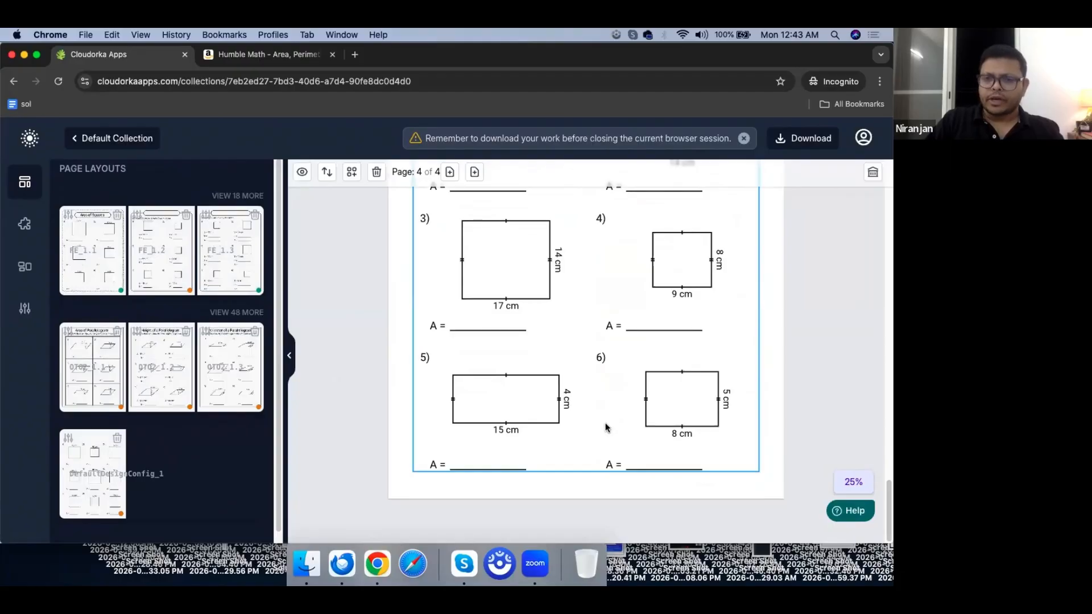
{"action": "scroll", "coordinate": [607, 424], "scroll_direction": "up", "scroll_amount": 5}
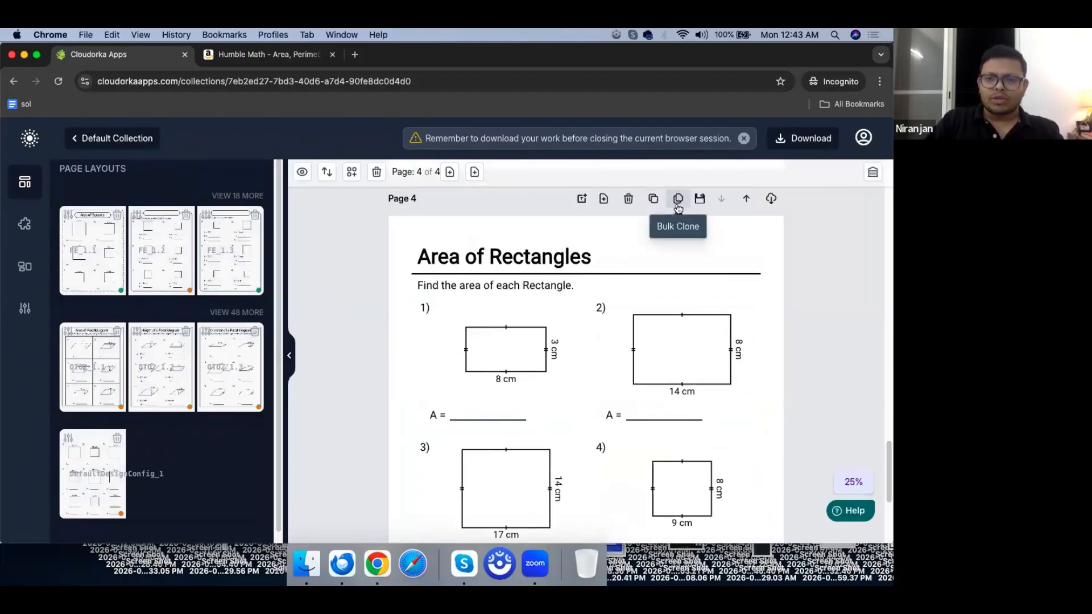
{"action": "left_click", "coordinate": [682, 205]}
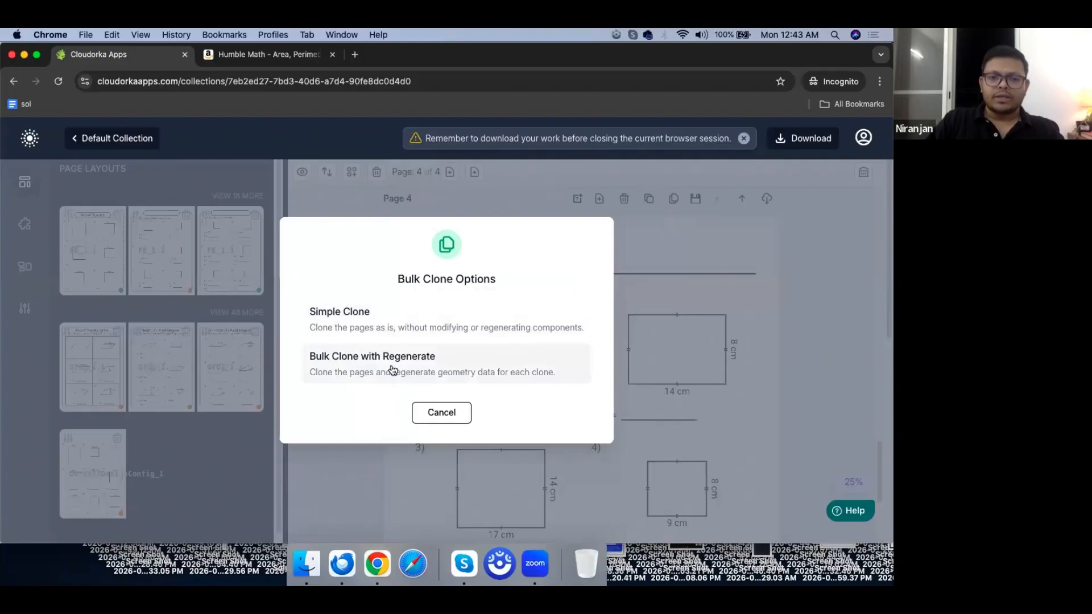
{"action": "left_click", "coordinate": [411, 364]}
{"action": "double_click", "coordinate": [402, 382]}
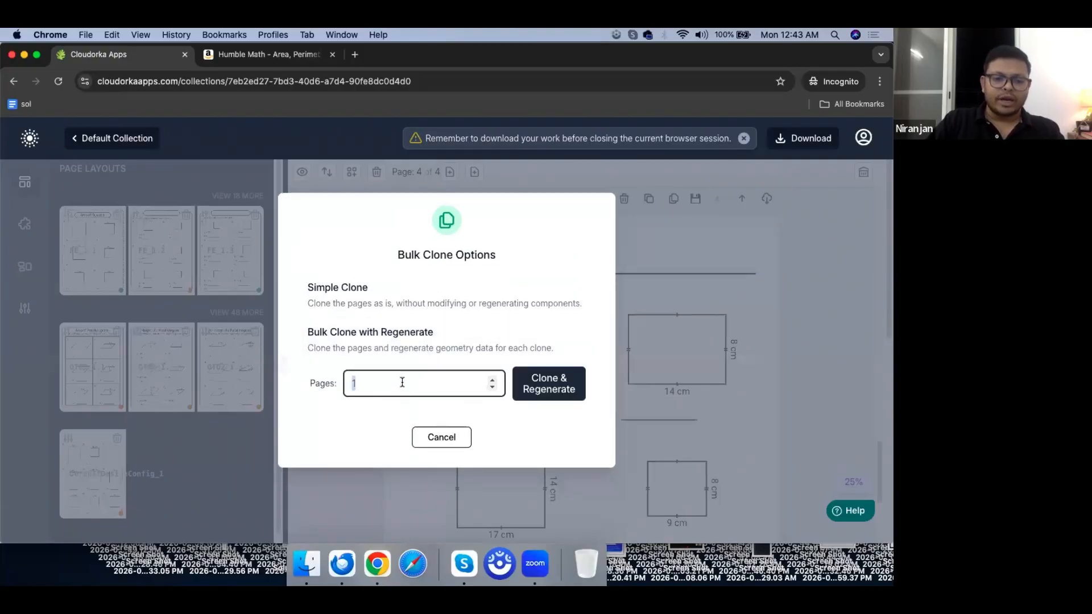
{"action": "type", "text": "5"}
{"action": "left_click", "coordinate": [563, 391]}
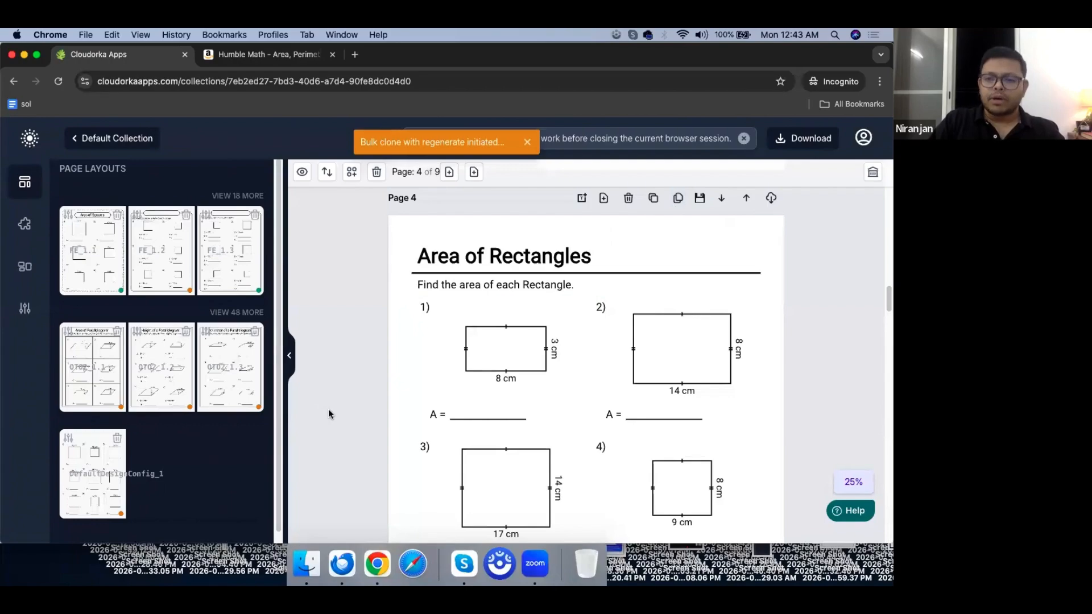
Step: Compare the regenerated rectangle pages with the original Area of Rectangles page and the squares page
{"action": "scroll", "coordinate": [348, 398], "scroll_direction": "down", "scroll_amount": 10}
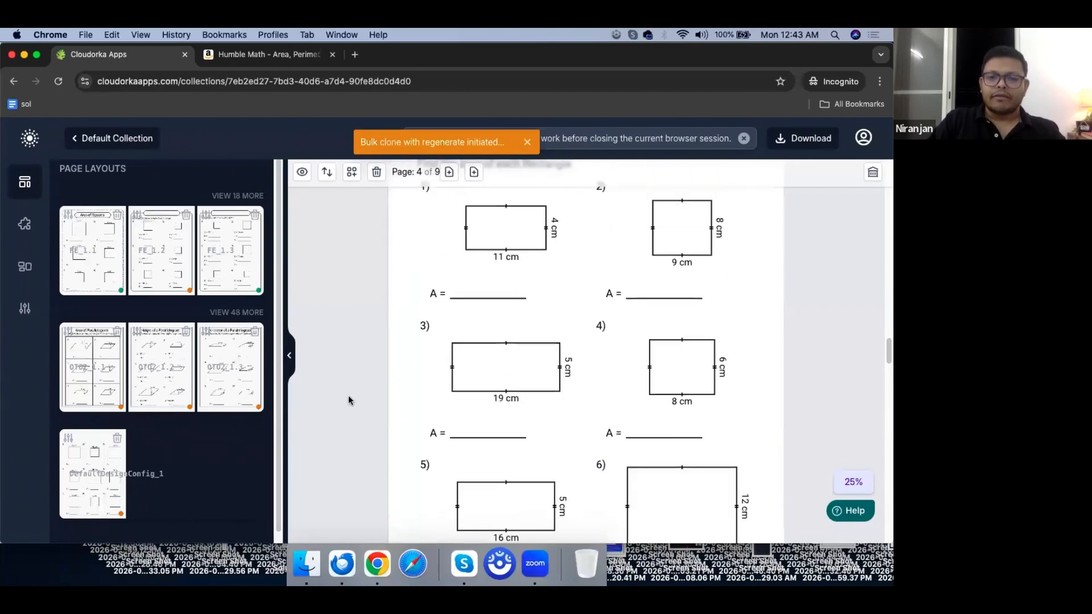
{"action": "scroll", "coordinate": [350, 400], "scroll_direction": "up", "scroll_amount": 10}
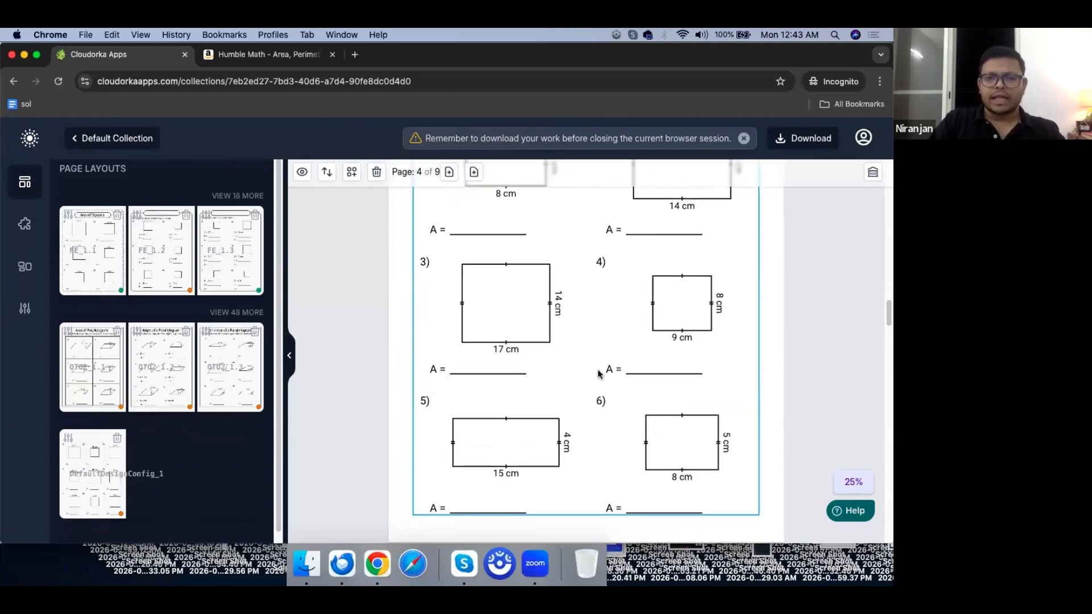
{"action": "scroll", "coordinate": [572, 435], "scroll_direction": "down", "scroll_amount": 8}
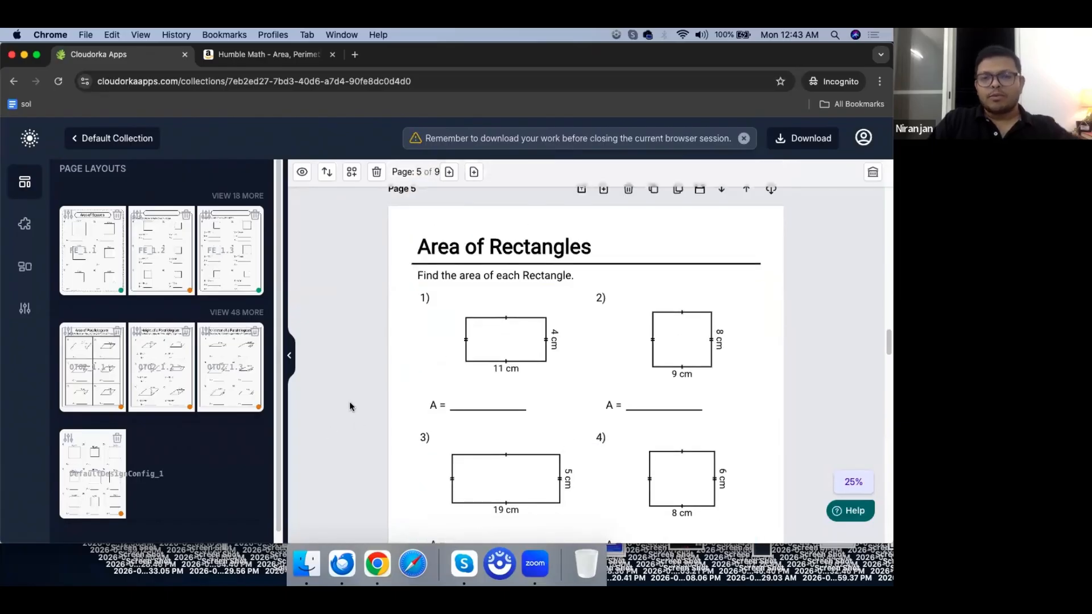
{"action": "scroll", "coordinate": [350, 401], "scroll_direction": "up", "scroll_amount": 5}
{"action": "scroll", "coordinate": [350, 401], "scroll_direction": "up", "scroll_amount": 20}
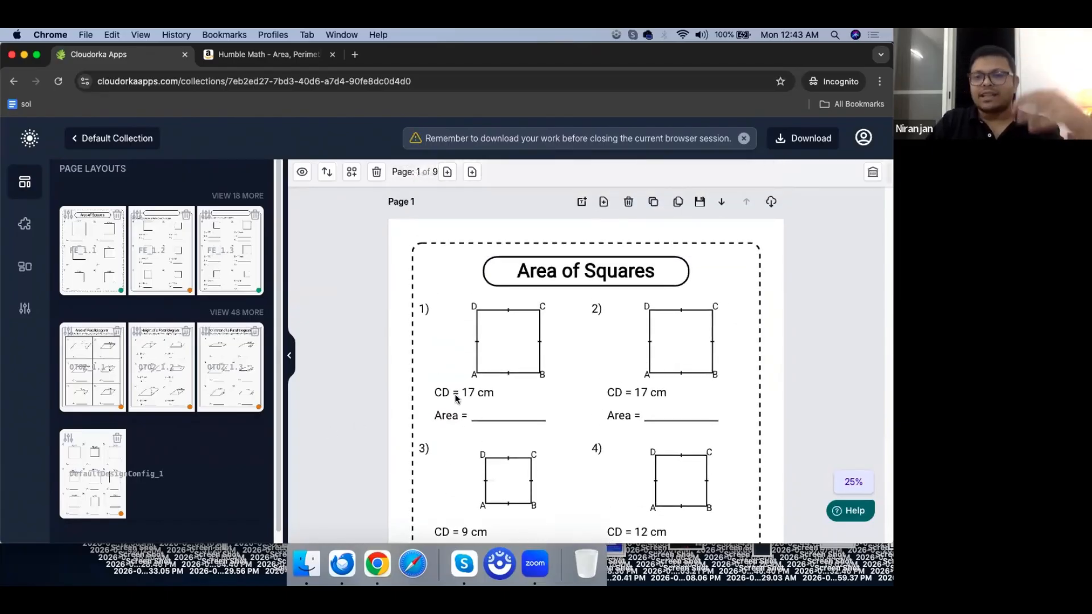
{"action": "scroll", "coordinate": [521, 404], "scroll_direction": "down", "scroll_amount": 20}
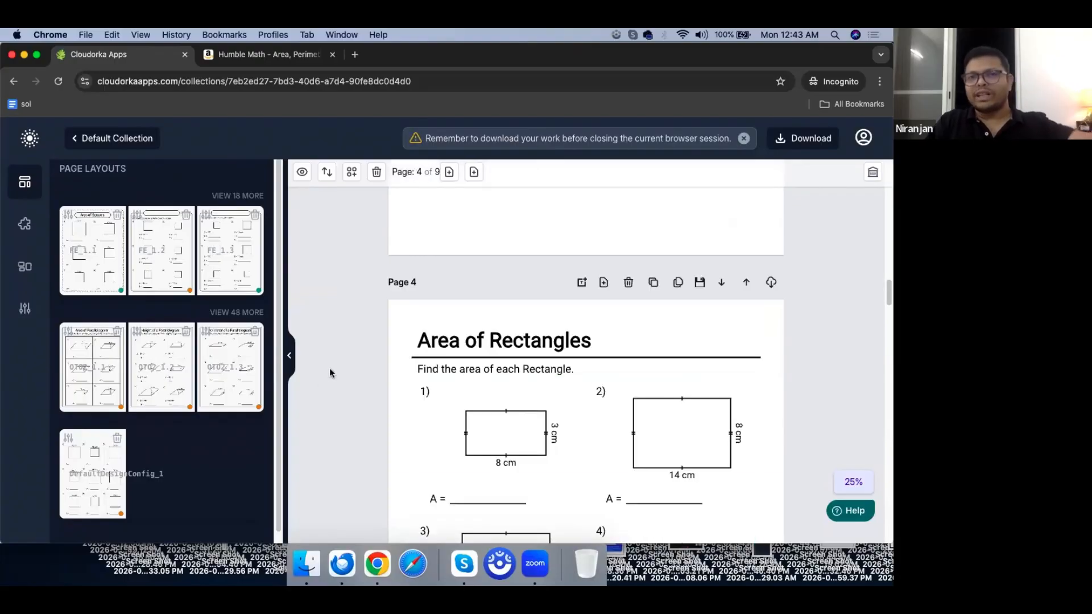
{"action": "scroll", "coordinate": [330, 373], "scroll_direction": "down", "scroll_amount": 10}
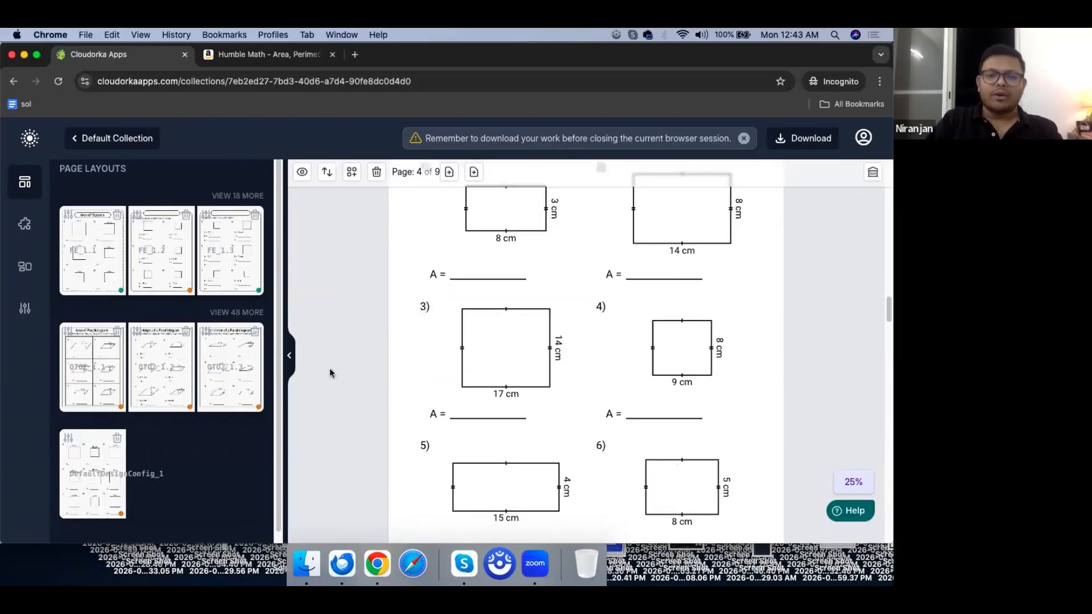
{"action": "scroll", "coordinate": [329, 367], "scroll_direction": "down", "scroll_amount": 4}
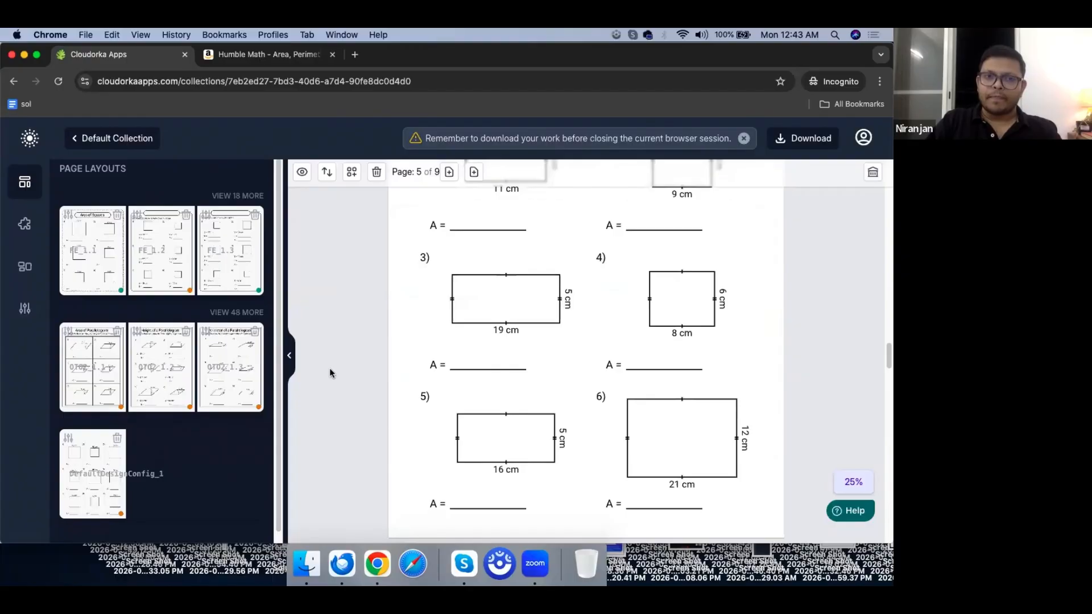
Step: Switch to the Amazon page to examine the Humble Math book's table of contents, and return to Cloudorka
{"action": "left_click", "coordinate": [277, 56]}
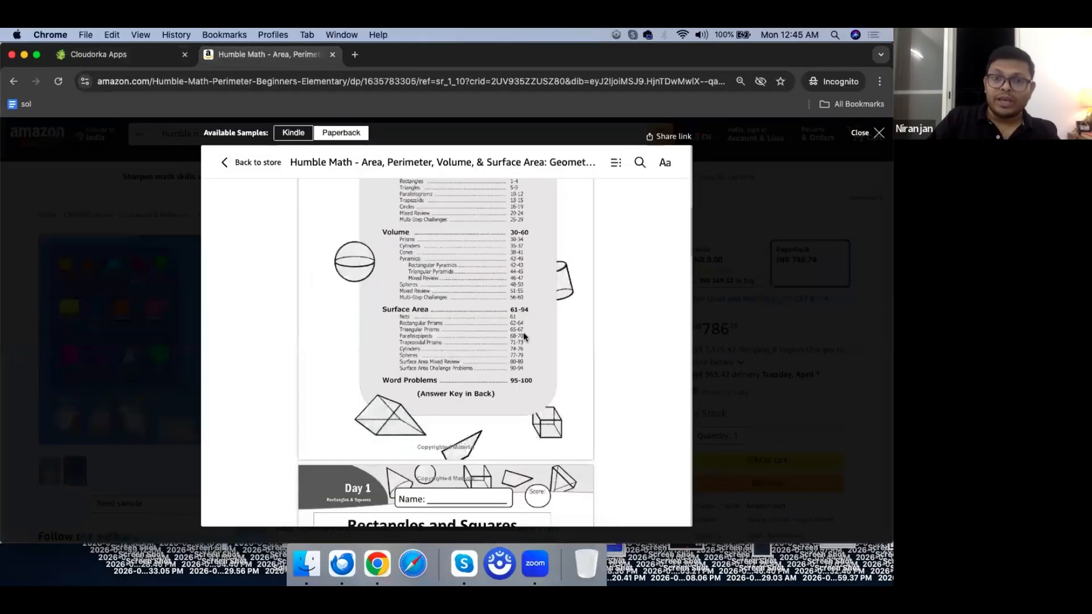
{"action": "scroll", "coordinate": [523, 333], "scroll_direction": "up", "scroll_amount": 3}
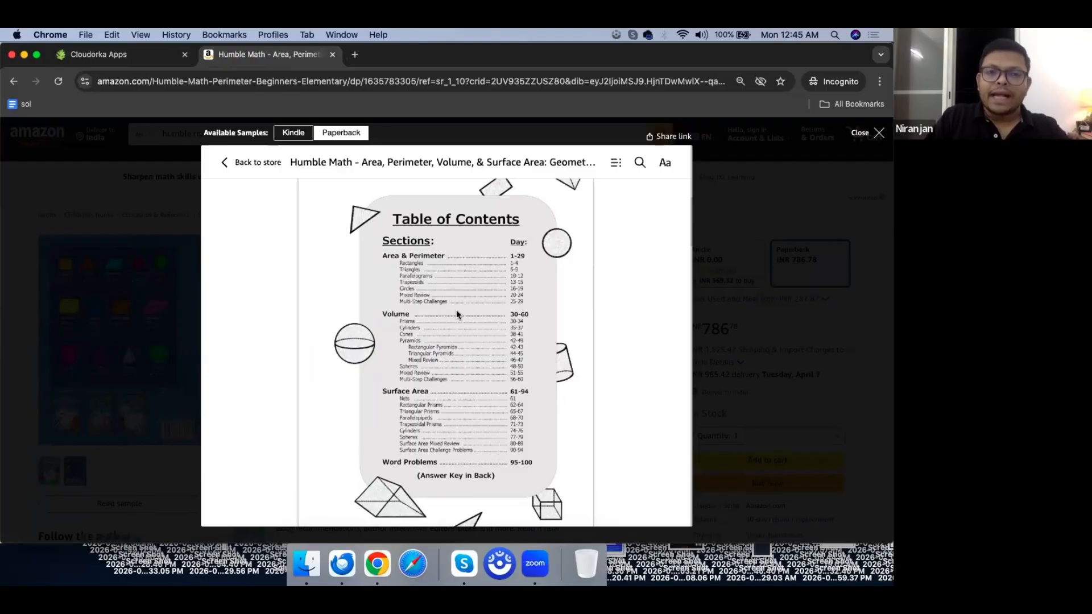
{"action": "left_click", "coordinate": [142, 55]}
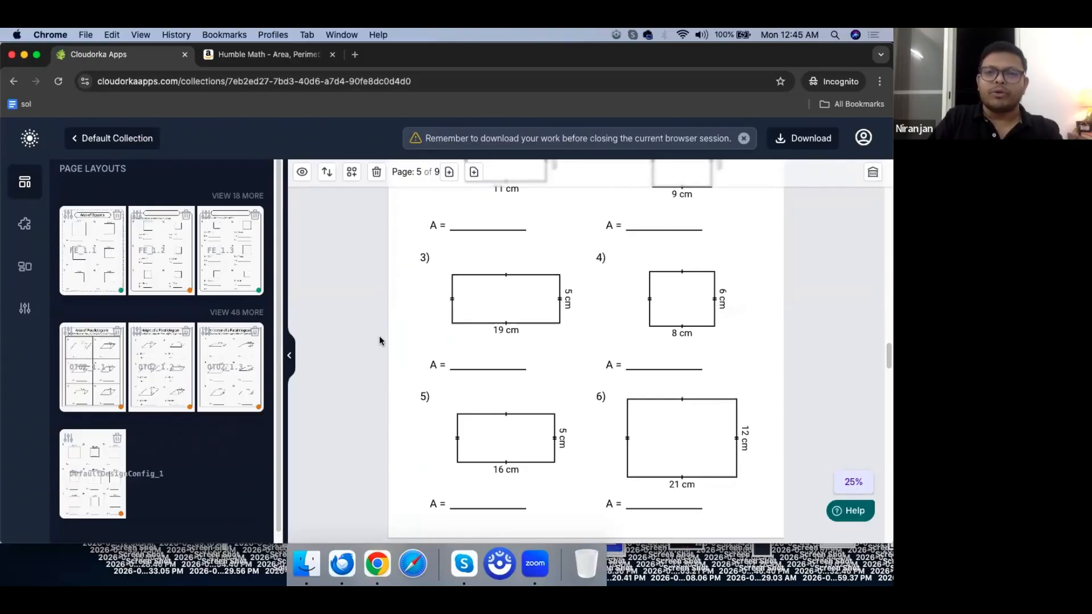
Step: Review the cloned Area of Rectangles pages and return to the Area of Squares page
{"action": "scroll", "coordinate": [380, 341], "scroll_direction": "up", "scroll_amount": 5}
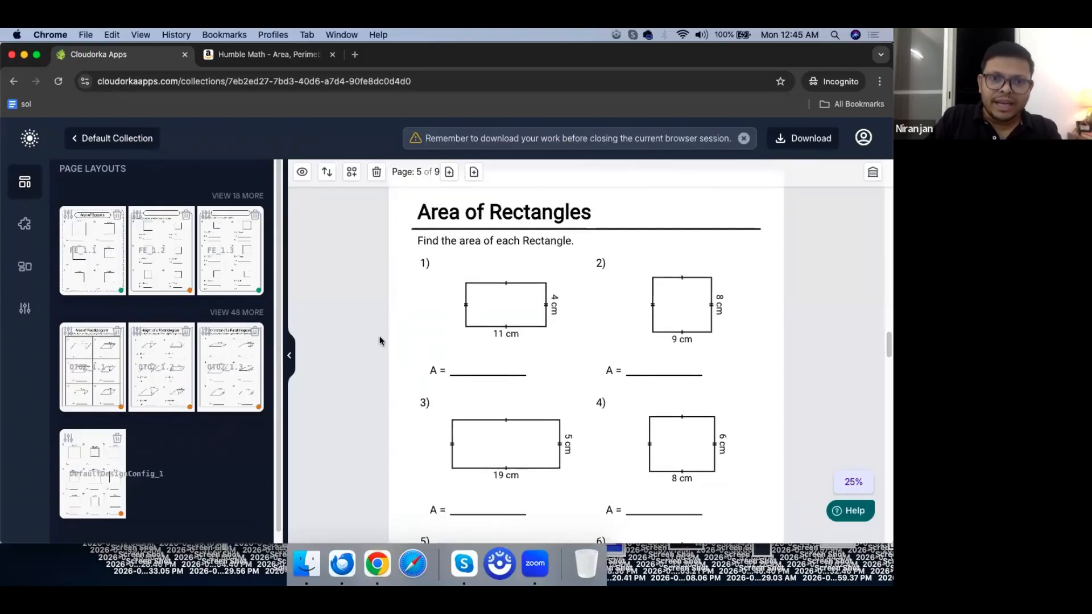
{"action": "scroll", "coordinate": [380, 340], "scroll_direction": "down", "scroll_amount": 3}
{"action": "scroll", "coordinate": [343, 342], "scroll_direction": "down", "scroll_amount": 3}
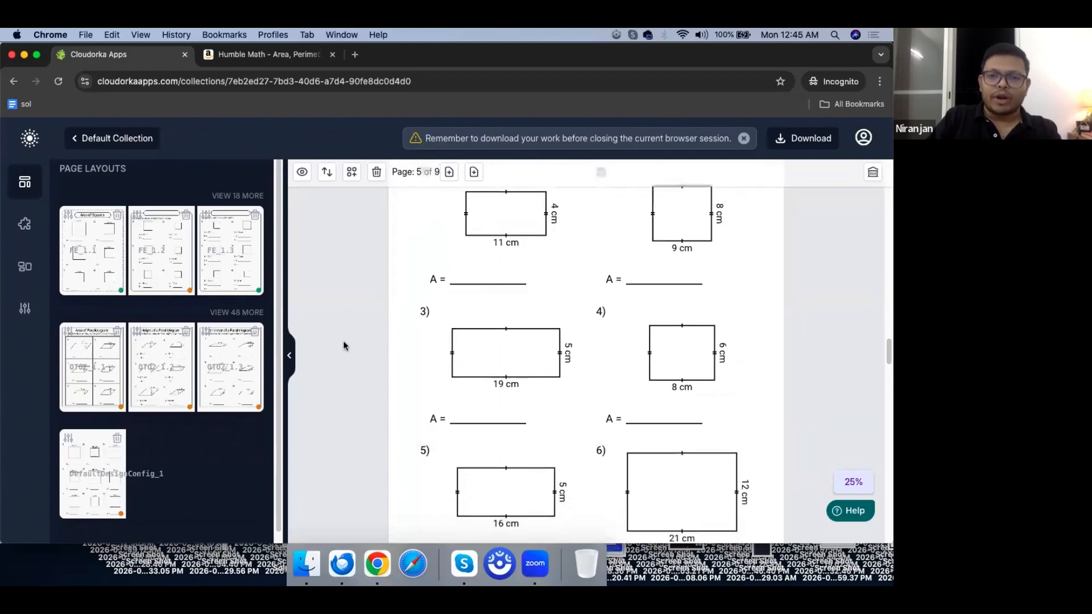
{"action": "scroll", "coordinate": [343, 346], "scroll_direction": "down", "scroll_amount": 3}
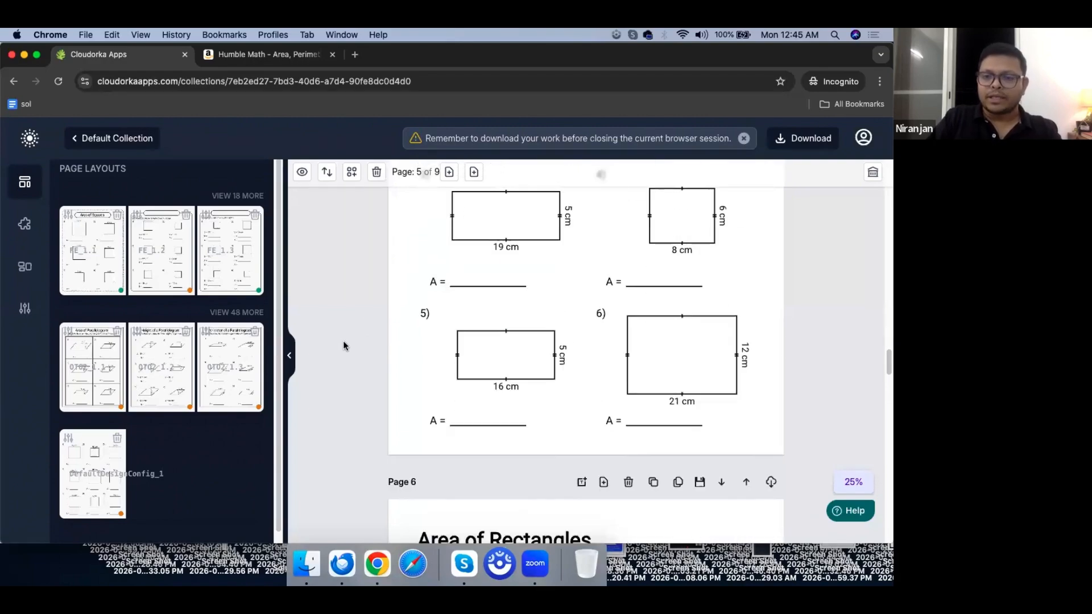
{"action": "scroll", "coordinate": [343, 346], "scroll_direction": "down", "scroll_amount": 1}
{"action": "scroll", "coordinate": [343, 346], "scroll_direction": "up", "scroll_amount": 10}
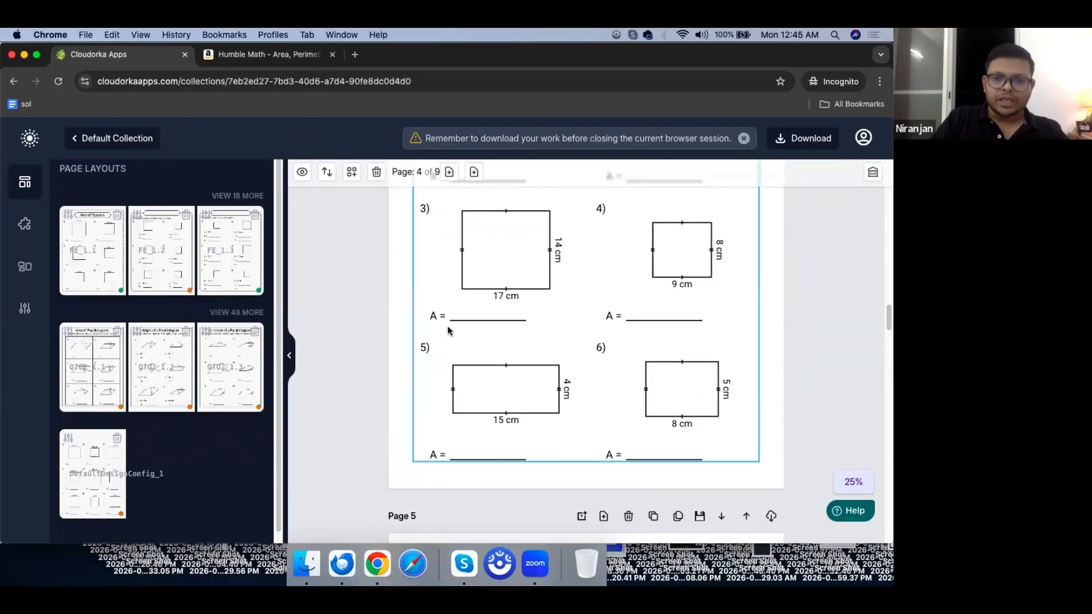
{"action": "scroll", "coordinate": [448, 330], "scroll_direction": "up", "scroll_amount": 20}
{"action": "scroll", "coordinate": [449, 330], "scroll_direction": "down", "scroll_amount": 4}
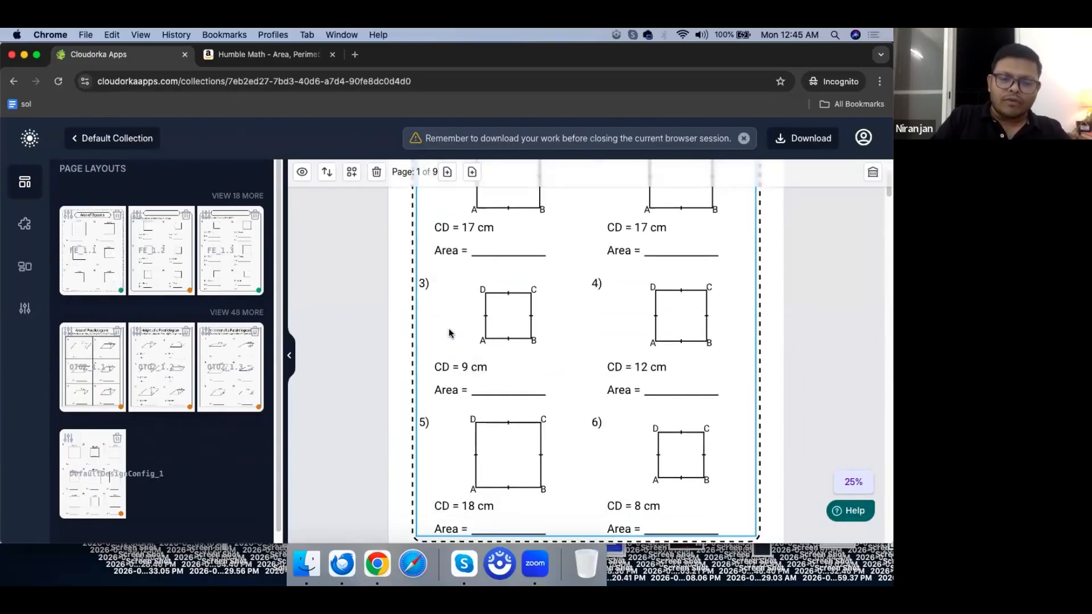
Step: Examine the squares grid's question variants and remaining settings, and look over the squares and rectangles pages once more
{"action": "left_click", "coordinate": [535, 339]}
{"action": "left_click", "coordinate": [155, 222]}
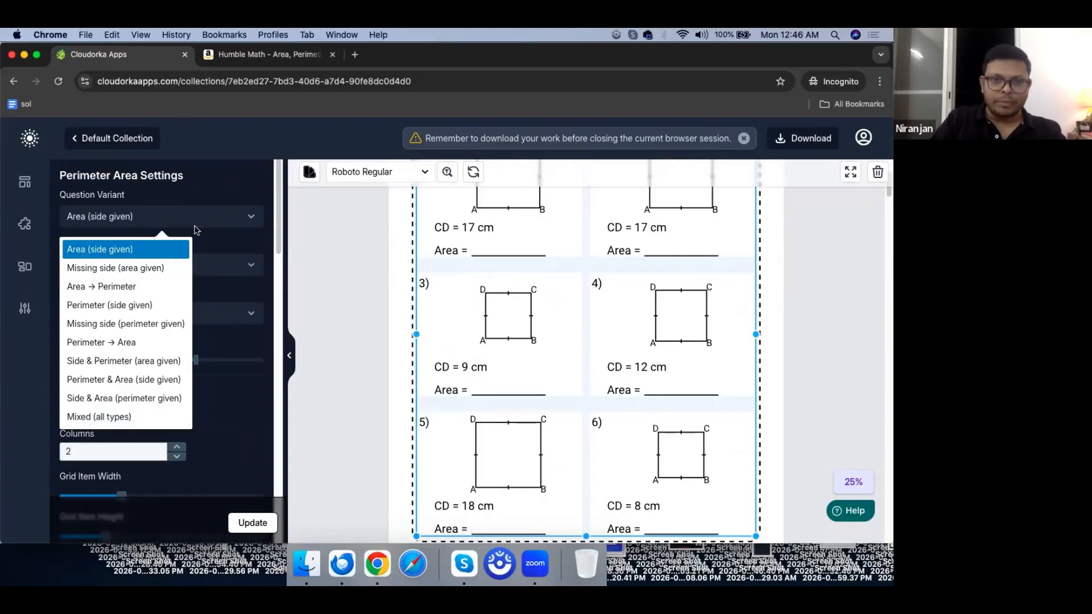
{"action": "left_click", "coordinate": [241, 207]}
{"action": "scroll", "coordinate": [220, 377], "scroll_direction": "down", "scroll_amount": 15}
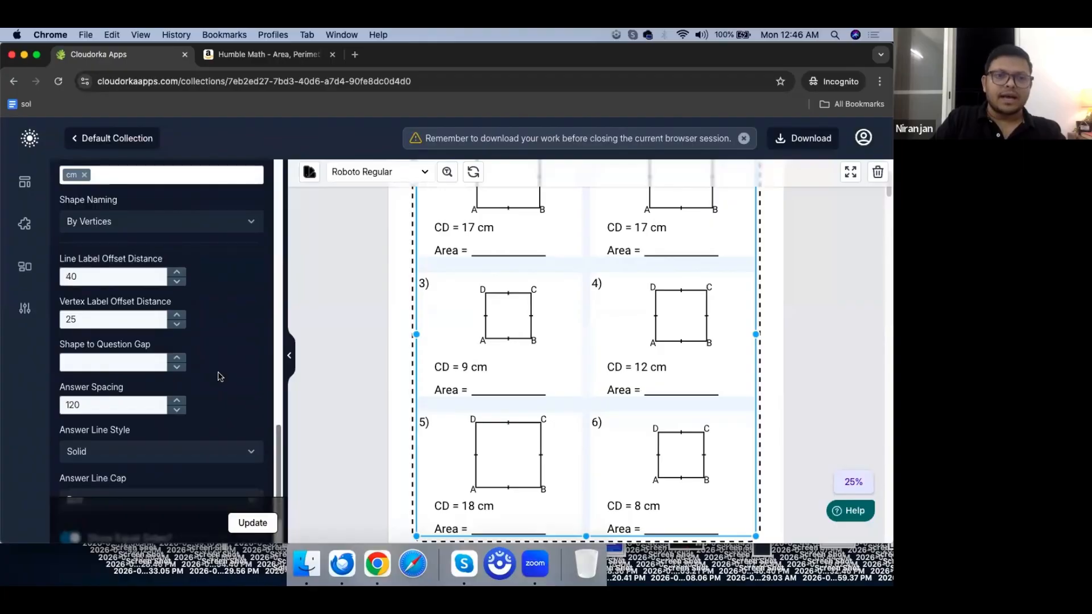
{"action": "scroll", "coordinate": [220, 376], "scroll_direction": "down", "scroll_amount": 3}
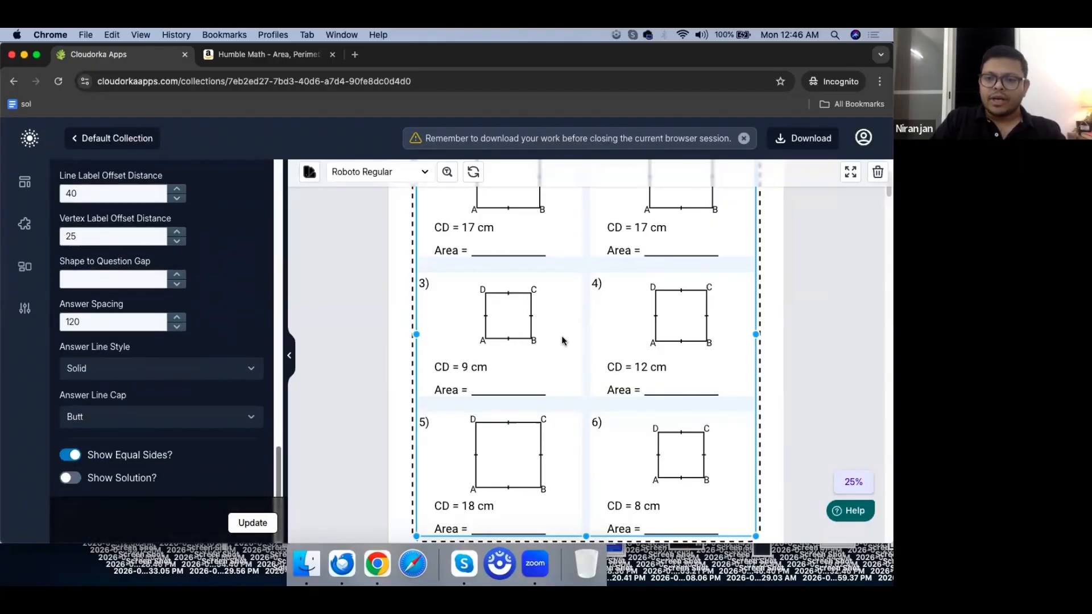
{"action": "scroll", "coordinate": [392, 342], "scroll_direction": "up", "scroll_amount": 3}
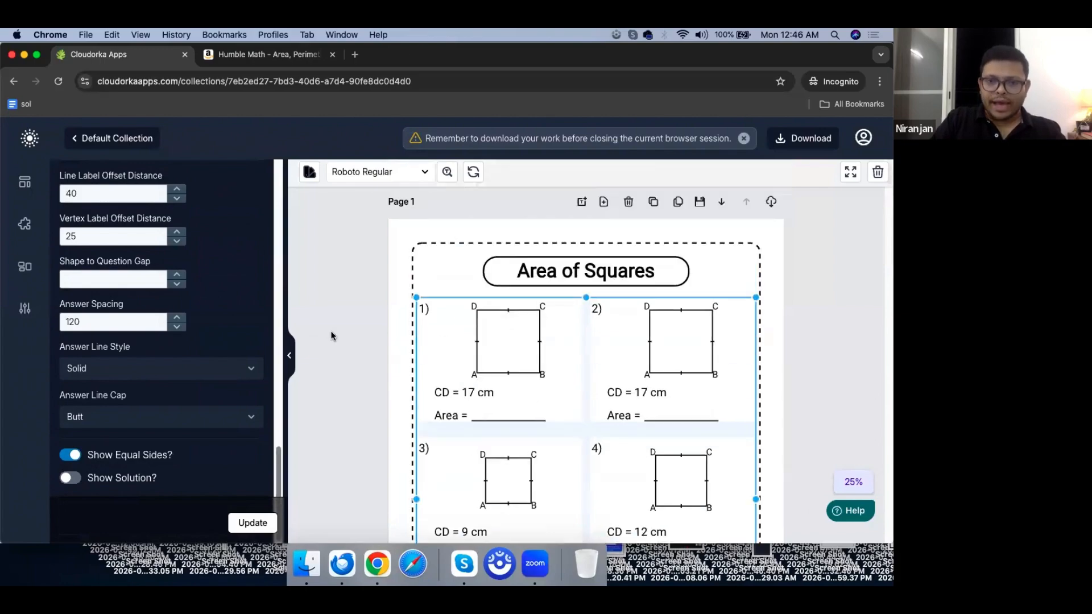
{"action": "scroll", "coordinate": [393, 344], "scroll_direction": "down", "scroll_amount": 7}
{"action": "scroll", "coordinate": [393, 346], "scroll_direction": "down", "scroll_amount": 15}
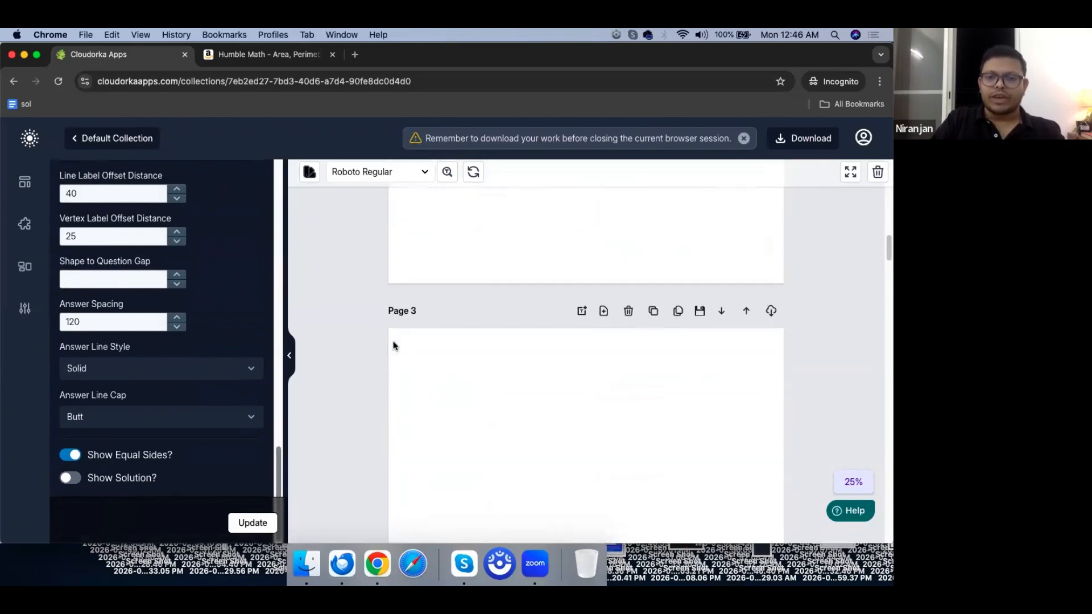
{"action": "scroll", "coordinate": [354, 350], "scroll_direction": "down", "scroll_amount": 5}
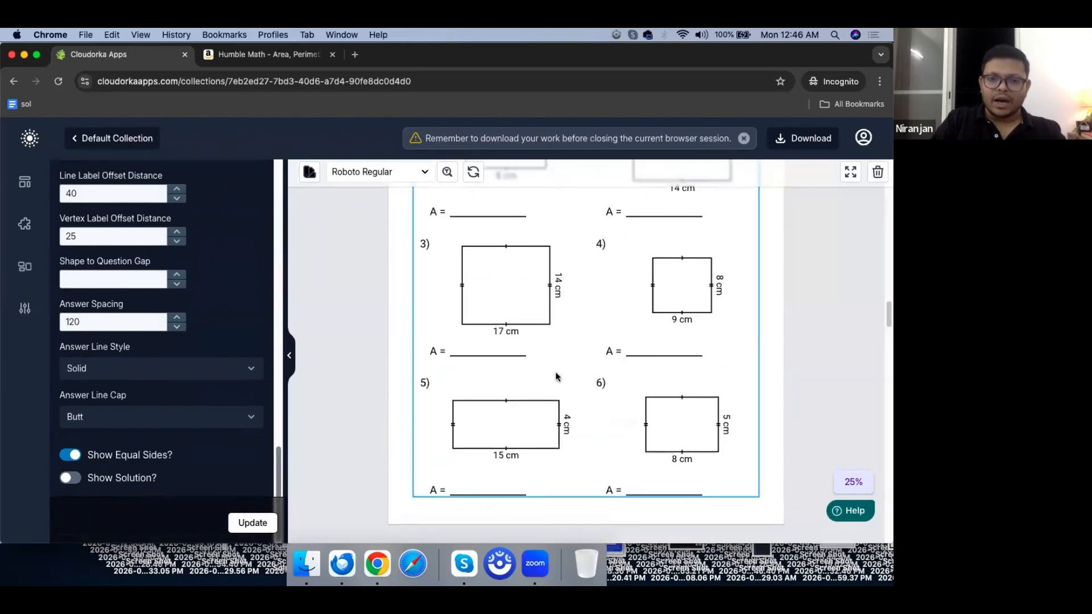
Step: Delete all pages of the collection and confirm the deletion
{"action": "left_click", "coordinate": [25, 182]}
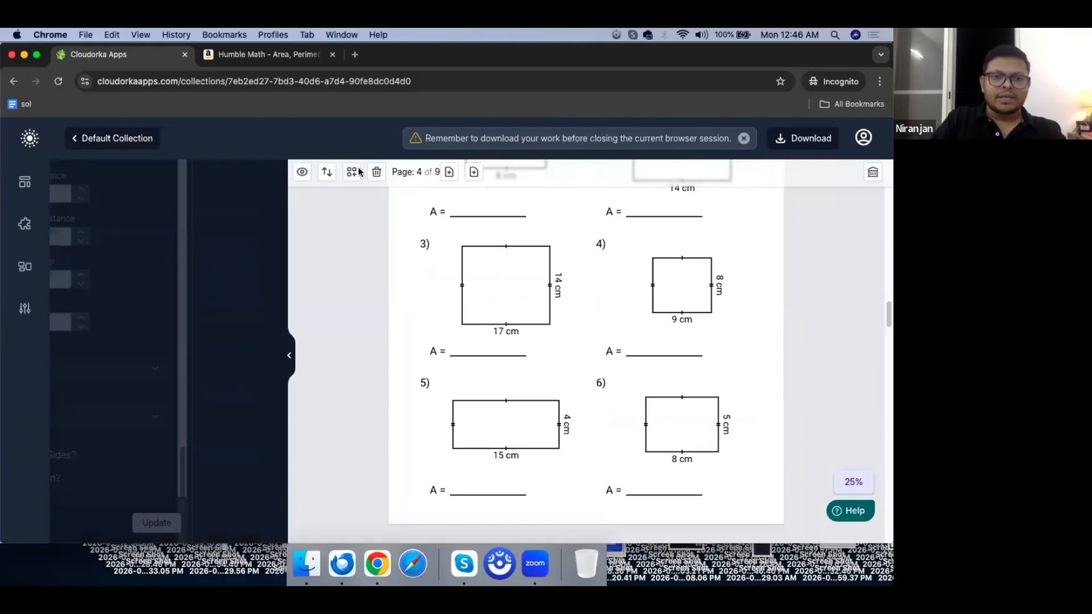
{"action": "left_click", "coordinate": [378, 173]}
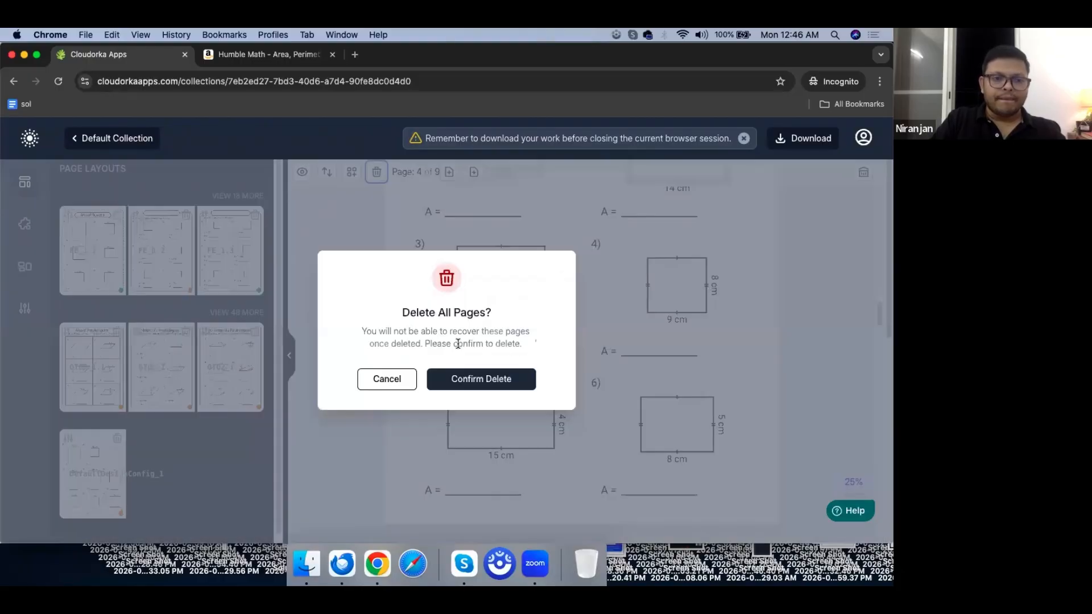
{"action": "left_click", "coordinate": [499, 381]}
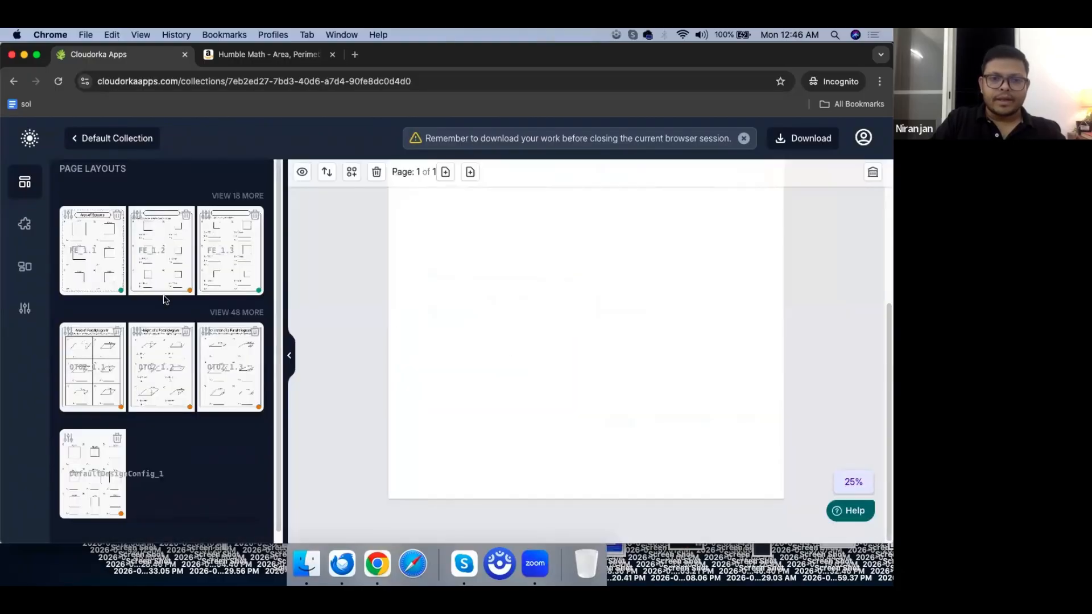
Step: Expand the first group of page layouts and add the Area of Triangle (FE_1.8) and Area of Circles (FE_1.13) layouts
{"action": "left_click", "coordinate": [246, 196]}
{"action": "scroll", "coordinate": [171, 330], "scroll_direction": "down", "scroll_amount": 4}
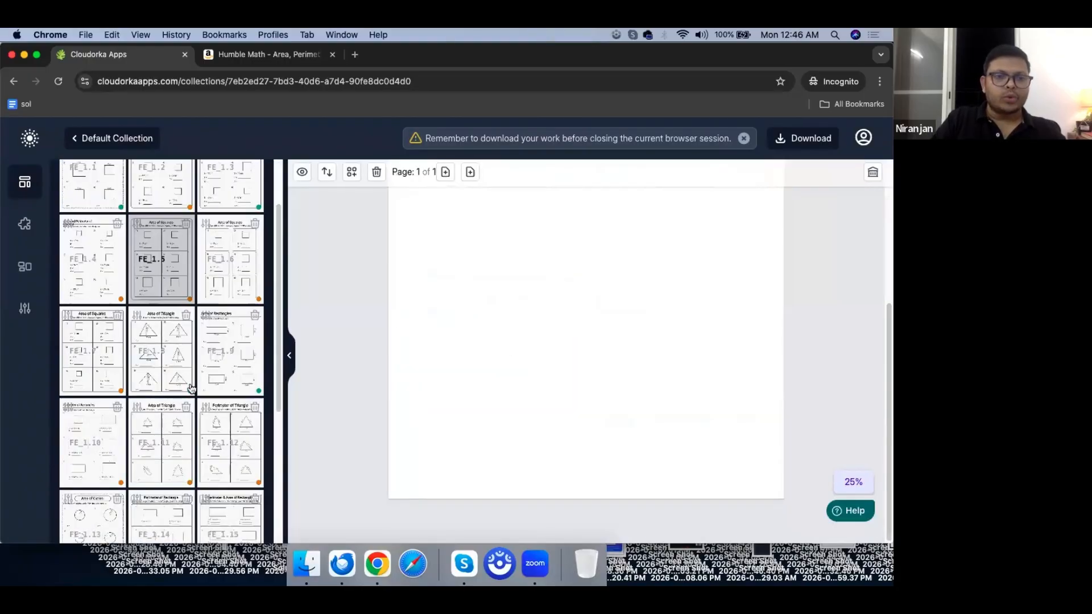
{"action": "left_click", "coordinate": [174, 326]}
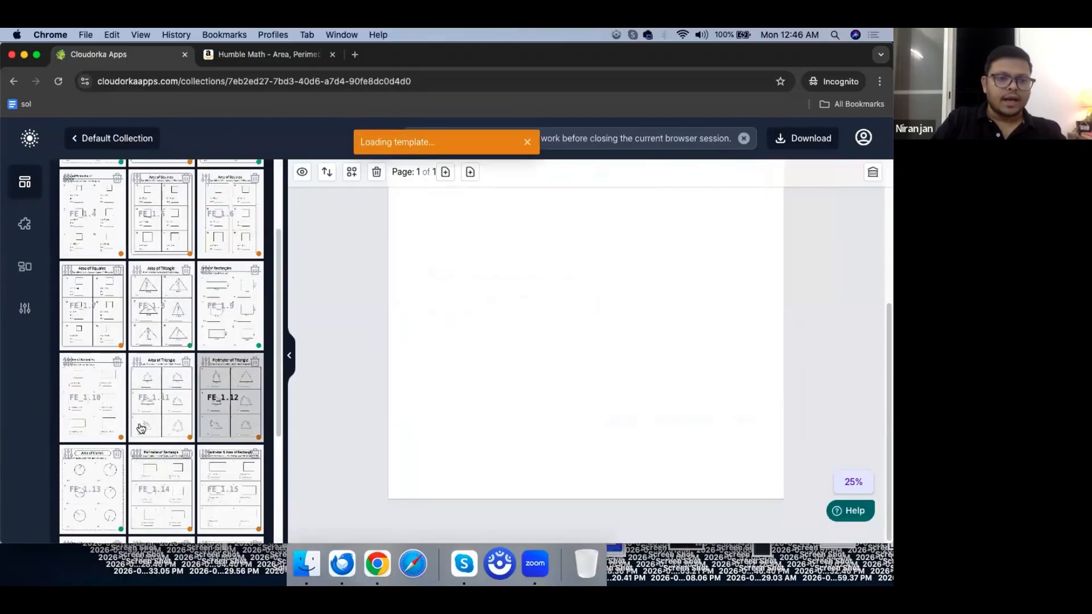
{"action": "scroll", "coordinate": [148, 427], "scroll_direction": "down", "scroll_amount": 3}
{"action": "left_click", "coordinate": [102, 420]}
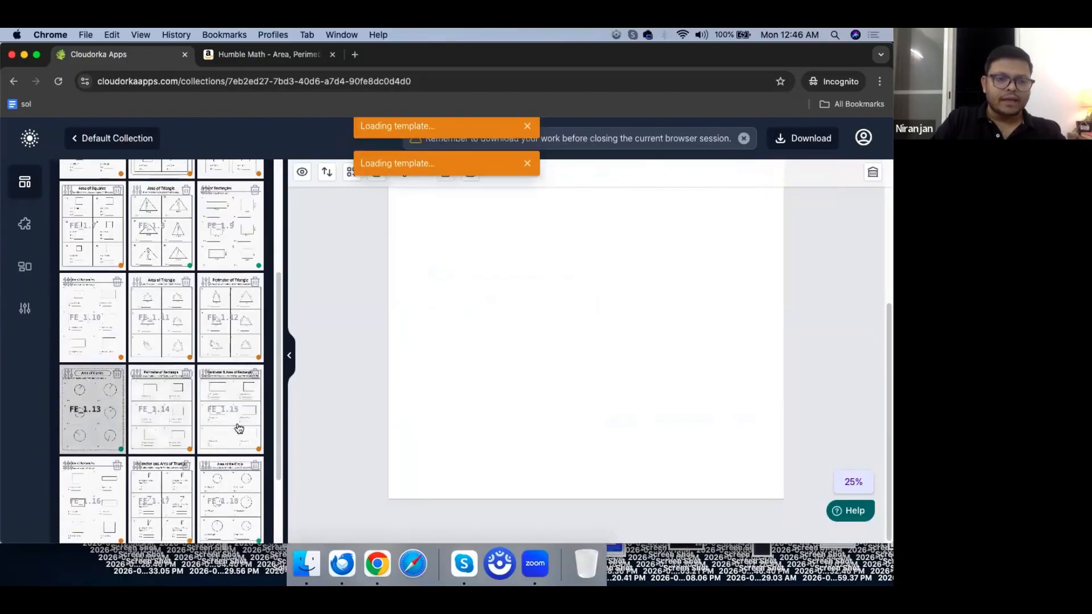
Step: Add further circle, perimeter-and-area and triangle page layouts from the end of the group, including FE_1.41 and FE_1.42
{"action": "scroll", "coordinate": [239, 424], "scroll_direction": "down", "scroll_amount": 3}
{"action": "left_click", "coordinate": [237, 407]}
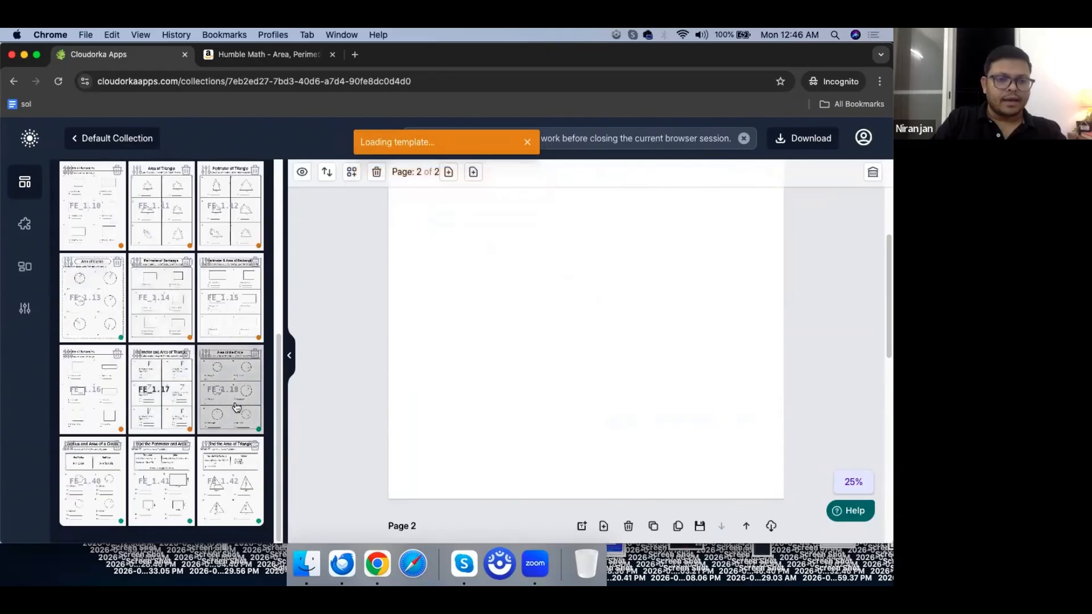
{"action": "left_click", "coordinate": [237, 502]}
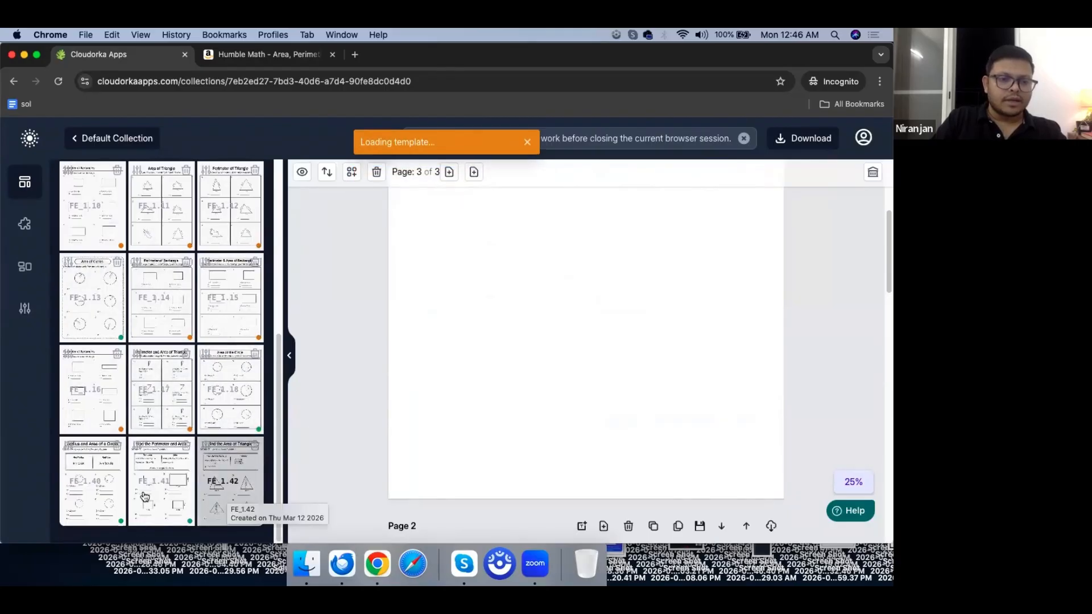
{"action": "left_click", "coordinate": [165, 496]}
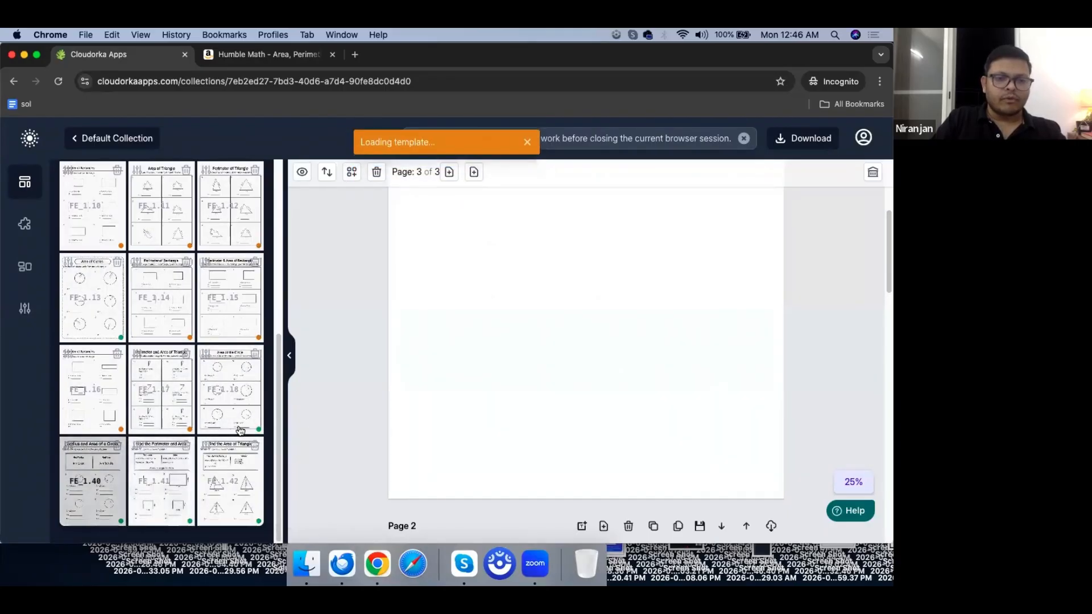
{"action": "left_click", "coordinate": [242, 482]}
Step: Delete the blank first page in front of the added worksheets
{"action": "scroll", "coordinate": [348, 284], "scroll_direction": "up", "scroll_amount": 4}
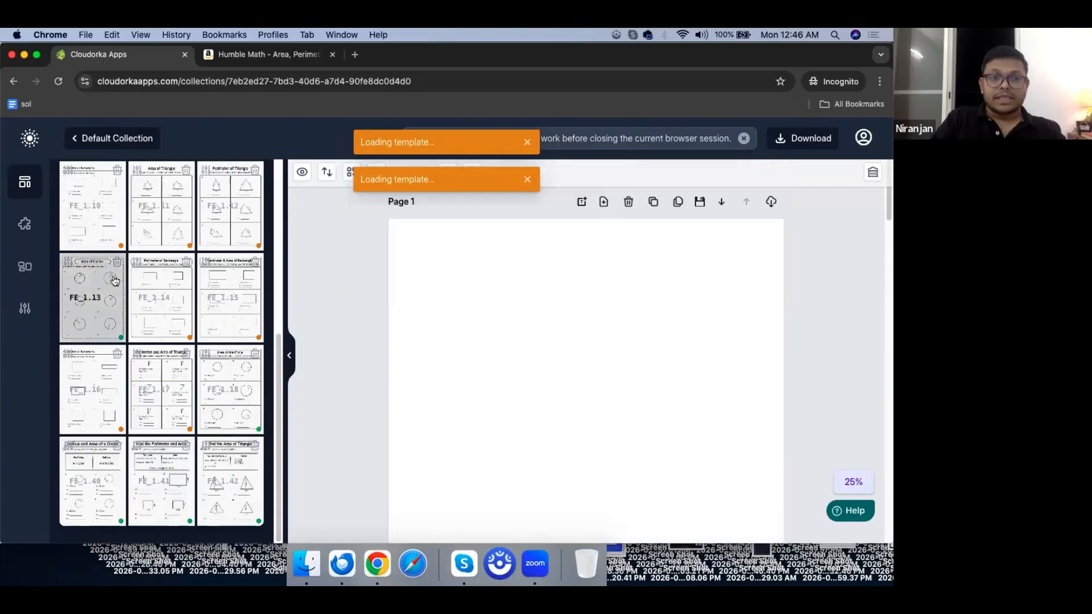
{"action": "scroll", "coordinate": [114, 278], "scroll_direction": "up", "scroll_amount": 6}
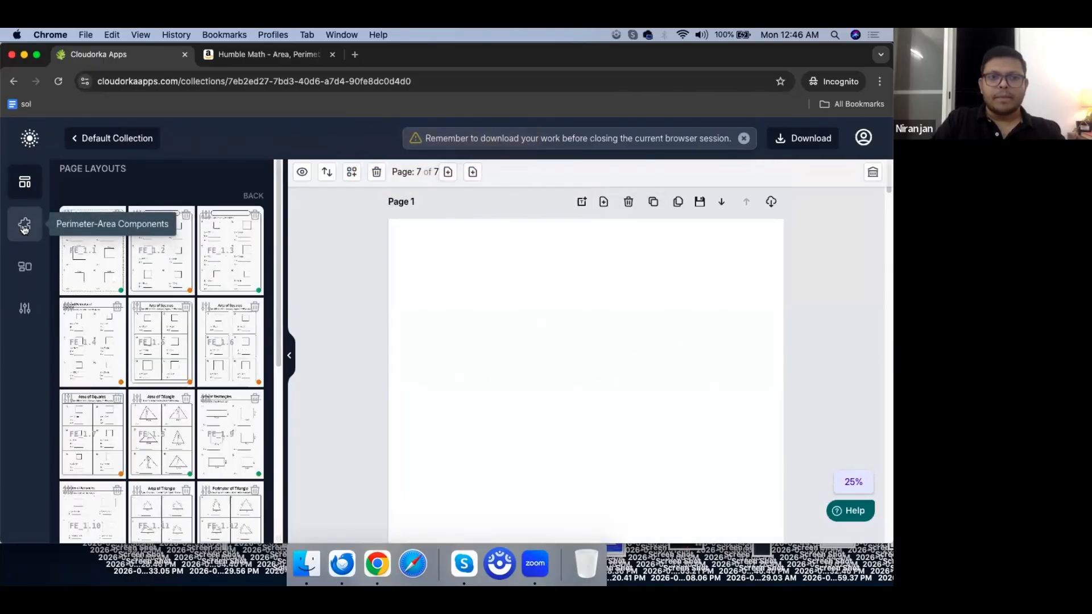
{"action": "left_click", "coordinate": [631, 206]}
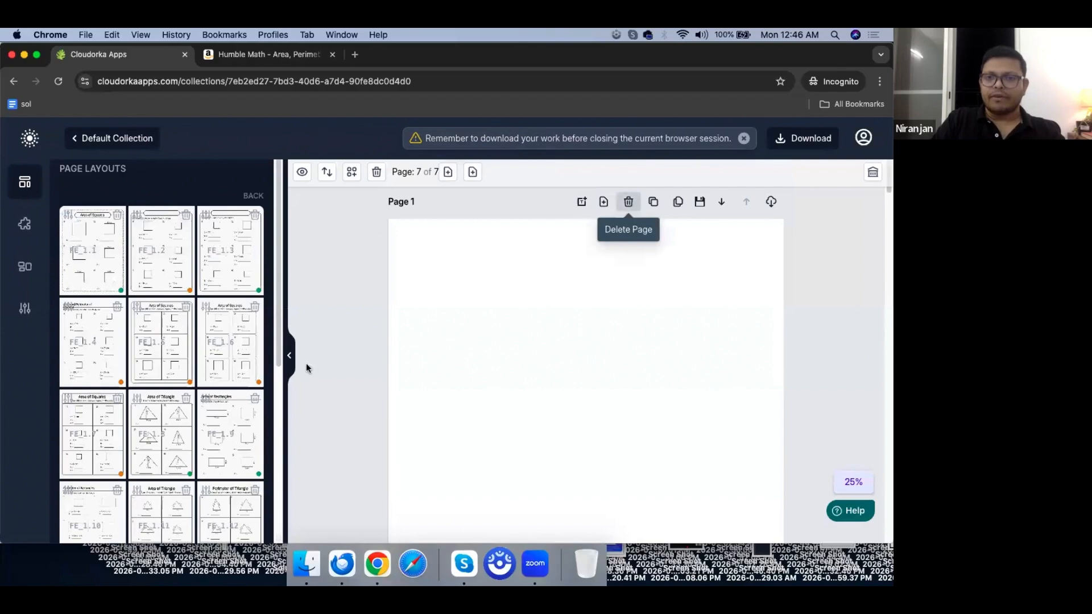
Step: Regenerate the data of the triangle grid on the Area of Triangle page several times
{"action": "scroll", "coordinate": [530, 397], "scroll_direction": "up", "scroll_amount": 1}
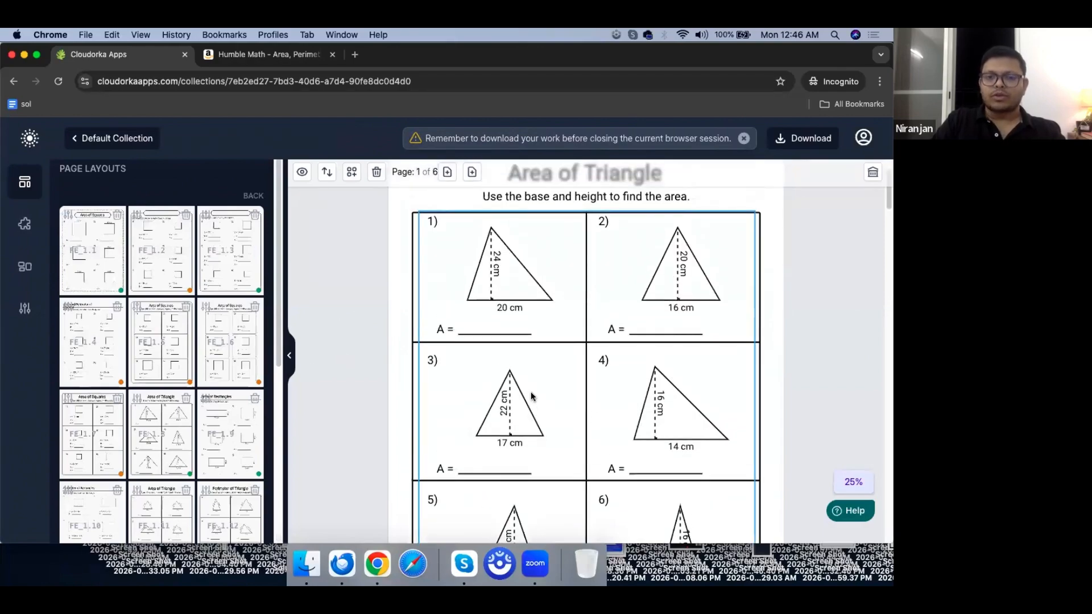
{"action": "left_click", "coordinate": [482, 310]}
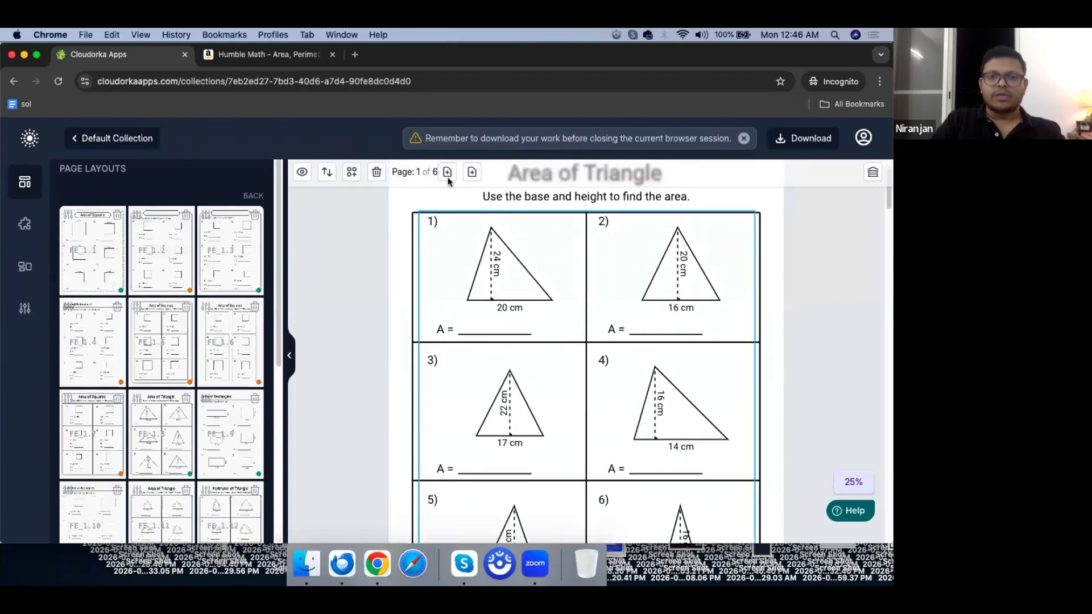
{"action": "left_click", "coordinate": [474, 174]}
{"action": "left_click", "coordinate": [473, 173]}
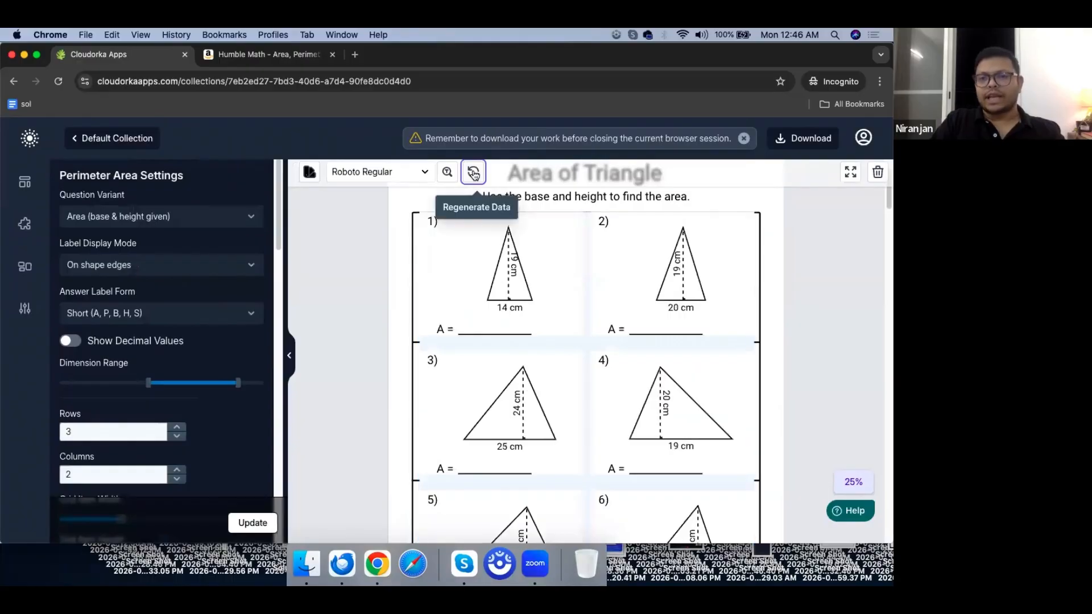
{"action": "left_click", "coordinate": [474, 174]}
{"action": "left_click", "coordinate": [474, 173]}
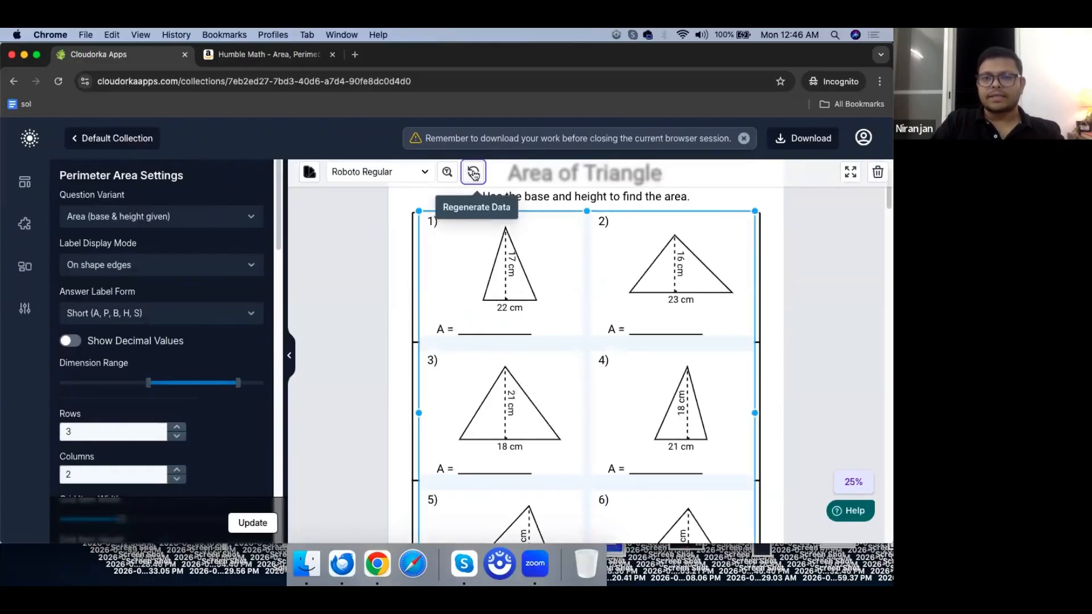
{"action": "left_click", "coordinate": [474, 173]}
{"action": "left_click", "coordinate": [474, 173]}
{"action": "left_click", "coordinate": [474, 173]}
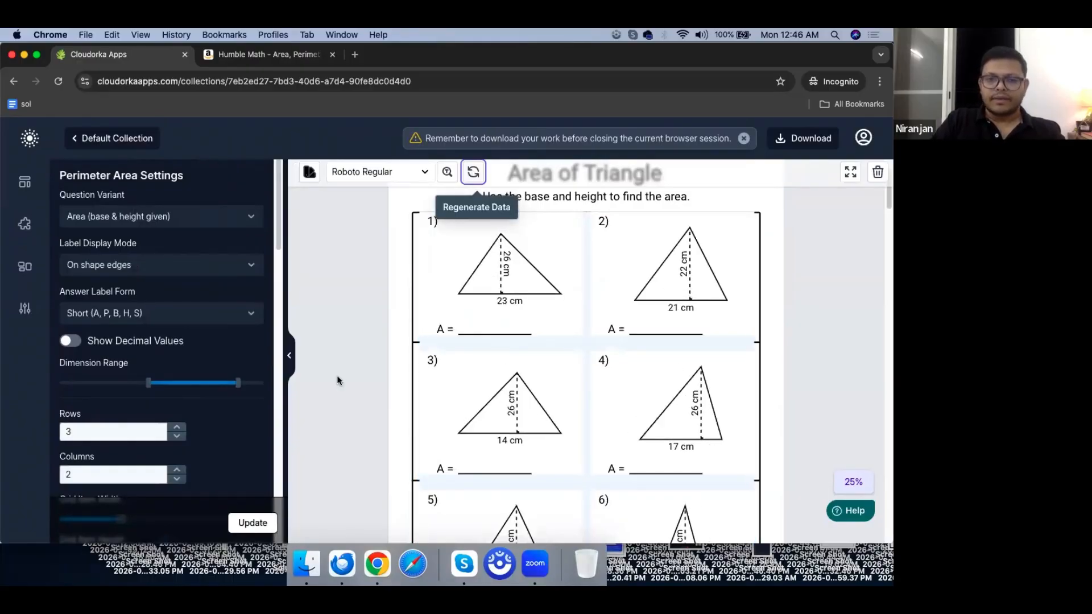
Step: Regenerate the data of the circle grid on the Area of Circles page several times
{"action": "scroll", "coordinate": [339, 378], "scroll_direction": "down", "scroll_amount": 10}
{"action": "scroll", "coordinate": [339, 378], "scroll_direction": "up", "scroll_amount": 5}
{"action": "scroll", "coordinate": [429, 387], "scroll_direction": "down", "scroll_amount": 3}
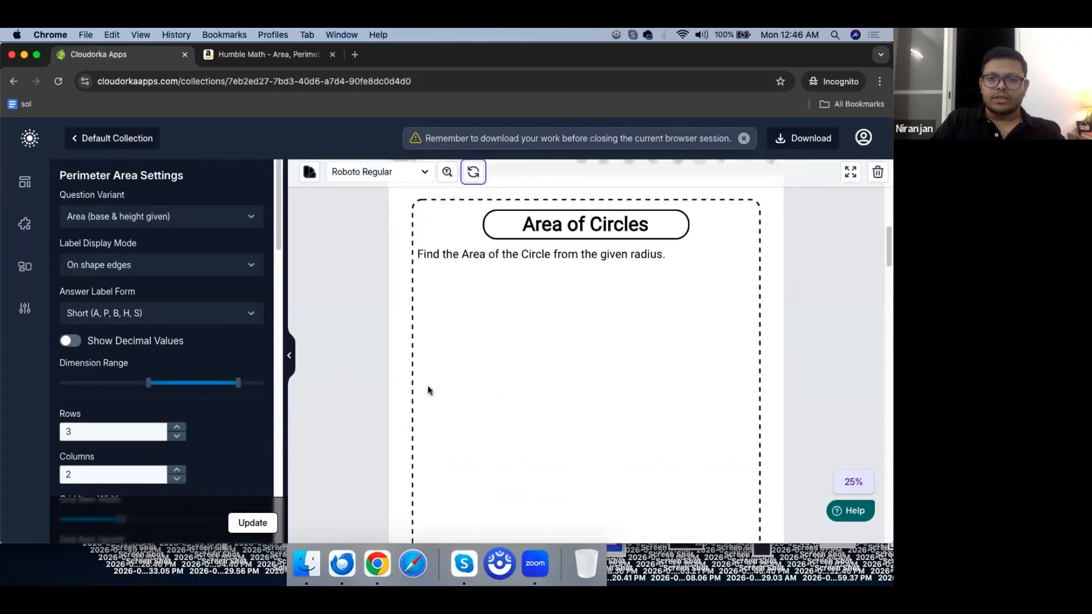
{"action": "left_click", "coordinate": [474, 174]}
{"action": "left_click", "coordinate": [474, 175]}
{"action": "left_click", "coordinate": [475, 177]}
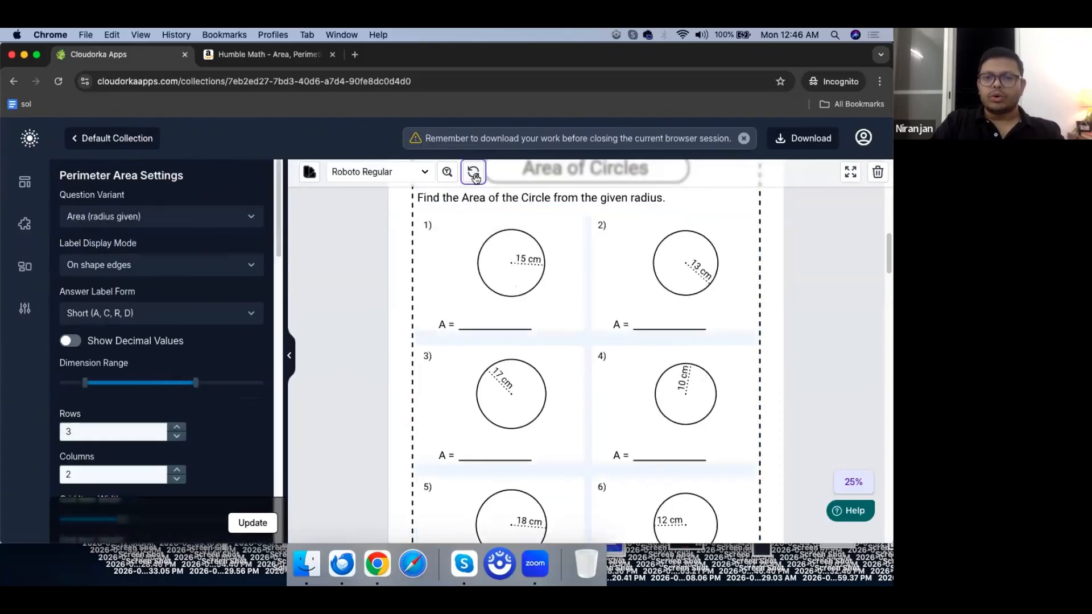
{"action": "left_click", "coordinate": [475, 177]}
{"action": "left_click", "coordinate": [475, 177]}
{"action": "left_click", "coordinate": [475, 177]}
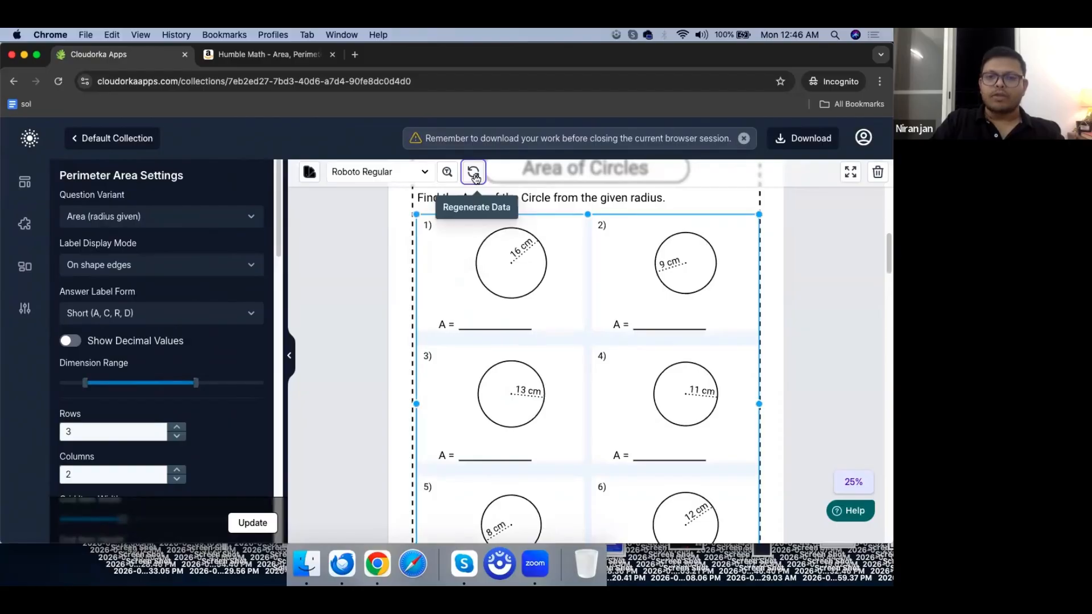
{"action": "left_click", "coordinate": [475, 177]}
{"action": "left_click", "coordinate": [475, 177]}
Step: Locate the rectangle problems grid on the Find the Perimeter and Area page
{"action": "scroll", "coordinate": [535, 419], "scroll_direction": "down", "scroll_amount": 6}
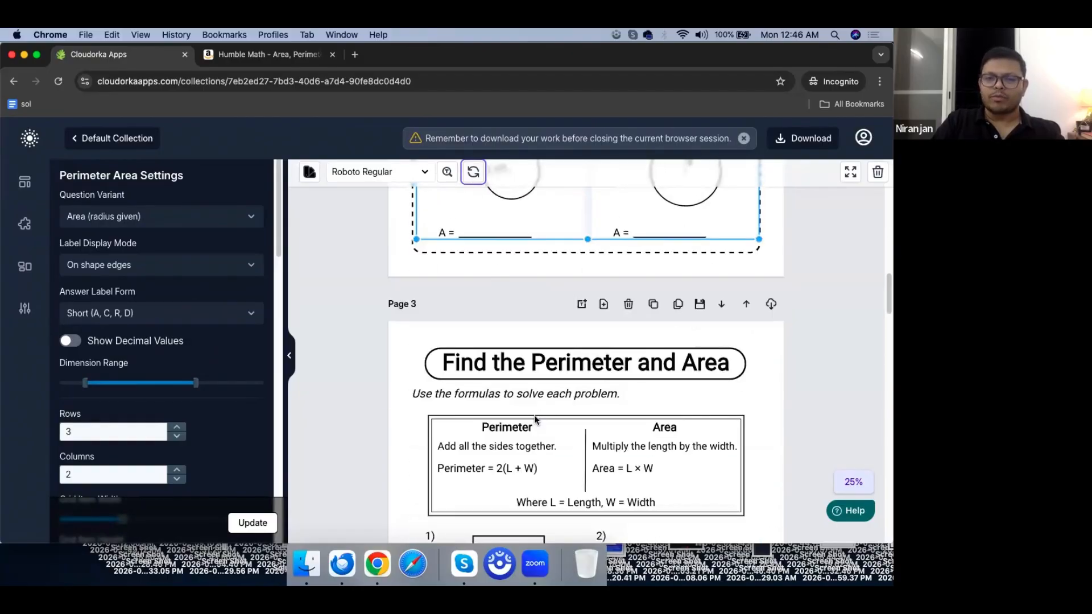
{"action": "scroll", "coordinate": [534, 420], "scroll_direction": "down", "scroll_amount": 5}
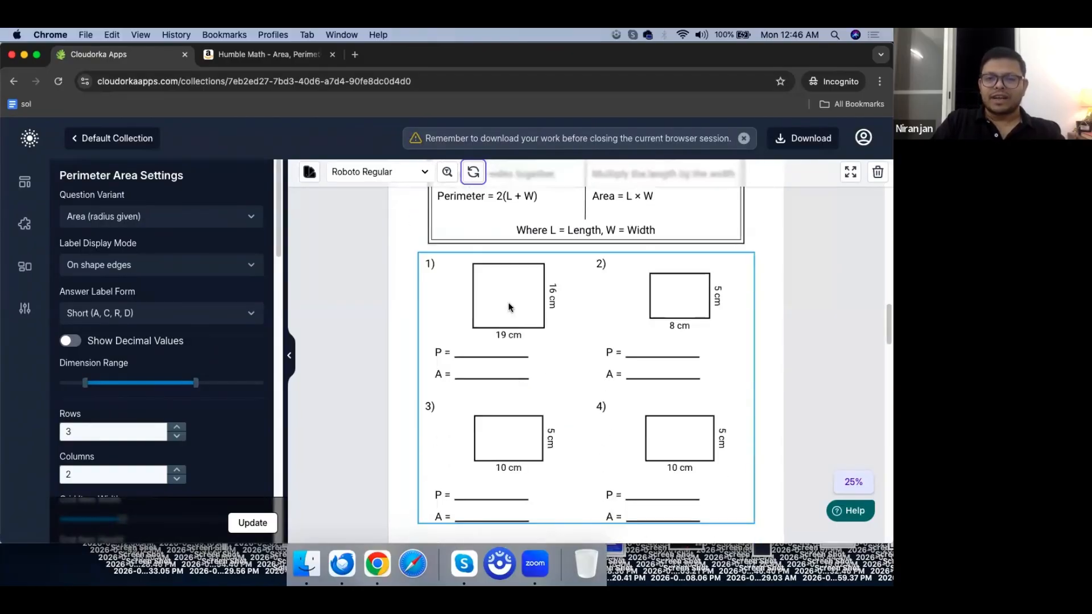
Step: Regenerate the data of the rectangle problem grid on page 3, Find the Perimeter and Area, several times
{"action": "scroll", "coordinate": [396, 407], "scroll_direction": "down", "scroll_amount": 3}
{"action": "scroll", "coordinate": [396, 407], "scroll_direction": "up", "scroll_amount": 10}
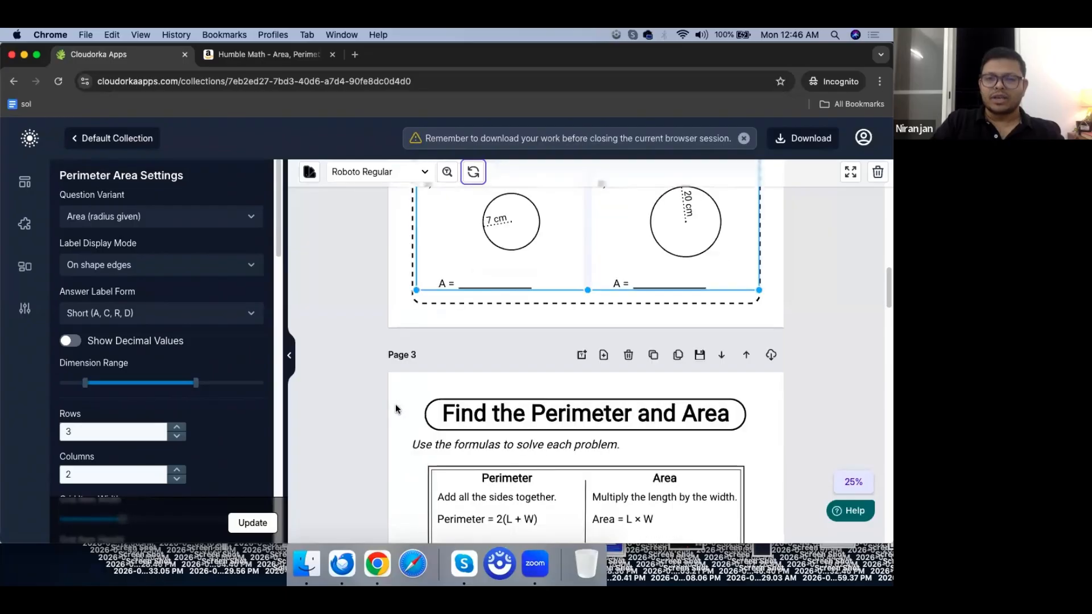
{"action": "scroll", "coordinate": [396, 407], "scroll_direction": "down", "scroll_amount": 3}
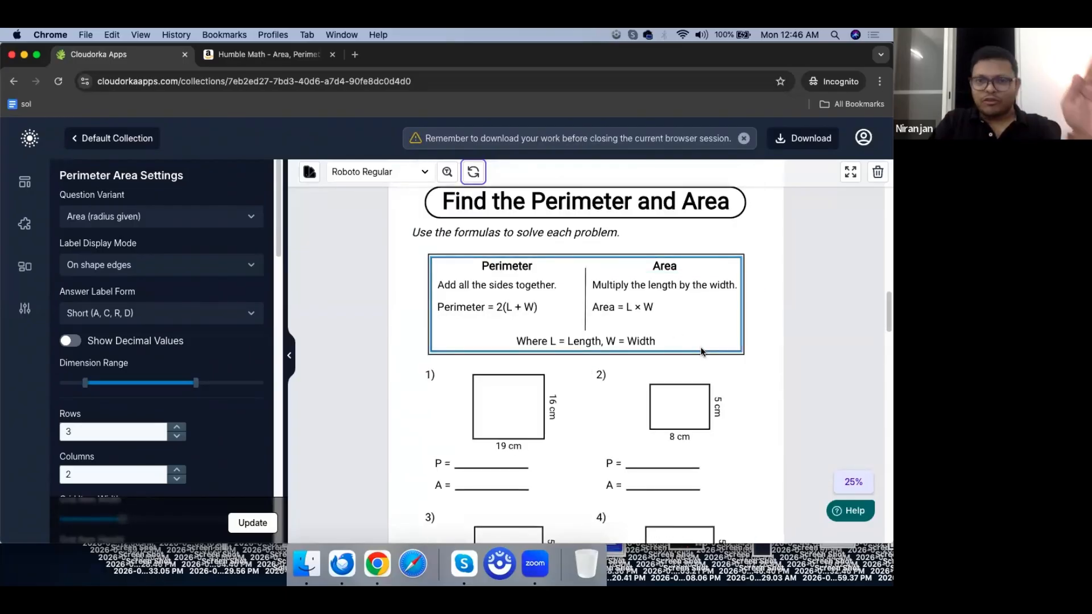
{"action": "left_click", "coordinate": [499, 422]}
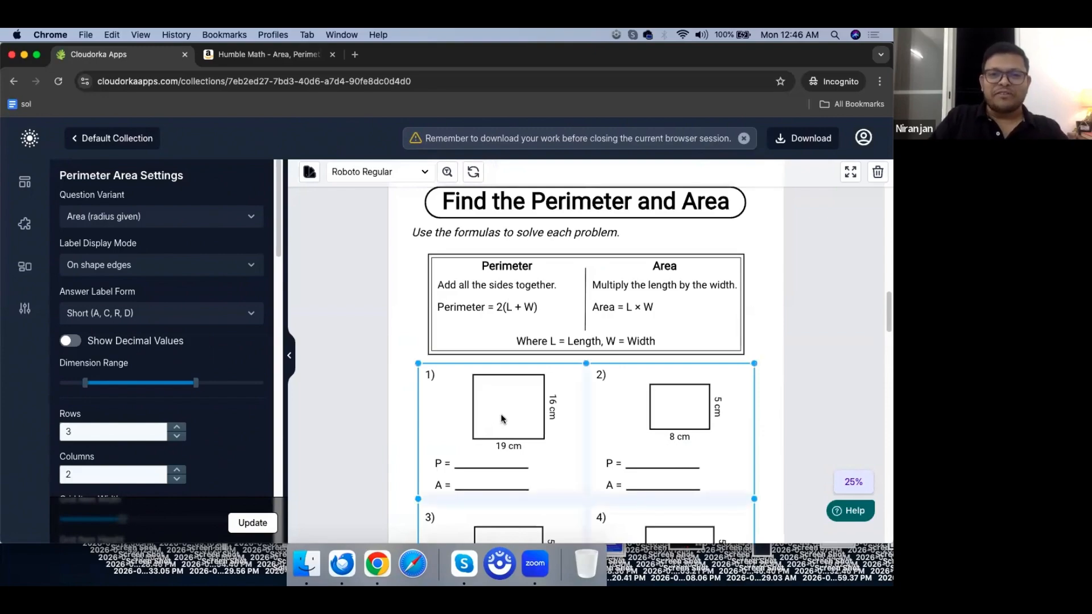
{"action": "left_click", "coordinate": [473, 173]}
{"action": "left_click", "coordinate": [473, 172]}
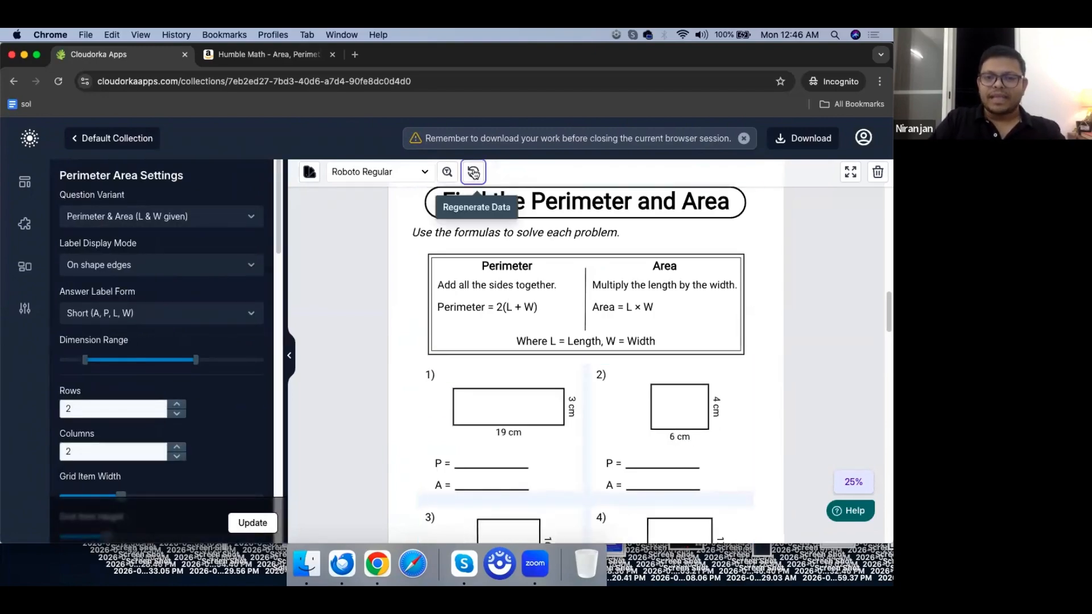
{"action": "left_click", "coordinate": [473, 173]}
{"action": "left_click", "coordinate": [473, 173]}
{"action": "left_click", "coordinate": [473, 172]}
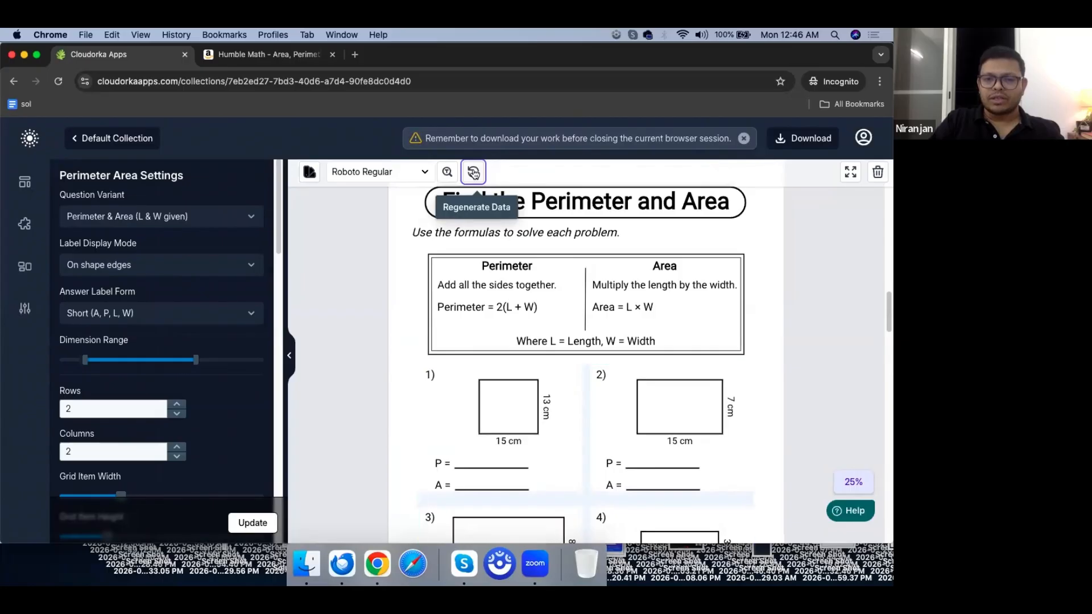
{"action": "left_click", "coordinate": [473, 173]}
{"action": "left_click", "coordinate": [472, 173]}
Step: Regenerate the data of the circle problem grid on page 4 several times and deselect the grid
{"action": "scroll", "coordinate": [415, 403], "scroll_direction": "down", "scroll_amount": 5}
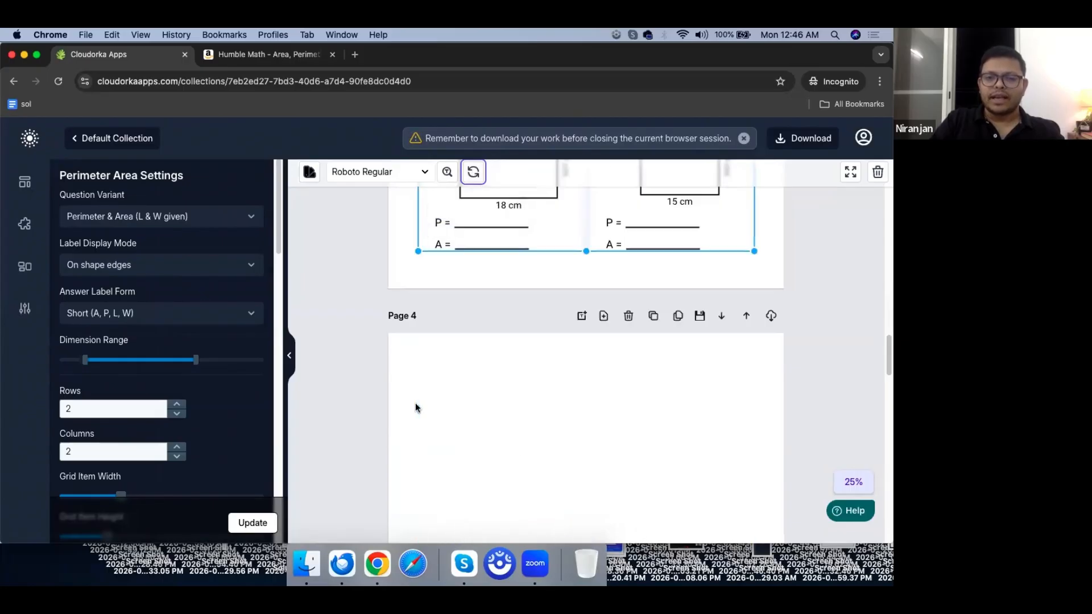
{"action": "scroll", "coordinate": [523, 466], "scroll_direction": "down", "scroll_amount": 3}
{"action": "scroll", "coordinate": [518, 398], "scroll_direction": "down", "scroll_amount": 3}
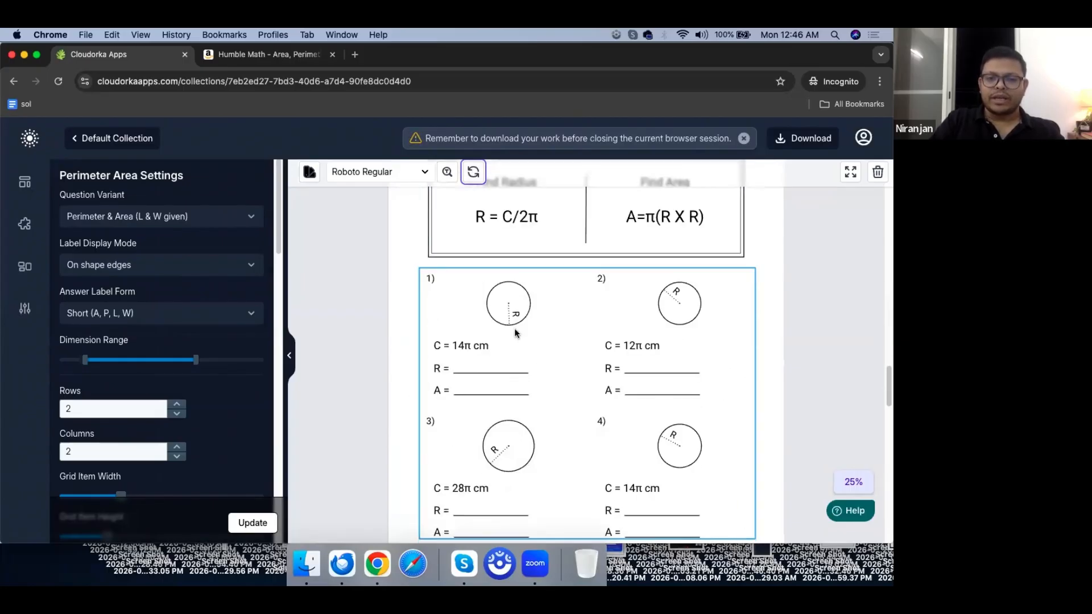
{"action": "left_click", "coordinate": [514, 329]}
{"action": "left_click", "coordinate": [476, 175]}
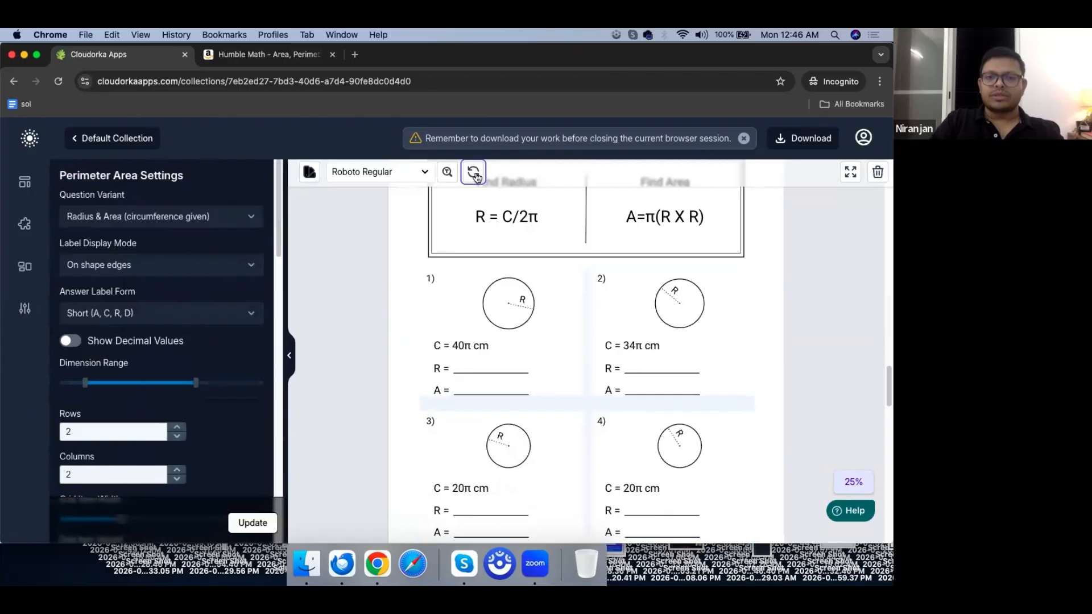
{"action": "left_click", "coordinate": [475, 175]}
{"action": "left_click", "coordinate": [476, 175]}
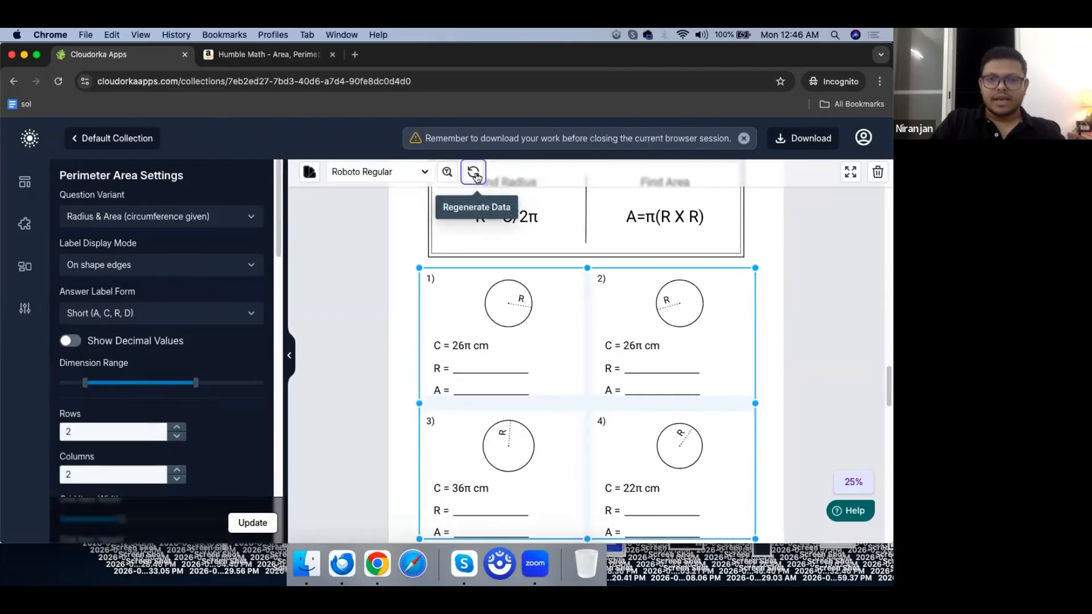
{"action": "left_click", "coordinate": [476, 174]}
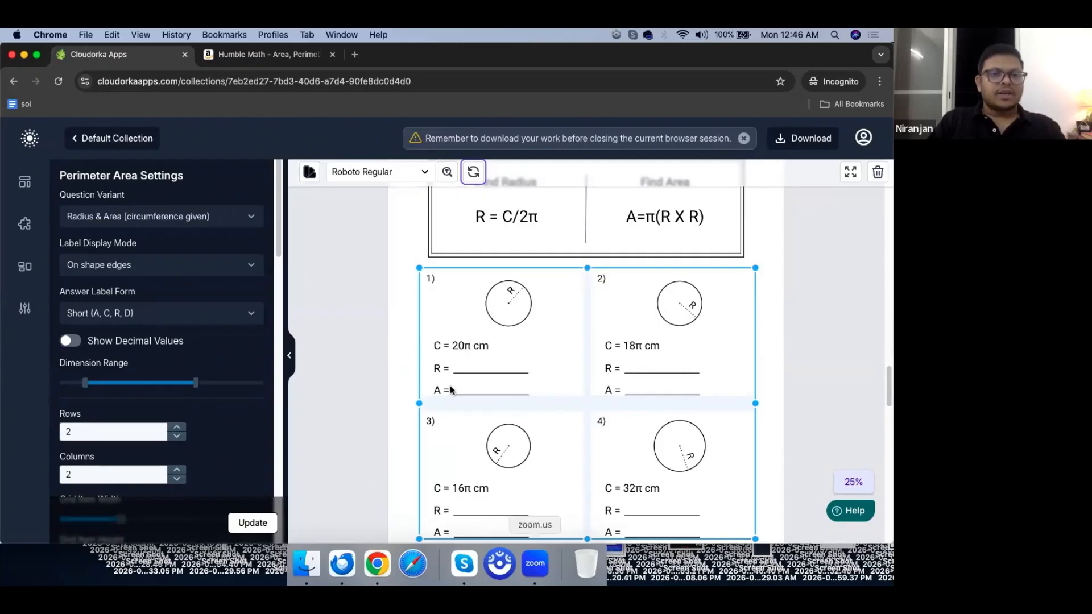
{"action": "left_click", "coordinate": [336, 381]}
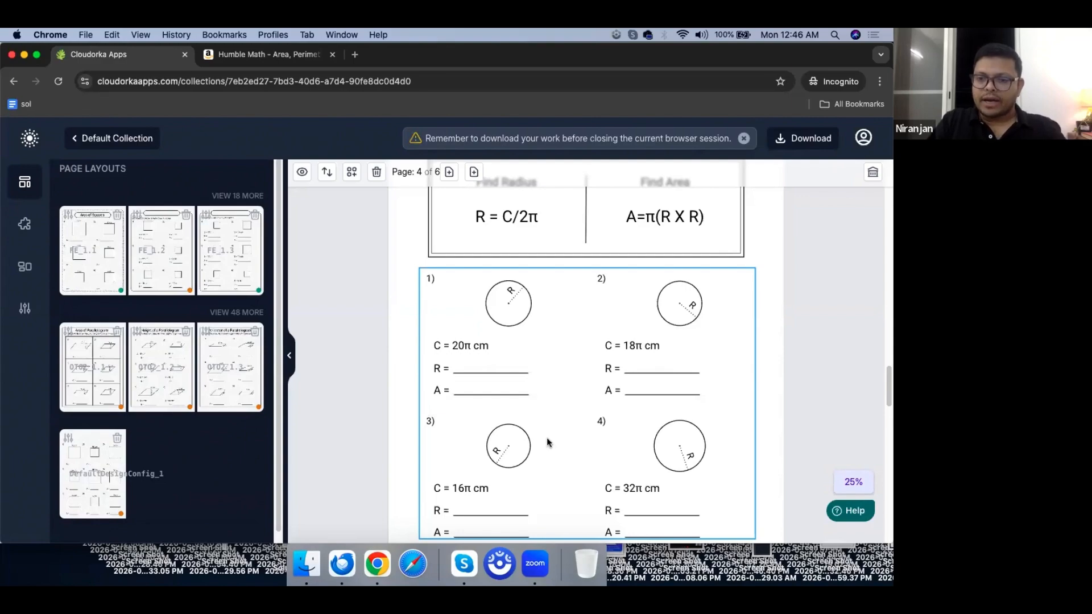
{"action": "left_click", "coordinate": [316, 441]}
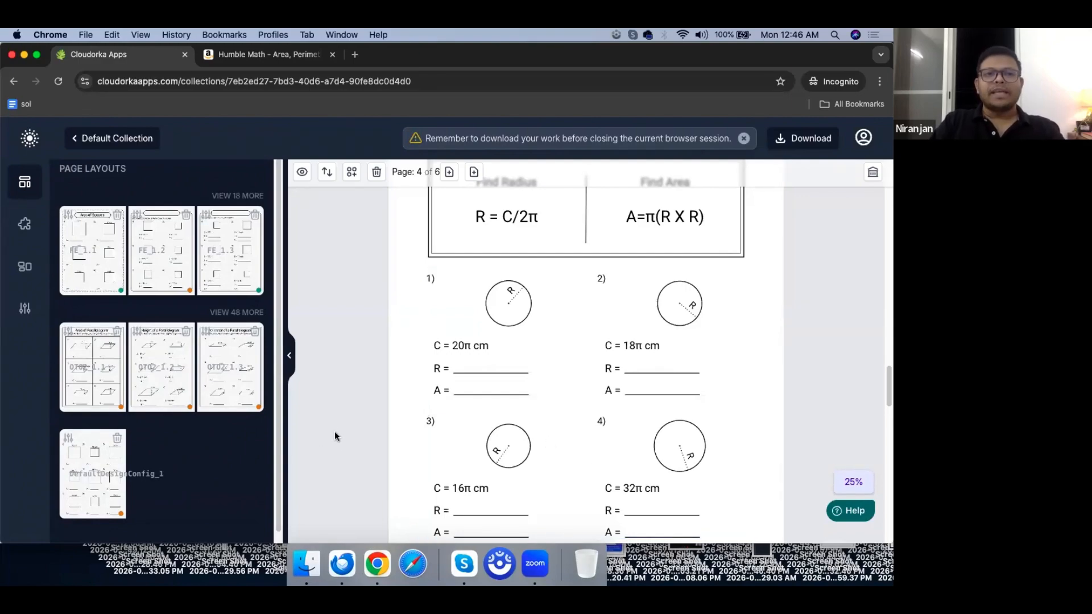
Step: Switch to the PAWG Webinar1 spreadsheet in Google Sheets and go to the beginning of the Pedagoical Flow sheet
{"action": "left_click_drag", "start_coordinate": [415, 64], "coordinate": [502, 55]}
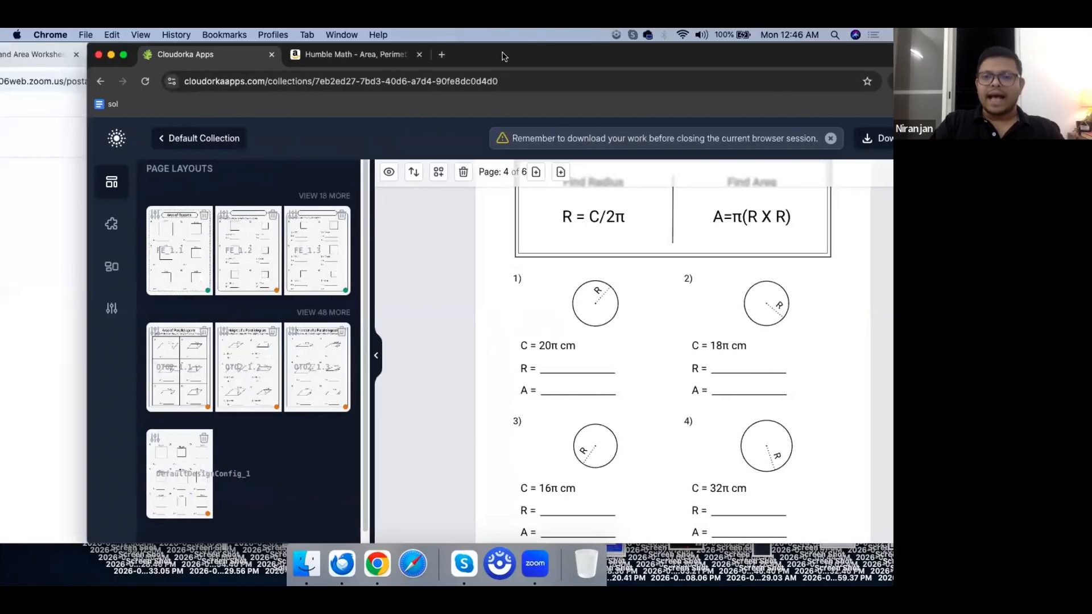
{"action": "left_click", "coordinate": [25, 256]}
{"action": "left_click", "coordinate": [156, 53]}
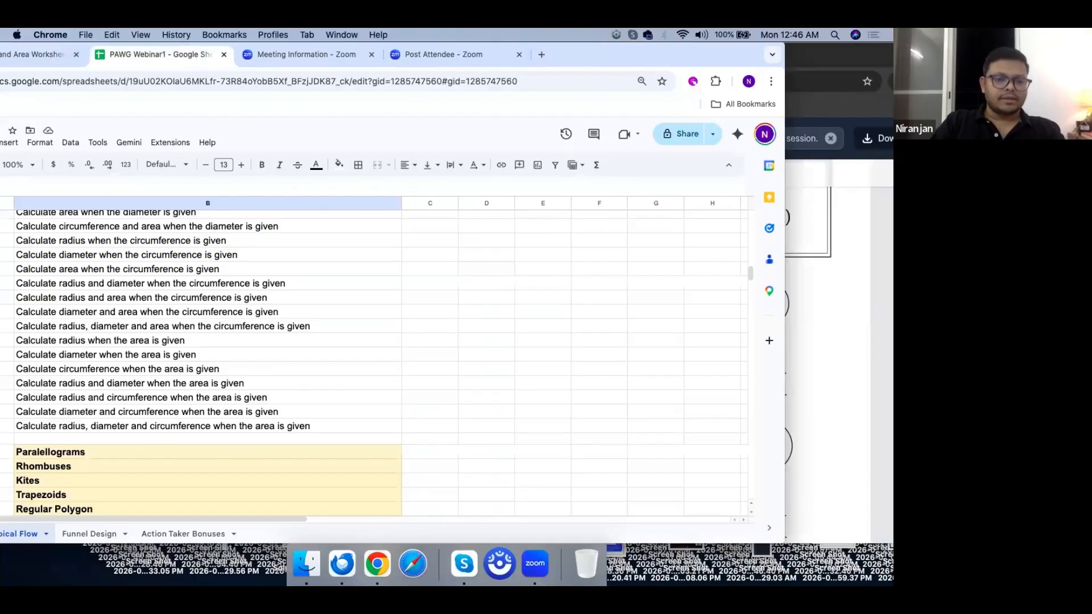
{"action": "double_click", "coordinate": [643, 56]}
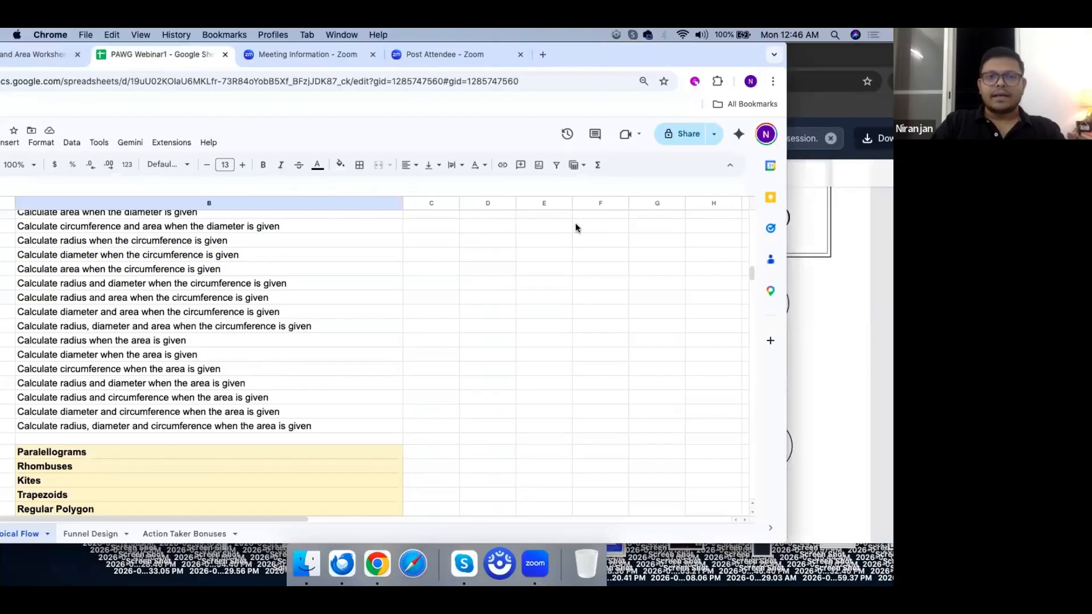
{"action": "scroll", "coordinate": [390, 369], "scroll_direction": "up", "scroll_amount": 20}
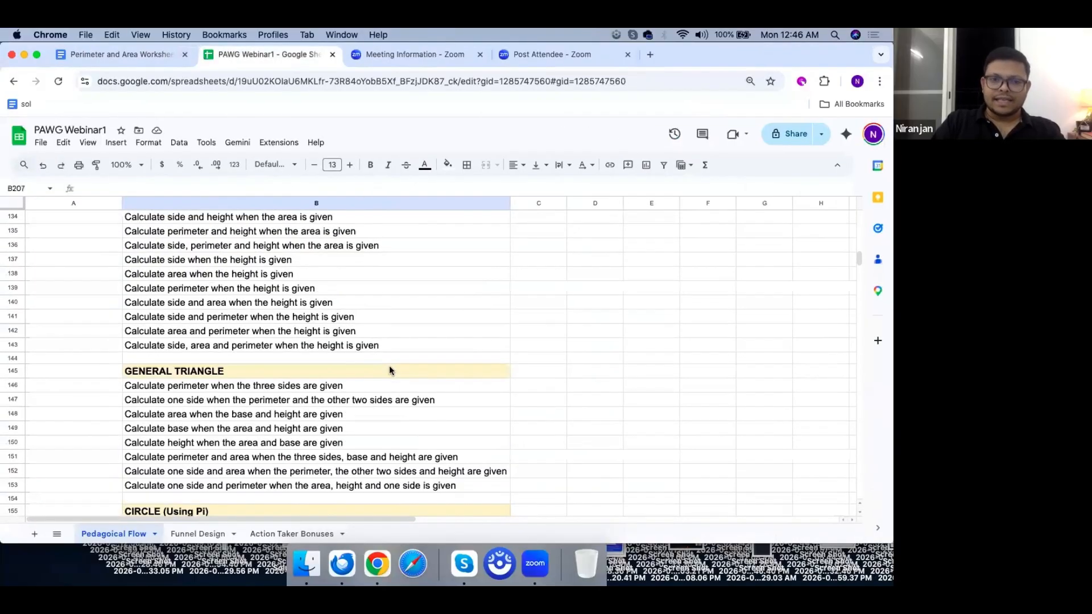
{"action": "scroll", "coordinate": [390, 370], "scroll_direction": "up", "scroll_amount": 15}
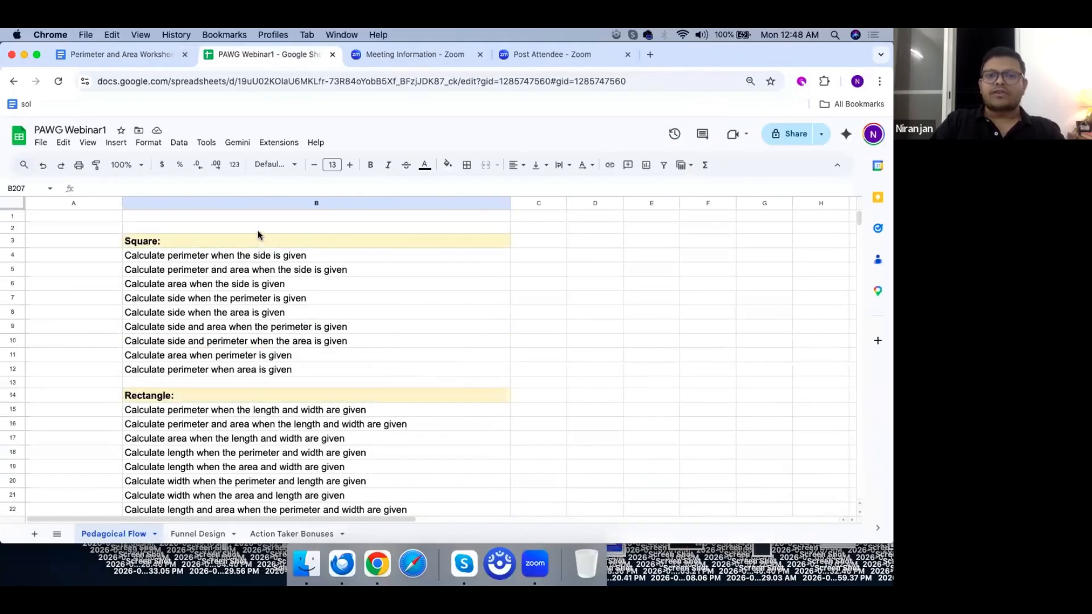
Step: Review the Square section's problem types row by row, from the heading in B3 down to B12
{"action": "left_click", "coordinate": [257, 240]}
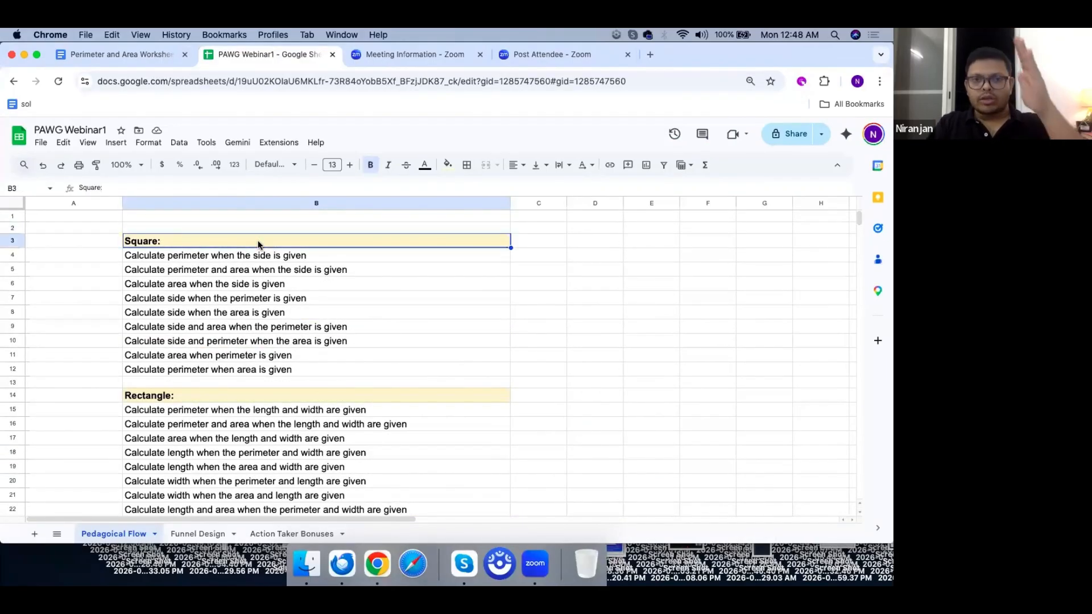
{"action": "left_click_drag", "start_coordinate": [272, 256], "coordinate": [272, 370]}
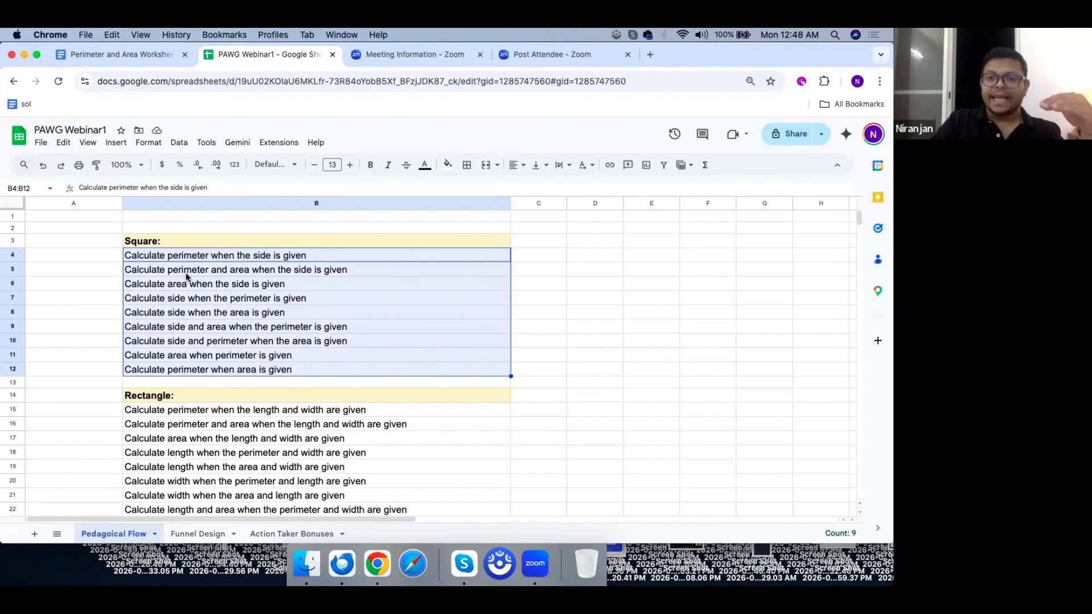
{"action": "left_click", "coordinate": [311, 275]}
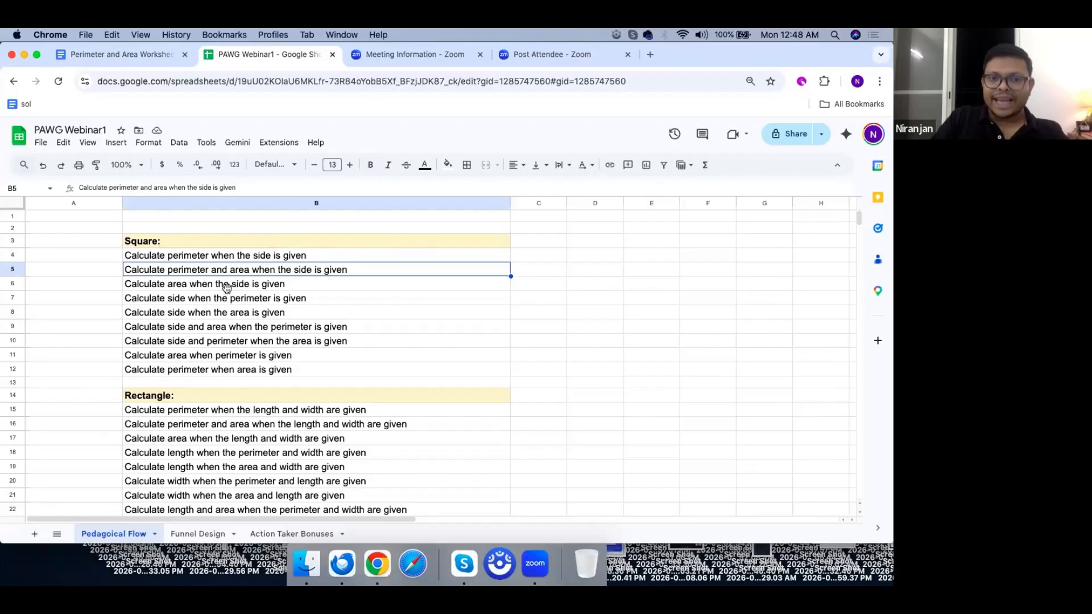
{"action": "left_click", "coordinate": [226, 287]}
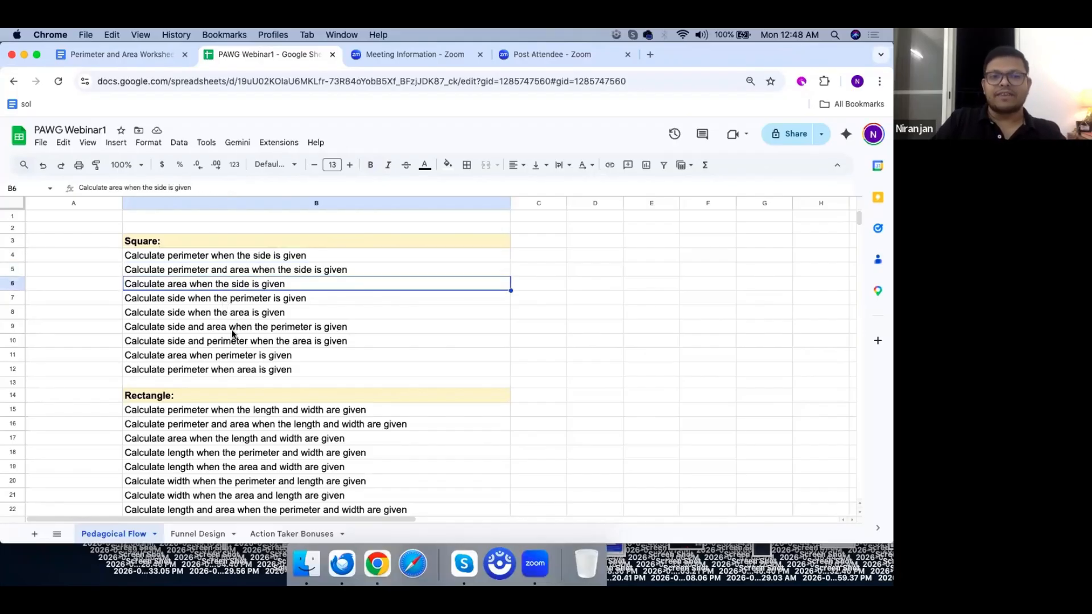
{"action": "left_click", "coordinate": [293, 326]}
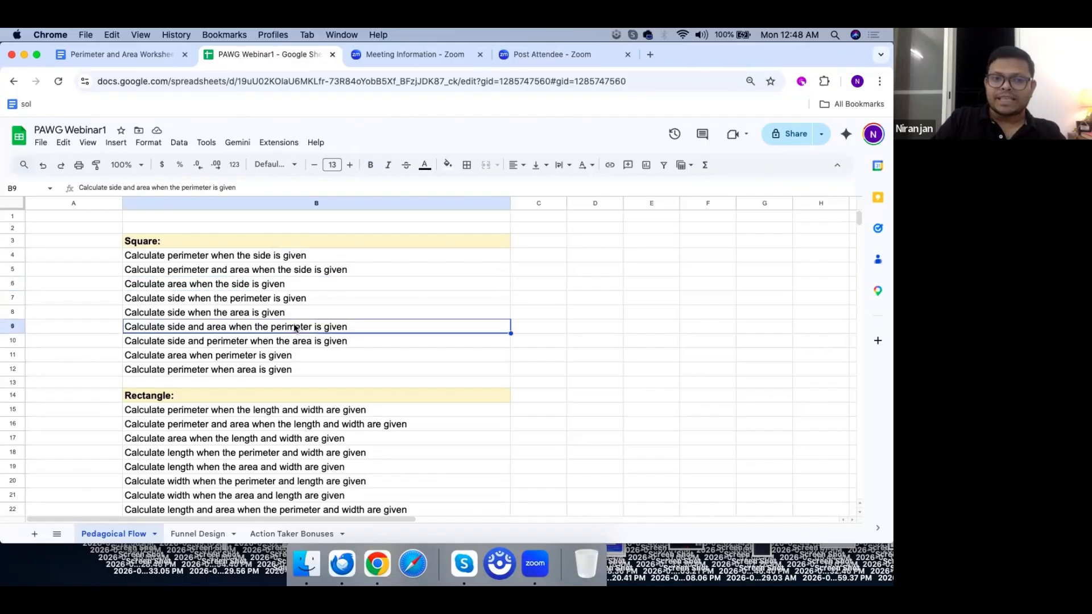
{"action": "left_click", "coordinate": [337, 347]}
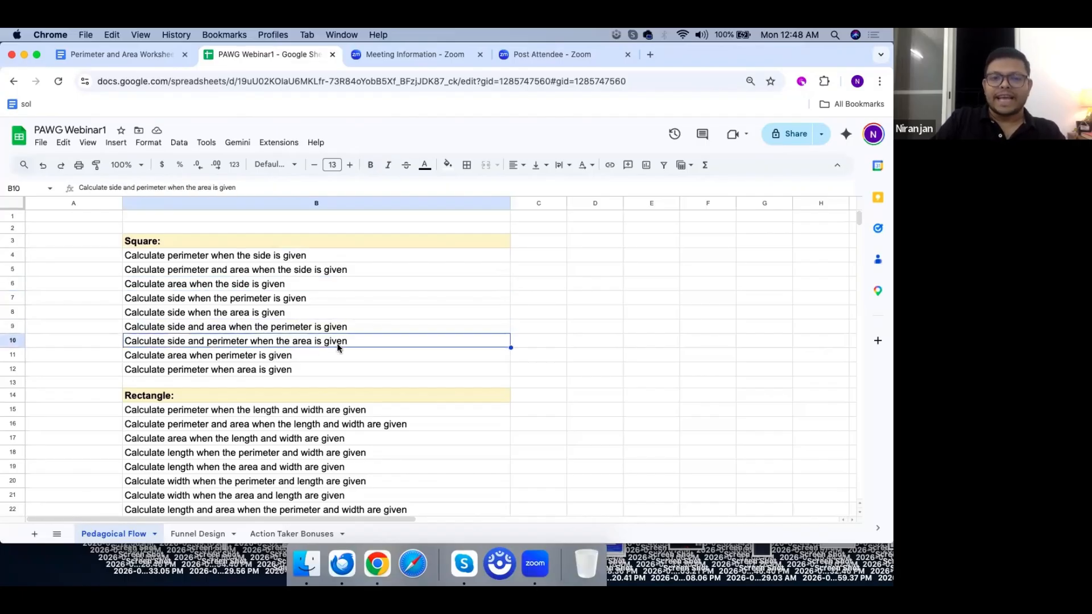
{"action": "left_click", "coordinate": [199, 357]}
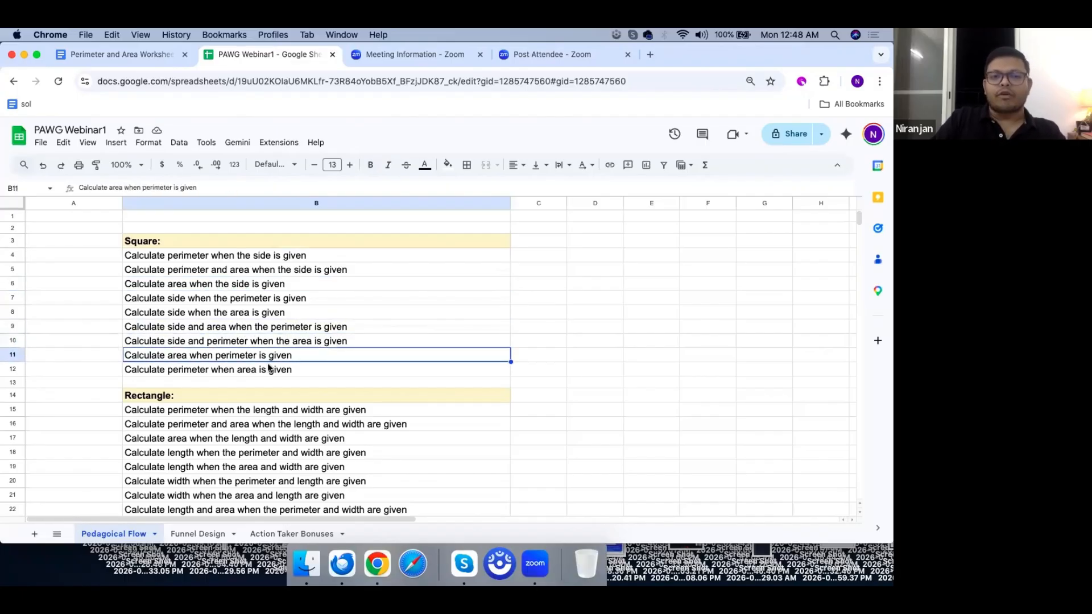
{"action": "left_click", "coordinate": [210, 371]}
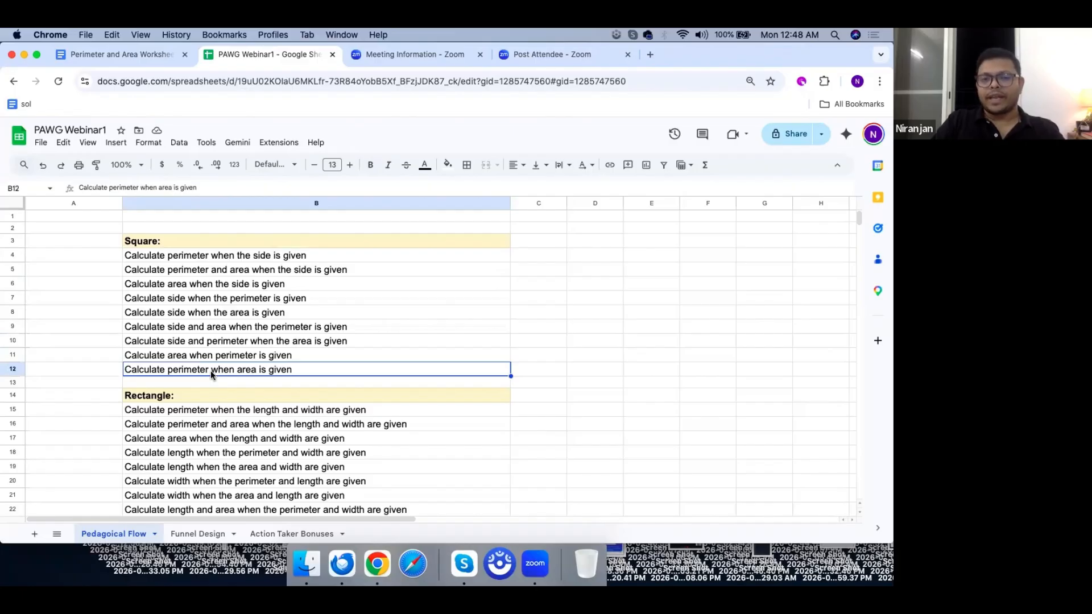
Step: Highlight the complete list of Square problem types, B4:B12, to examine it as a group
{"action": "left_click_drag", "start_coordinate": [367, 255], "coordinate": [379, 370]}
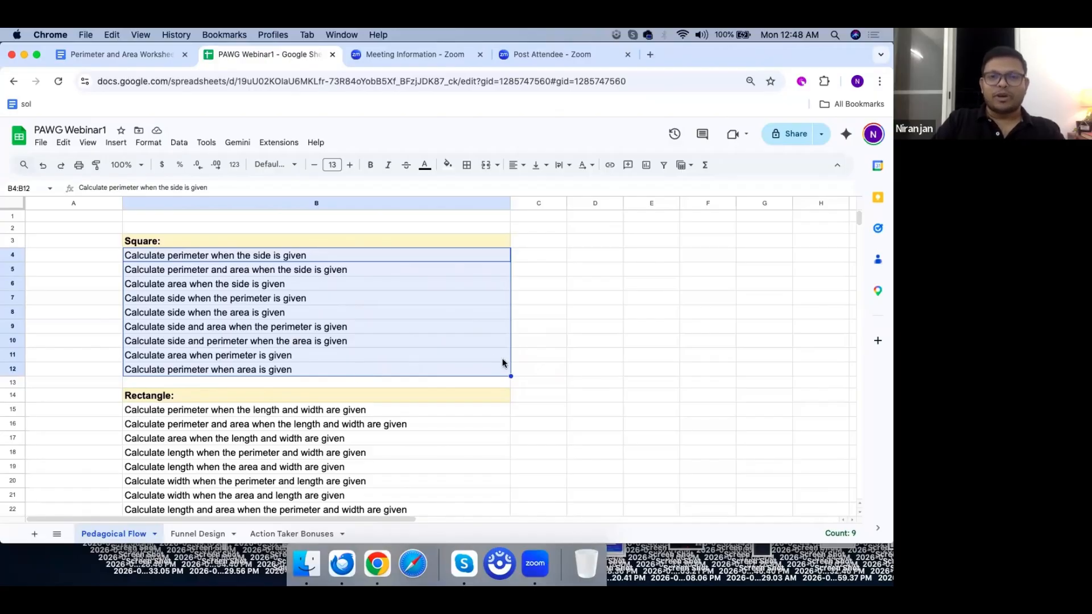
{"action": "left_click", "coordinate": [566, 370]}
{"action": "left_click_drag", "start_coordinate": [418, 258], "coordinate": [434, 370]}
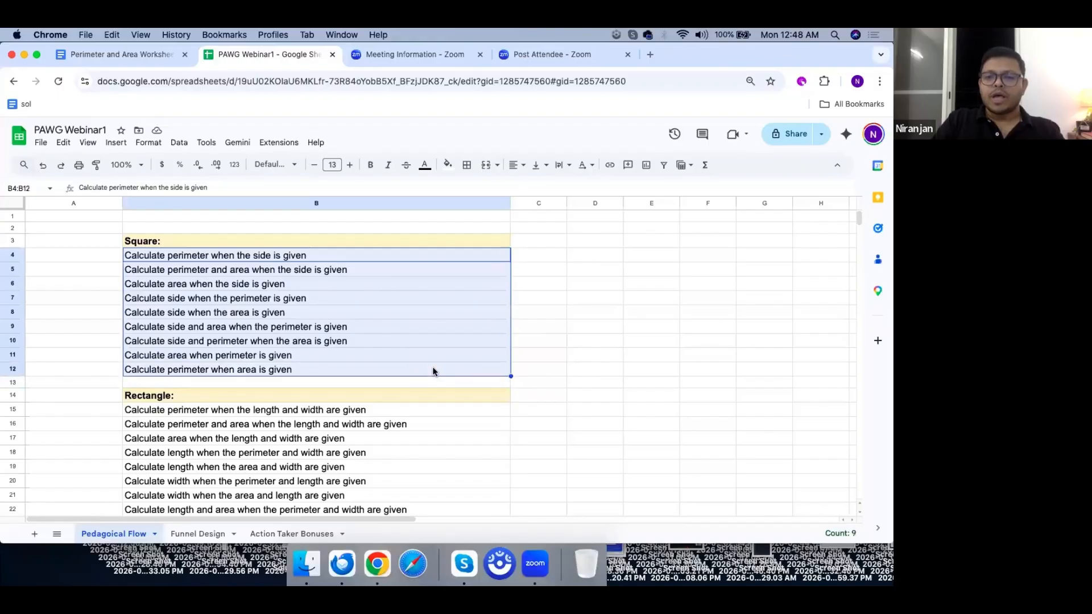
{"action": "left_click", "coordinate": [552, 357]}
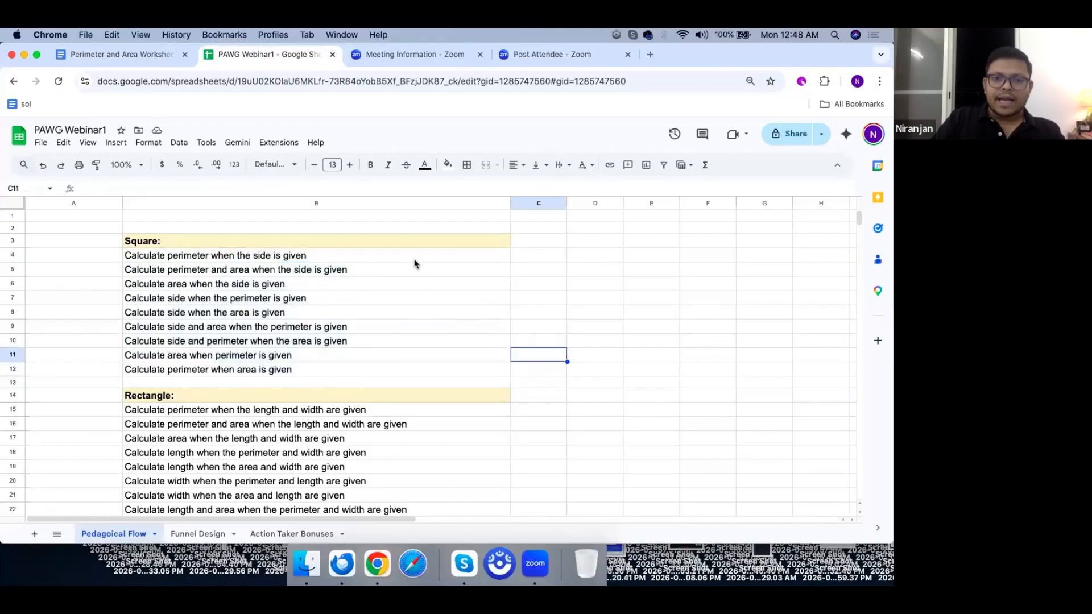
{"action": "left_click_drag", "start_coordinate": [414, 258], "coordinate": [412, 369]}
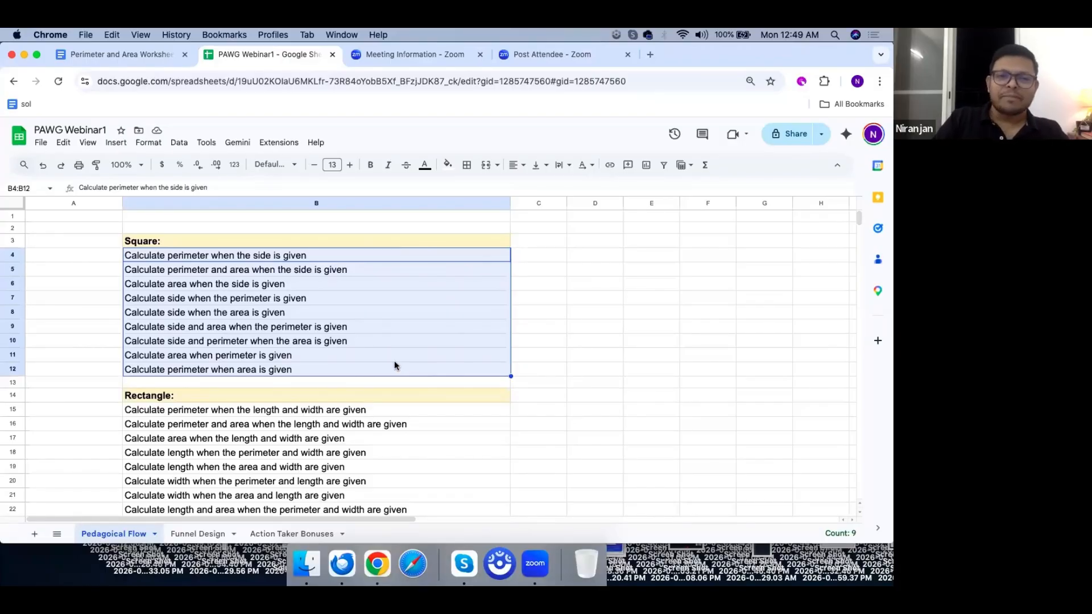
{"action": "left_click", "coordinate": [320, 368]}
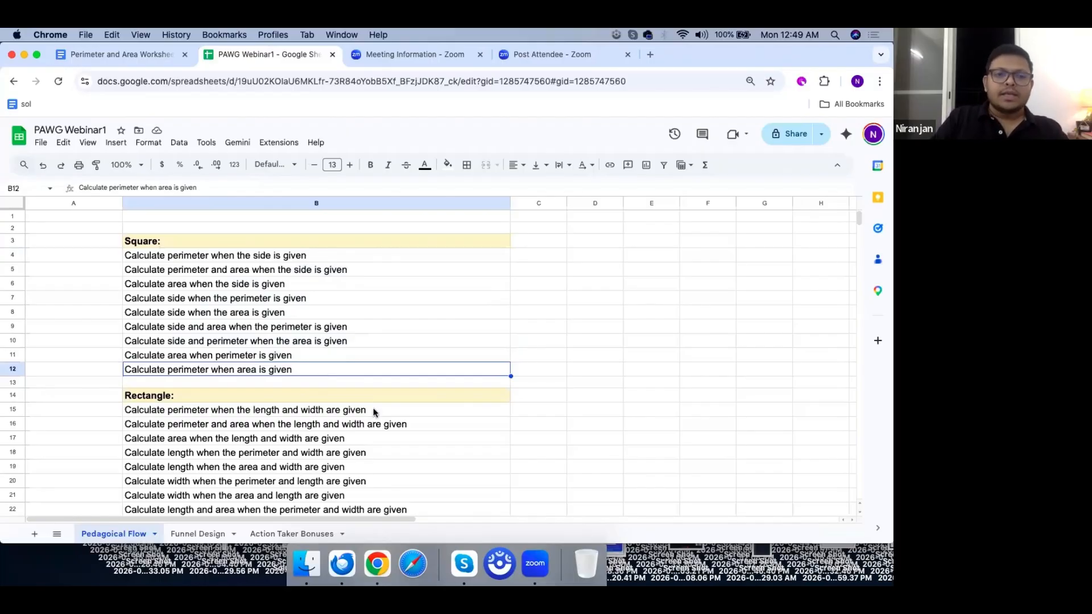
Step: Highlight the Rectangle problem types in B15:B27 and examine the list through to the RIGHT TRIANGLE section
{"action": "scroll", "coordinate": [374, 412], "scroll_direction": "down", "scroll_amount": 5}
{"action": "left_click_drag", "start_coordinate": [348, 270], "coordinate": [354, 441]}
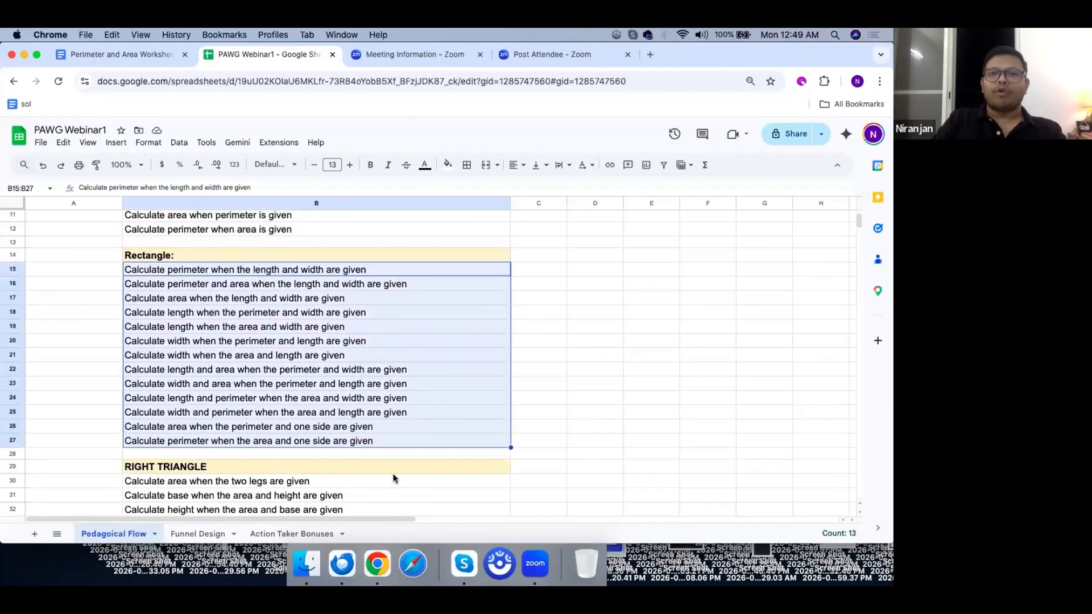
{"action": "scroll", "coordinate": [393, 479], "scroll_direction": "up", "scroll_amount": 5}
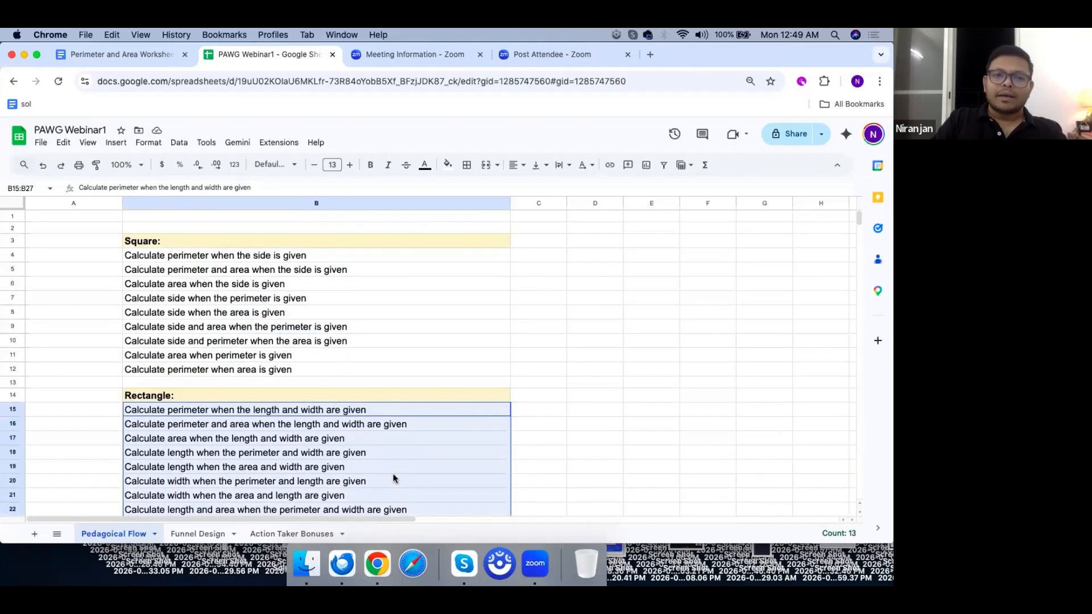
{"action": "scroll", "coordinate": [249, 447], "scroll_direction": "down", "scroll_amount": 3}
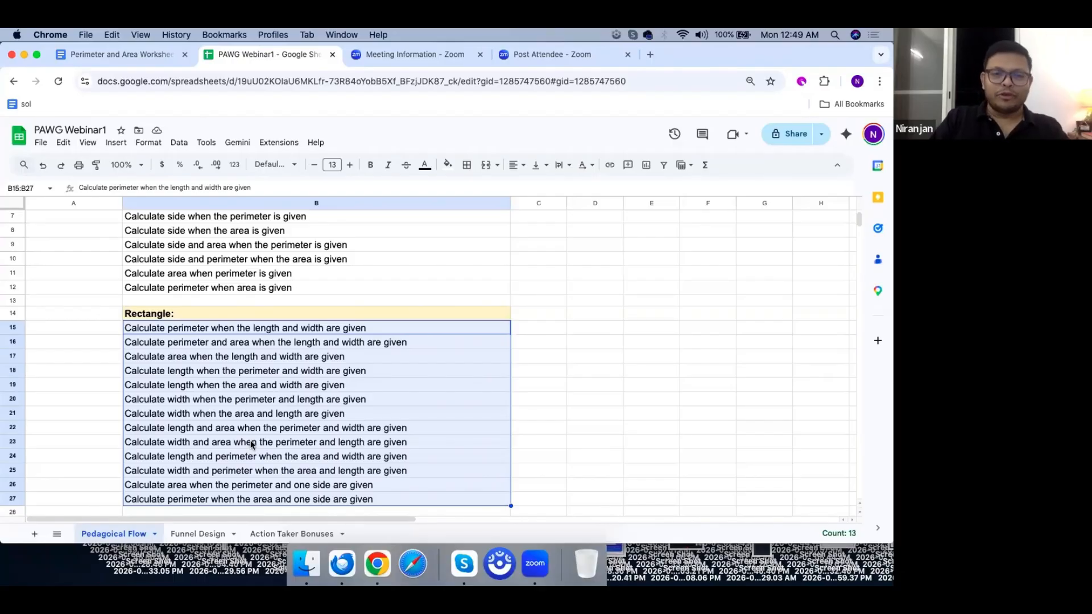
{"action": "scroll", "coordinate": [253, 446], "scroll_direction": "down", "scroll_amount": 3}
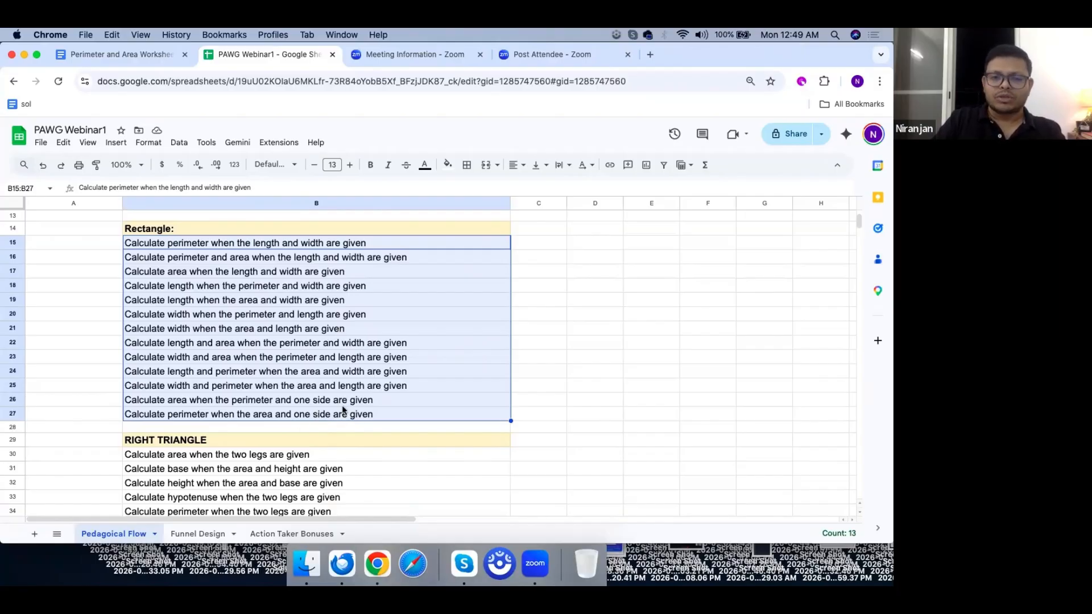
{"action": "scroll", "coordinate": [408, 476], "scroll_direction": "down", "scroll_amount": 5}
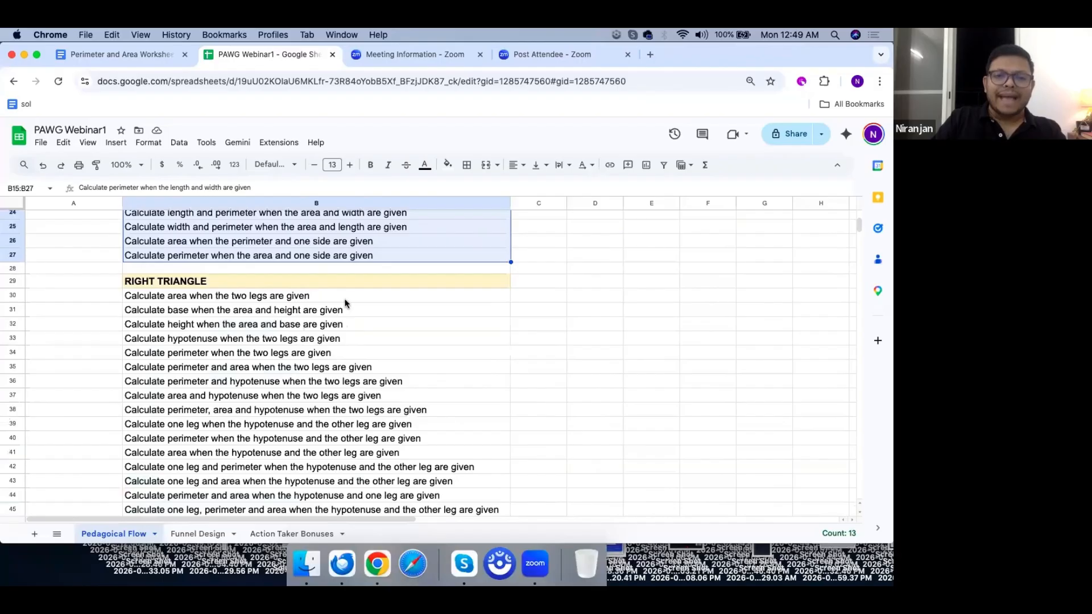
Step: Highlight all triangle problem types from RIGHT TRIANGLE through GENERAL TRIANGLE, B30:B153, and examine the range from start to end
{"action": "left_click_drag", "start_coordinate": [341, 297], "coordinate": [422, 337]}
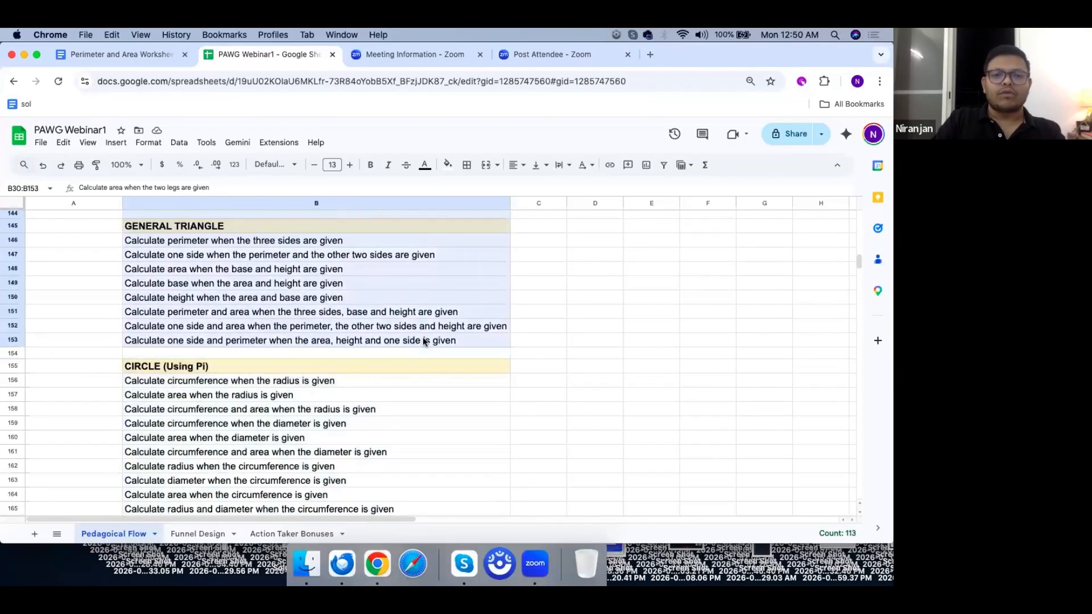
{"action": "scroll", "coordinate": [422, 410], "scroll_direction": "up", "scroll_amount": 10}
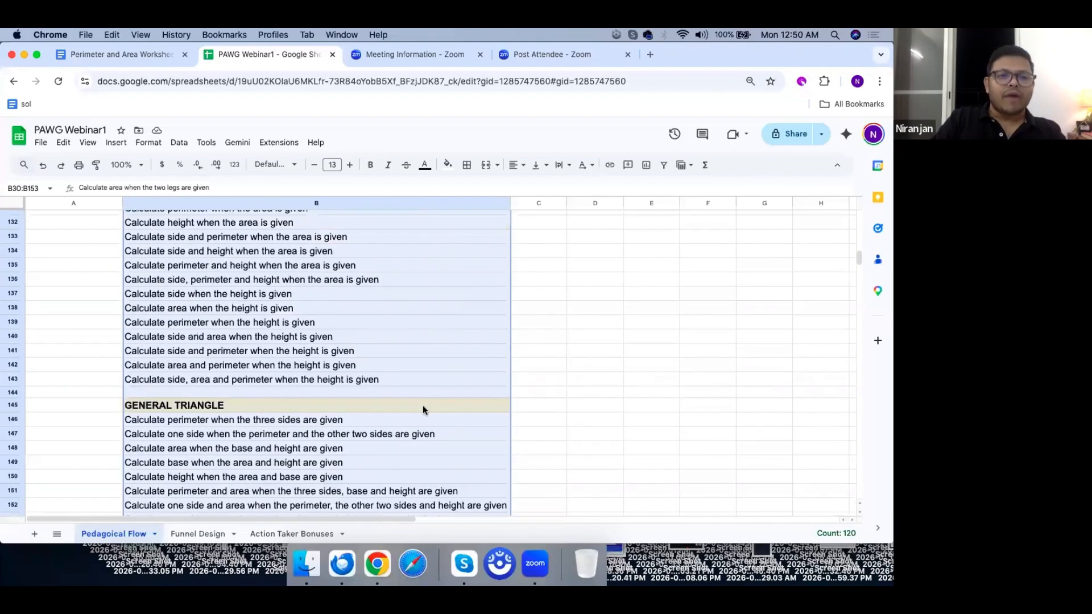
{"action": "scroll", "coordinate": [422, 405], "scroll_direction": "up", "scroll_amount": 20}
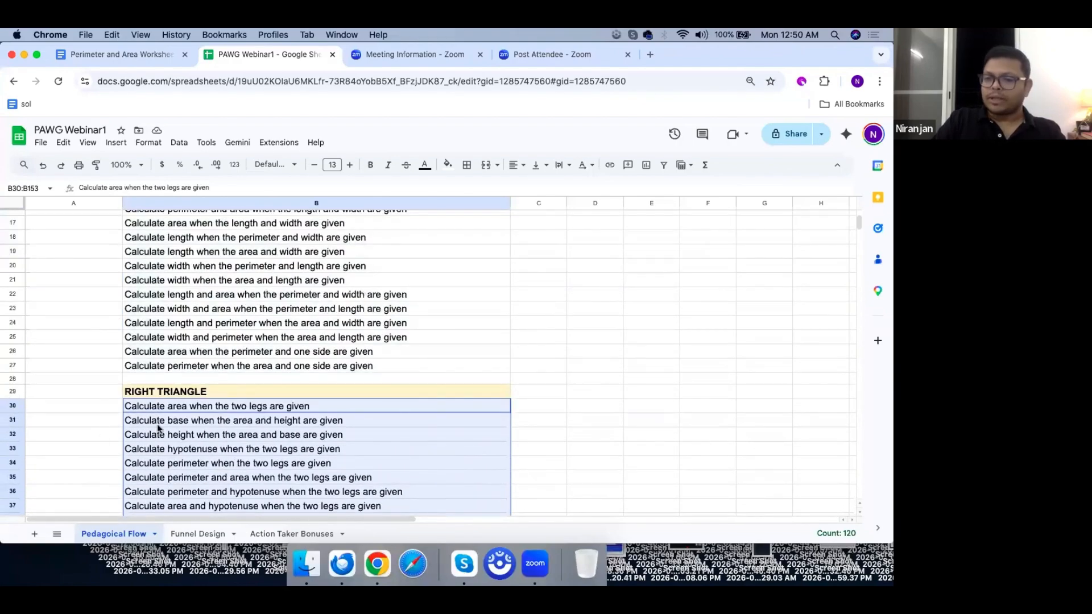
{"action": "scroll", "coordinate": [299, 427], "scroll_direction": "down", "scroll_amount": 20}
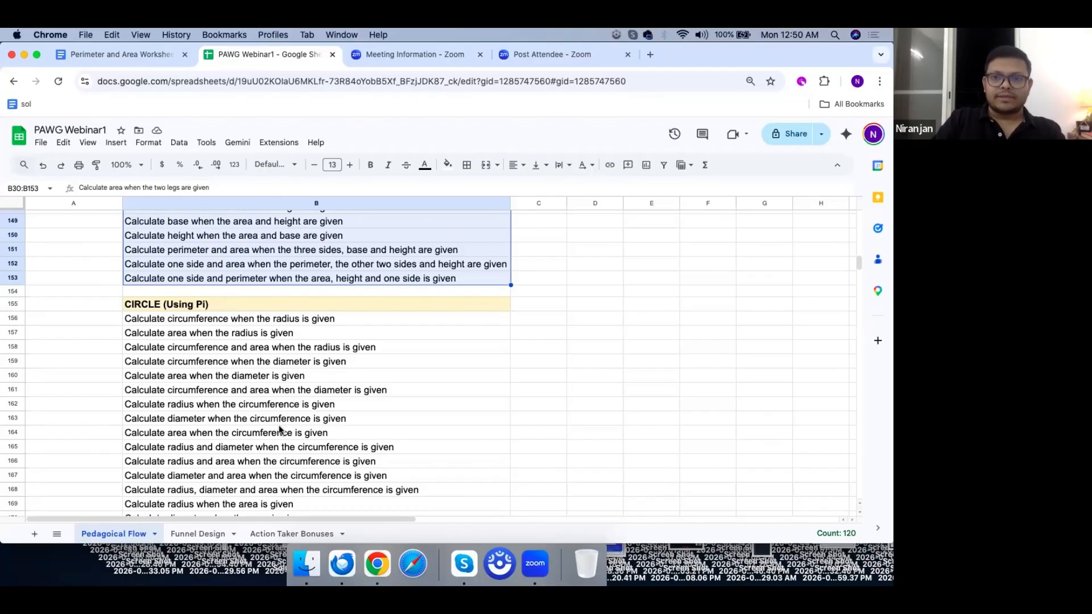
Step: Review the CIRCLE (Using Pi) problem types by highlighting B156:B175, then select the section's heading in B155
{"action": "left_click", "coordinate": [294, 322]}
{"action": "left_click", "coordinate": [322, 397]}
{"action": "left_click_drag", "start_coordinate": [356, 316], "coordinate": [362, 507]}
{"action": "left_click_drag", "start_coordinate": [360, 552], "coordinate": [370, 402]}
{"action": "scroll", "coordinate": [375, 470], "scroll_direction": "up", "scroll_amount": 5}
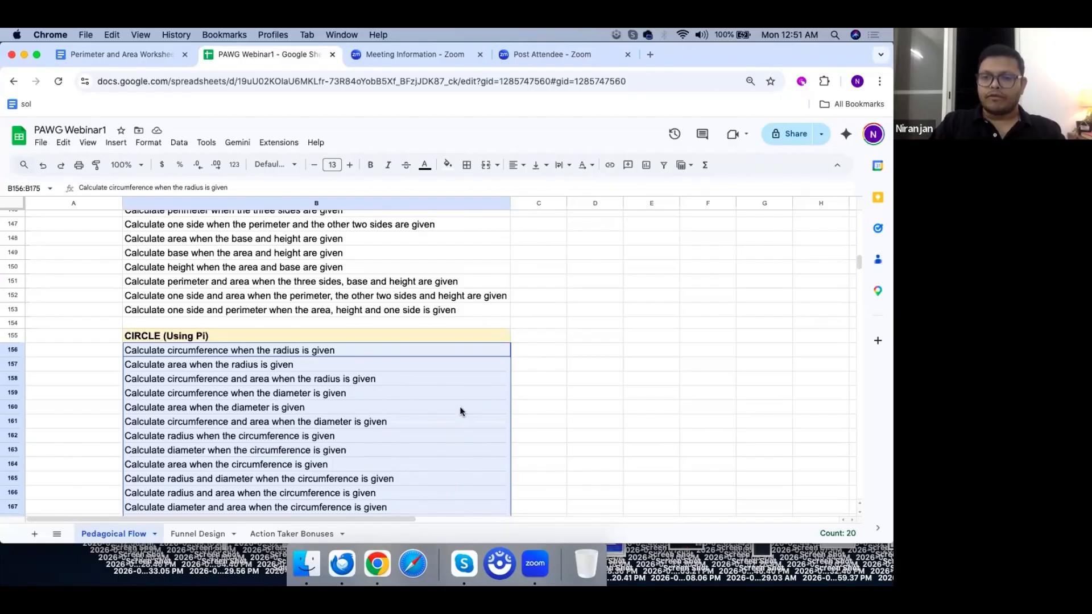
{"action": "left_click", "coordinate": [313, 335]}
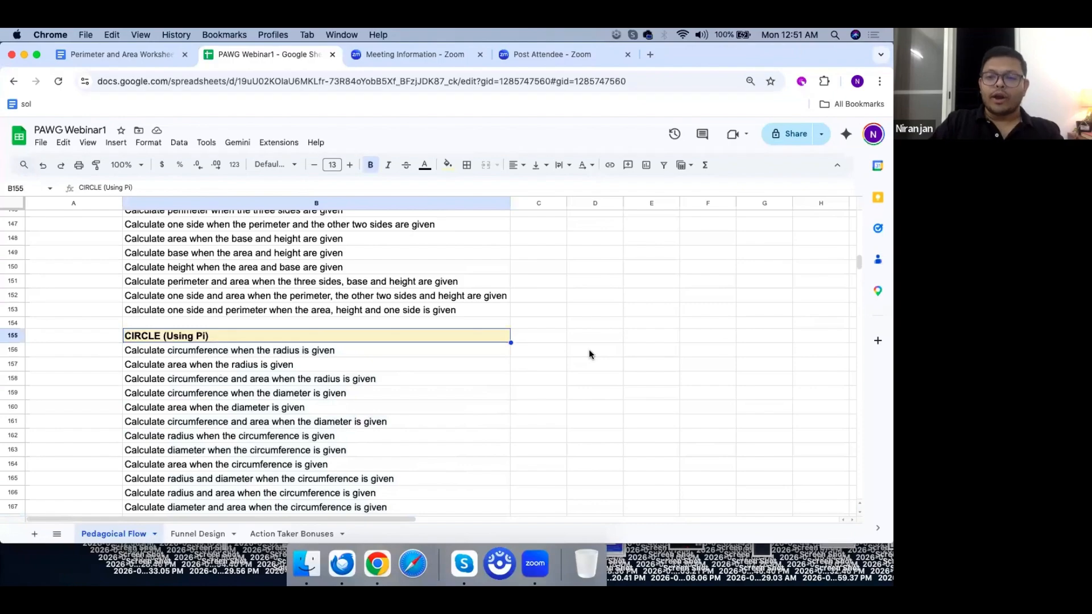
Step: Enter the note "Pi = 3.14" in cell D155 beside the CIRCLE (Using Pi) heading
{"action": "left_click", "coordinate": [588, 335]}
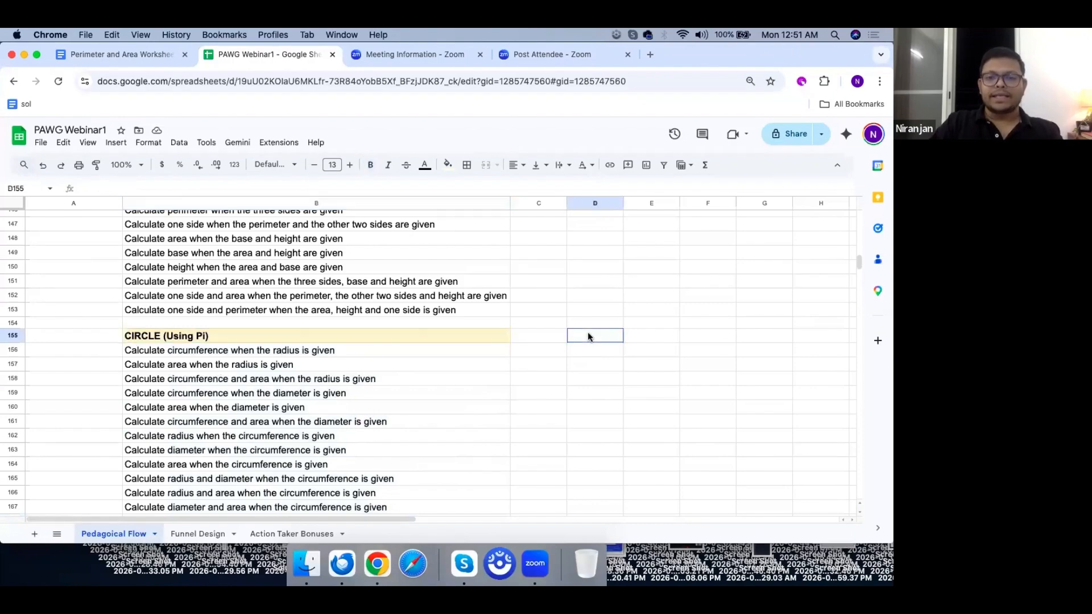
{"action": "type", "text": "Pi = "}
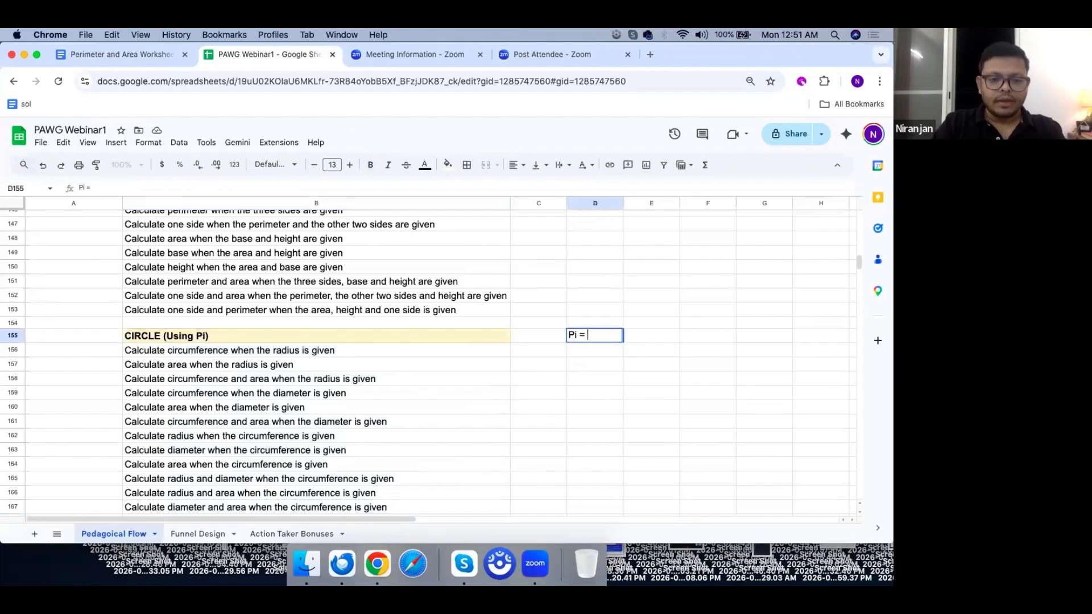
{"action": "type", "text": "3.14"}
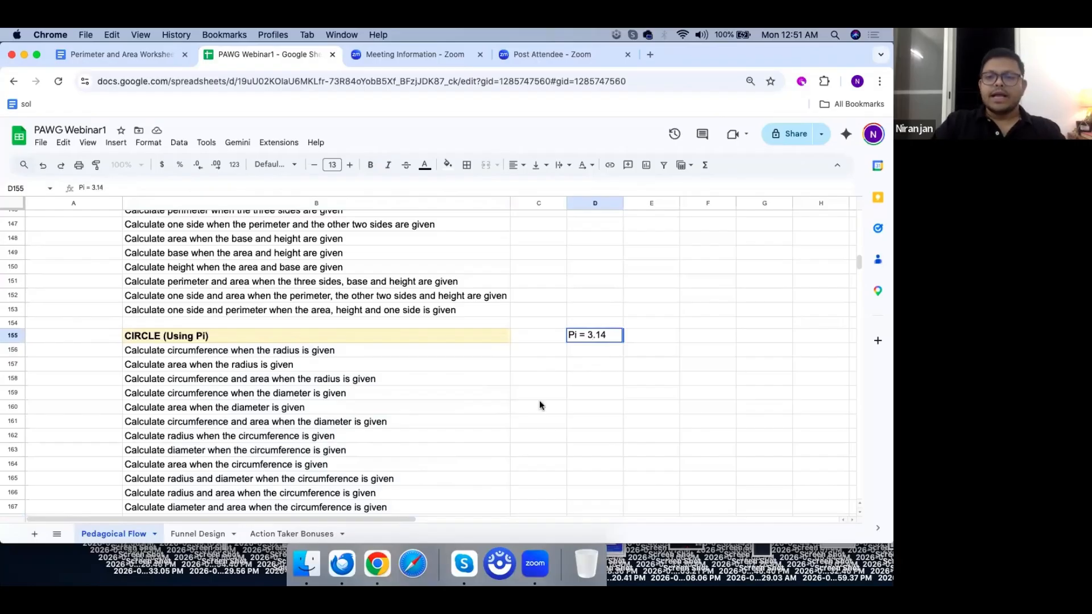
{"action": "left_click", "coordinate": [539, 406]}
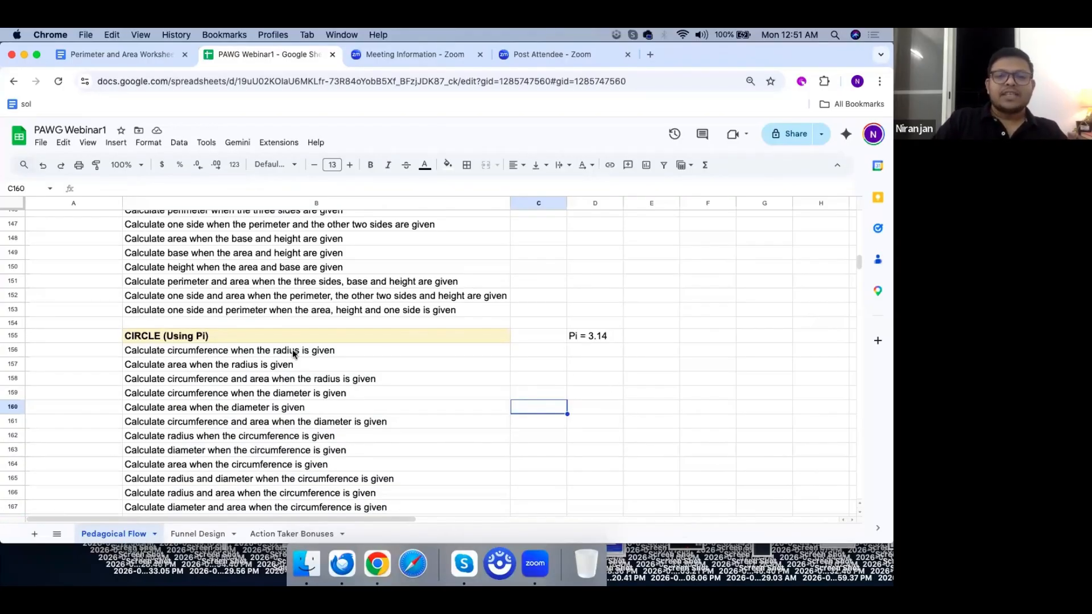
{"action": "left_click", "coordinate": [586, 335]}
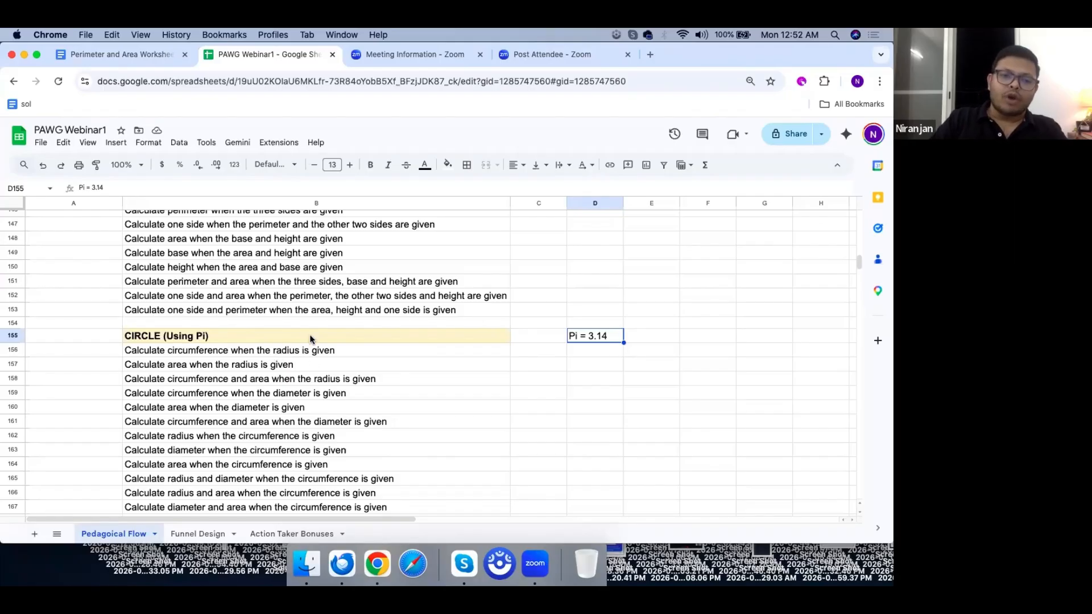
Step: Highlight the problem types of both circle sections, B156:B175 and B178:B197, to compare the two lists
{"action": "scroll", "coordinate": [322, 453], "scroll_direction": "down", "scroll_amount": 3}
{"action": "left_click_drag", "start_coordinate": [326, 275], "coordinate": [330, 499]}
{"action": "scroll", "coordinate": [333, 392], "scroll_direction": "down", "scroll_amount": 4}
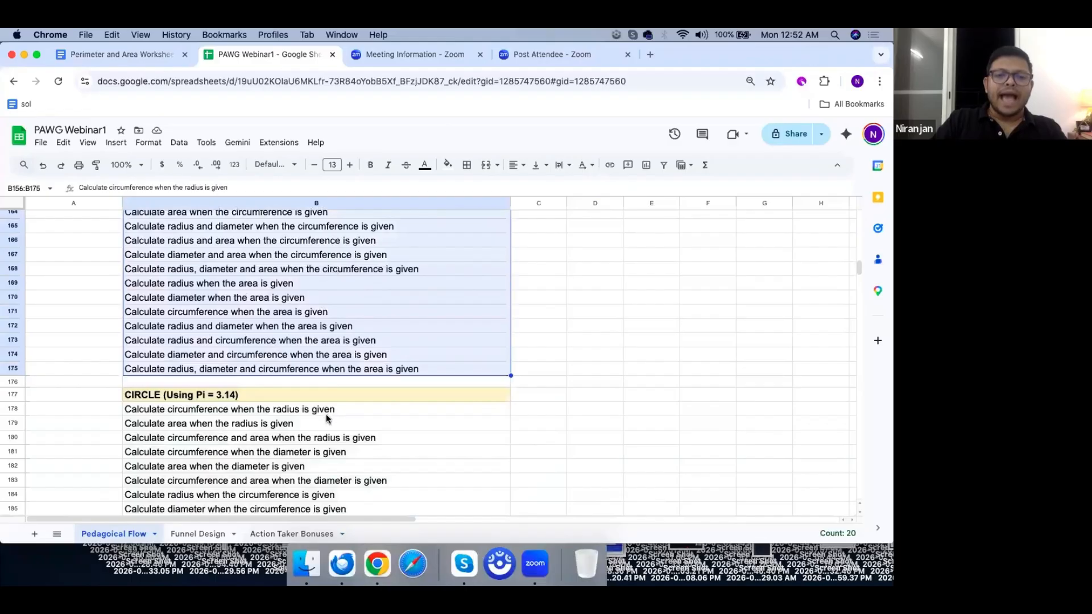
{"action": "left_click", "coordinate": [327, 405]}
{"action": "left_click_drag", "start_coordinate": [328, 407], "coordinate": [362, 341]}
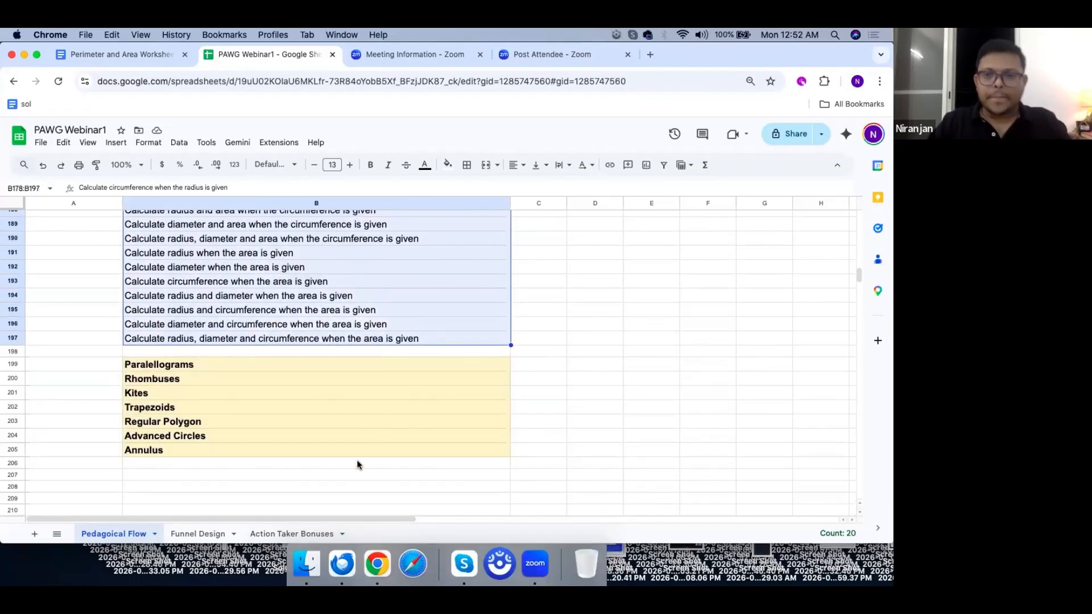
Step: Return to the beginning of the sheet and highlight the Square types in B4:B12, then the Rectangle and RIGHT TRIANGLE types in B15:B45
{"action": "scroll", "coordinate": [363, 443], "scroll_direction": "up", "scroll_amount": 20}
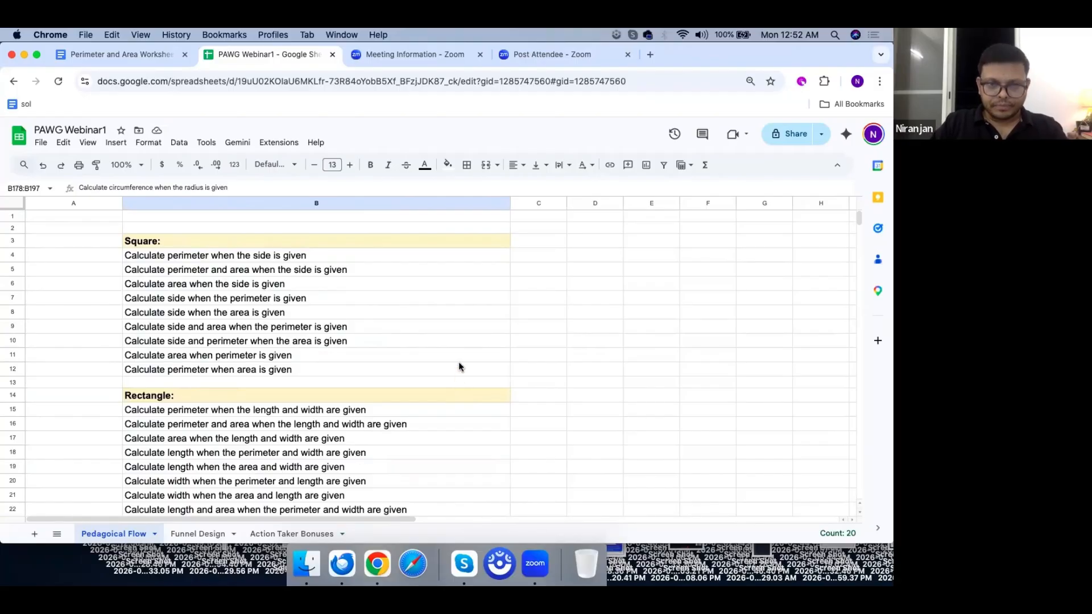
{"action": "scroll", "coordinate": [459, 366], "scroll_direction": "down", "scroll_amount": 1}
{"action": "scroll", "coordinate": [449, 358], "scroll_direction": "up", "scroll_amount": 1}
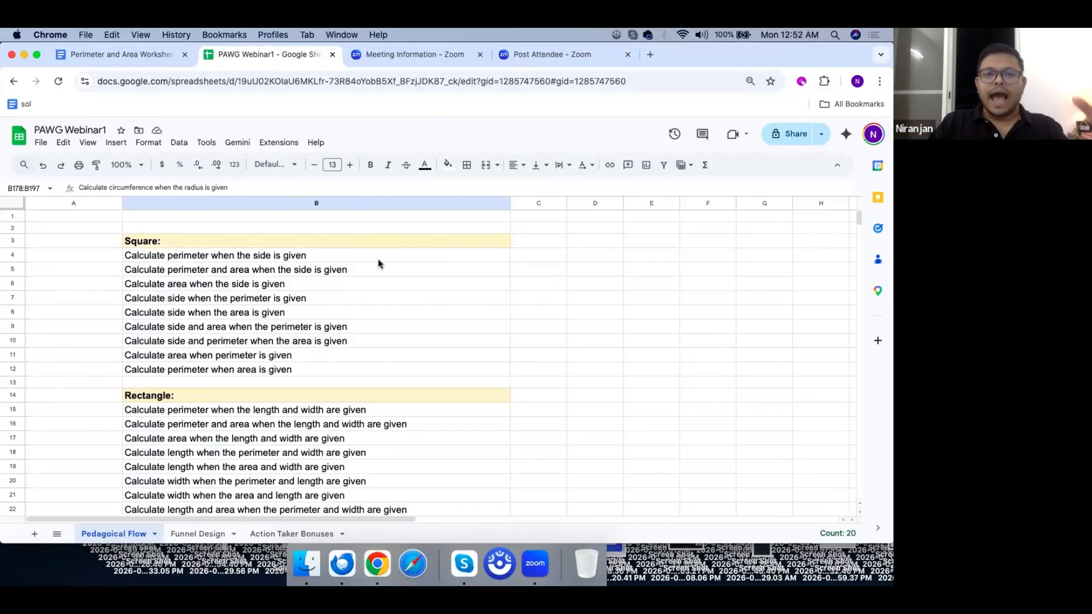
{"action": "left_click_drag", "start_coordinate": [376, 256], "coordinate": [381, 366]}
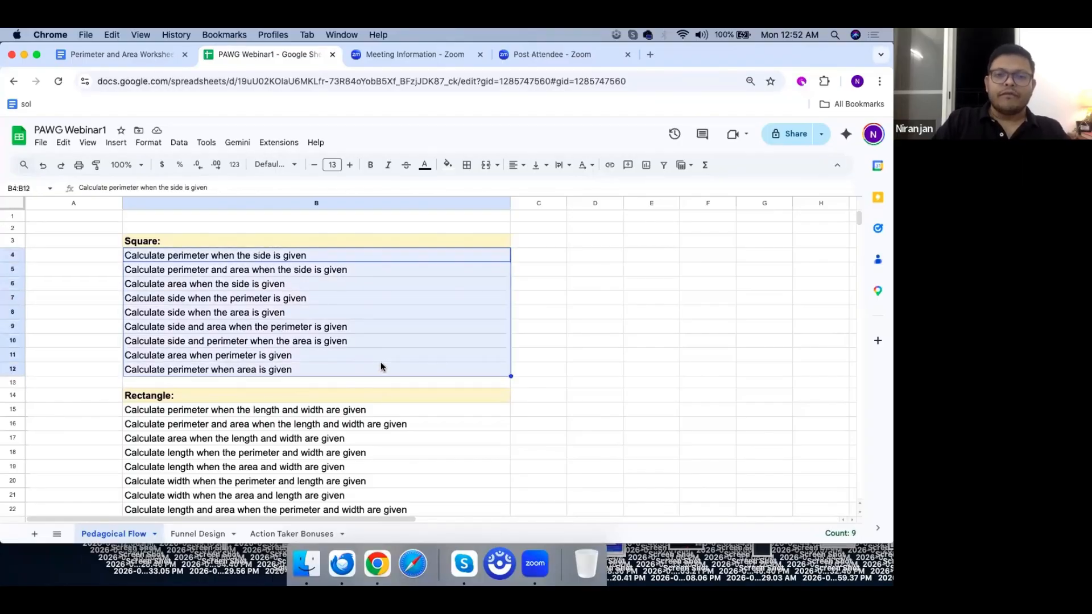
{"action": "scroll", "coordinate": [380, 366], "scroll_direction": "down", "scroll_amount": 3}
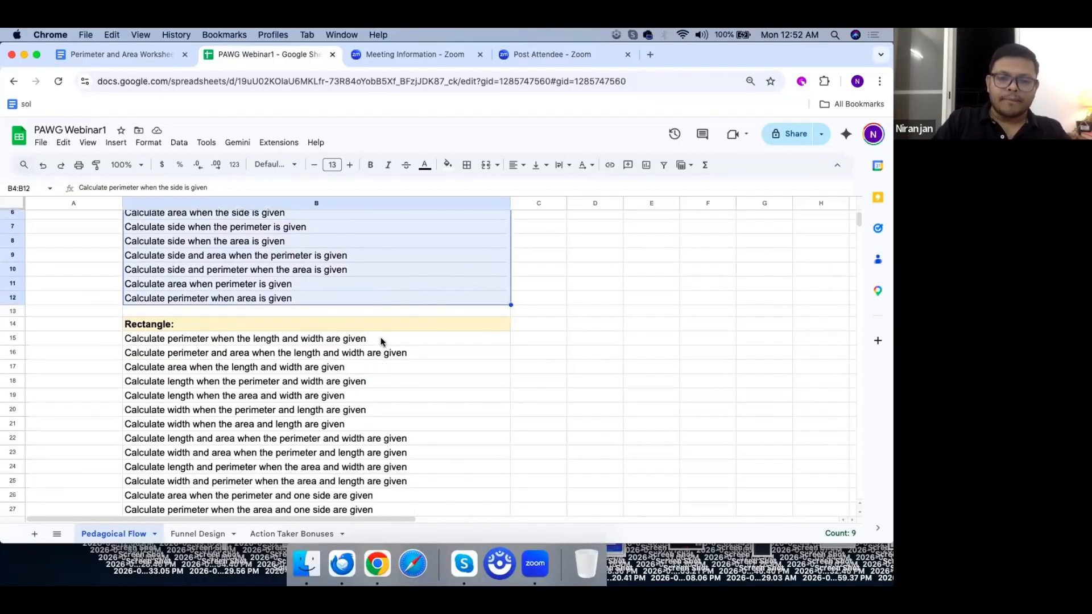
{"action": "left_click_drag", "start_coordinate": [381, 336], "coordinate": [415, 493]}
{"action": "scroll", "coordinate": [399, 242], "scroll_direction": "down", "scroll_amount": 4}
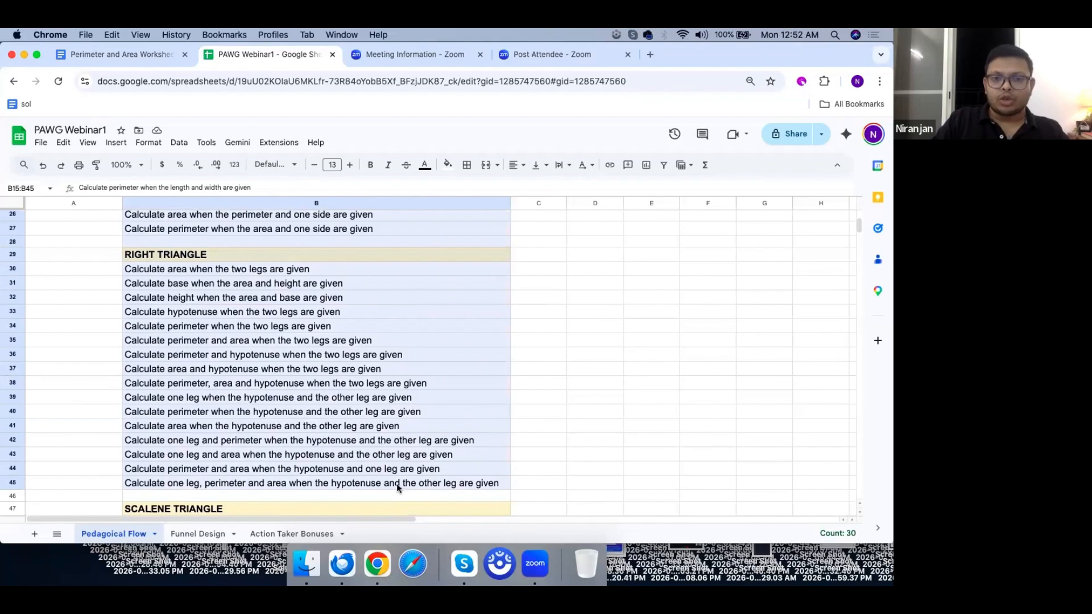
Step: Examine the remaining triangle and circle sections down to the last circle problem type in B197 and the shape names beneath it
{"action": "scroll", "coordinate": [400, 489], "scroll_direction": "down", "scroll_amount": 20}
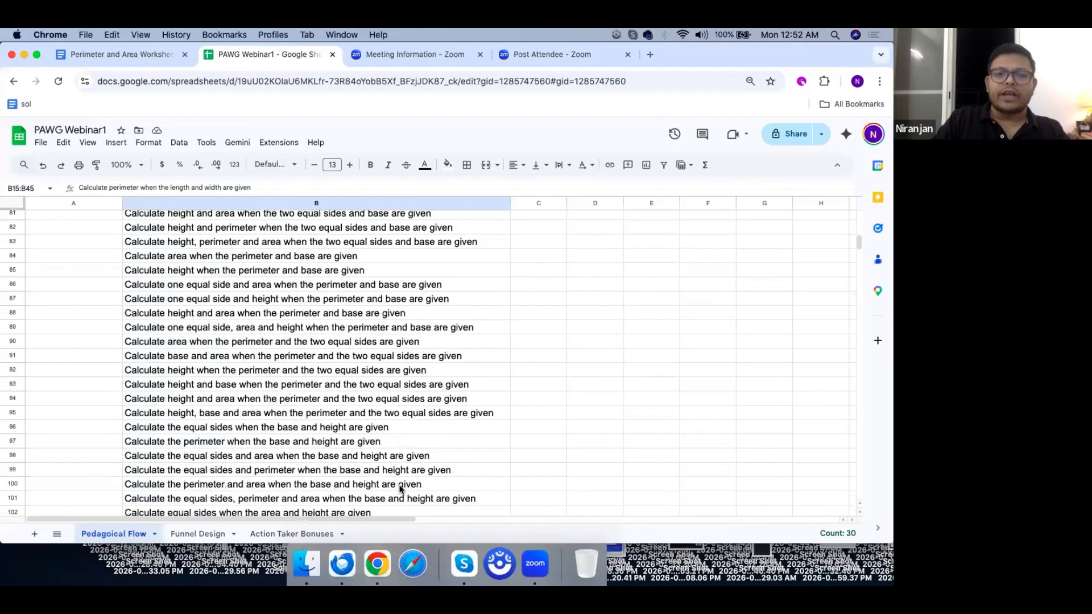
{"action": "scroll", "coordinate": [400, 490], "scroll_direction": "down", "scroll_amount": 19}
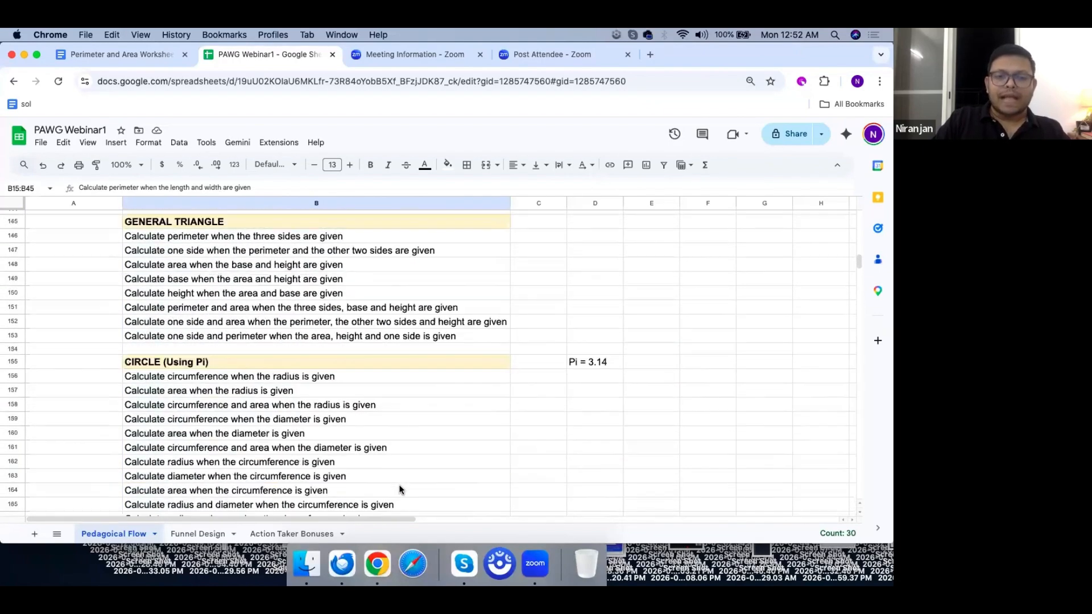
{"action": "scroll", "coordinate": [400, 489], "scroll_direction": "down", "scroll_amount": 13}
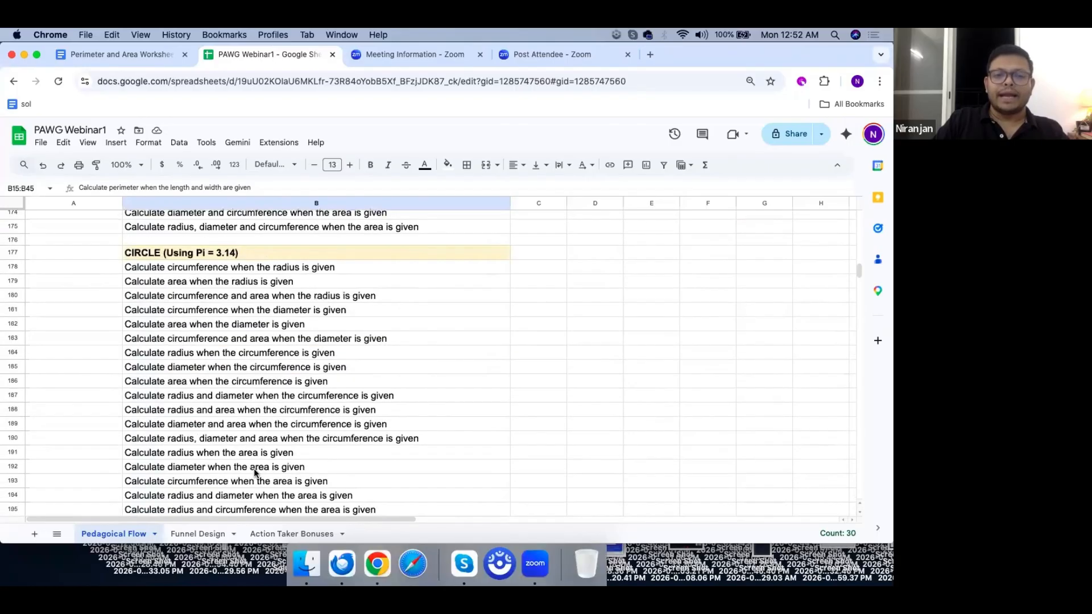
{"action": "left_click", "coordinate": [310, 419]}
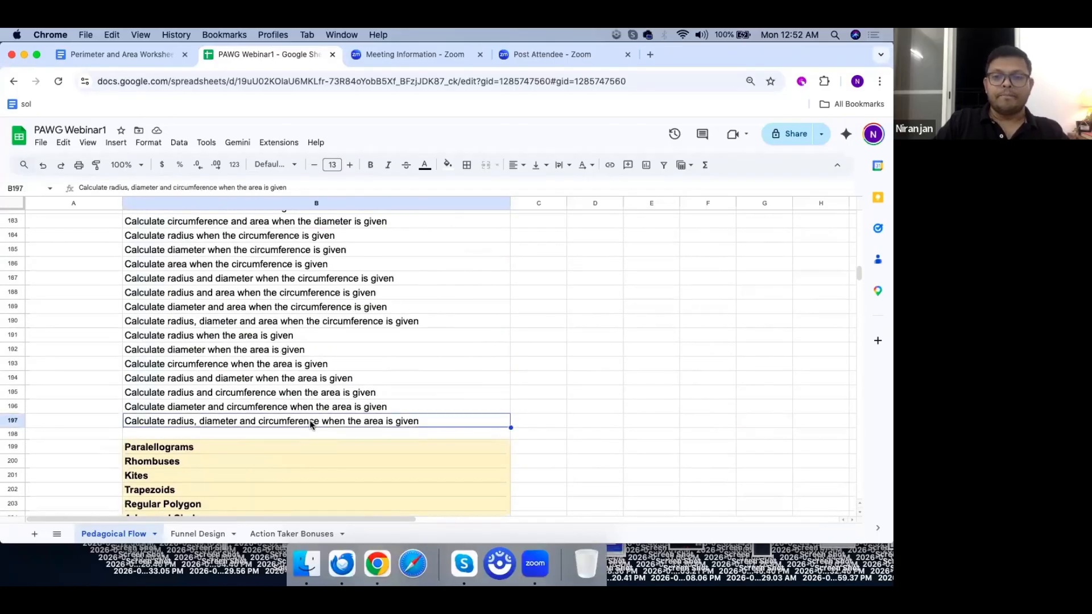
{"action": "scroll", "coordinate": [327, 458], "scroll_direction": "down", "scroll_amount": 3}
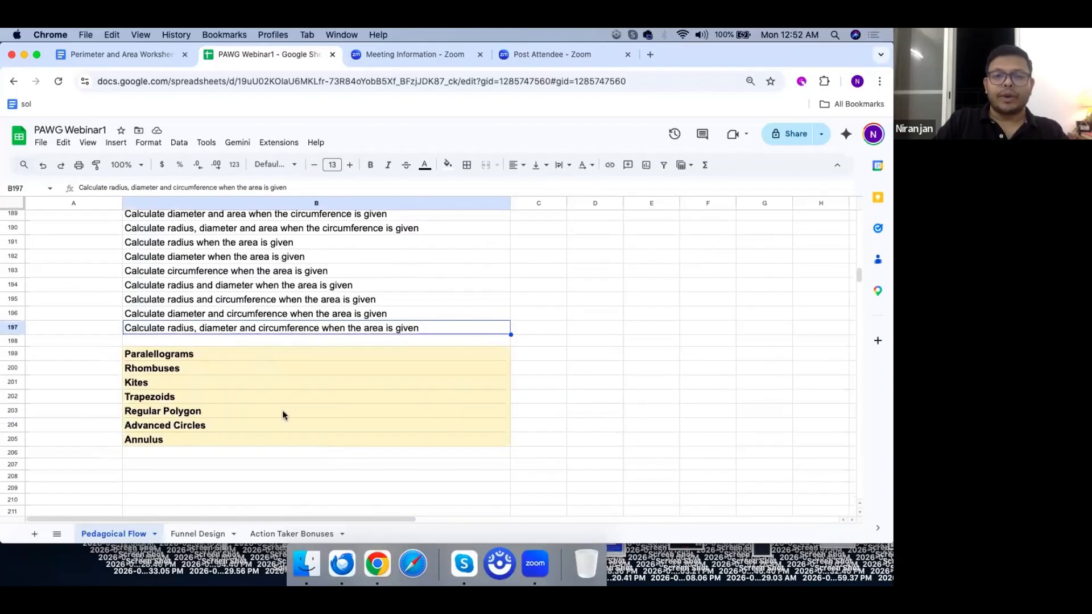
Step: Go through the additional shapes one at a time, from Paralellograms in B199 to Annulus in B205
{"action": "left_click", "coordinate": [275, 354]}
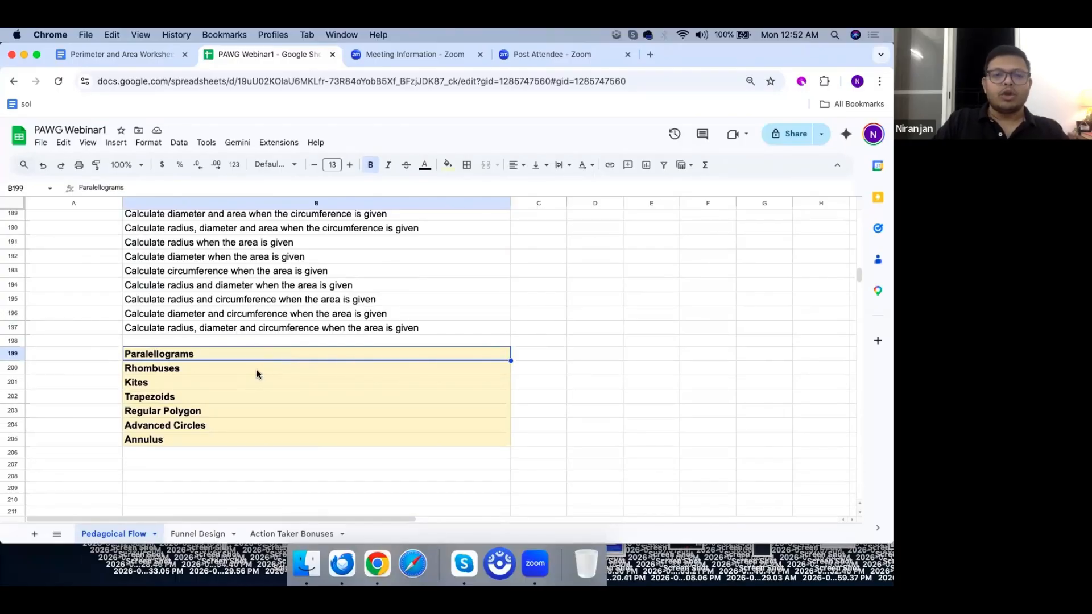
{"action": "left_click", "coordinate": [257, 372]}
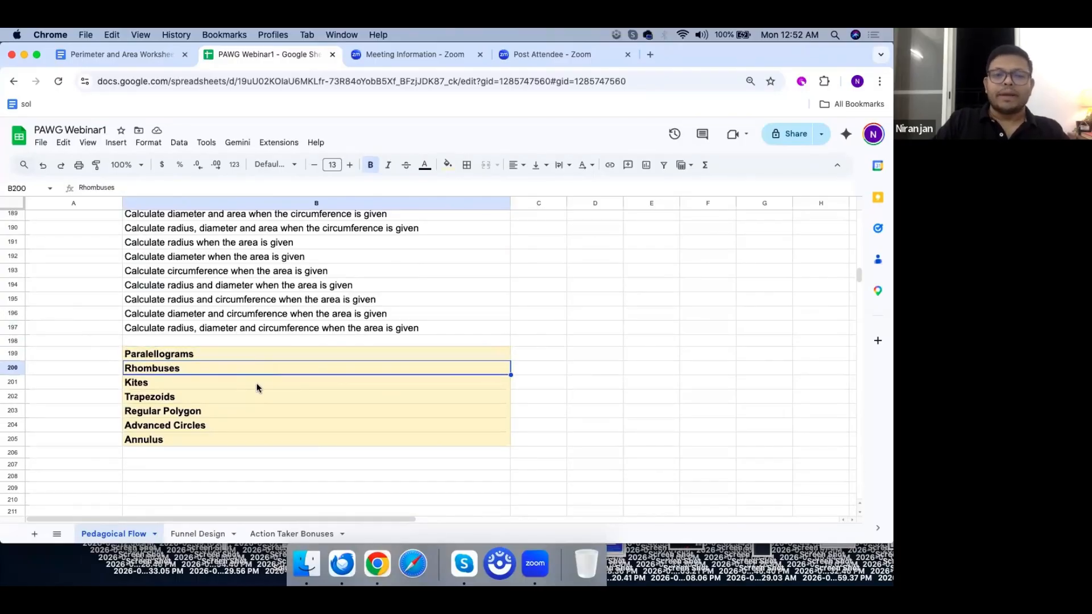
{"action": "left_click", "coordinate": [257, 384]}
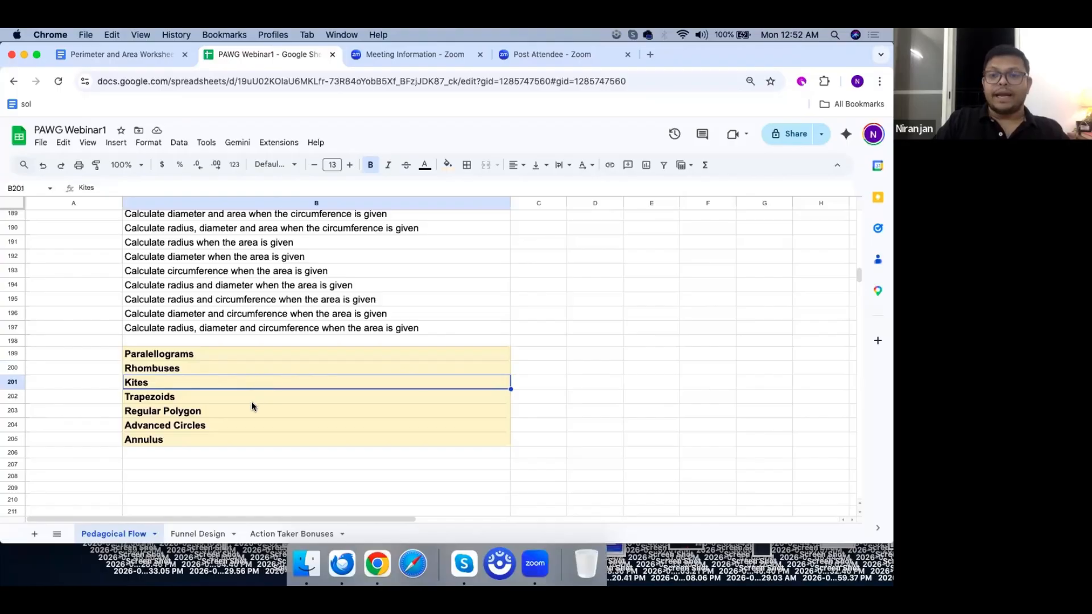
{"action": "left_click", "coordinate": [251, 402]}
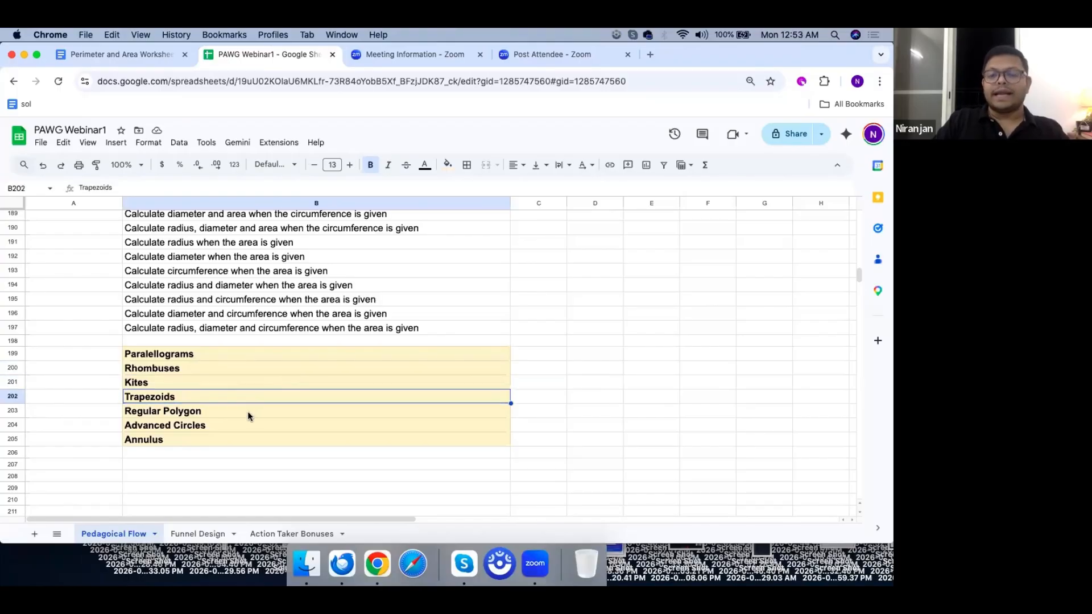
{"action": "left_click", "coordinate": [248, 414]}
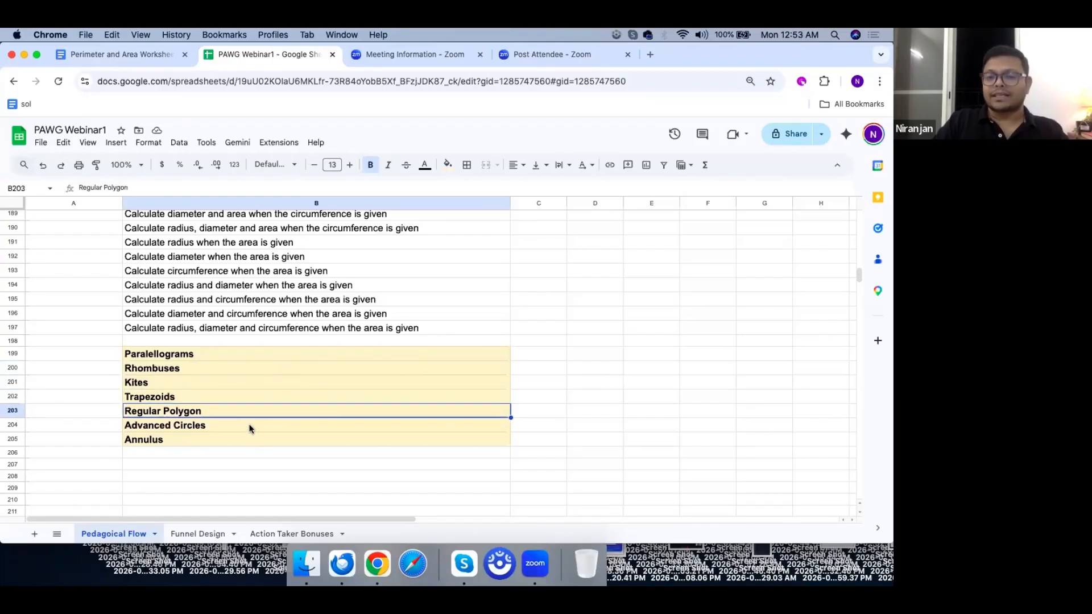
{"action": "left_click", "coordinate": [250, 427]}
{"action": "left_click", "coordinate": [248, 439]}
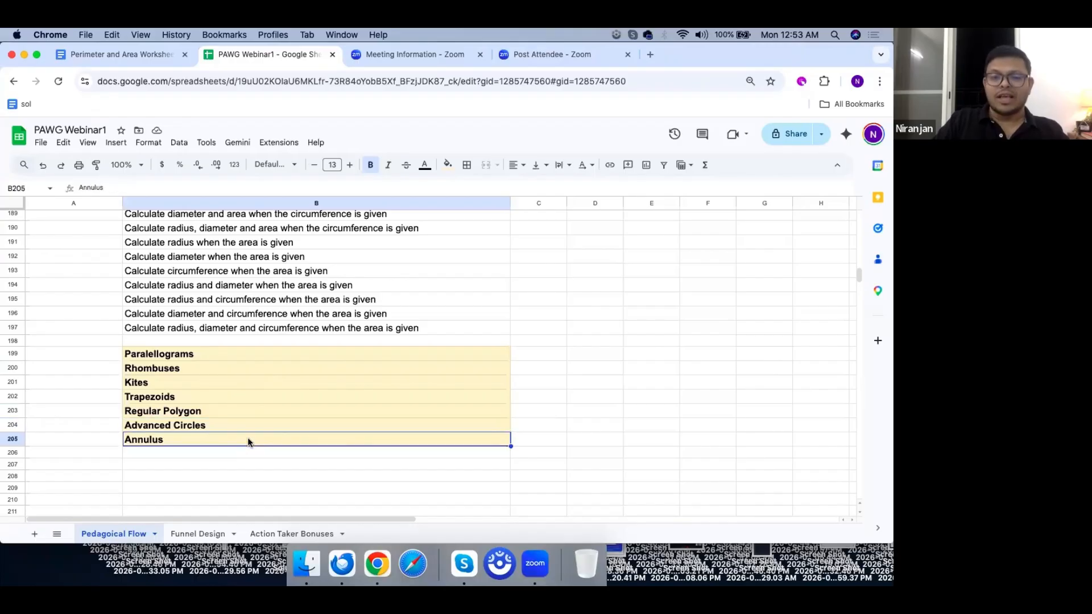
Step: Highlight the whole group of additional shapes, B199:B205
{"action": "left_click", "coordinate": [253, 353]}
{"action": "left_click", "coordinate": [260, 442], "text": "shift"}
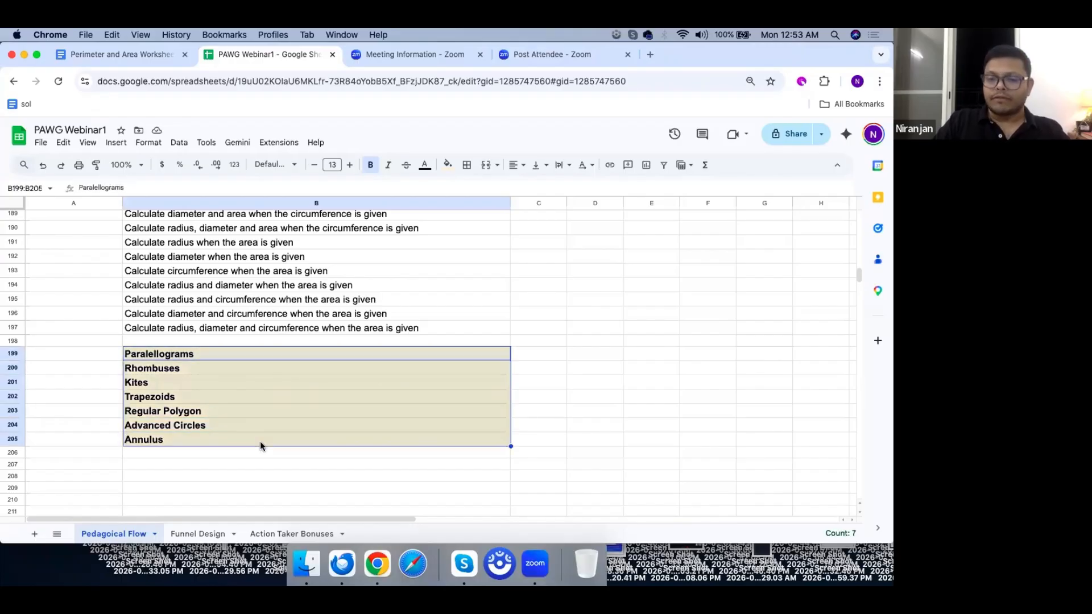
{"action": "left_click", "coordinate": [314, 471]}
{"action": "left_click_drag", "start_coordinate": [310, 349], "coordinate": [315, 437]}
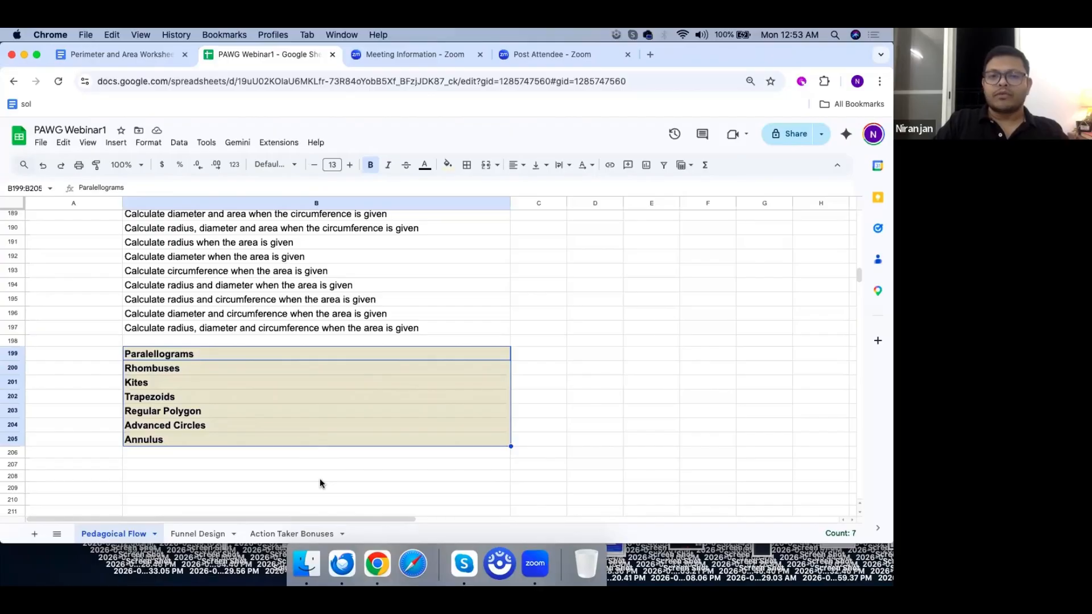
Step: Look back over the circle and GENERAL TRIANGLE sections, then return to the highlighted additional shapes at the end of the list
{"action": "scroll", "coordinate": [289, 471], "scroll_direction": "up", "scroll_amount": 20}
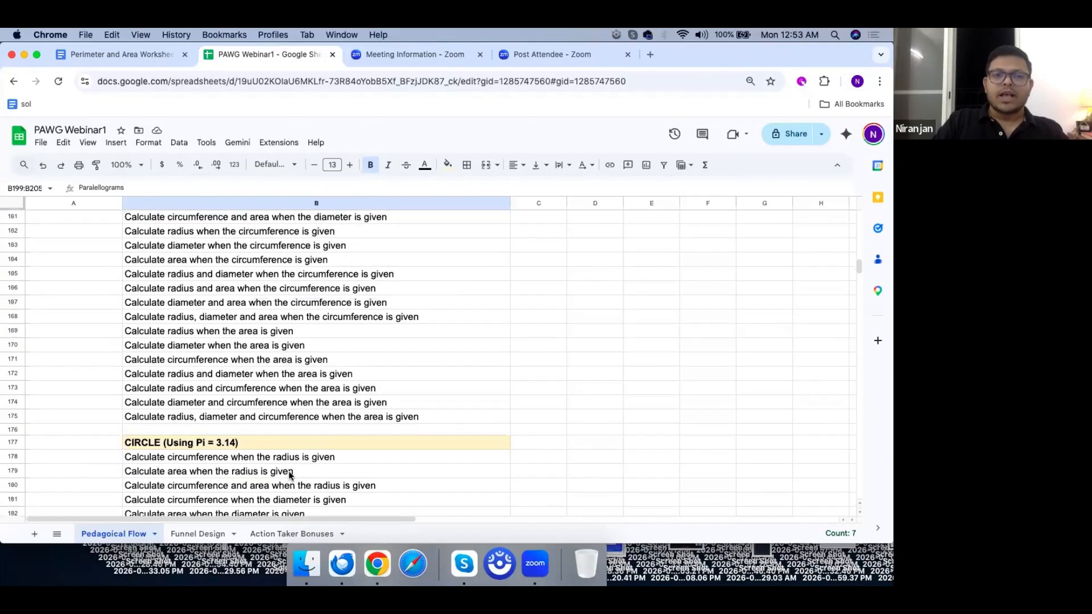
{"action": "scroll", "coordinate": [358, 450], "scroll_direction": "down", "scroll_amount": 20}
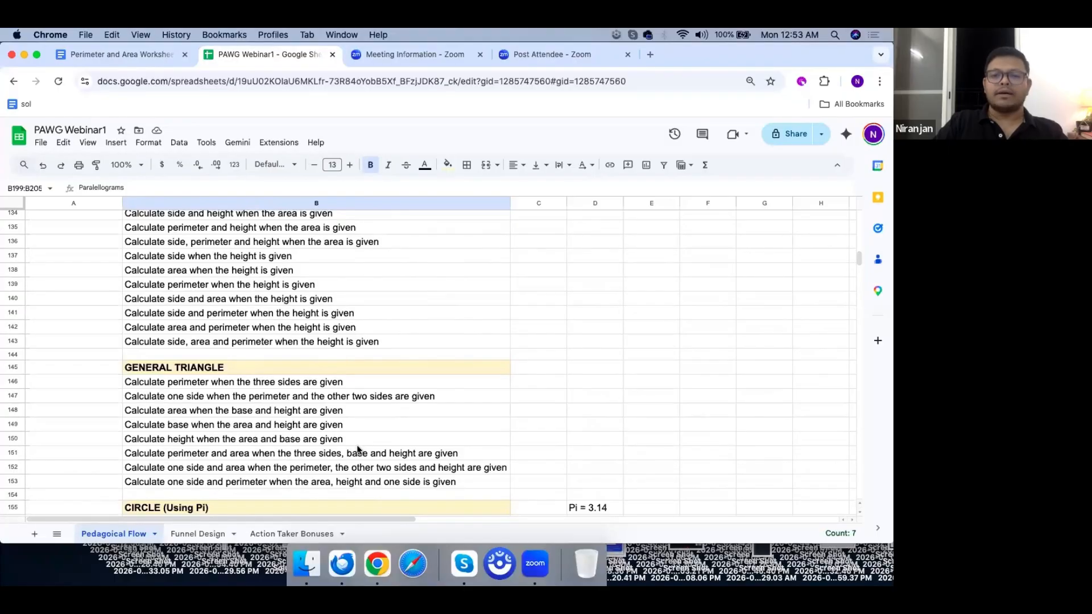
{"action": "scroll", "coordinate": [358, 449], "scroll_direction": "down", "scroll_amount": 6}
{"action": "scroll", "coordinate": [357, 450], "scroll_direction": "down", "scroll_amount": 5}
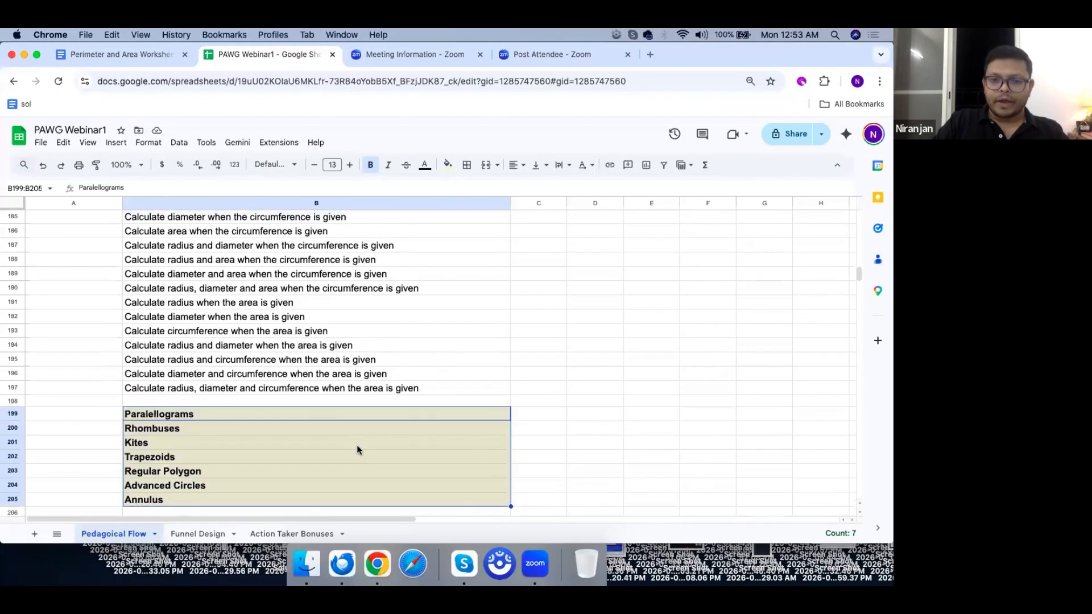
{"action": "scroll", "coordinate": [359, 453], "scroll_direction": "down", "scroll_amount": 2}
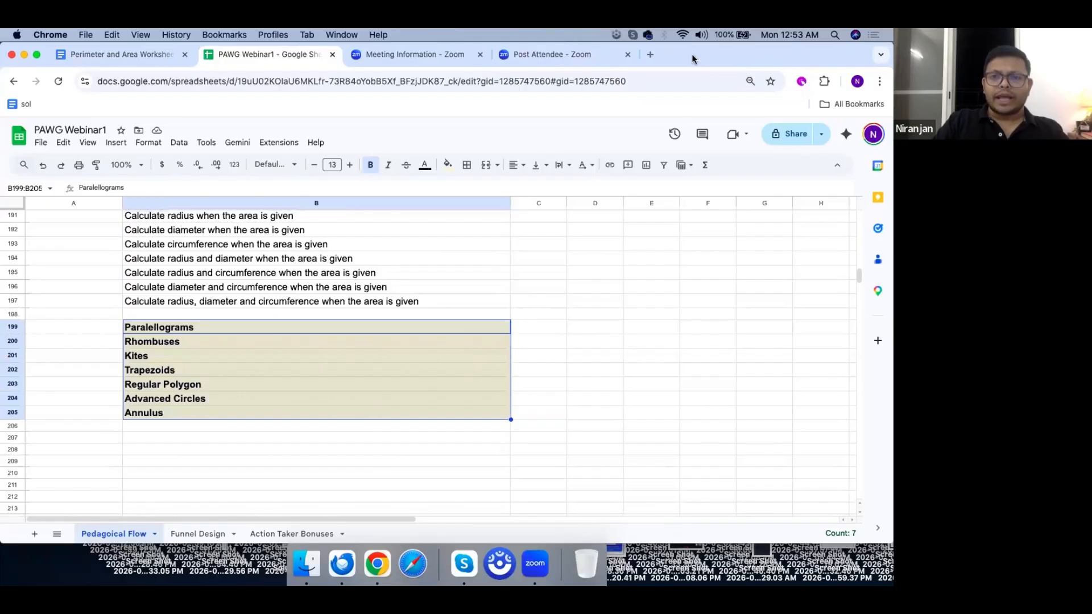
Step: Switch to the Cloudorka Apps window and delete all the pages of the current worksheet collection
{"action": "left_click_drag", "start_coordinate": [692, 60], "coordinate": [620, 57]}
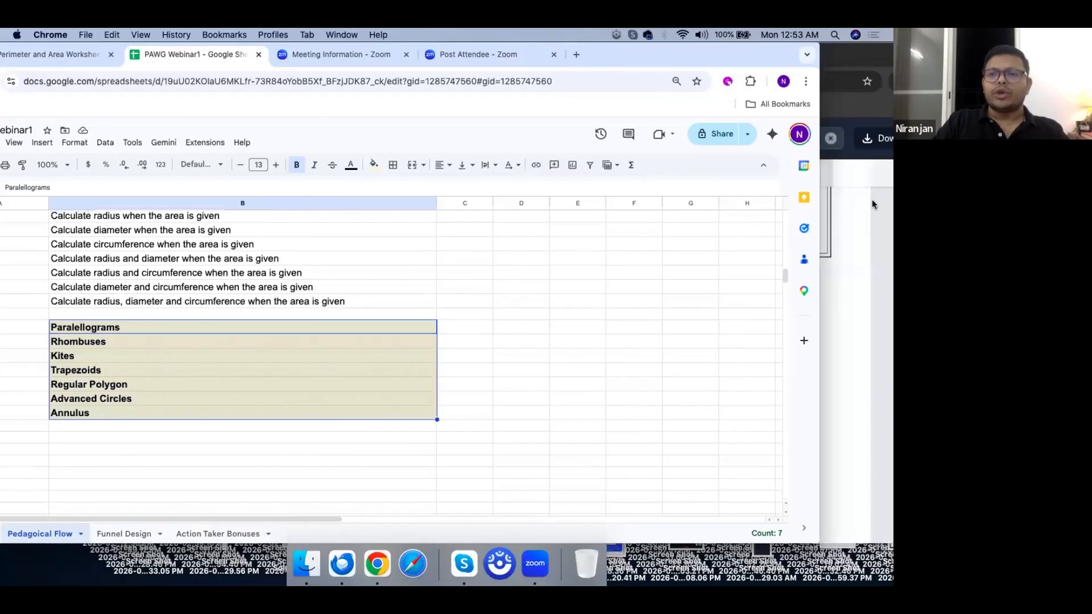
{"action": "left_click", "coordinate": [872, 199]}
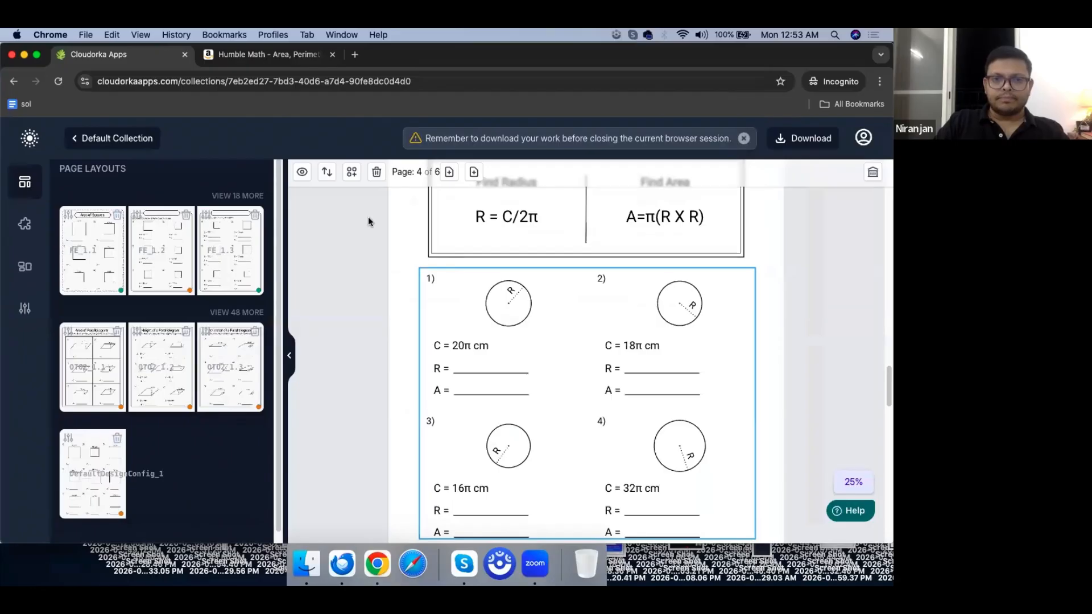
{"action": "left_click", "coordinate": [377, 172]}
{"action": "left_click", "coordinate": [470, 381]}
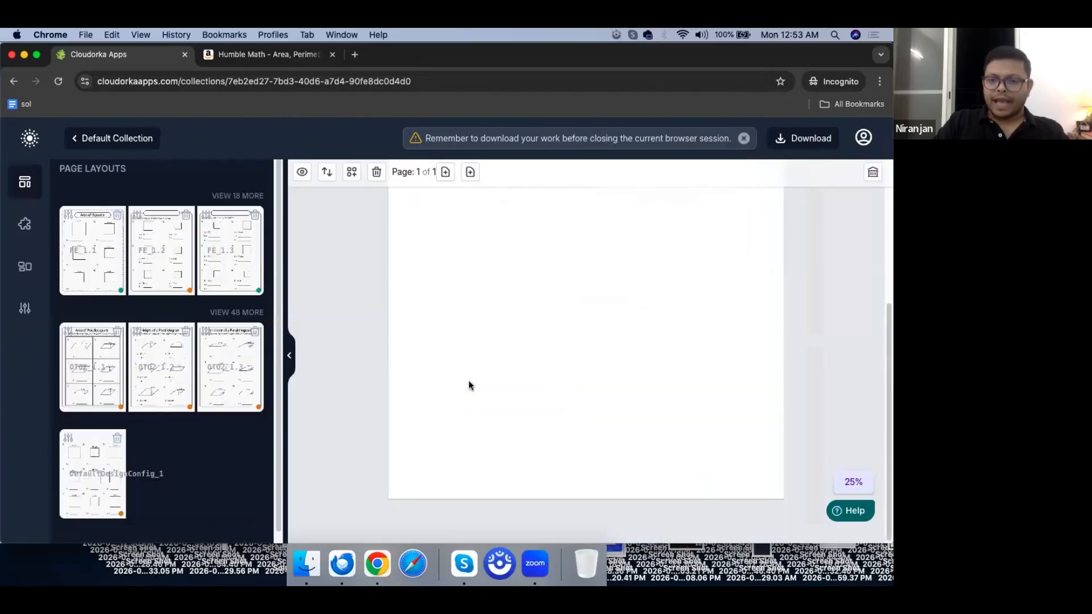
Step: Add a page with the OTO2_1.1 Area of Parallelogram layout and delete the blank first page
{"action": "left_click", "coordinate": [190, 316]}
{"action": "left_click", "coordinate": [102, 261]}
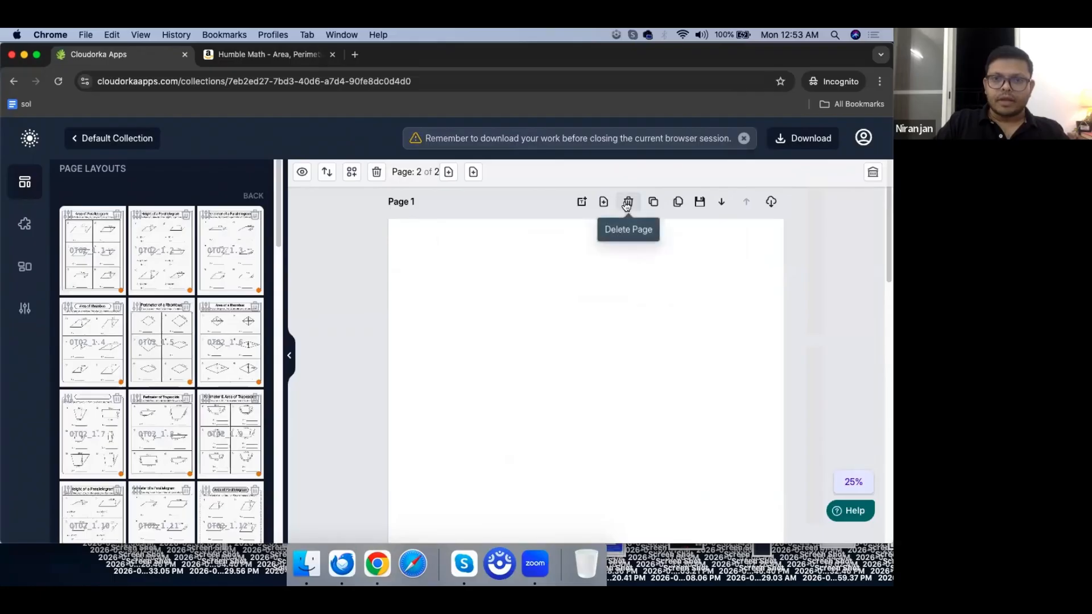
{"action": "left_click", "coordinate": [627, 205]}
Step: Look through the six Area of Parallelogram problems and regenerate their data
{"action": "scroll", "coordinate": [886, 287], "scroll_direction": "down", "scroll_amount": 2}
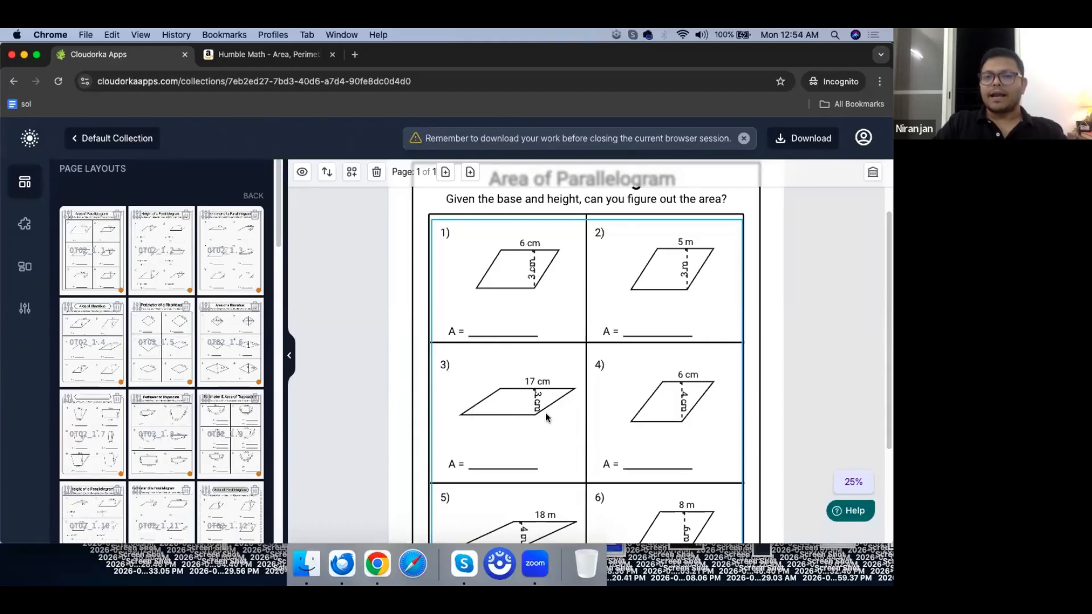
{"action": "scroll", "coordinate": [555, 409], "scroll_direction": "down", "scroll_amount": 3}
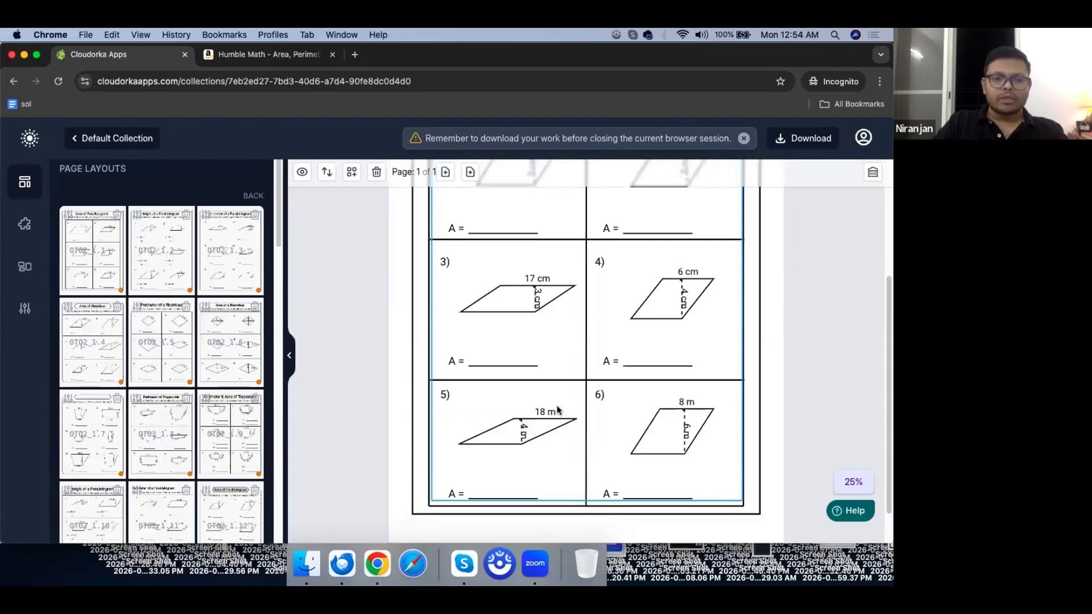
{"action": "scroll", "coordinate": [557, 409], "scroll_direction": "up", "scroll_amount": 3}
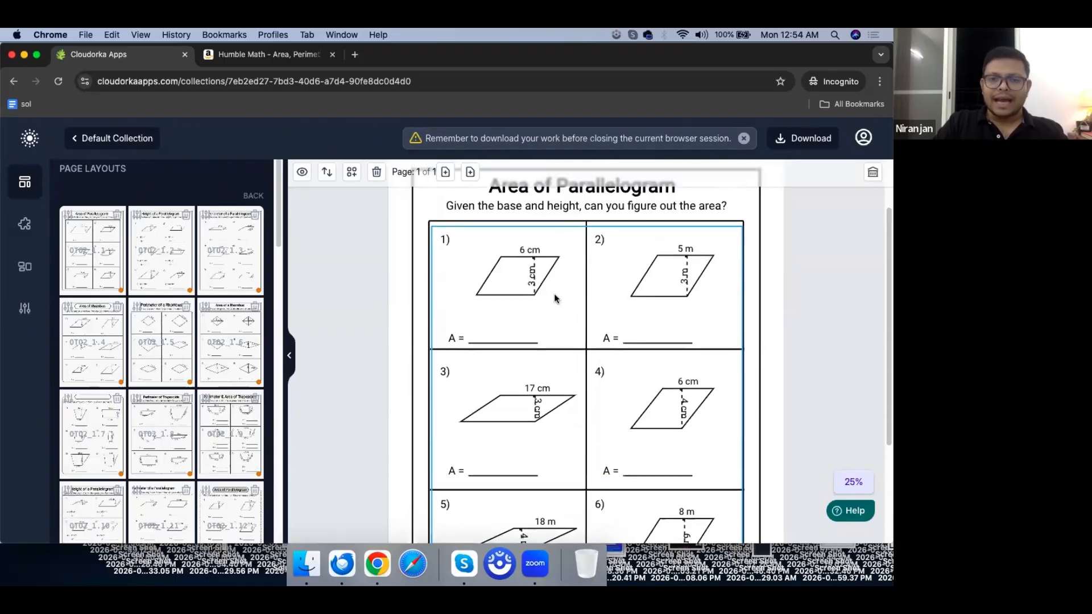
{"action": "left_click", "coordinate": [466, 188]}
{"action": "left_click", "coordinate": [474, 173]}
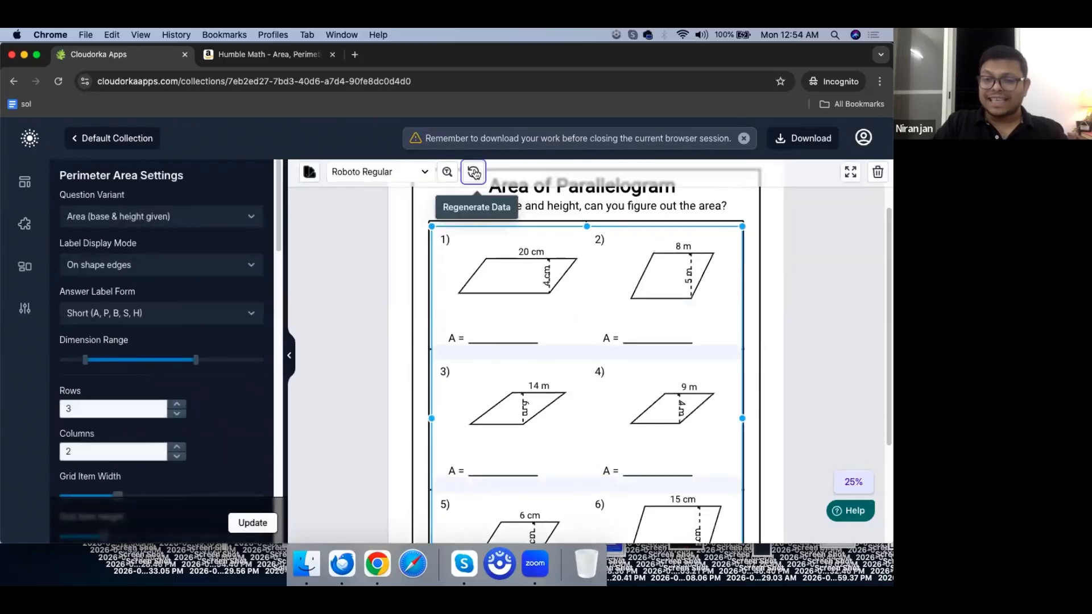
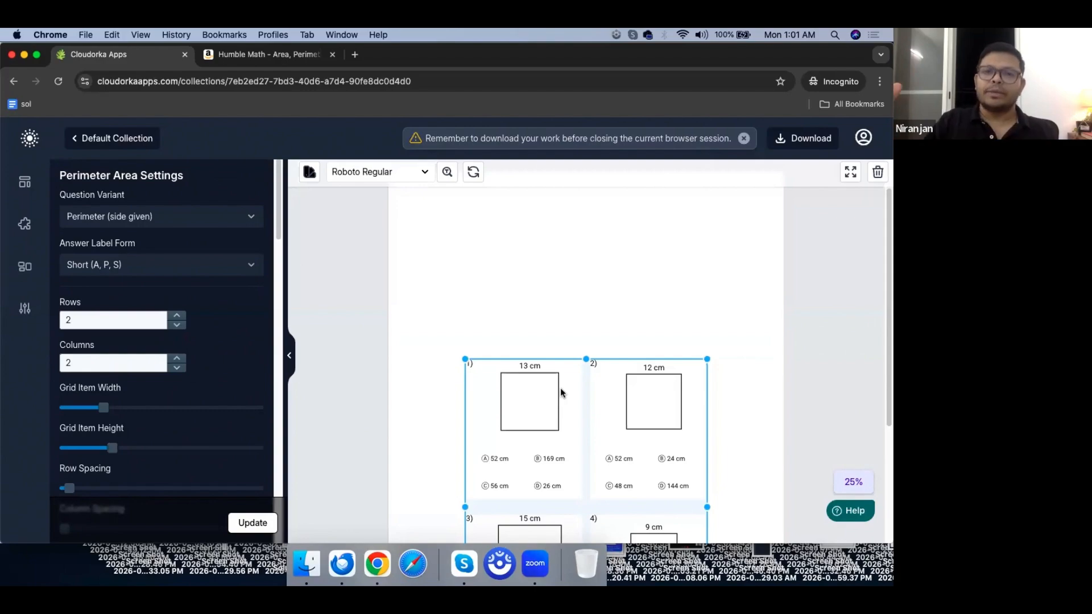
Step: Reduce the multiple-choice square perimeter grid to 1 row and 1 column
{"action": "scroll", "coordinate": [561, 410], "scroll_direction": "down", "scroll_amount": 5}
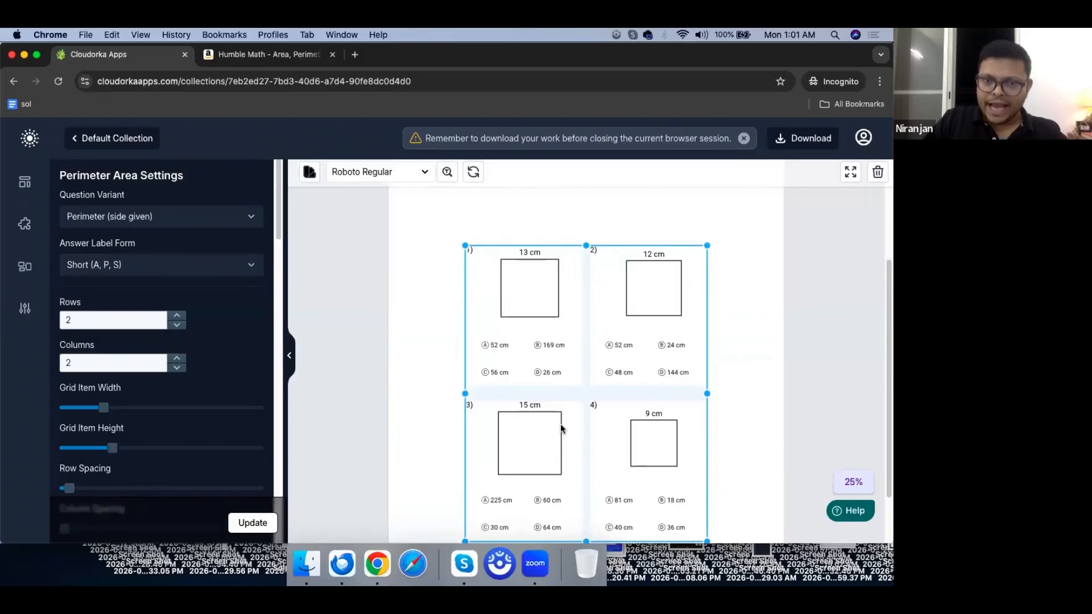
{"action": "scroll", "coordinate": [562, 430], "scroll_direction": "down", "scroll_amount": 1}
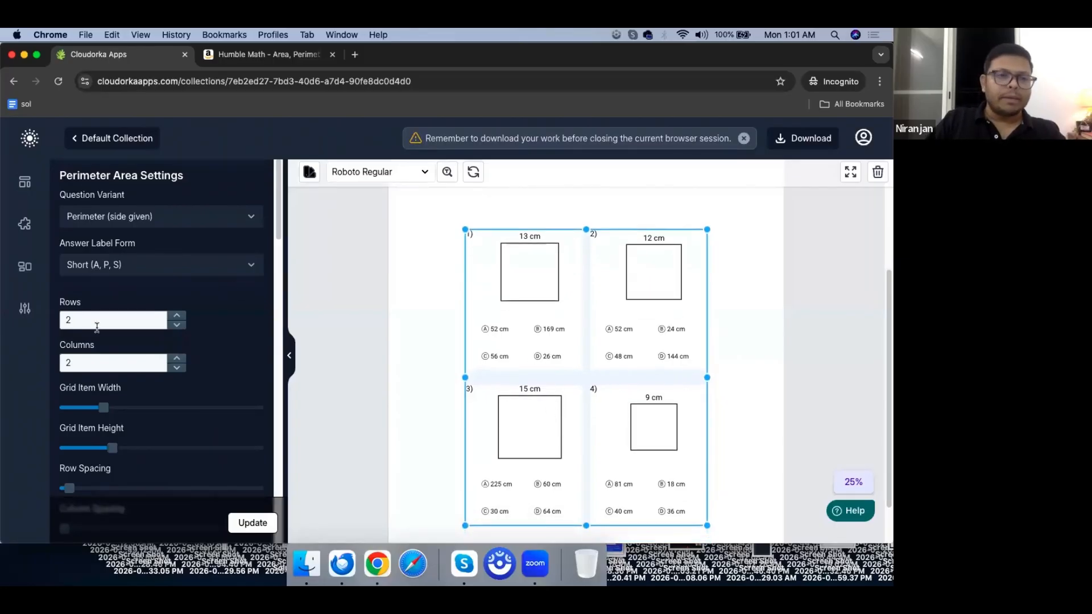
{"action": "left_click", "coordinate": [177, 368]}
{"action": "left_click", "coordinate": [177, 326]}
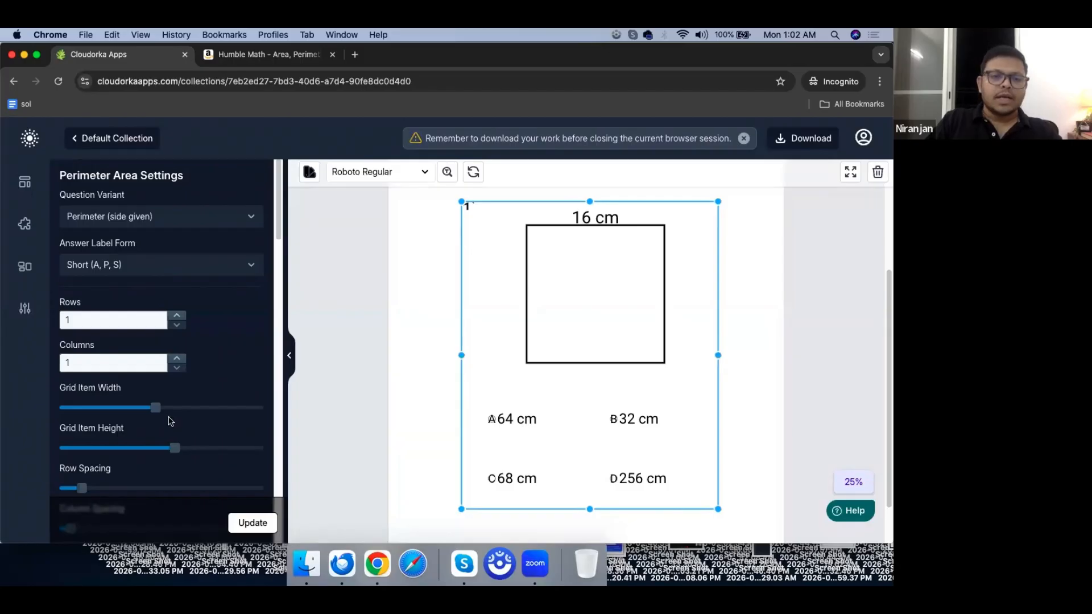
Step: Turn on Show Solution for the square perimeter question and update it
{"action": "scroll", "coordinate": [159, 434], "scroll_direction": "down", "scroll_amount": 15}
{"action": "left_click", "coordinate": [66, 479]}
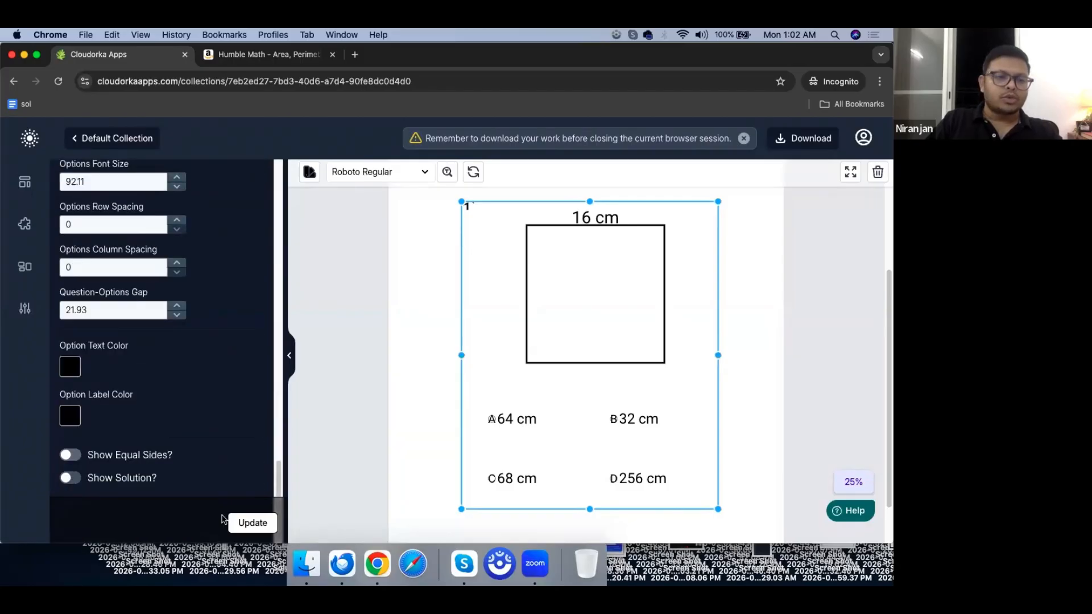
{"action": "left_click", "coordinate": [265, 522]}
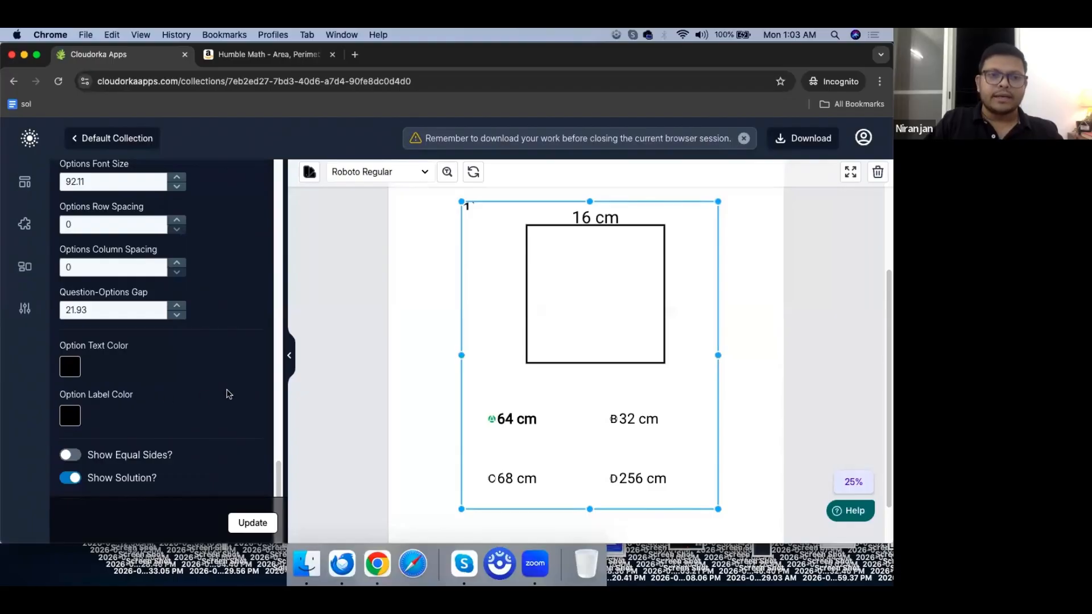
Step: Delete the multiple-choice square question from the page
{"action": "scroll", "coordinate": [227, 390], "scroll_direction": "up", "scroll_amount": 5}
{"action": "scroll", "coordinate": [226, 395], "scroll_direction": "up", "scroll_amount": 5}
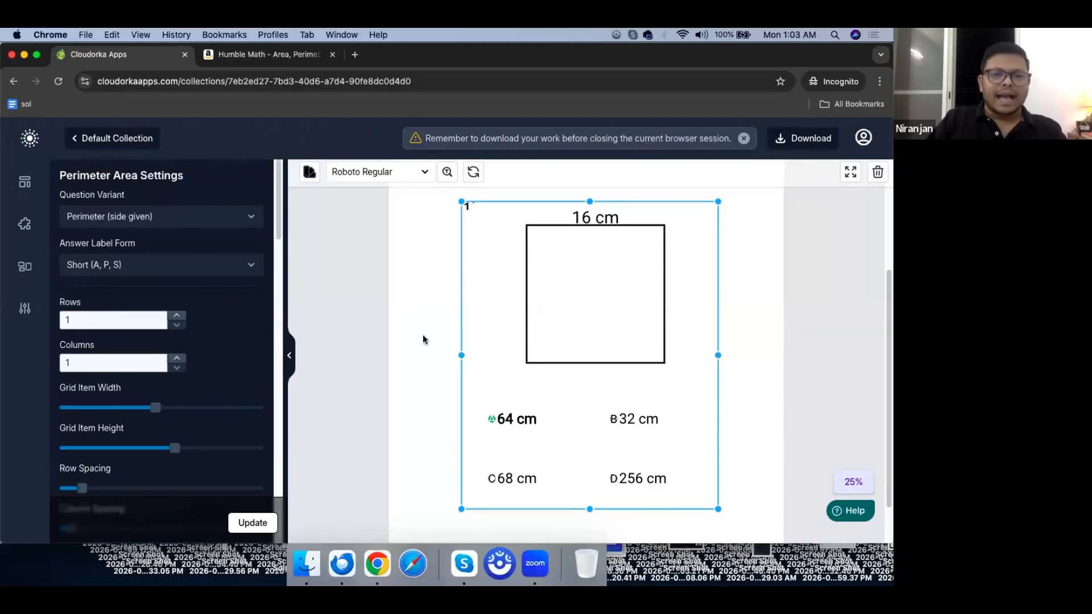
{"action": "key", "text": "Delete"}
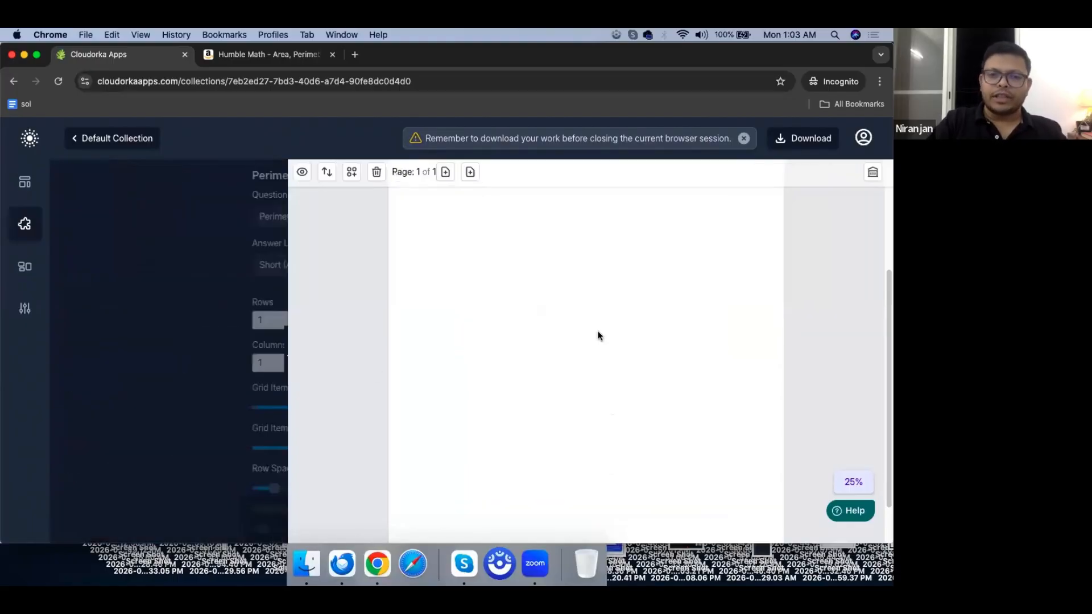
Step: Switch to the PAWG Webinar1 spreadsheet and review the Pedagoical Flow list from the Square section down to the additional shapes
{"action": "left_click_drag", "start_coordinate": [435, 61], "coordinate": [735, 61]}
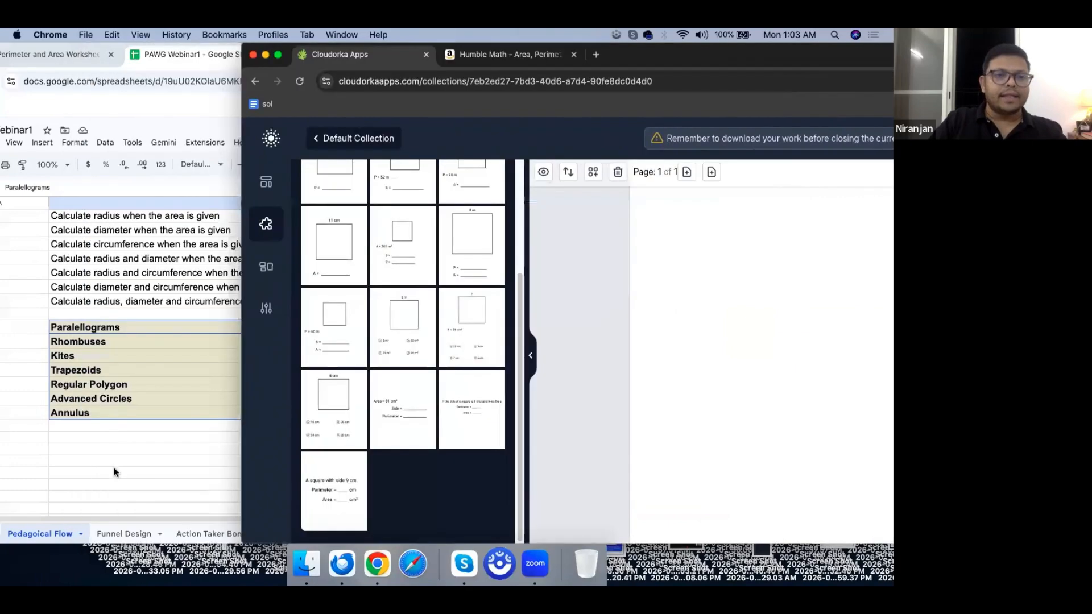
{"action": "left_click", "coordinate": [259, 435]}
{"action": "scroll", "coordinate": [244, 404], "scroll_direction": "up", "scroll_amount": 15}
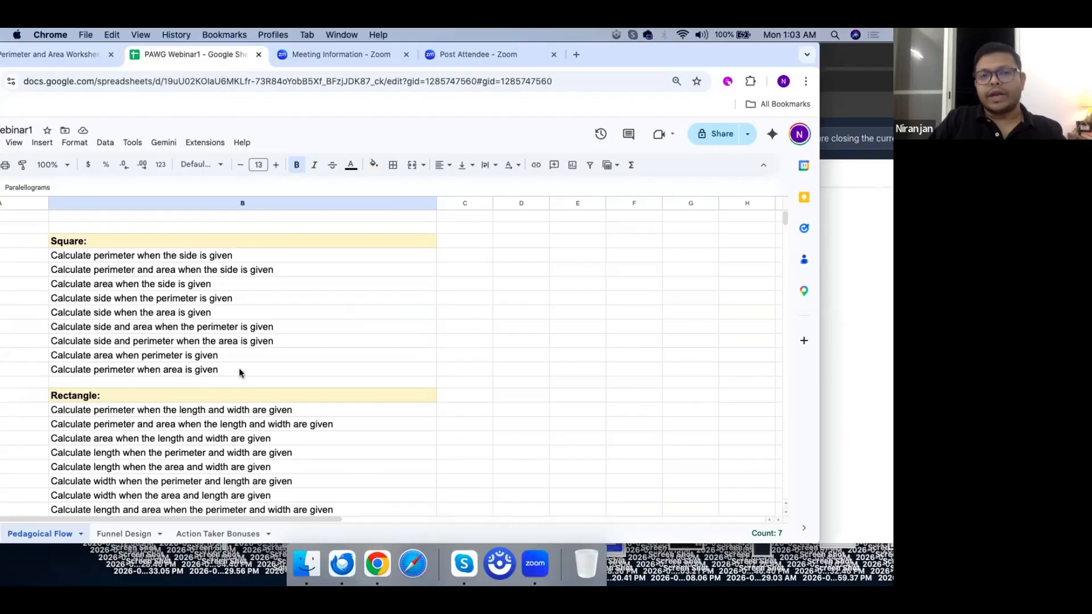
{"action": "scroll", "coordinate": [239, 370], "scroll_direction": "down", "scroll_amount": 20}
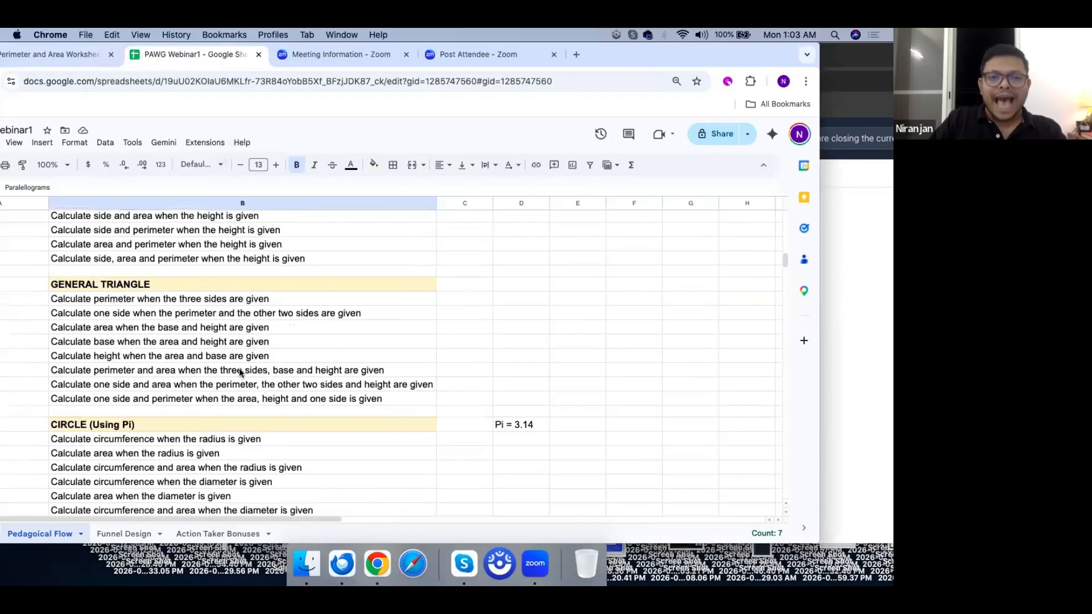
{"action": "scroll", "coordinate": [239, 373], "scroll_direction": "down", "scroll_amount": 15}
{"action": "scroll", "coordinate": [239, 373], "scroll_direction": "up", "scroll_amount": 5}
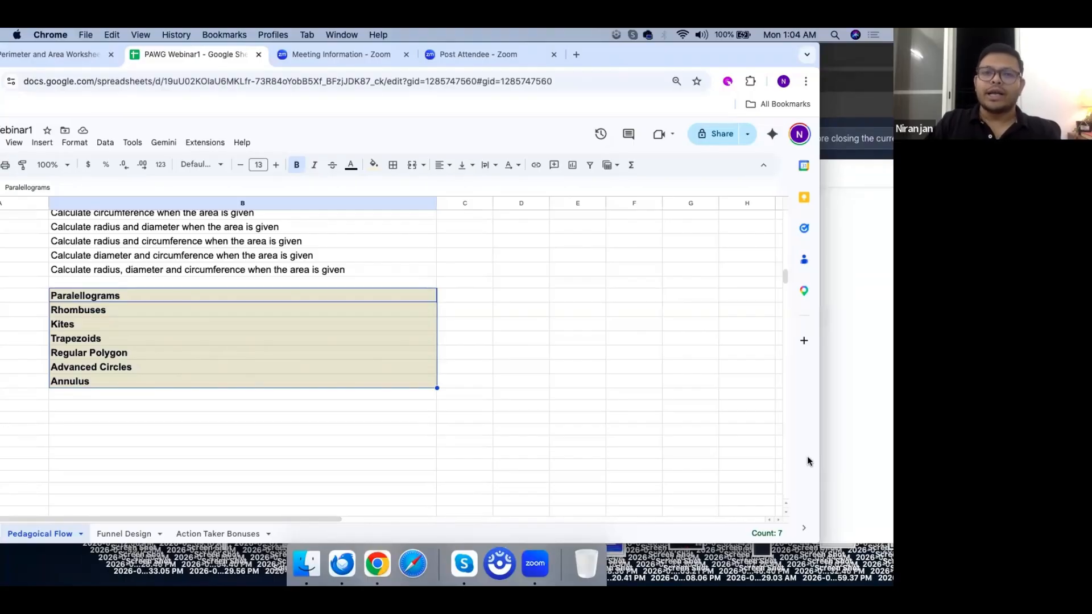
Step: Look over the last circle problem types and the additional shapes again, then return to the Square section in row 3
{"action": "scroll", "coordinate": [322, 444], "scroll_direction": "down", "scroll_amount": 1}
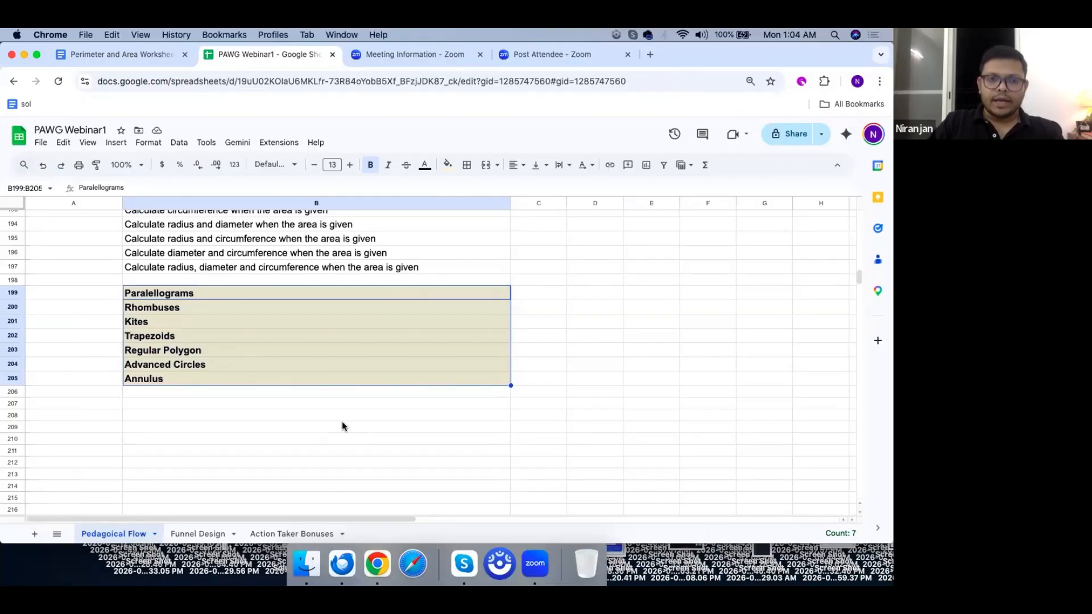
{"action": "scroll", "coordinate": [342, 427], "scroll_direction": "up", "scroll_amount": 4}
{"action": "scroll", "coordinate": [342, 426], "scroll_direction": "down", "scroll_amount": 4}
{"action": "scroll", "coordinate": [288, 448], "scroll_direction": "up", "scroll_amount": 2}
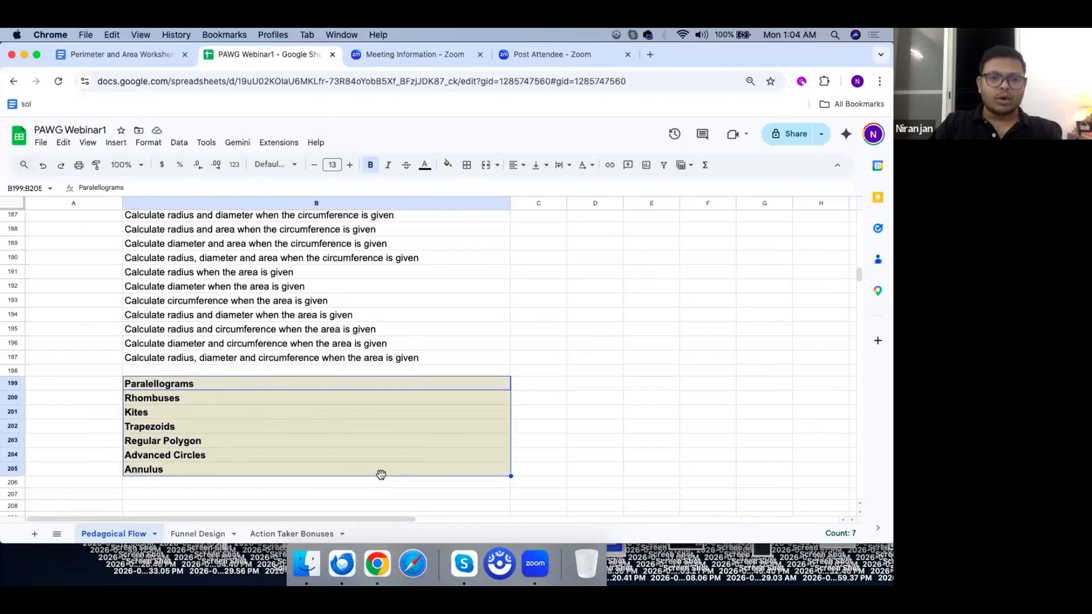
{"action": "scroll", "coordinate": [381, 475], "scroll_direction": "up", "scroll_amount": 20}
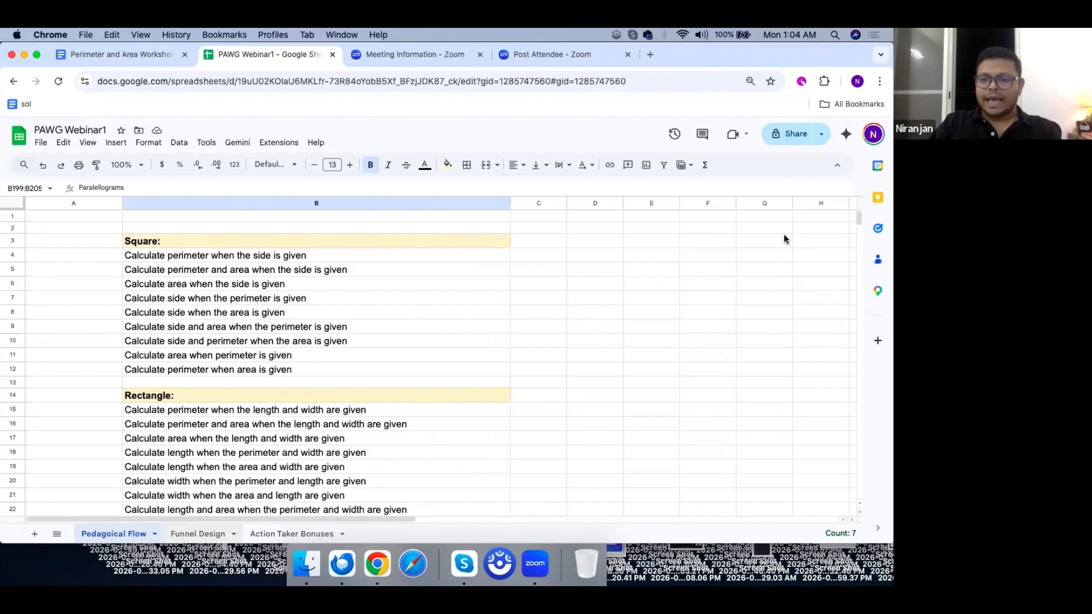
Step: Open the Funnel Design sheet and go through the Front End square problem types one at a time, B4 to B8
{"action": "left_click", "coordinate": [206, 536]}
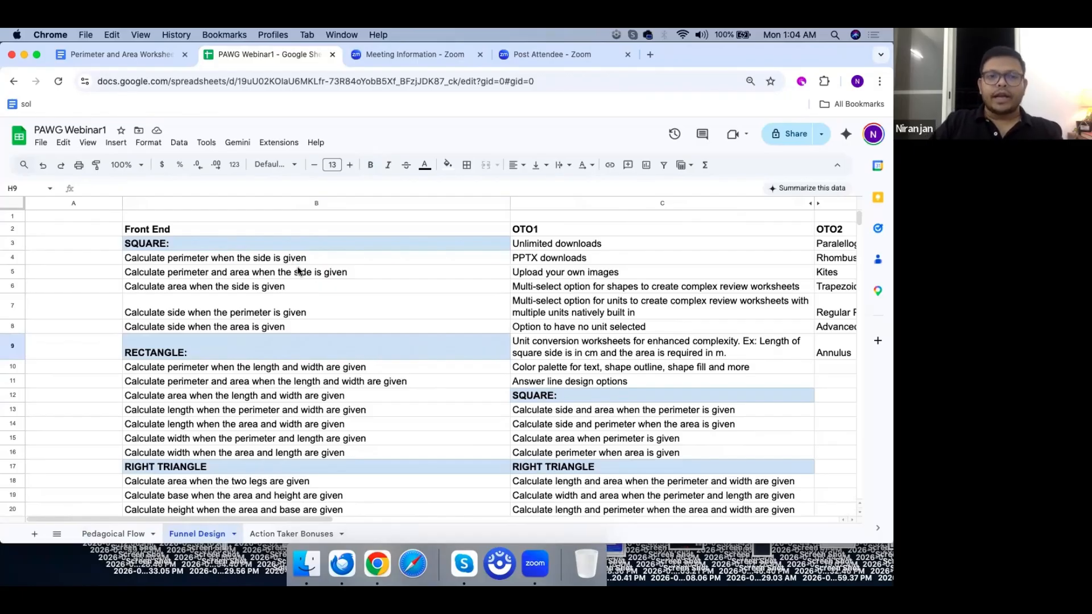
{"action": "left_click", "coordinate": [188, 262]}
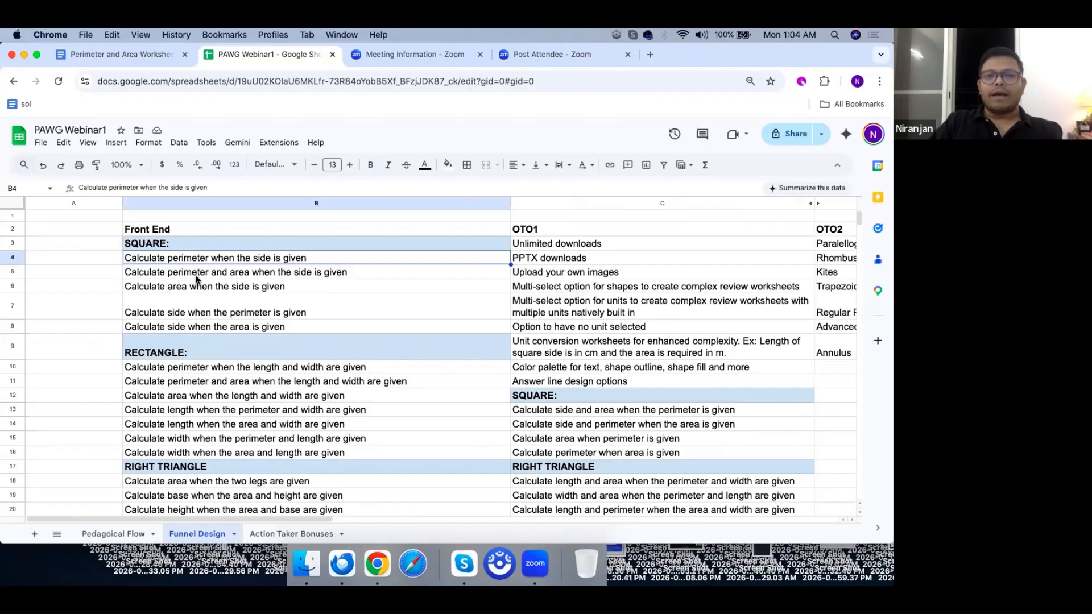
{"action": "left_click", "coordinate": [196, 276]}
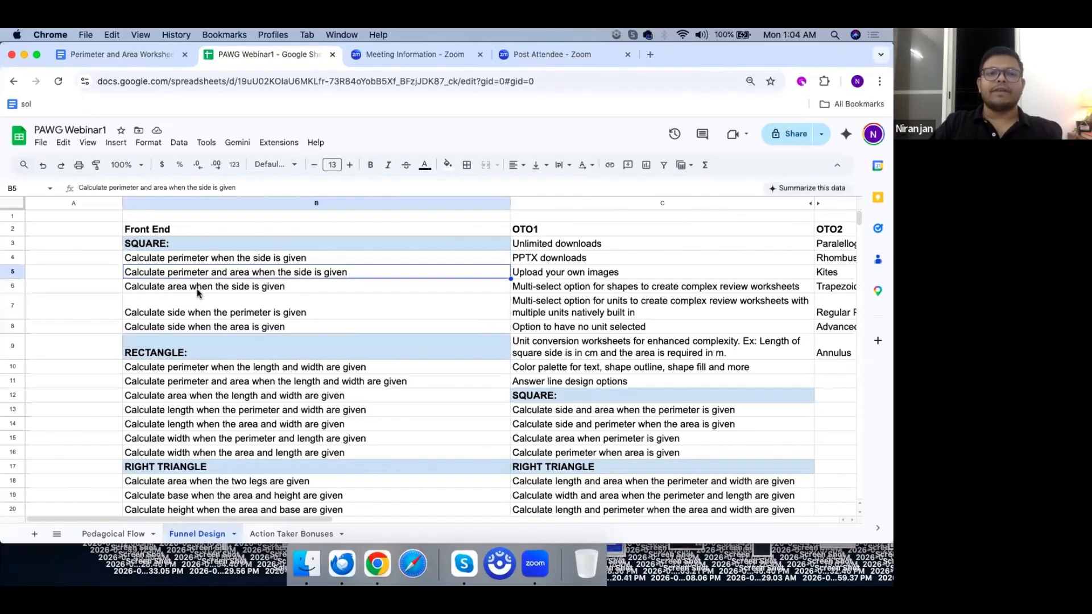
{"action": "left_click", "coordinate": [198, 290]}
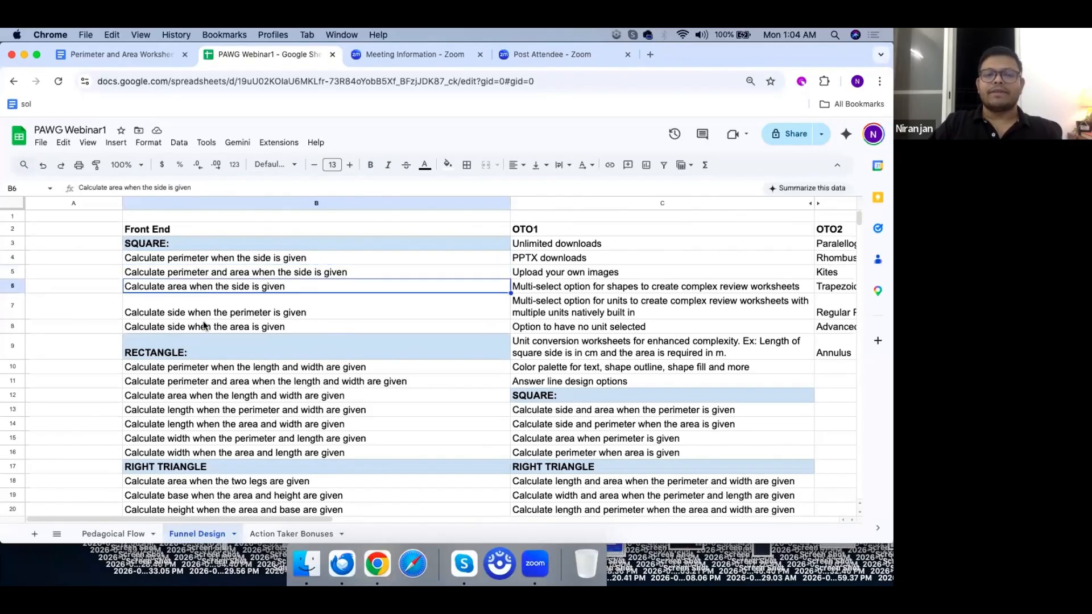
{"action": "left_click", "coordinate": [224, 313]}
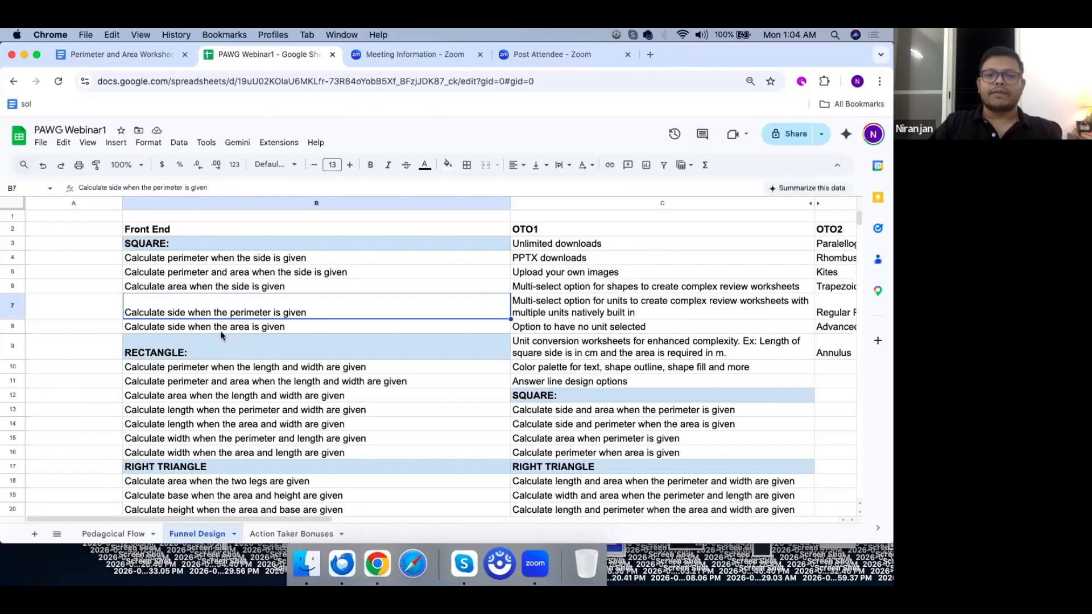
{"action": "left_click", "coordinate": [220, 329]}
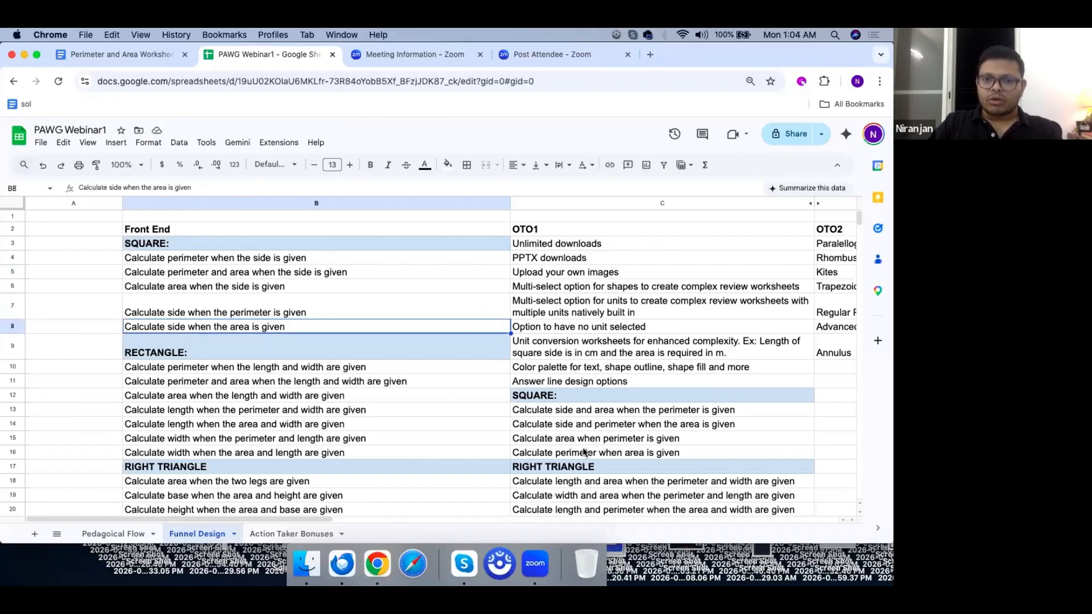
Step: Examine the rectangle and triangle sections under Front End and OTO1, highlighting the Front End RIGHT TRIANGLE problem types in B18:B20
{"action": "scroll", "coordinate": [592, 455], "scroll_direction": "down", "scroll_amount": 2}
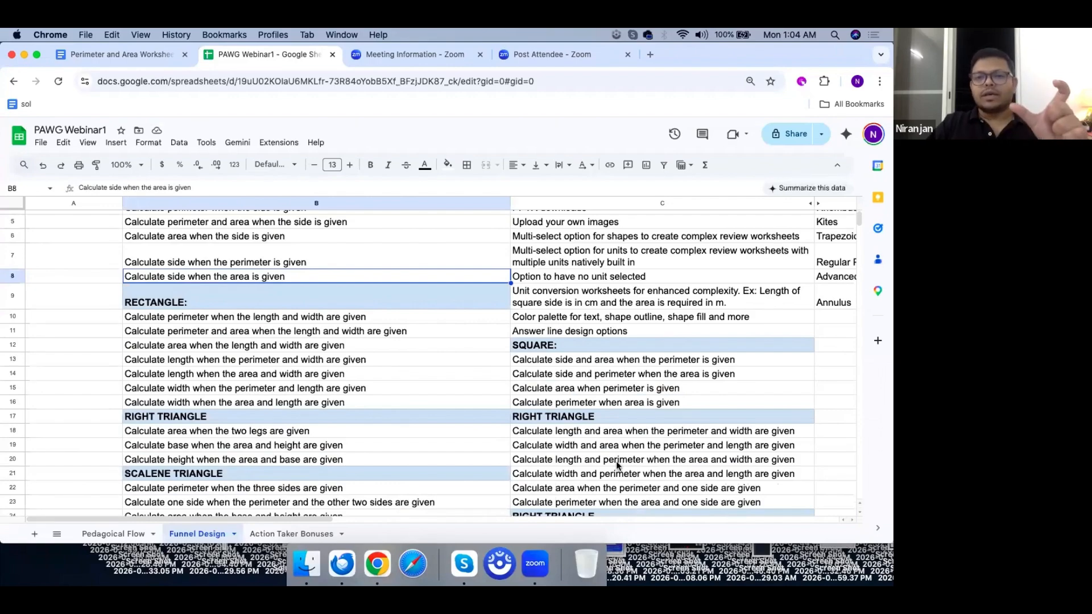
{"action": "scroll", "coordinate": [647, 445], "scroll_direction": "down", "scroll_amount": 3}
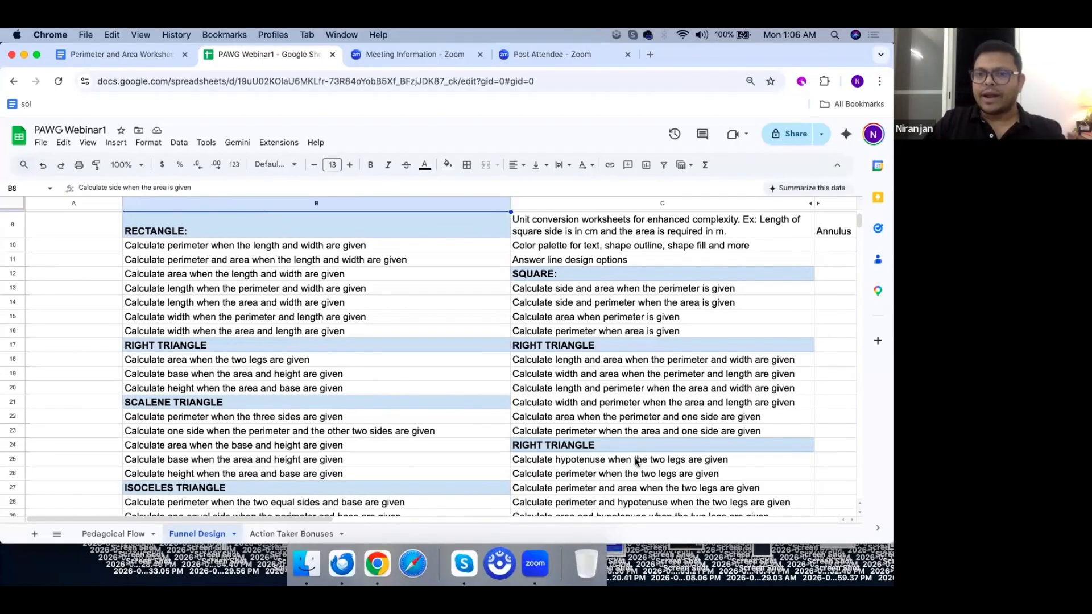
{"action": "left_click_drag", "start_coordinate": [245, 366], "coordinate": [247, 388]}
{"action": "left_click", "coordinate": [305, 372]}
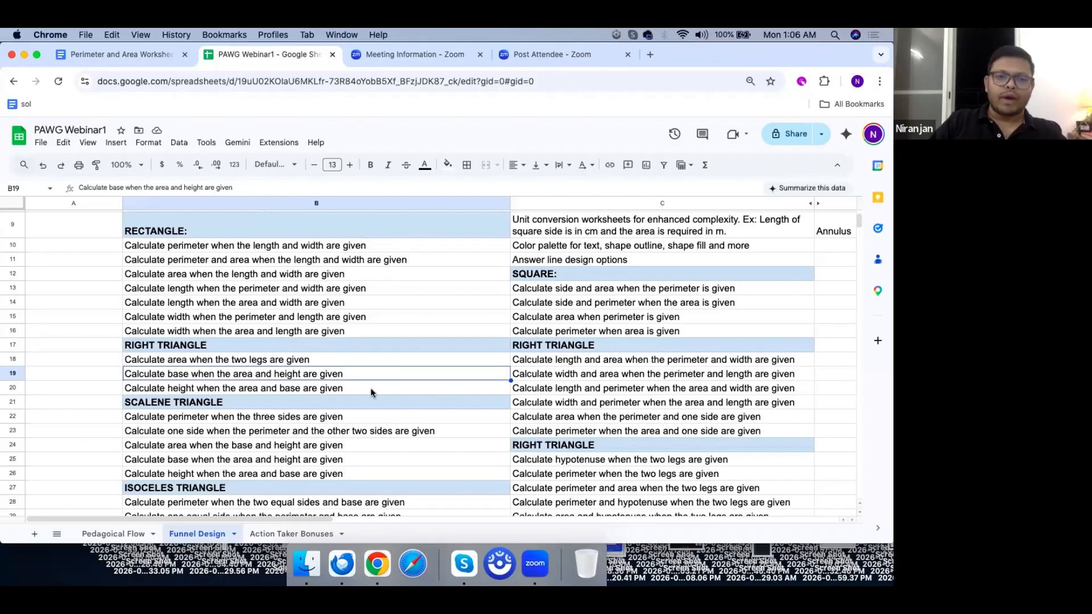
Step: Highlight the Front End SQUARE group B3:B8 and the RECTANGLE group from B9, then go to B24 in the SCALENE TRIANGLE section
{"action": "scroll", "coordinate": [374, 377], "scroll_direction": "up", "scroll_amount": 3}
{"action": "left_click_drag", "start_coordinate": [243, 246], "coordinate": [245, 326]}
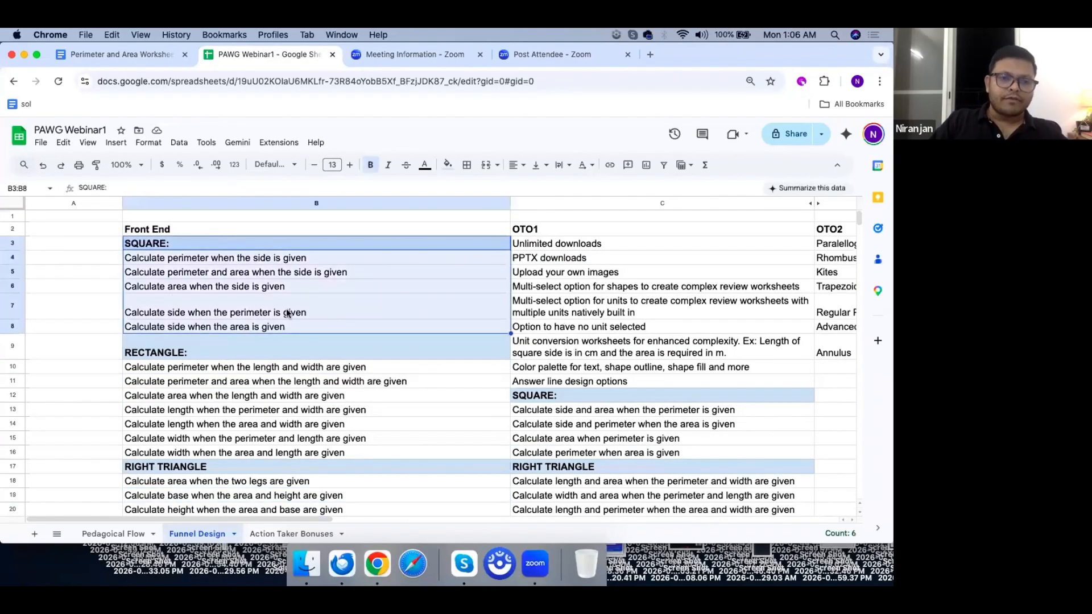
{"action": "scroll", "coordinate": [285, 361], "scroll_direction": "down", "scroll_amount": 4}
{"action": "left_click_drag", "start_coordinate": [253, 250], "coordinate": [261, 349]}
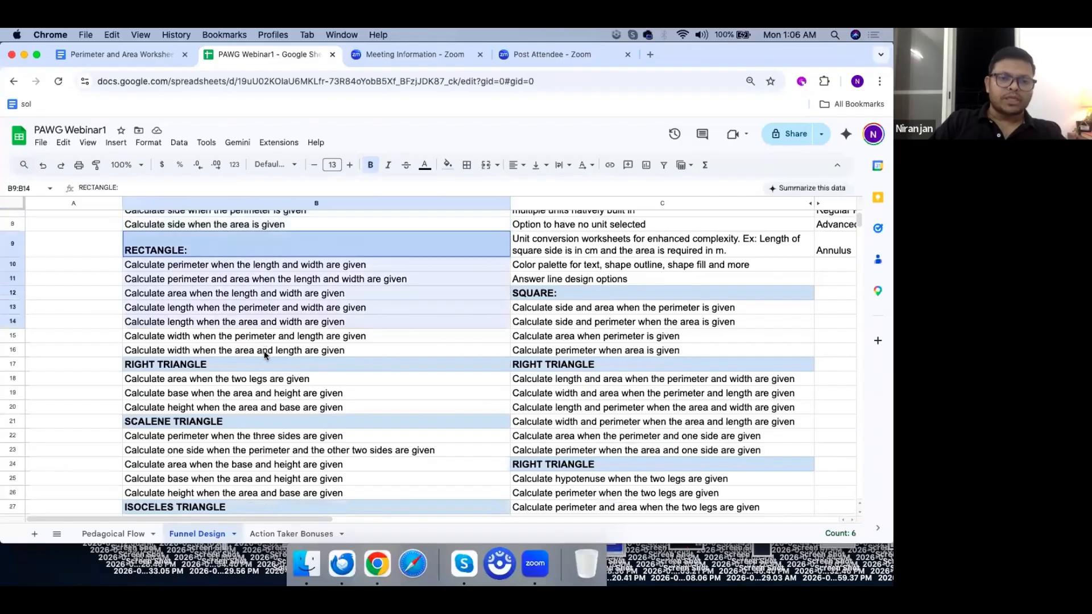
{"action": "scroll", "coordinate": [261, 348], "scroll_direction": "down", "scroll_amount": 3}
{"action": "scroll", "coordinate": [249, 326], "scroll_direction": "down", "scroll_amount": 2}
{"action": "left_click", "coordinate": [235, 303]}
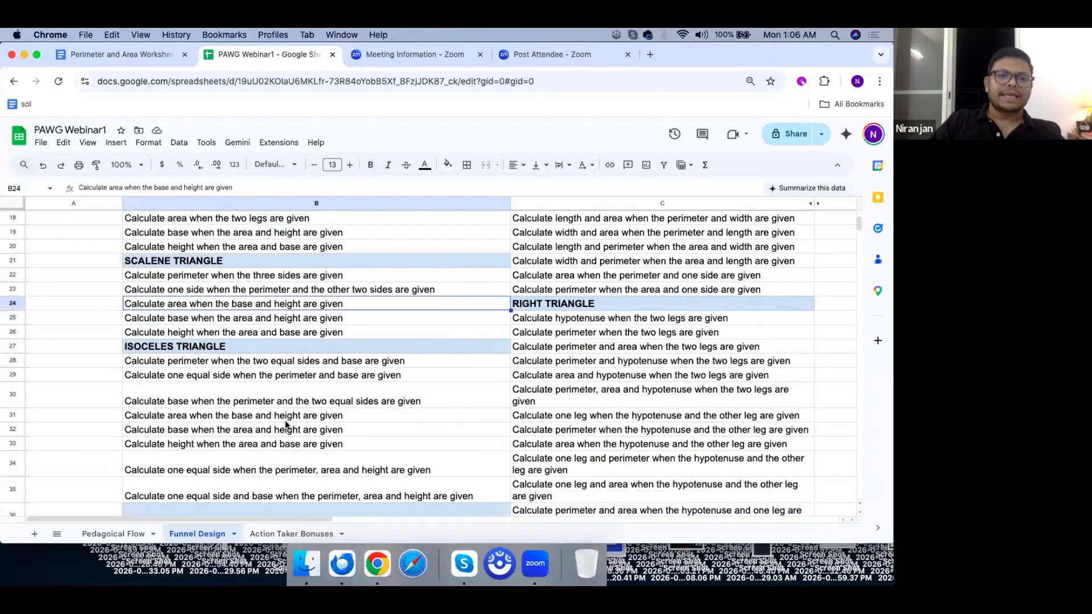
Step: Go to B19 in the Front End RIGHT TRIANGLE section, and switch to the Cloudorka Apps browser window
{"action": "scroll", "coordinate": [285, 398], "scroll_direction": "up", "scroll_amount": 3}
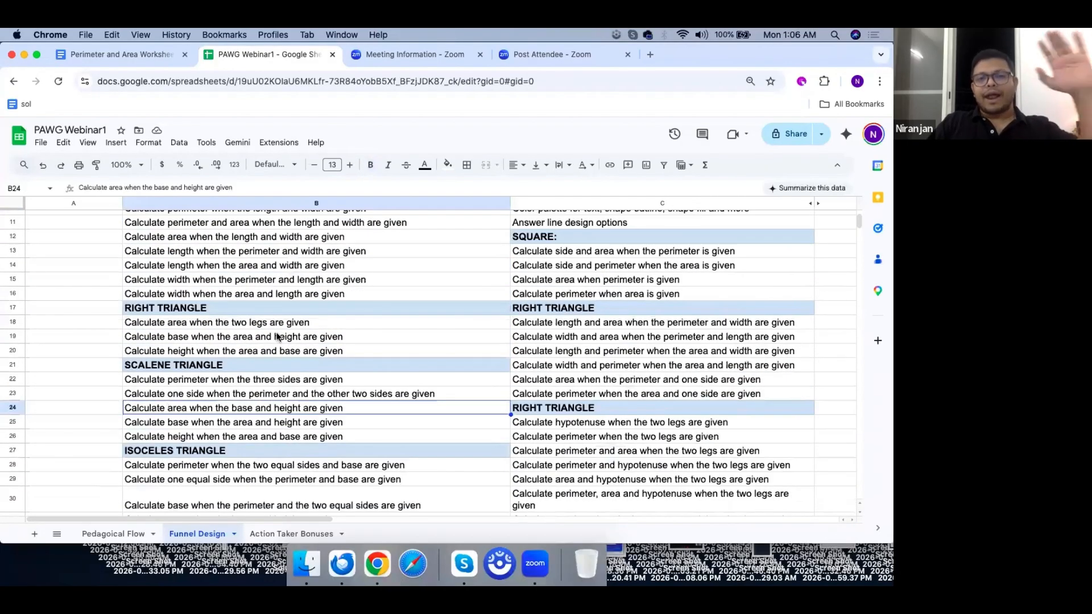
{"action": "left_click", "coordinate": [277, 336]}
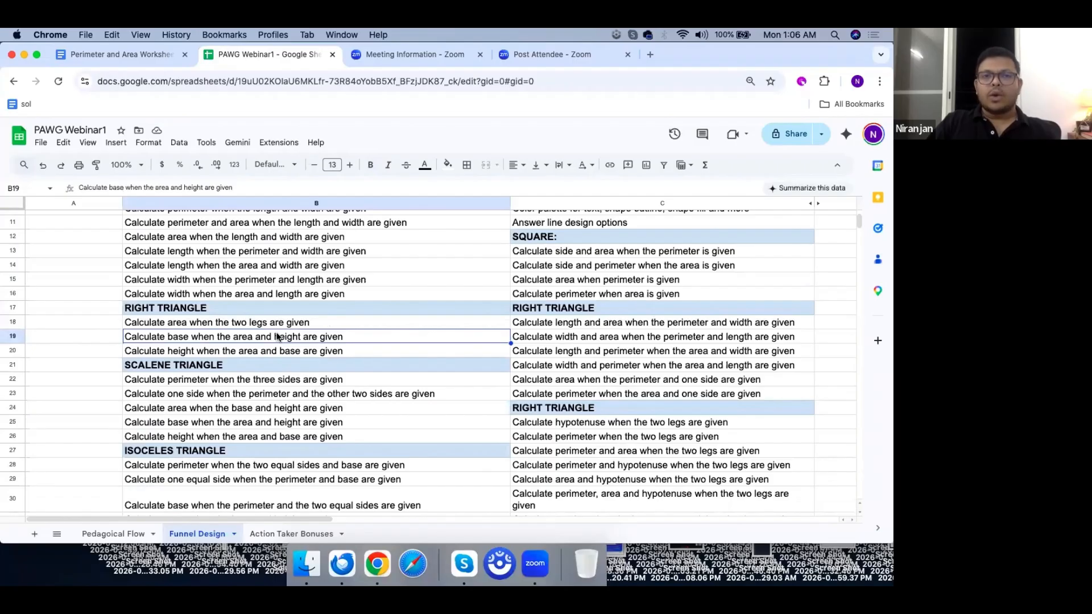
{"action": "left_click_drag", "start_coordinate": [711, 51], "coordinate": [407, 52]}
{"action": "left_click", "coordinate": [670, 56]}
{"action": "double_click", "coordinate": [682, 61]}
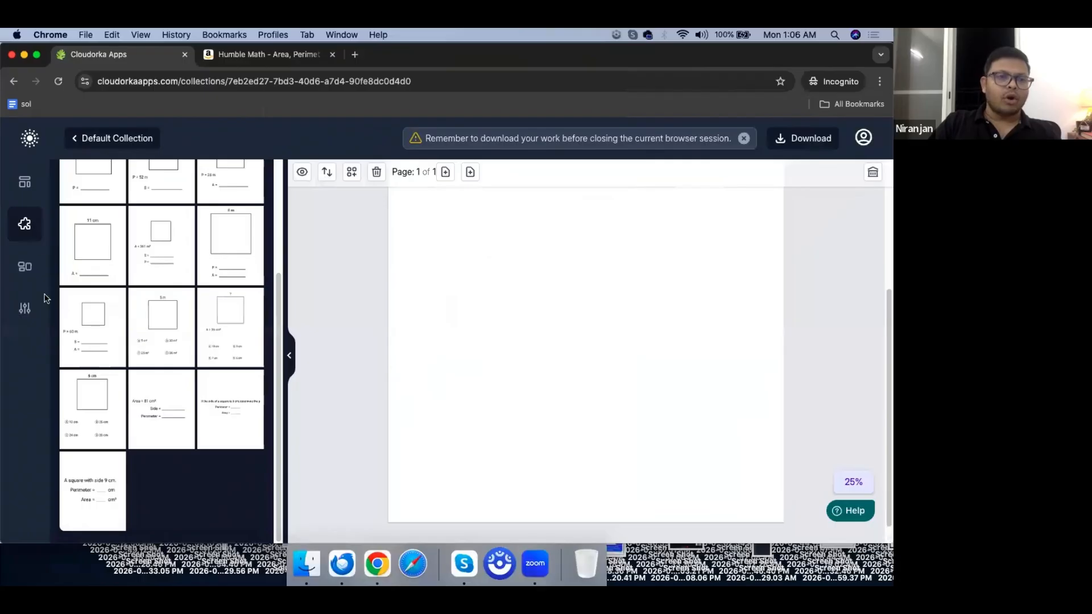
Step: Leave the Squares components, open the full Triangles set and place a triangle area worksheet with base and height given on Page 1
{"action": "scroll", "coordinate": [222, 453], "scroll_direction": "up", "scroll_amount": 1}
{"action": "scroll", "coordinate": [222, 454], "scroll_direction": "up", "scroll_amount": 3}
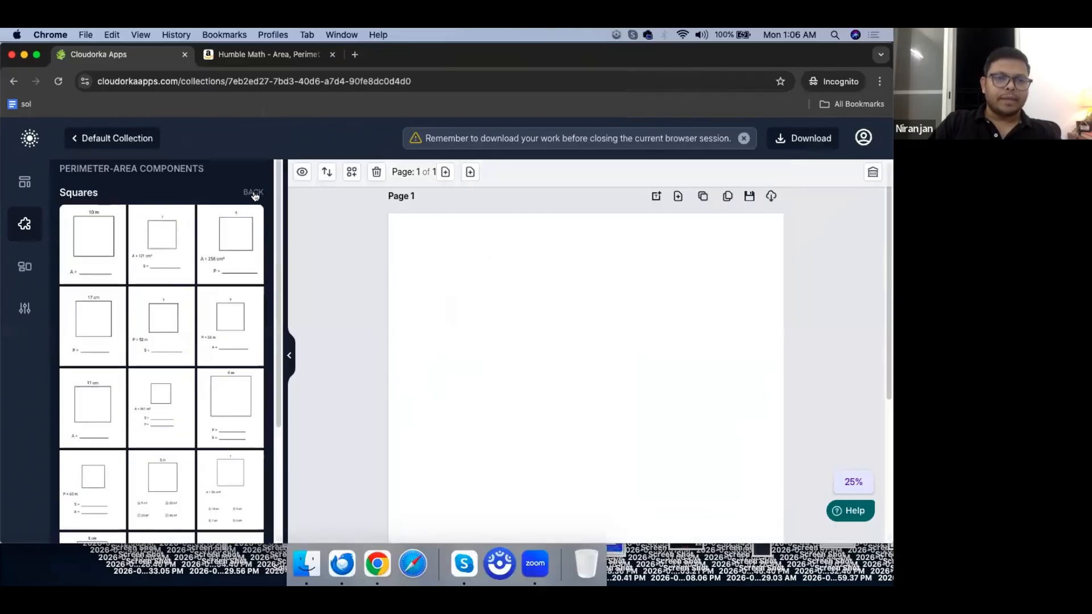
{"action": "left_click", "coordinate": [253, 194]}
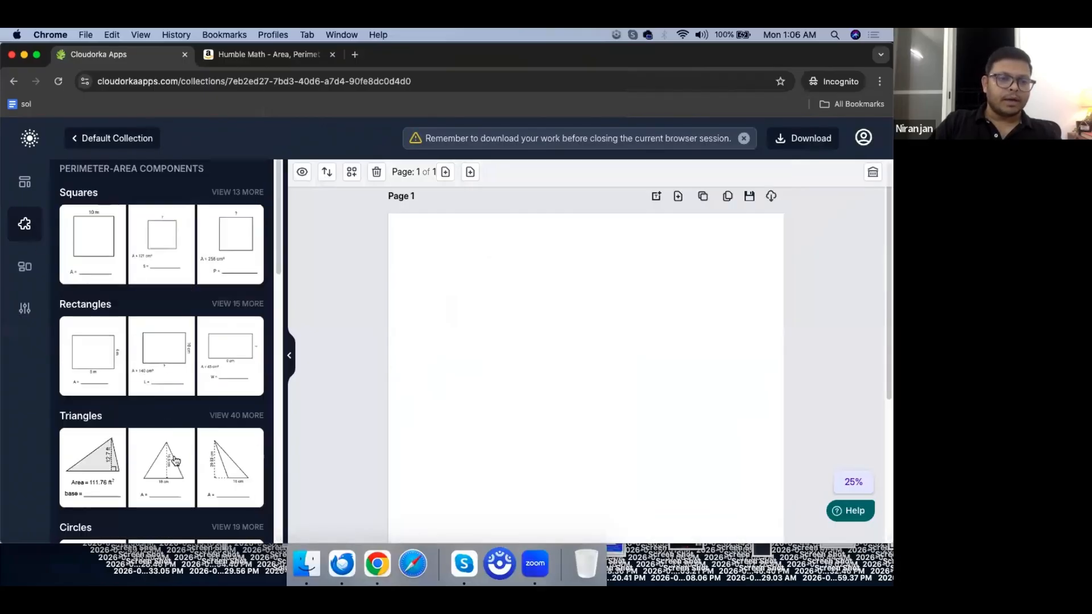
{"action": "left_click", "coordinate": [231, 415]}
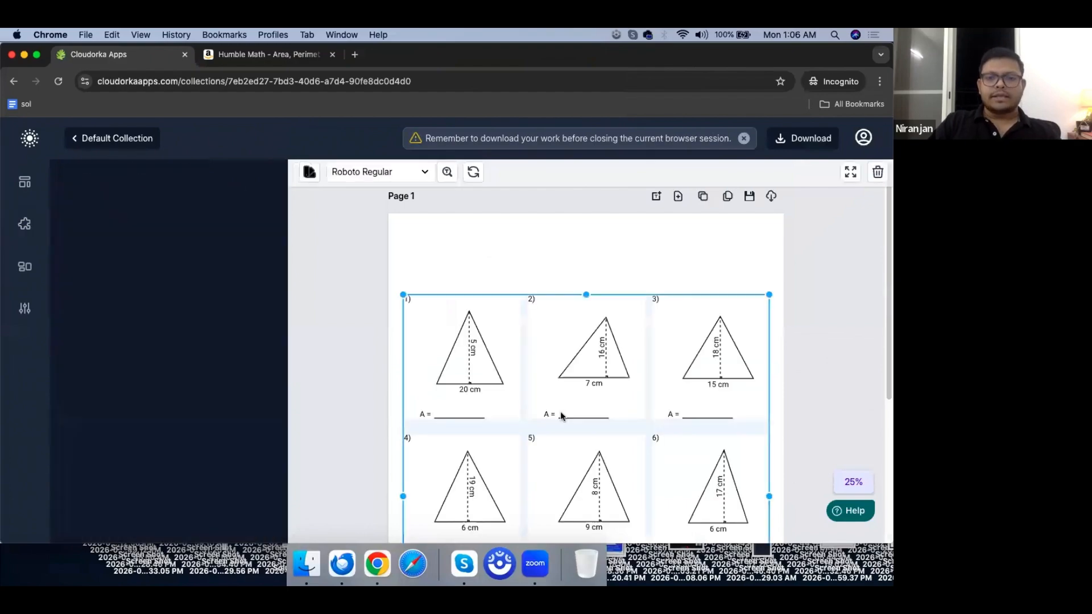
Step: Review the available triangle question variants and regenerate the worksheet as Equilateral: Area → Perimeter
{"action": "left_click", "coordinate": [180, 221]}
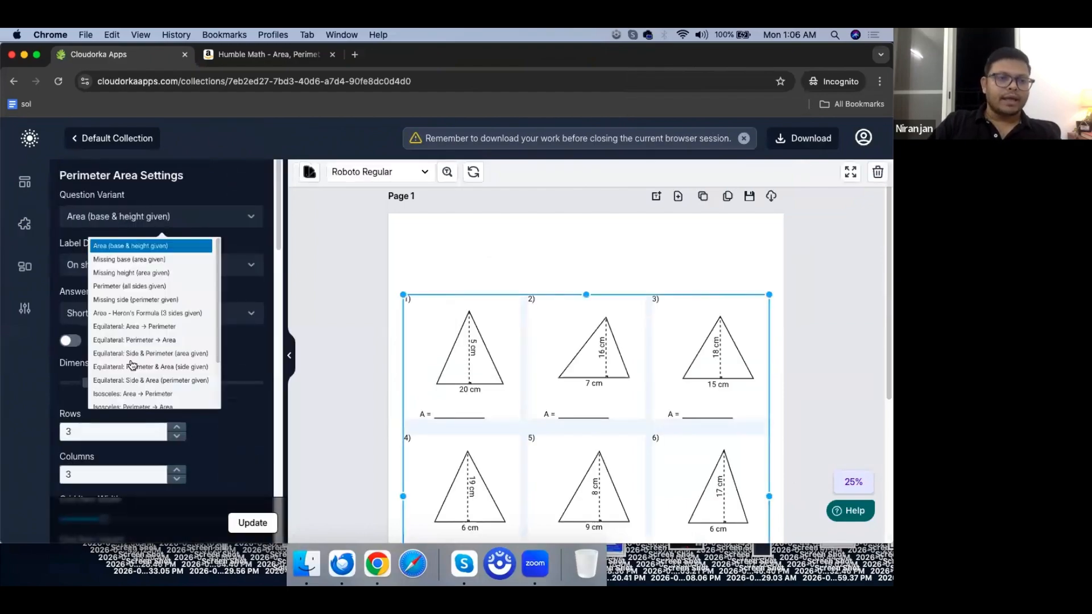
{"action": "scroll", "coordinate": [147, 349], "scroll_direction": "down", "scroll_amount": 3}
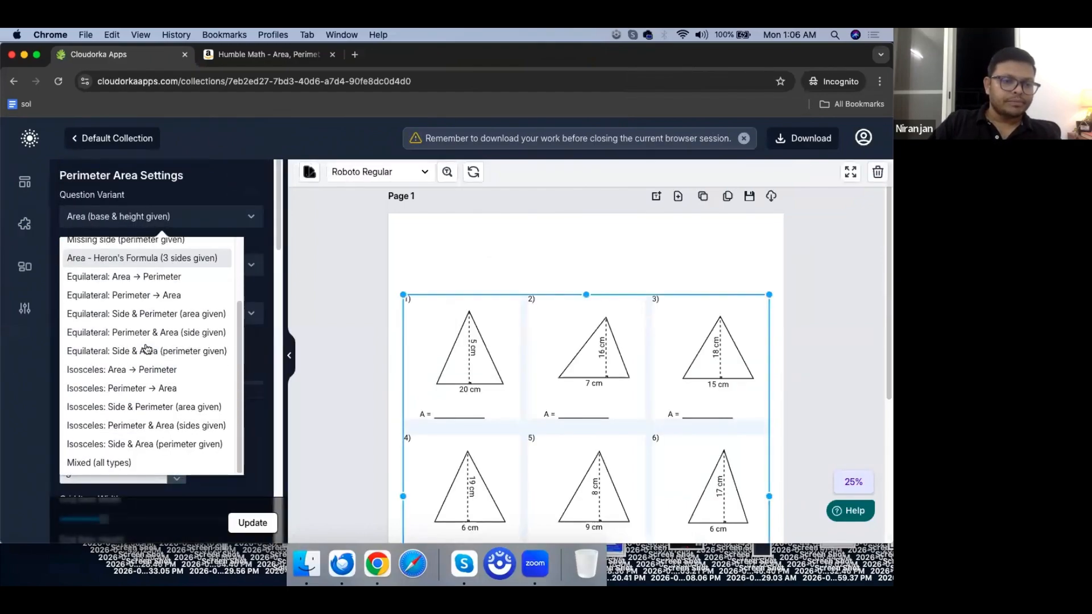
{"action": "scroll", "coordinate": [151, 334], "scroll_direction": "up", "scroll_amount": 3}
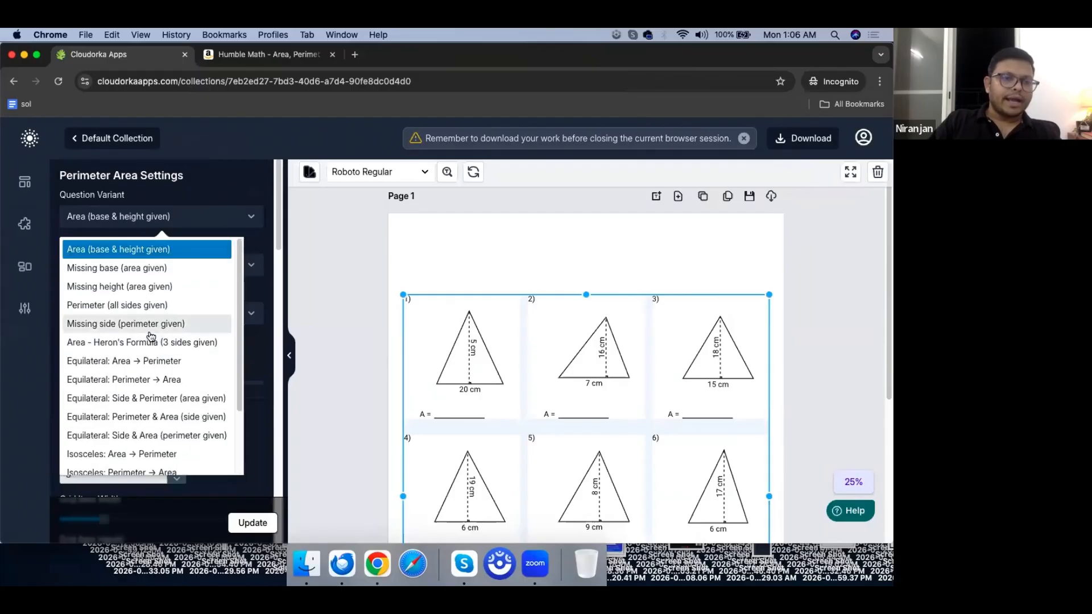
{"action": "scroll", "coordinate": [186, 398], "scroll_direction": "down", "scroll_amount": 3}
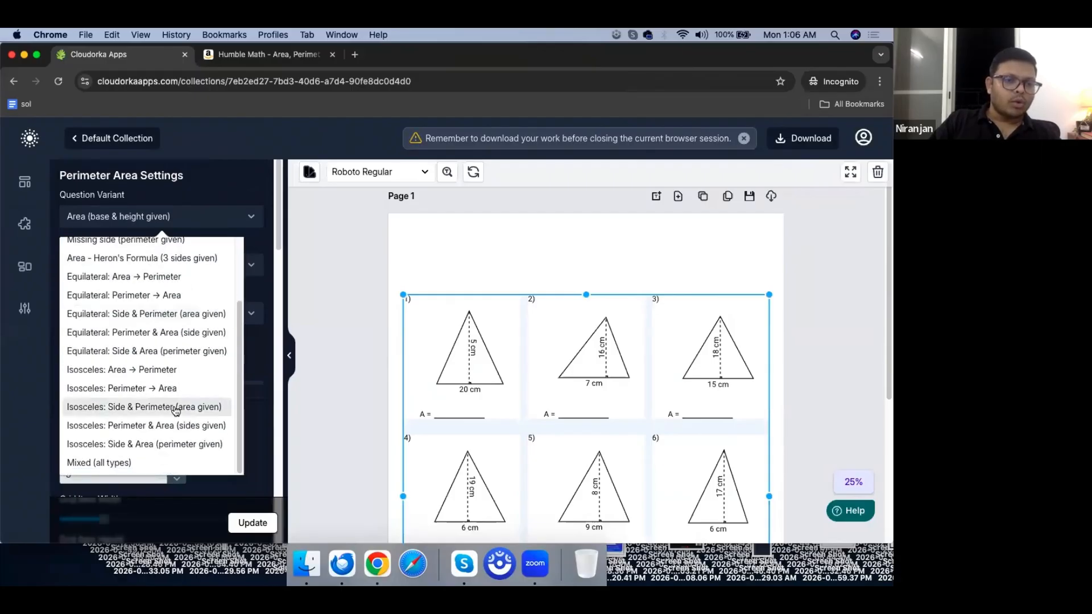
{"action": "scroll", "coordinate": [177, 410], "scroll_direction": "up", "scroll_amount": 3}
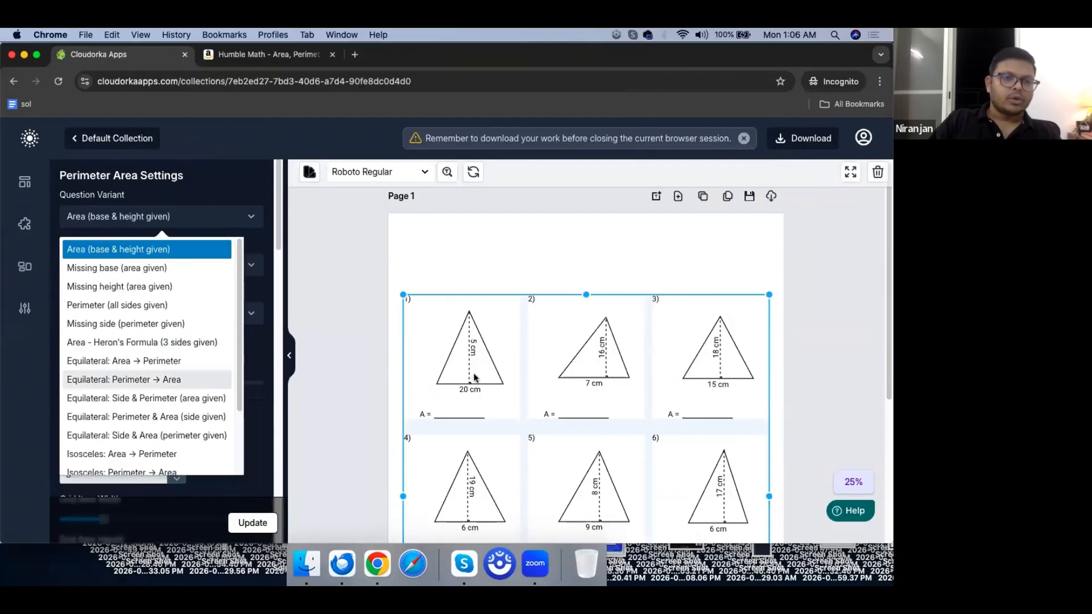
{"action": "left_click", "coordinate": [143, 361]}
{"action": "left_click", "coordinate": [254, 524]}
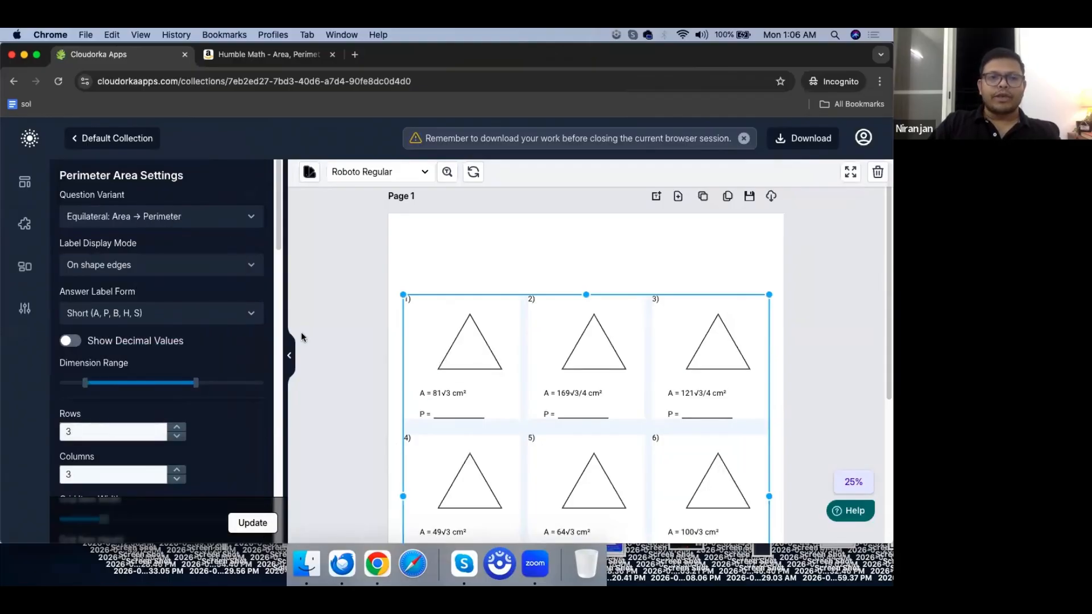
Step: Regenerate the triangle worksheet with the question variant Isosceles: Area → Perimeter and deselect it on the page
{"action": "left_click", "coordinate": [173, 217]}
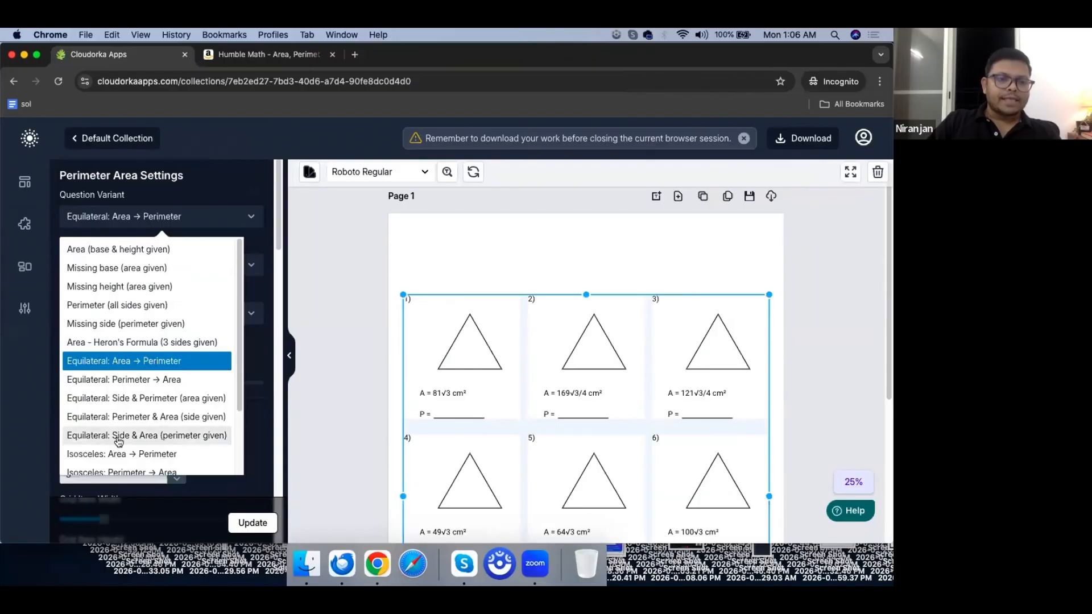
{"action": "scroll", "coordinate": [116, 444], "scroll_direction": "down", "scroll_amount": 1}
{"action": "left_click", "coordinate": [121, 432]}
{"action": "left_click", "coordinate": [254, 523]}
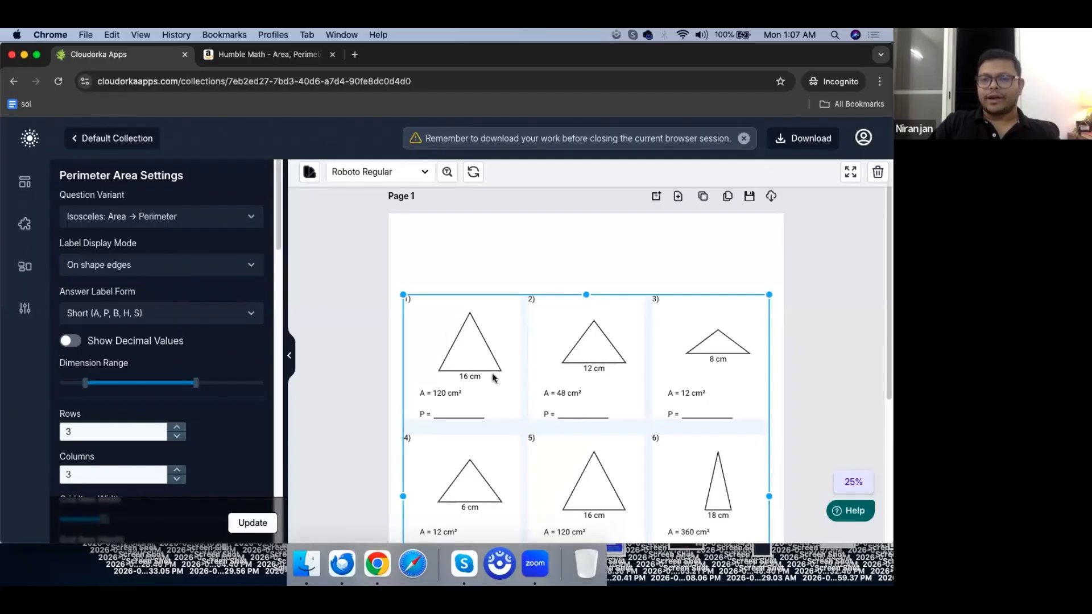
{"action": "left_click", "coordinate": [175, 224]}
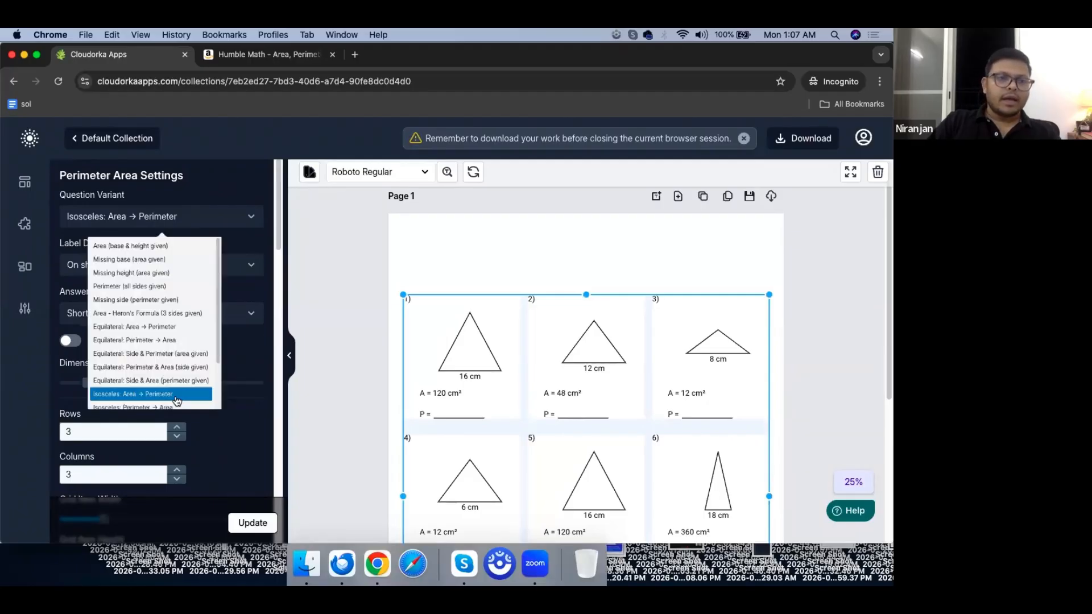
{"action": "left_click", "coordinate": [465, 384]}
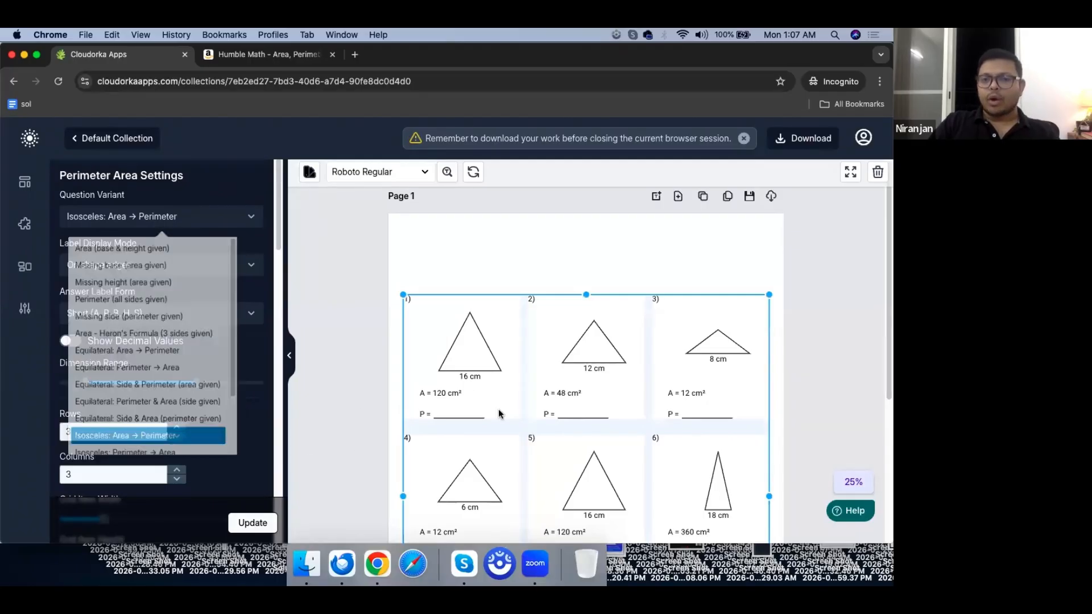
{"action": "left_click", "coordinate": [378, 224]}
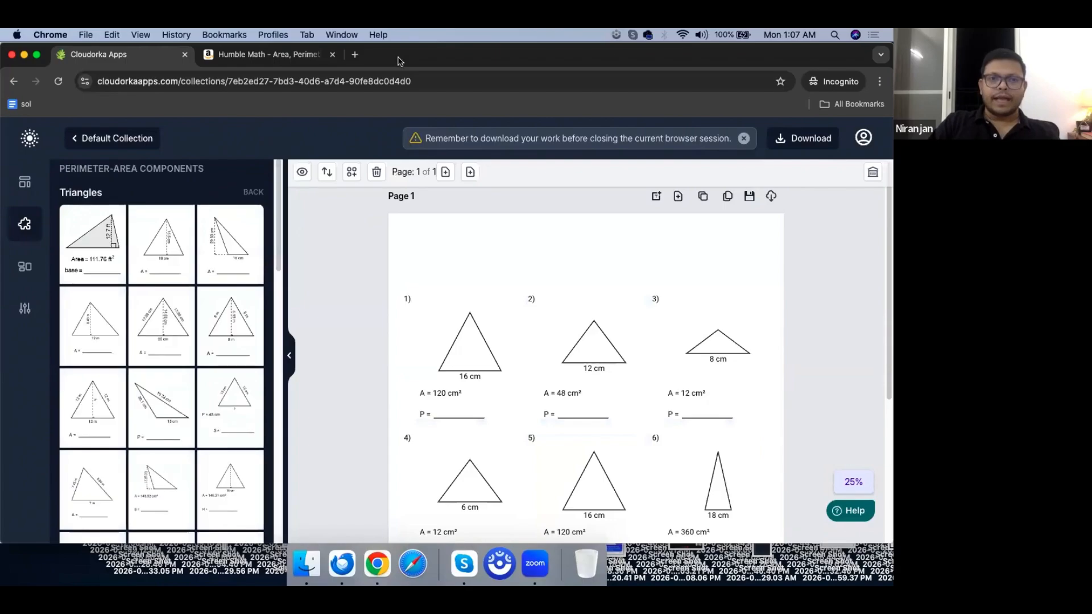
Step: Switch back to the Funnel Design sheet and look over the Front End triangle sections down to CIRCLE (Using Pi)
{"action": "left_click_drag", "start_coordinate": [398, 60], "coordinate": [708, 60]}
{"action": "left_click", "coordinate": [156, 280]}
{"action": "left_click_drag", "start_coordinate": [452, 53], "coordinate": [734, 53]}
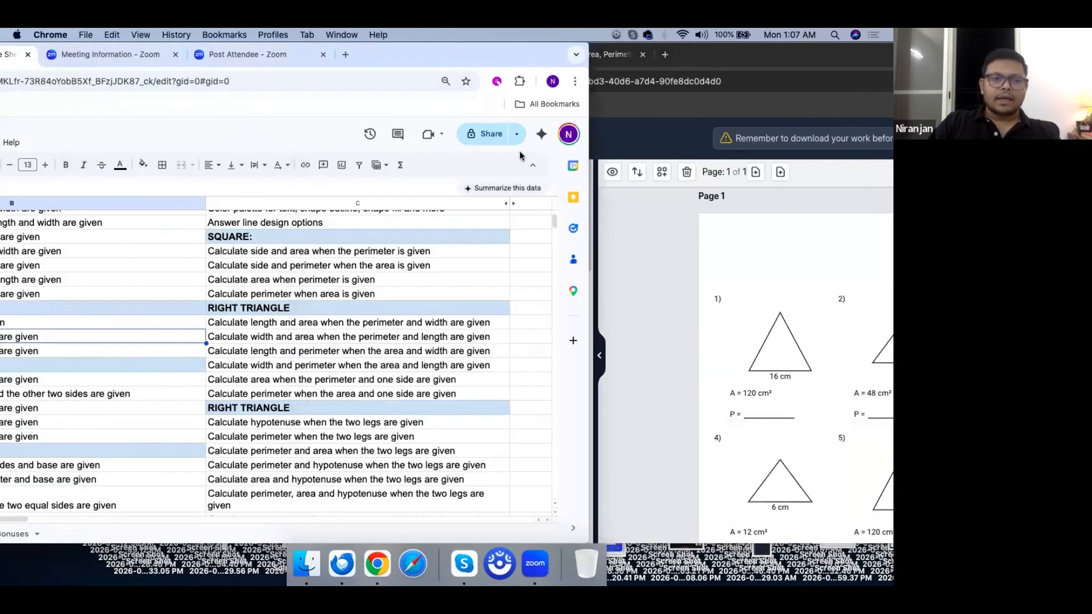
{"action": "scroll", "coordinate": [235, 370], "scroll_direction": "up", "scroll_amount": 3}
{"action": "scroll", "coordinate": [222, 398], "scroll_direction": "down", "scroll_amount": 10}
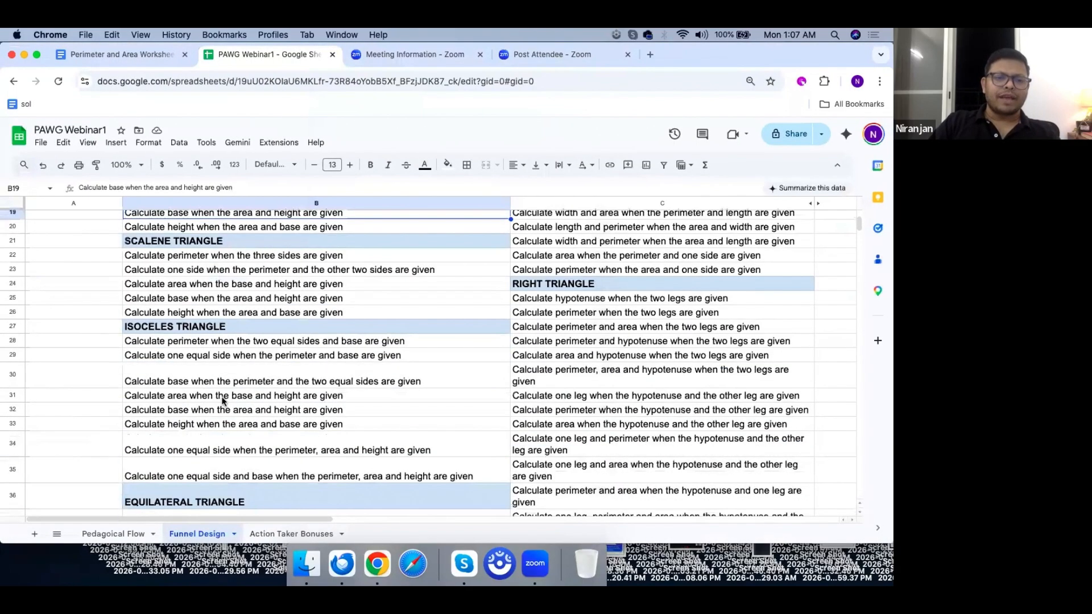
{"action": "scroll", "coordinate": [222, 401], "scroll_direction": "down", "scroll_amount": 5}
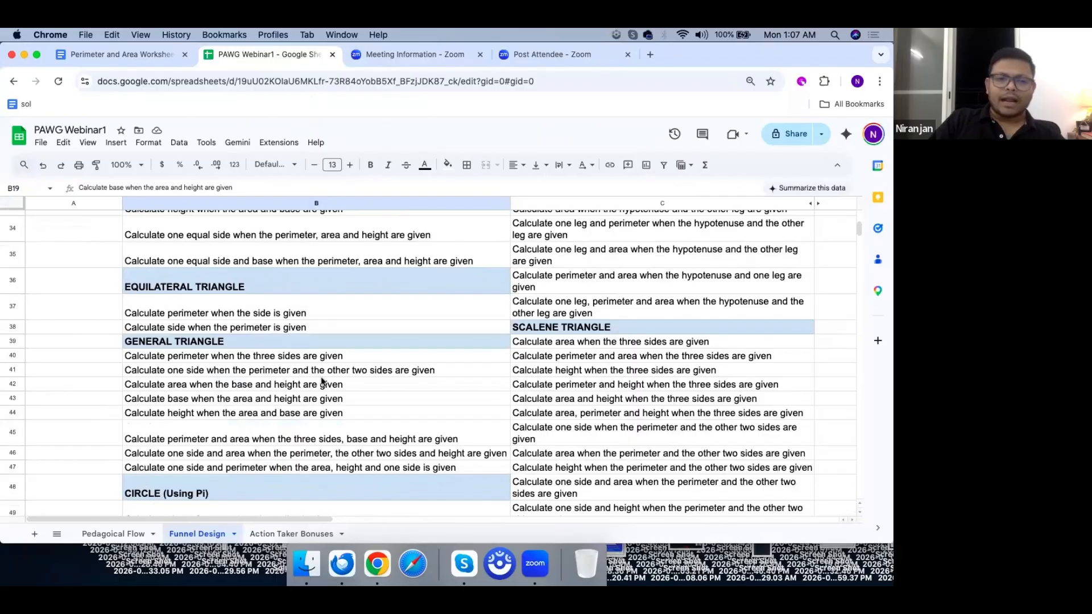
{"action": "scroll", "coordinate": [327, 370], "scroll_direction": "down", "scroll_amount": 4}
{"action": "scroll", "coordinate": [296, 347], "scroll_direction": "up", "scroll_amount": 3}
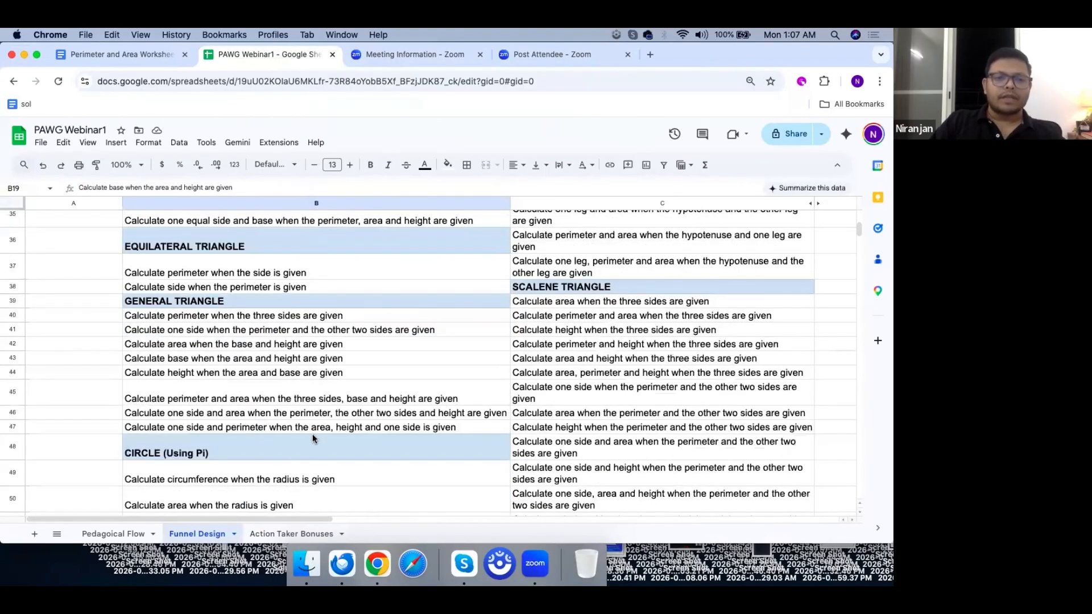
{"action": "scroll", "coordinate": [313, 435], "scroll_direction": "down", "scroll_amount": 3}
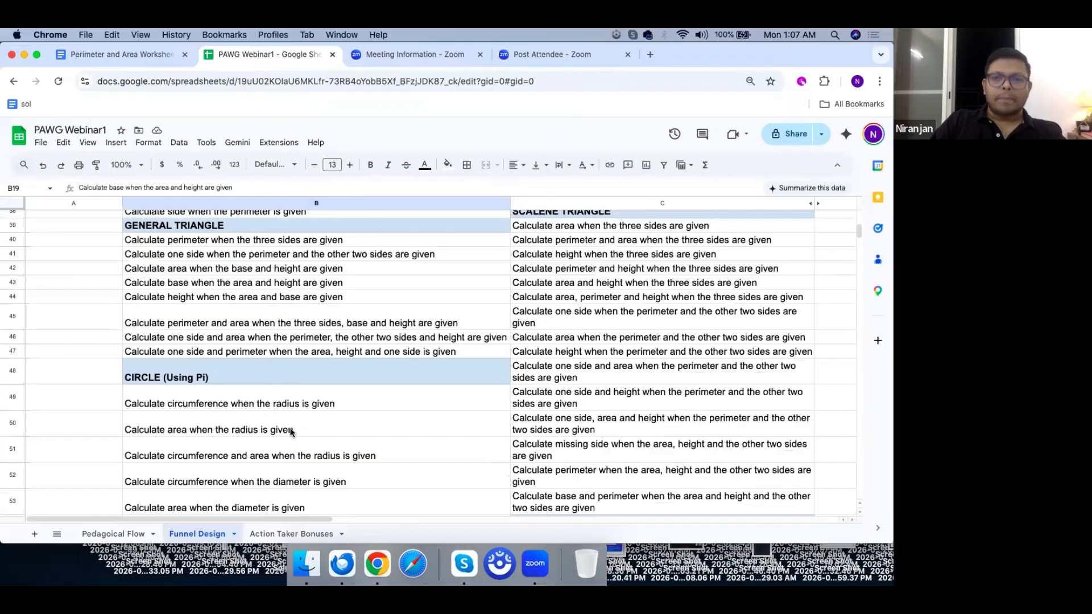
Step: Highlight the Front End circle problem types in B49:B68, followed by the whole Front End list in B3:B68
{"action": "scroll", "coordinate": [293, 434], "scroll_direction": "down", "scroll_amount": 5}
{"action": "left_click_drag", "start_coordinate": [305, 275], "coordinate": [294, 422]}
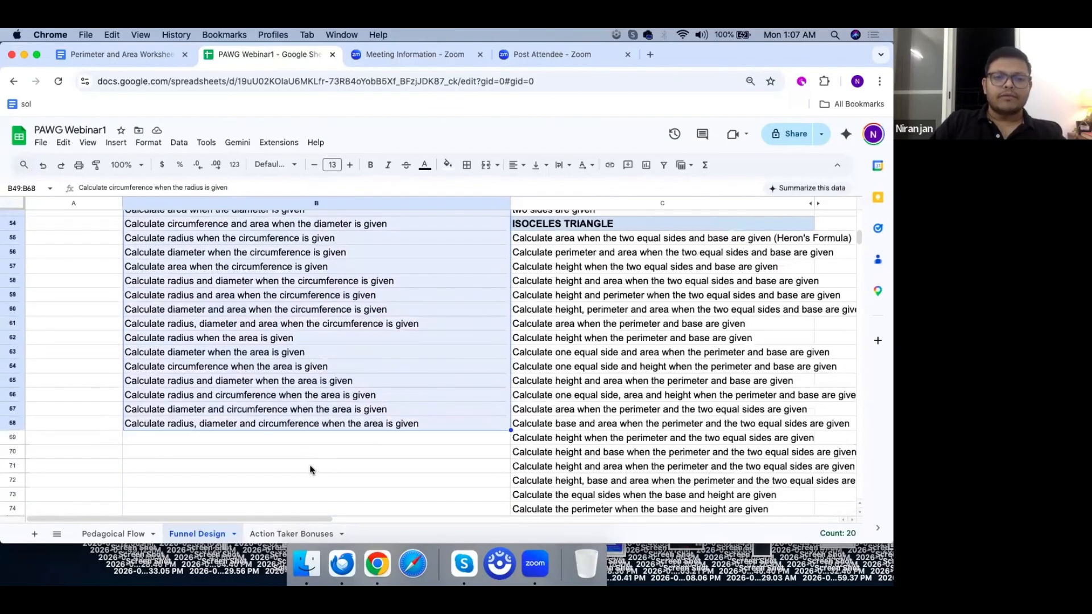
{"action": "scroll", "coordinate": [310, 467], "scroll_direction": "up", "scroll_amount": 3}
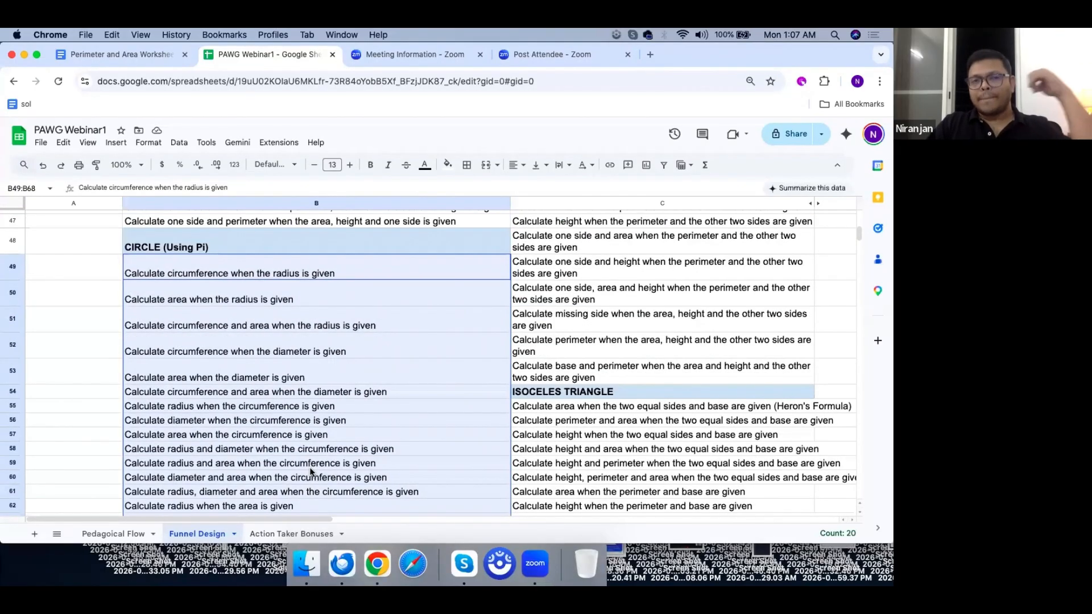
{"action": "scroll", "coordinate": [310, 467], "scroll_direction": "up", "scroll_amount": 15}
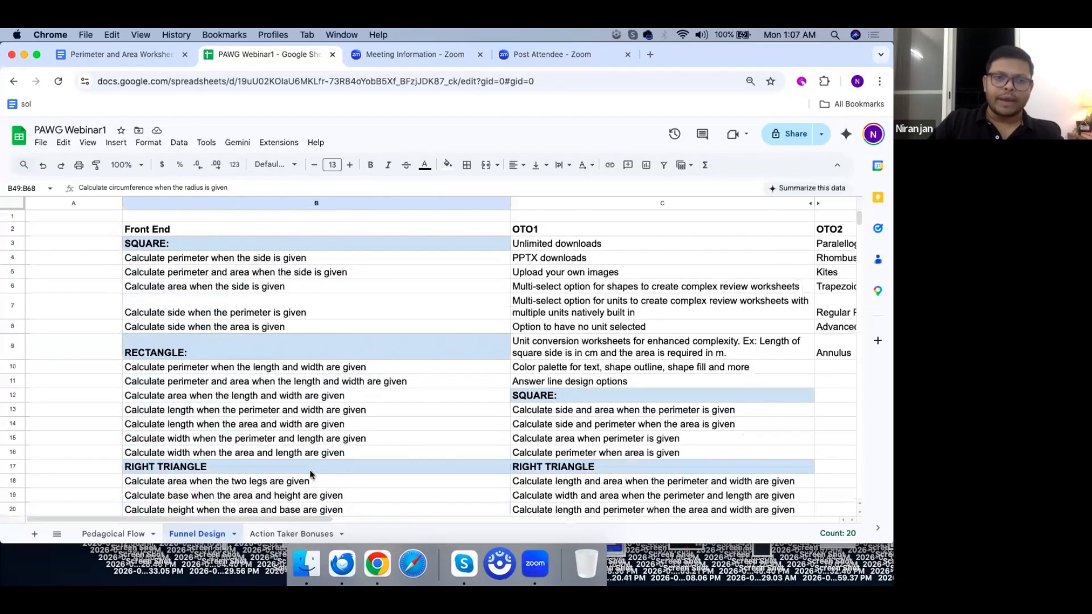
{"action": "left_click_drag", "start_coordinate": [306, 242], "coordinate": [353, 227]}
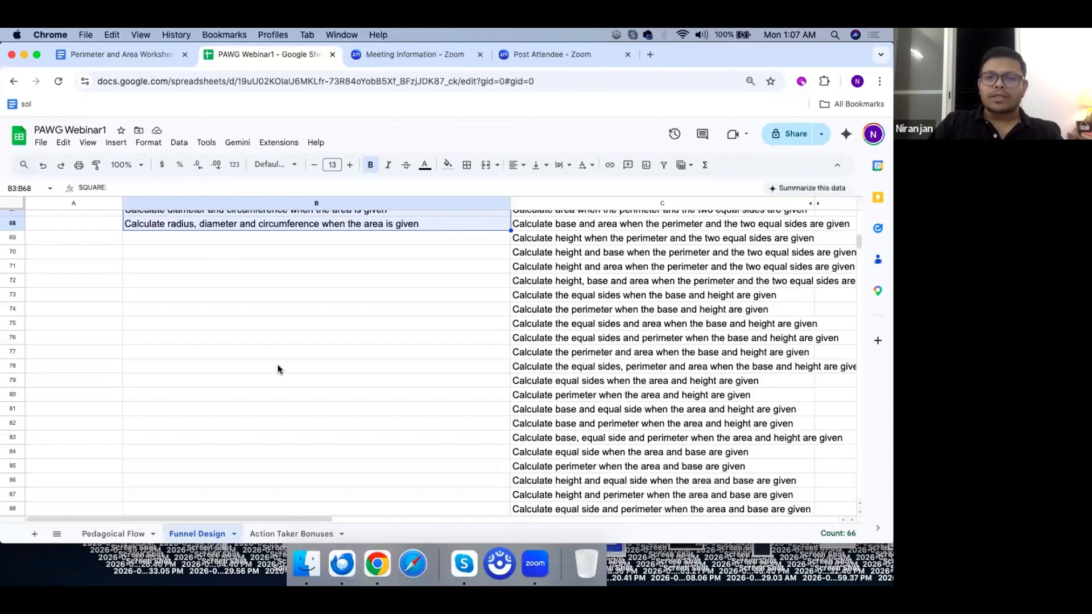
{"action": "scroll", "coordinate": [278, 368], "scroll_direction": "up", "scroll_amount": 8}
{"action": "scroll", "coordinate": [278, 369], "scroll_direction": "up", "scroll_amount": 15}
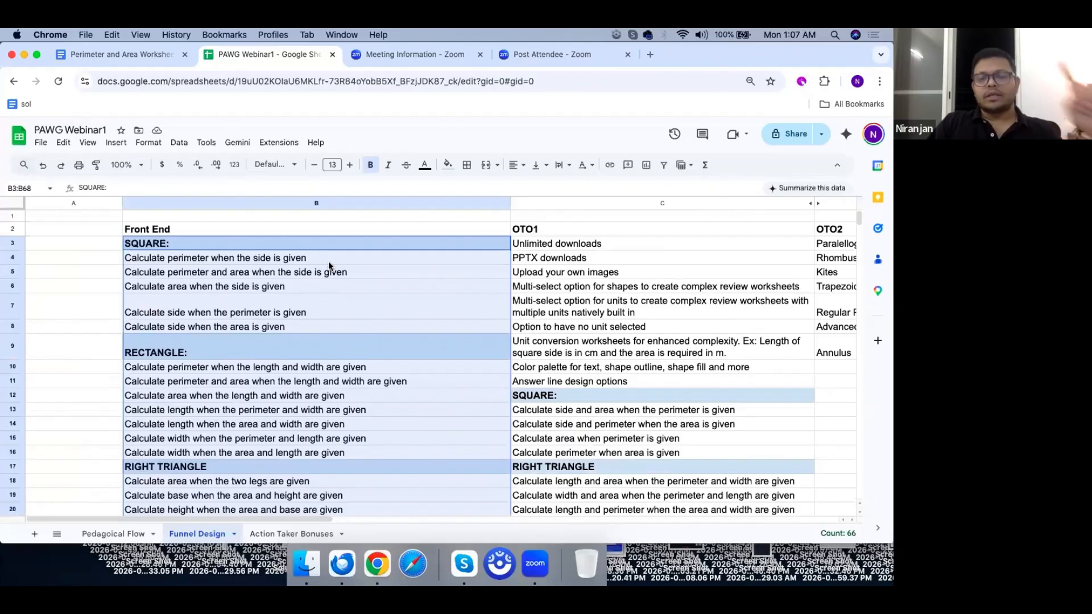
Step: Go through the OTO1 heading and its first features one at a time, from C2 to C5
{"action": "left_click", "coordinate": [581, 230]}
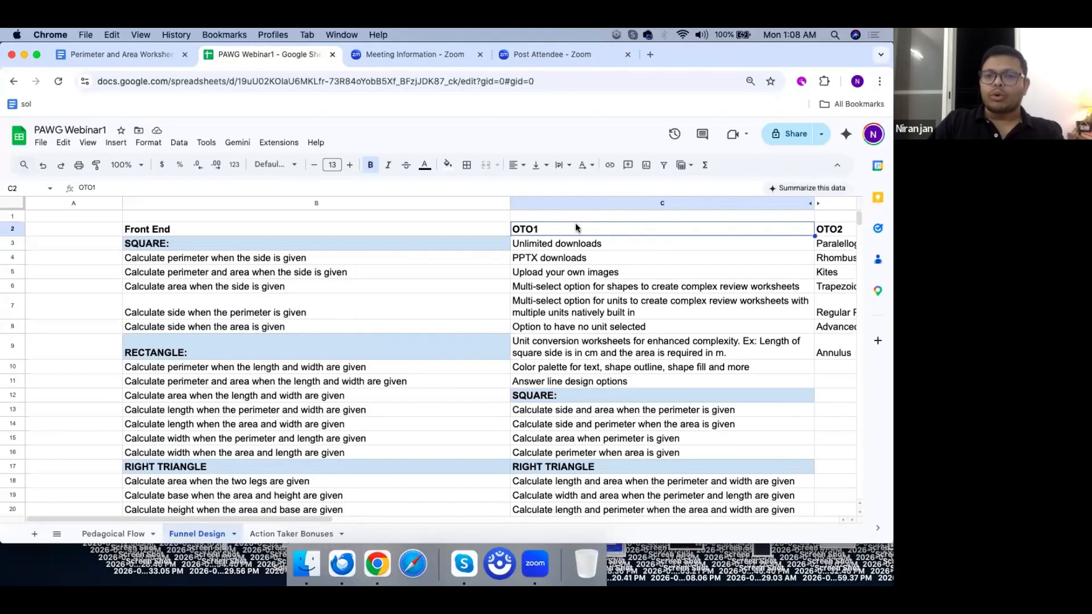
{"action": "left_click", "coordinate": [576, 248]}
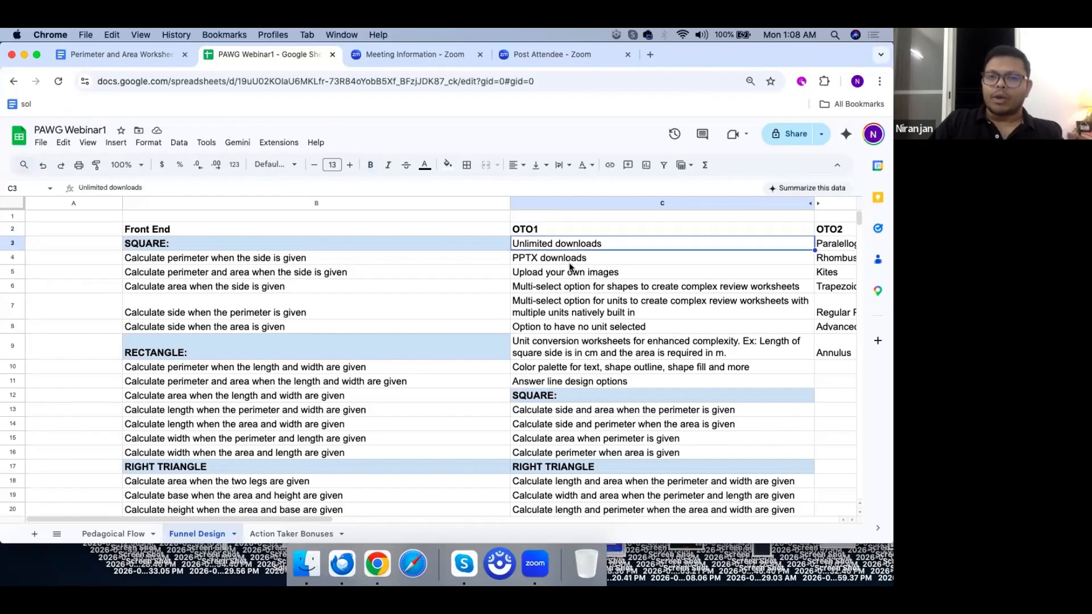
{"action": "left_click", "coordinate": [568, 261]}
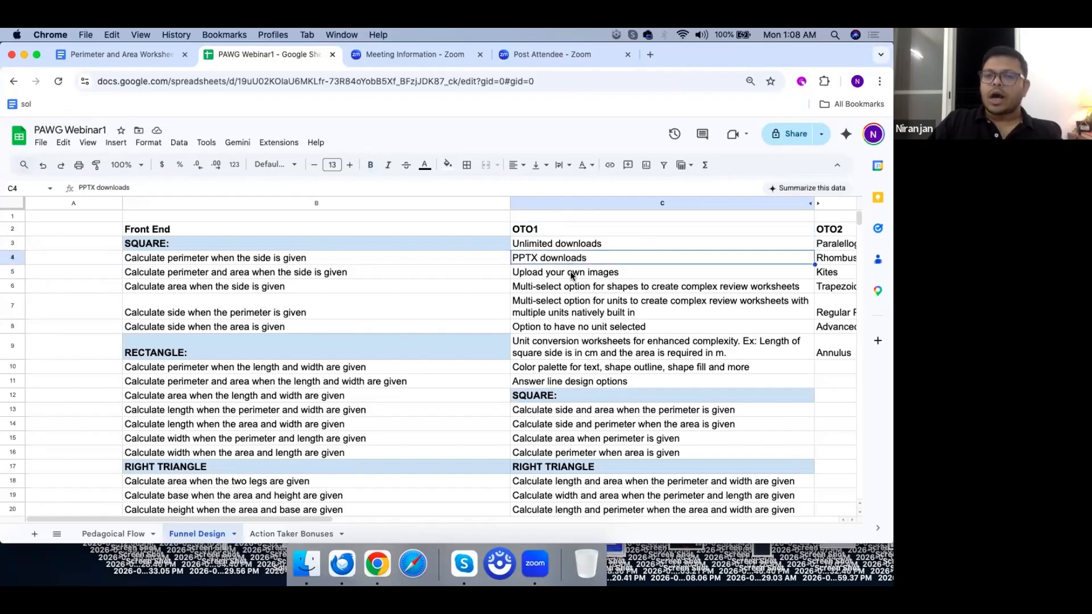
{"action": "left_click", "coordinate": [573, 274]}
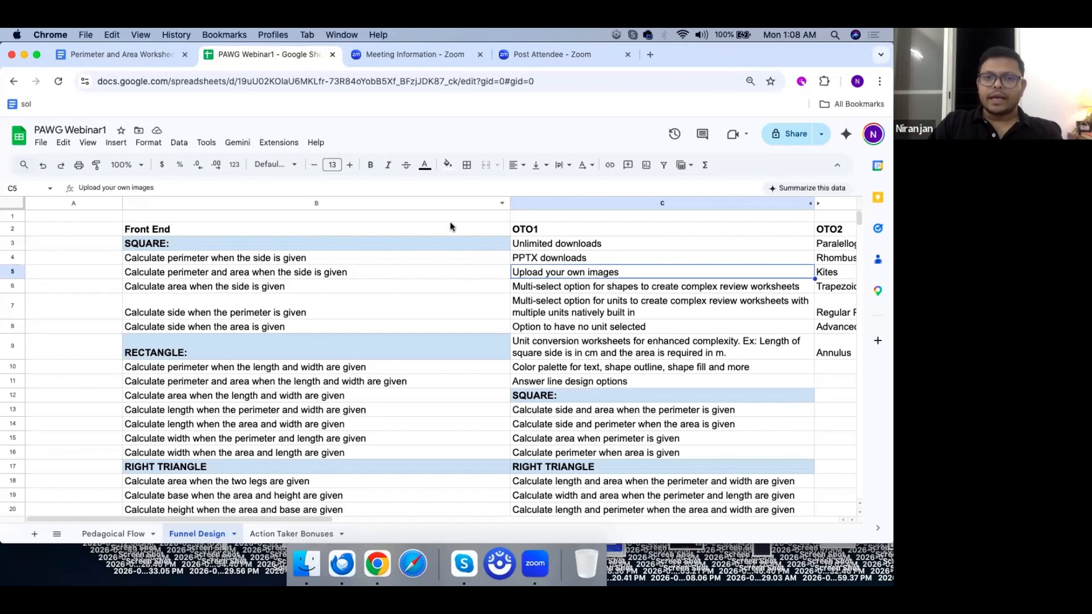
Step: Hide the Front End column B in the Funnel Design sheet
{"action": "left_click", "coordinate": [348, 206]}
{"action": "right_click", "coordinate": [355, 325]}
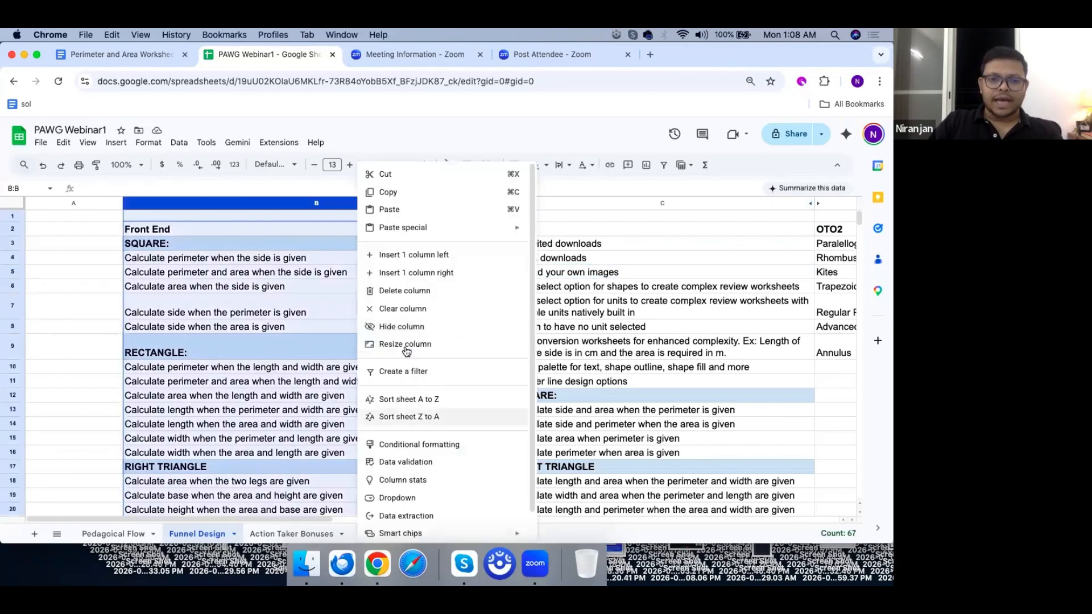
{"action": "left_click", "coordinate": [405, 329]}
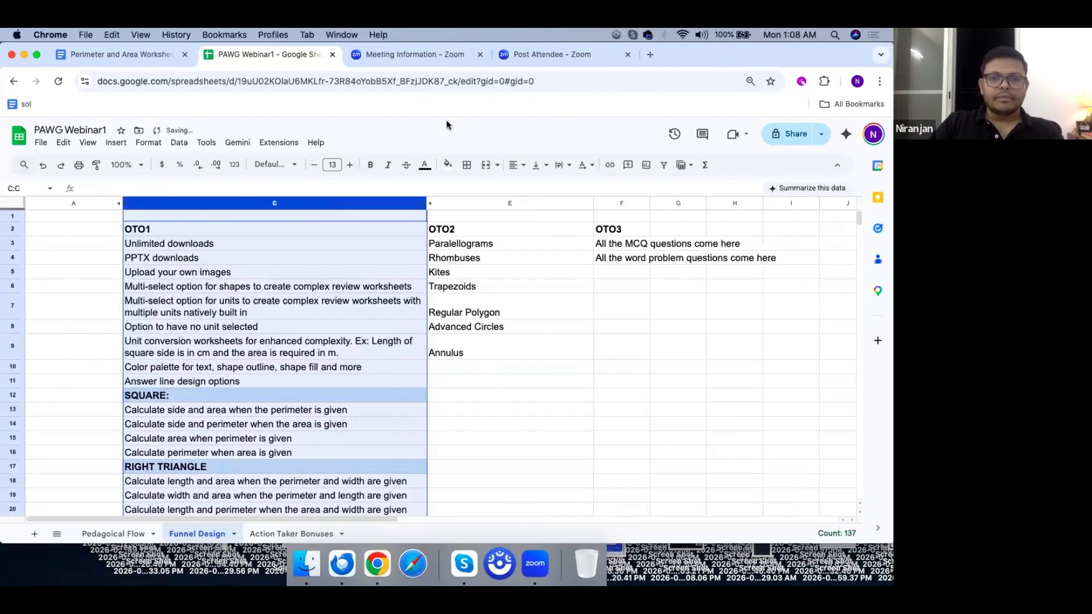
Step: Go to the OTO1 unit conversion feature in C9 and the multi-select option for shapes in C6
{"action": "left_click", "coordinate": [238, 340]}
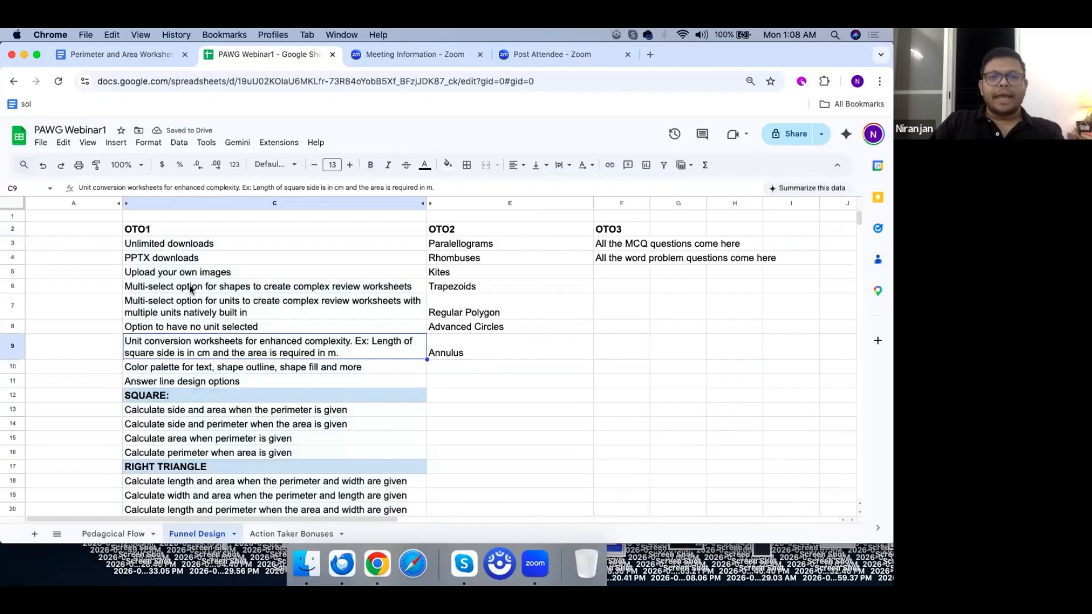
{"action": "left_click", "coordinate": [190, 286]}
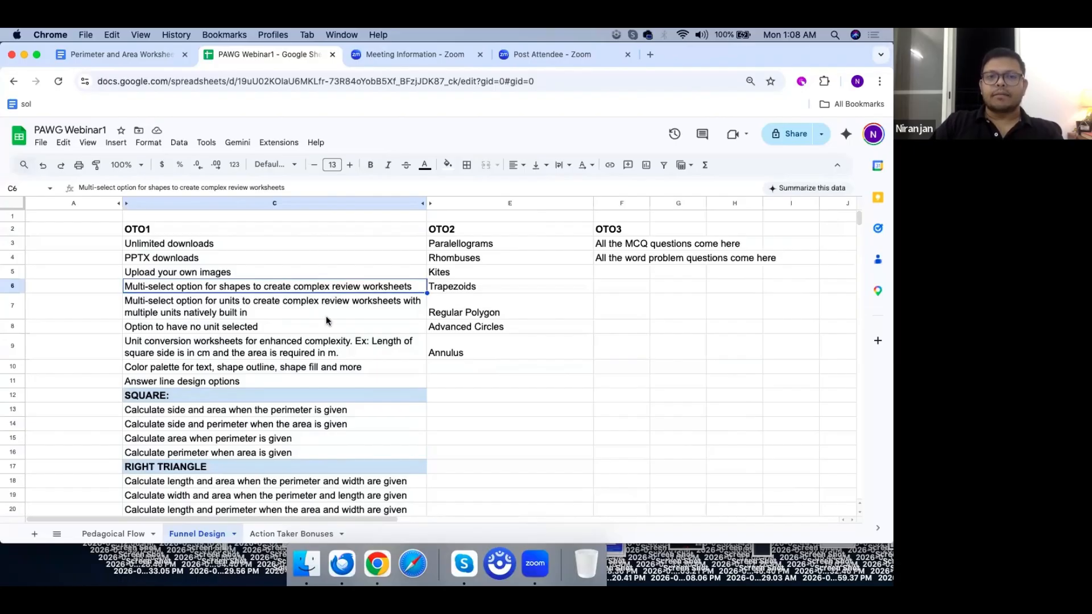
Step: Color the text of the multi-select option for shapes in C6 red and go to the units option in C7
{"action": "left_click", "coordinate": [424, 165]}
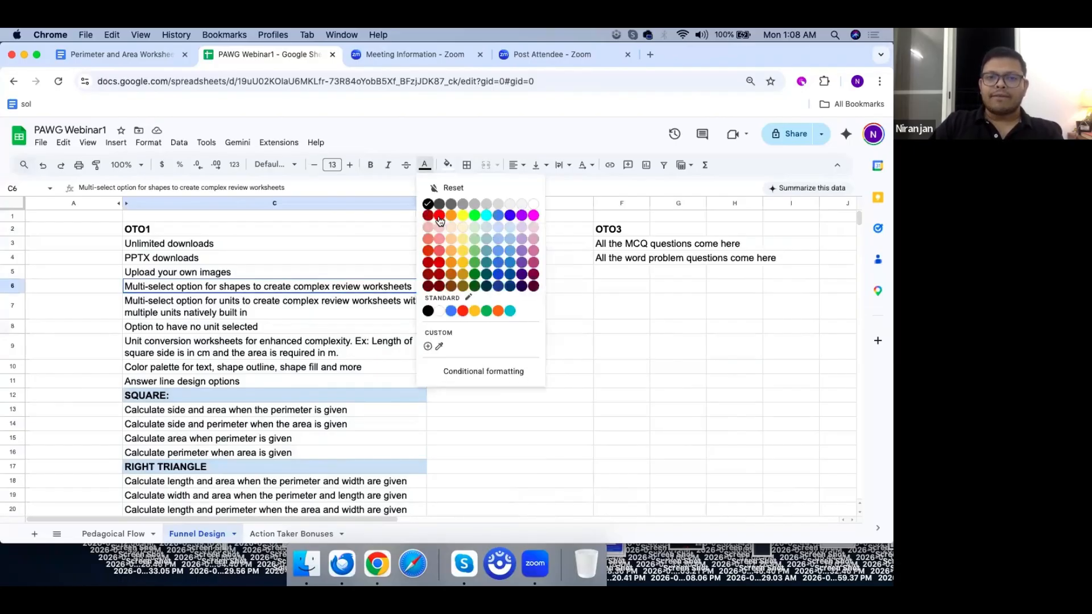
{"action": "left_click", "coordinate": [439, 215]}
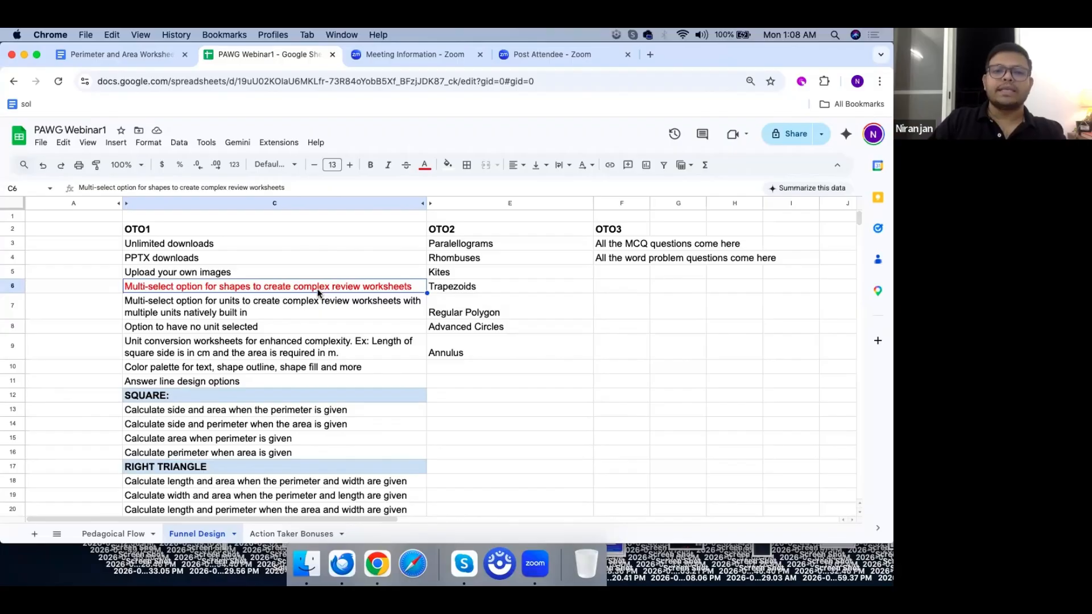
{"action": "left_click", "coordinate": [302, 310]}
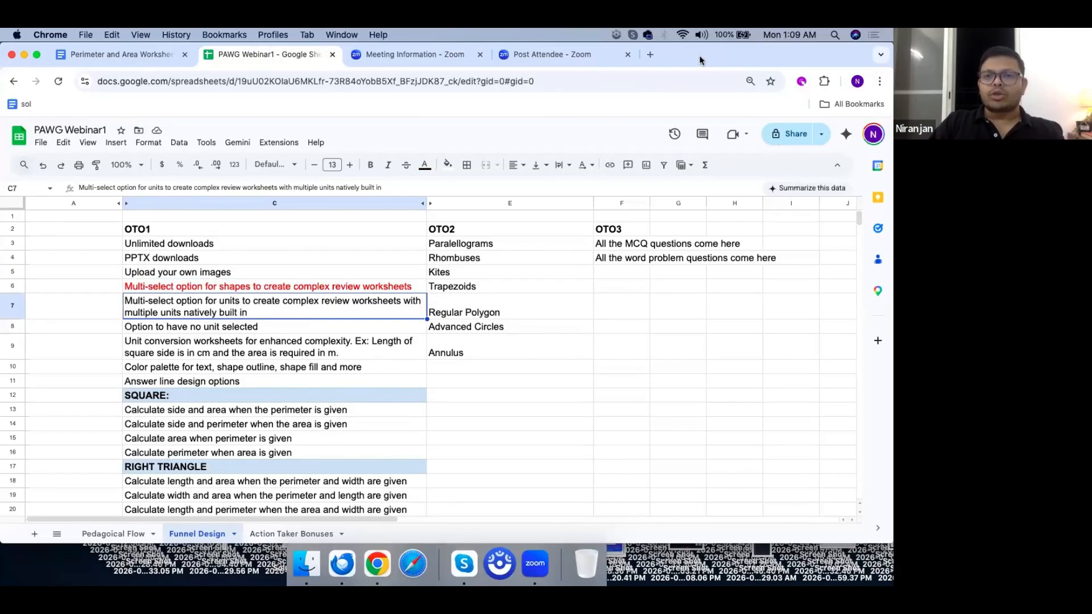
Step: Switch to Cloudorka Apps and add dm to the selected units of the triangle problem set on Page 1
{"action": "left_click_drag", "start_coordinate": [699, 56], "coordinate": [529, 59]}
{"action": "left_click", "coordinate": [748, 367]}
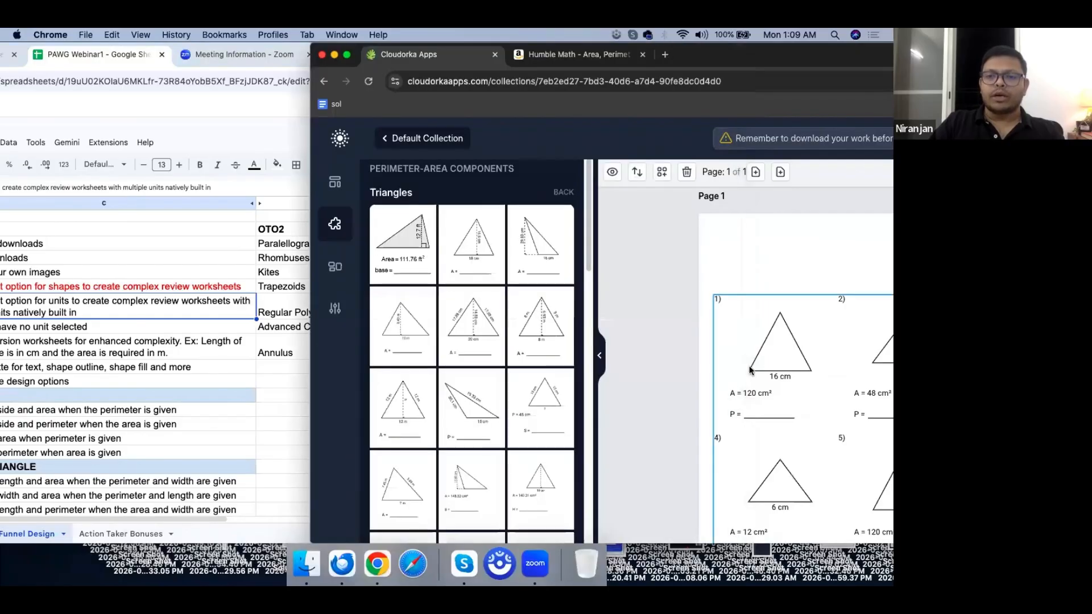
{"action": "scroll", "coordinate": [510, 428], "scroll_direction": "down", "scroll_amount": 10}
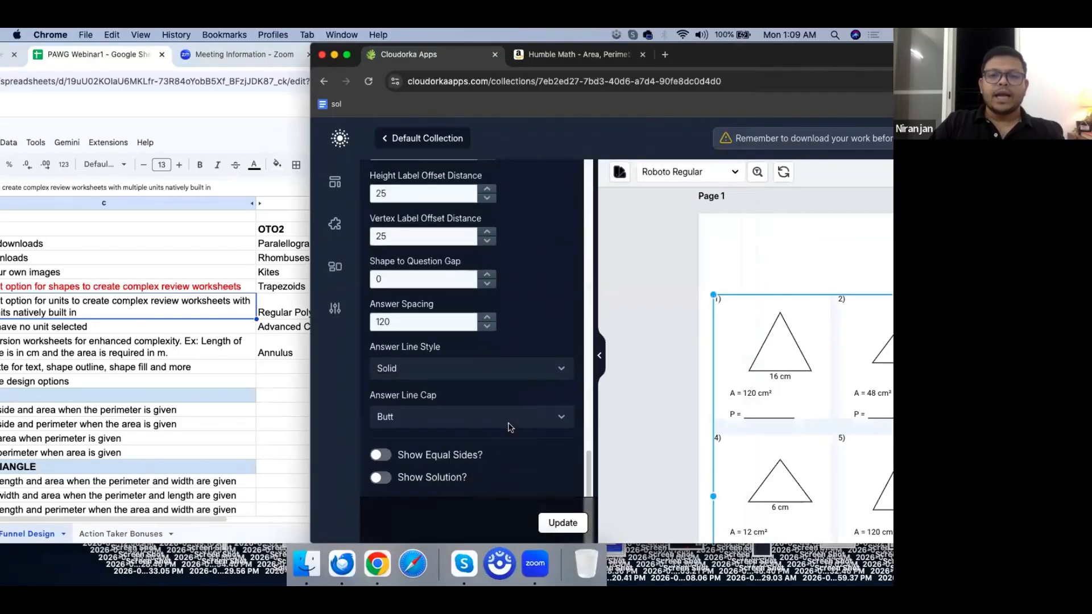
{"action": "scroll", "coordinate": [510, 428], "scroll_direction": "up", "scroll_amount": 4}
{"action": "left_click", "coordinate": [434, 280]}
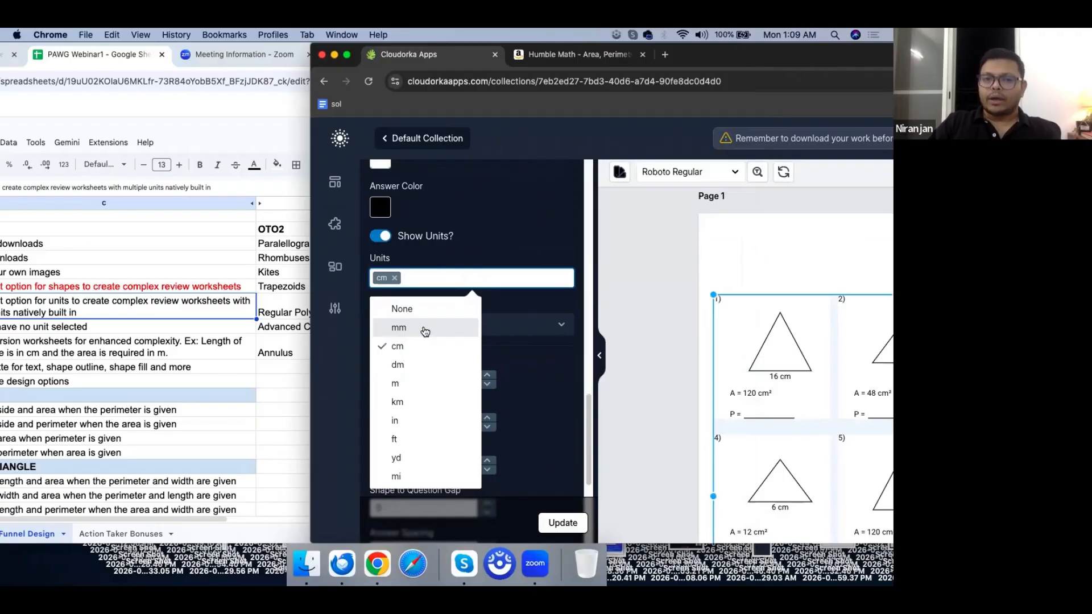
{"action": "left_click", "coordinate": [403, 369]}
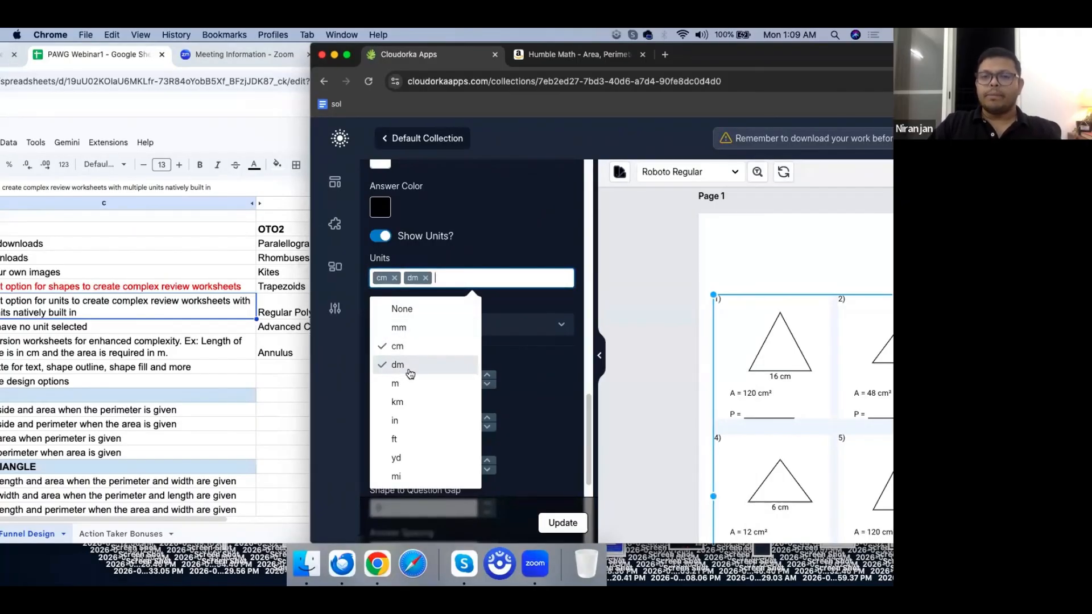
Step: Return to the Funnel Design sheet in Google Sheets and go to the no-unit option in C8
{"action": "left_click", "coordinate": [289, 285]}
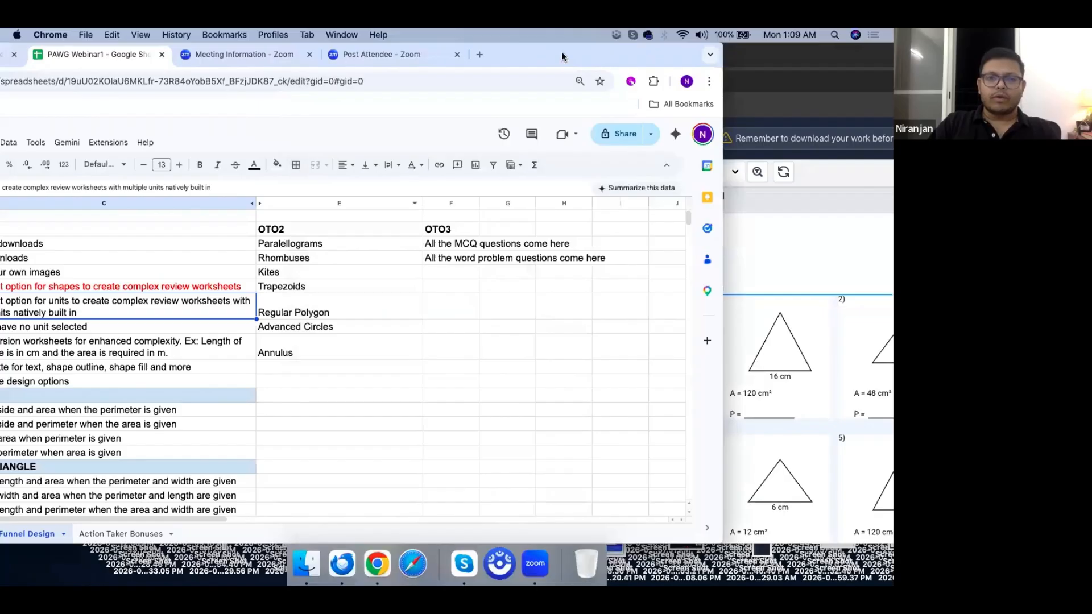
{"action": "double_click", "coordinate": [561, 52]}
{"action": "left_click", "coordinate": [220, 329]}
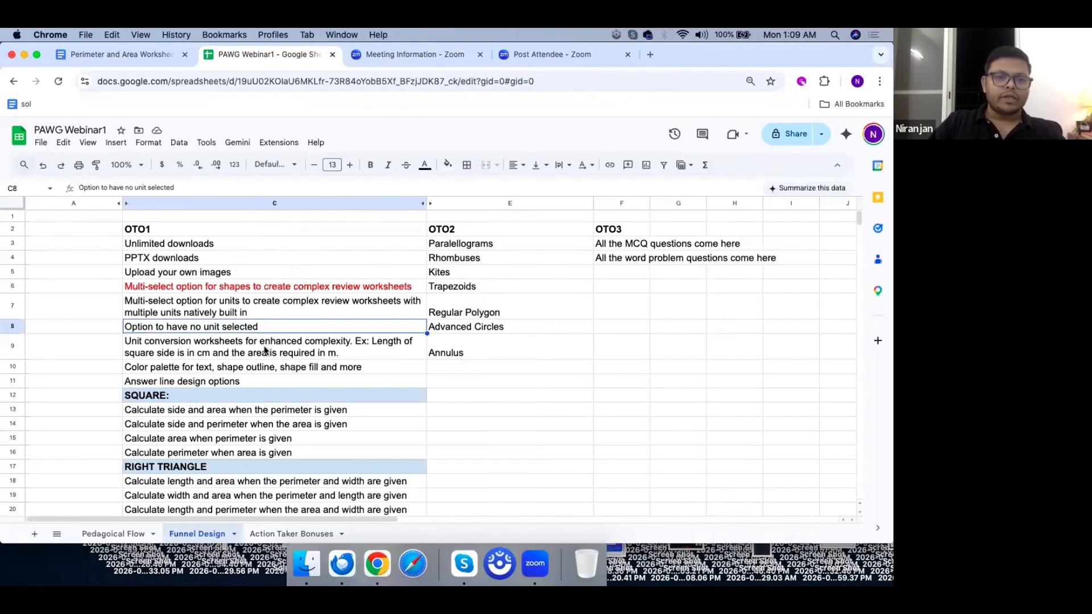
Step: Color the text of the unit conversion worksheets feature in C9 red
{"action": "left_click", "coordinate": [278, 350]}
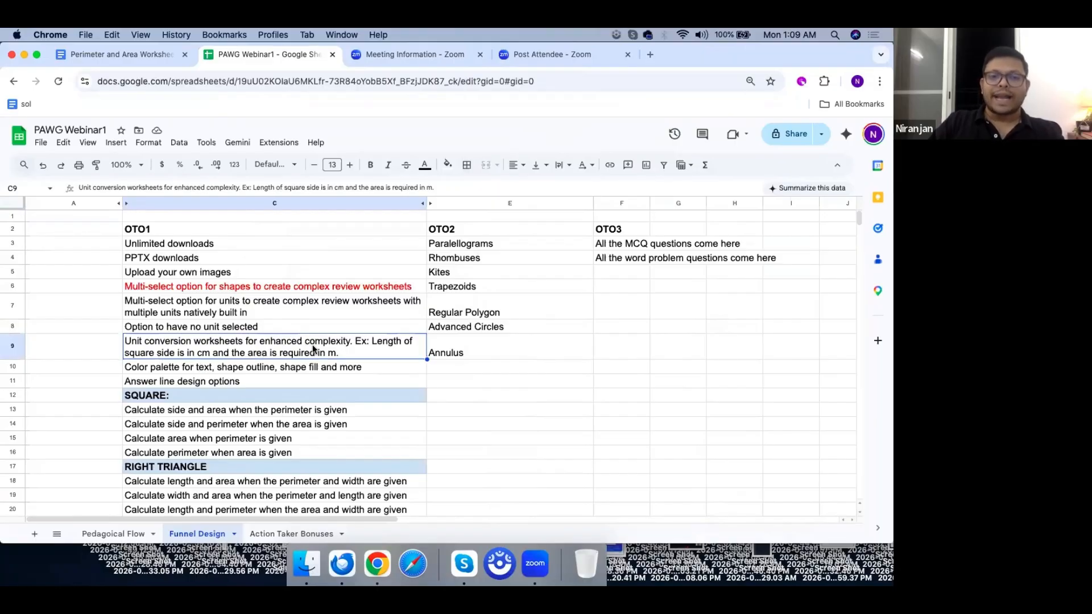
{"action": "left_click", "coordinate": [425, 165]}
{"action": "left_click", "coordinate": [463, 311]}
{"action": "left_click", "coordinate": [511, 412]}
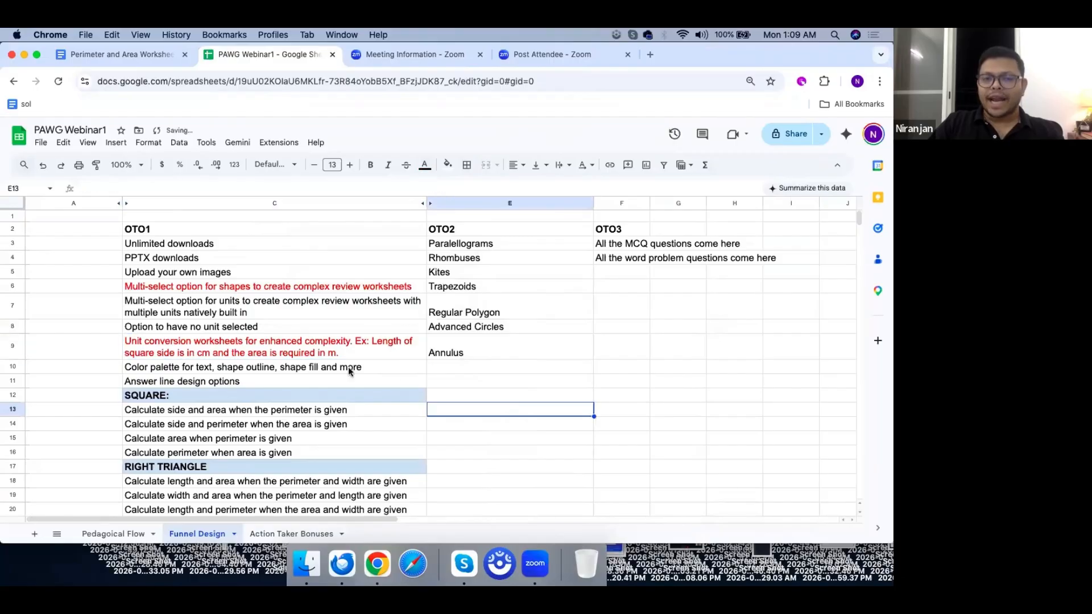
{"action": "left_click", "coordinate": [345, 356]}
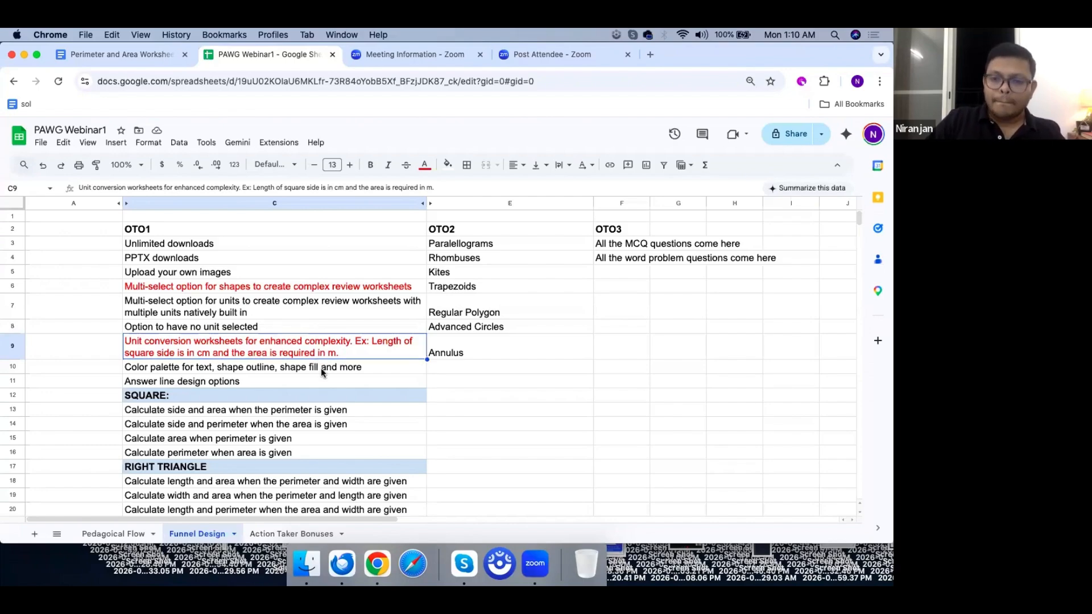
Step: Go through the OTO1 features in C10 and C11, and revisit those in C9, C7 and C4
{"action": "left_click", "coordinate": [321, 367]}
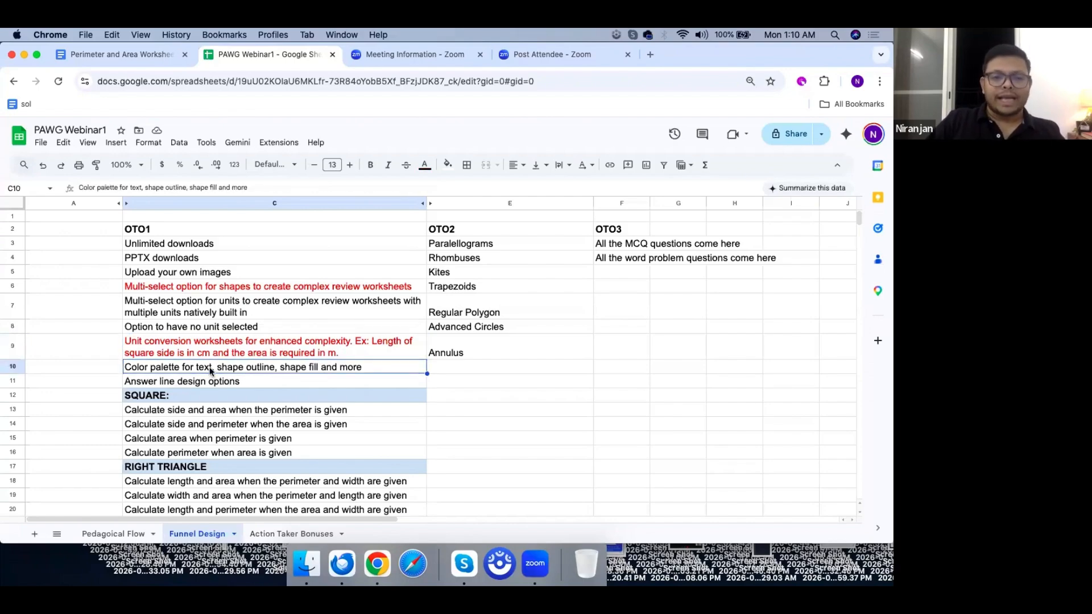
{"action": "left_click", "coordinate": [280, 381]}
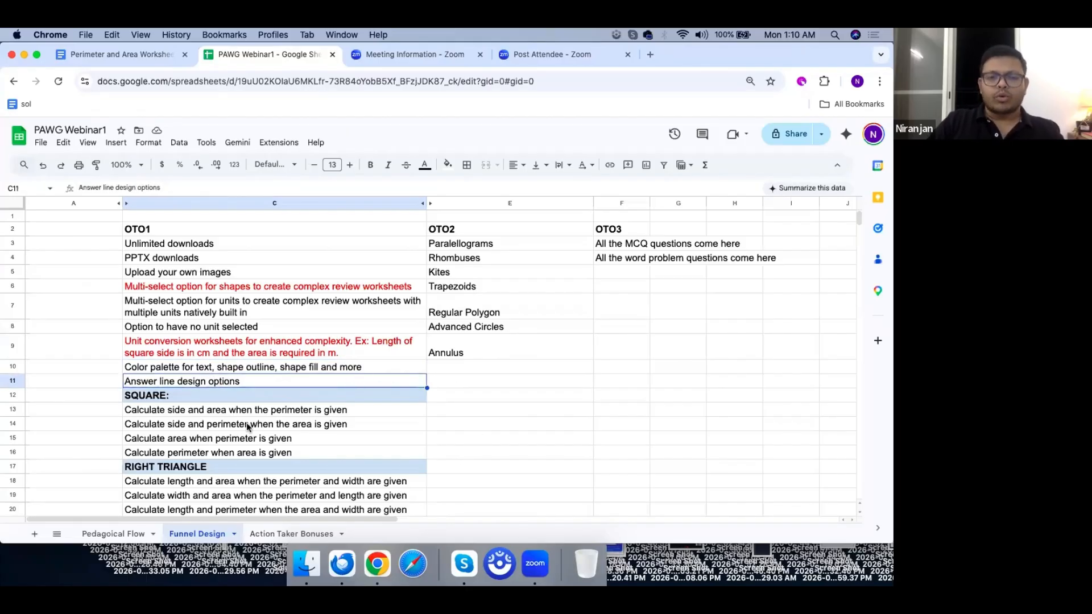
{"action": "scroll", "coordinate": [335, 447], "scroll_direction": "down", "scroll_amount": 1}
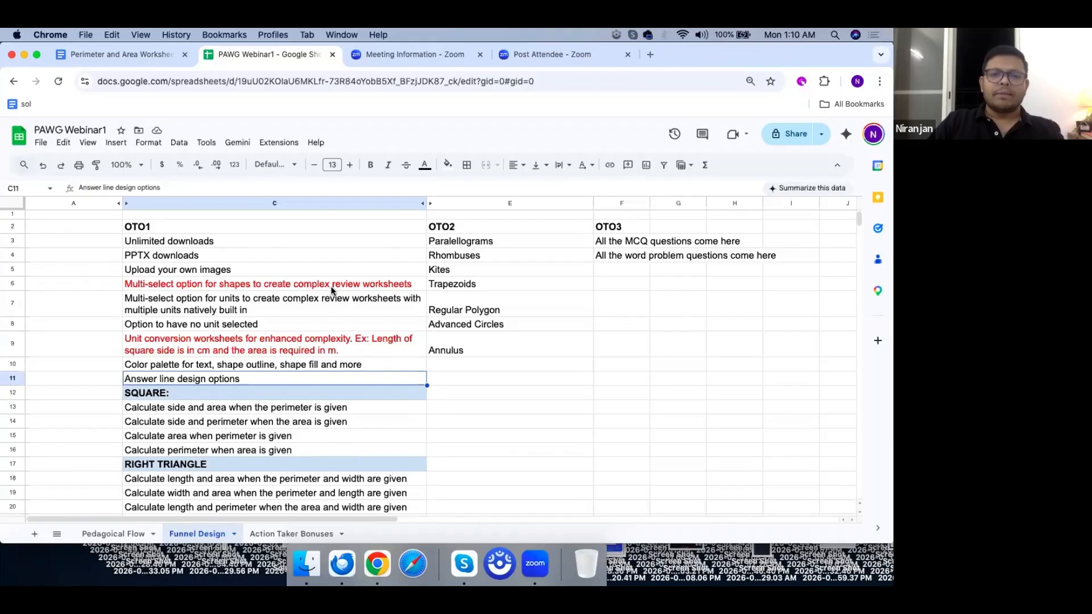
{"action": "left_click", "coordinate": [334, 349]}
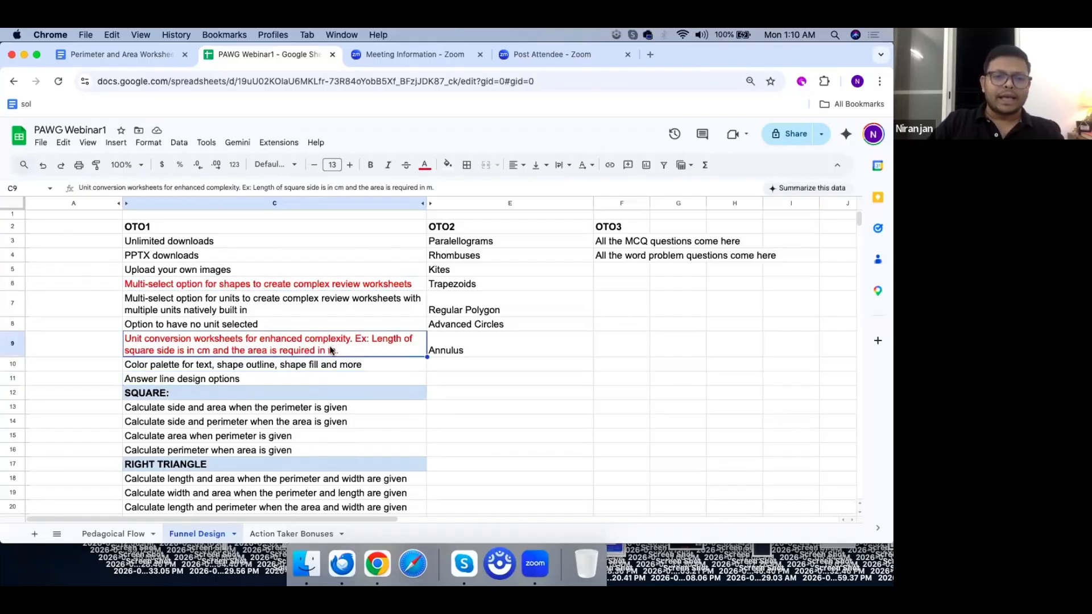
{"action": "left_click", "coordinate": [224, 308]}
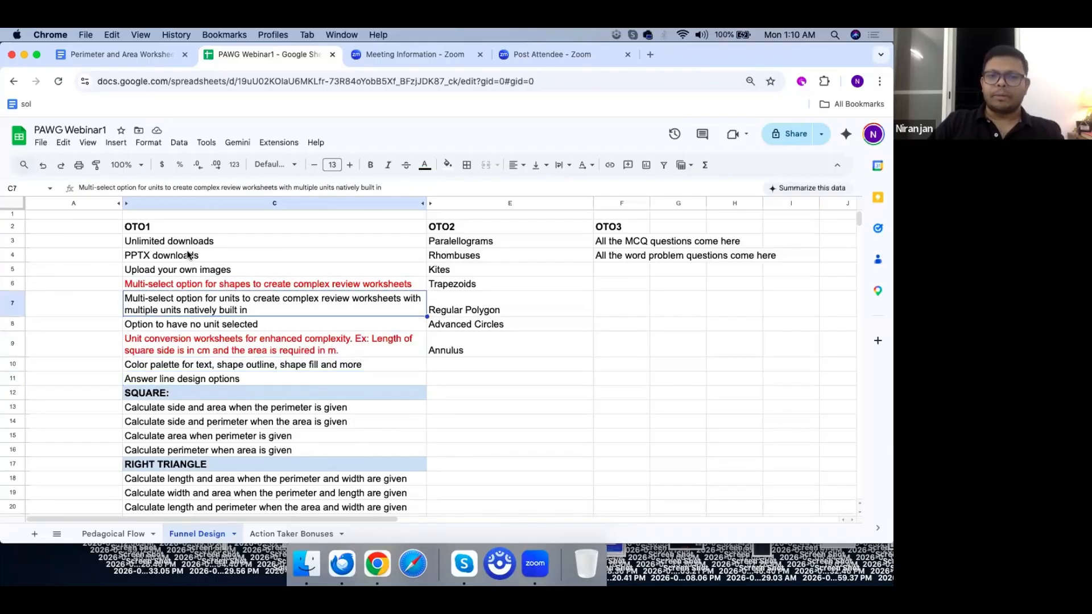
{"action": "left_click", "coordinate": [189, 254]}
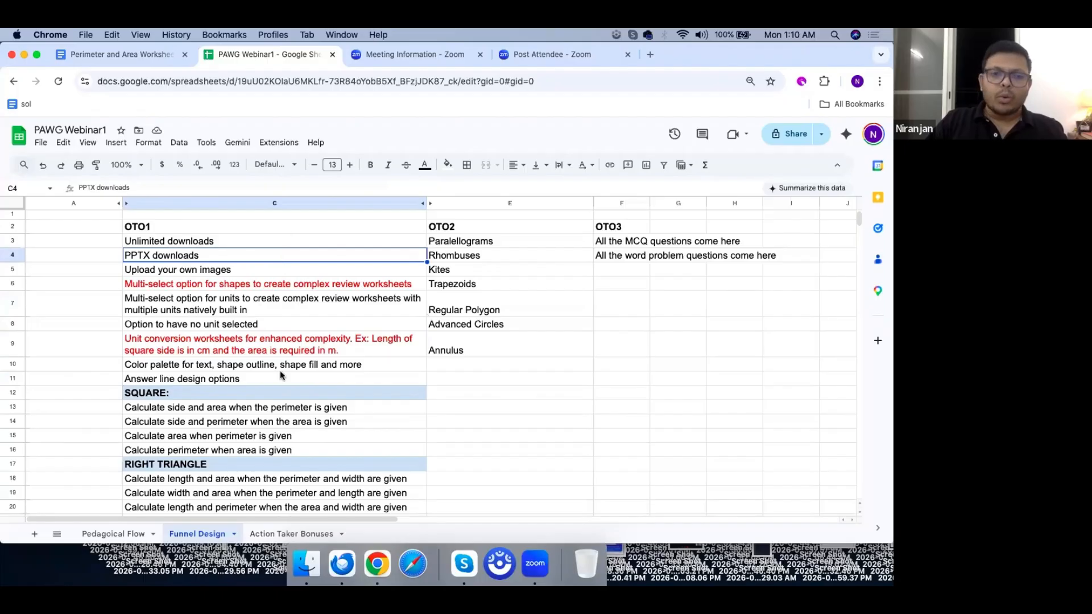
Step: Highlight all the OTO1 problem types in C12:C138, starting from the SQUARE heading
{"action": "scroll", "coordinate": [282, 407], "scroll_direction": "down", "scroll_amount": 3}
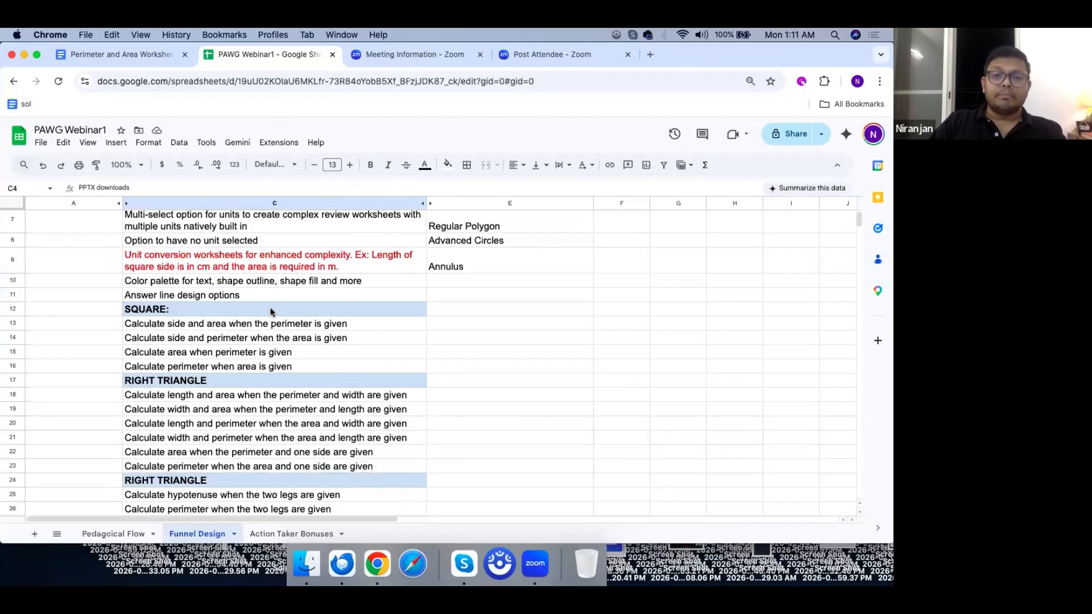
{"action": "left_click_drag", "start_coordinate": [271, 311], "coordinate": [299, 384]}
{"action": "scroll", "coordinate": [505, 452], "scroll_direction": "up", "scroll_amount": 5}
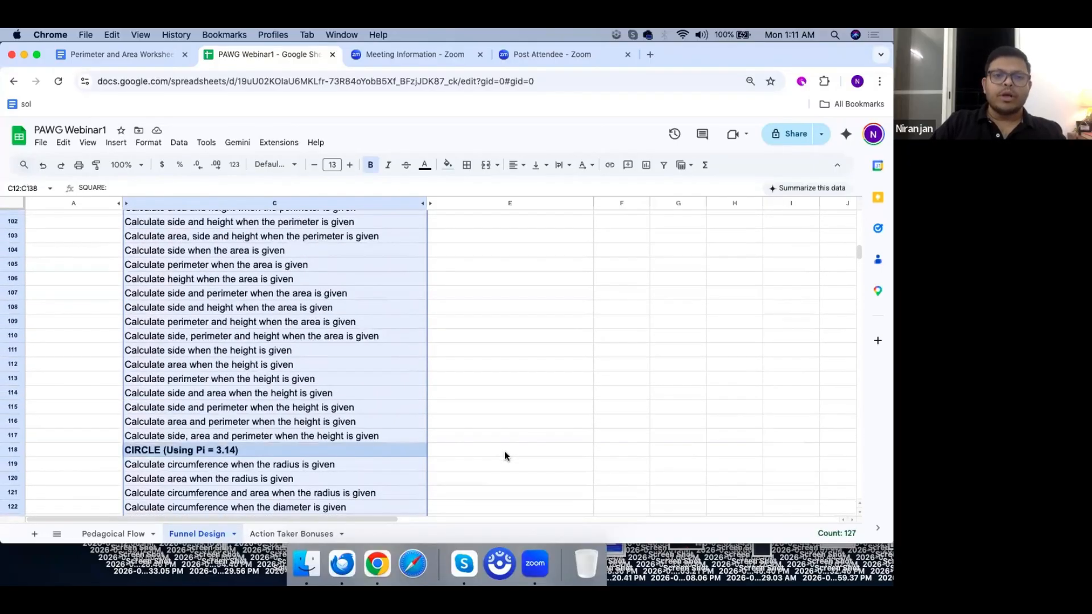
{"action": "scroll", "coordinate": [506, 456], "scroll_direction": "up", "scroll_amount": 20}
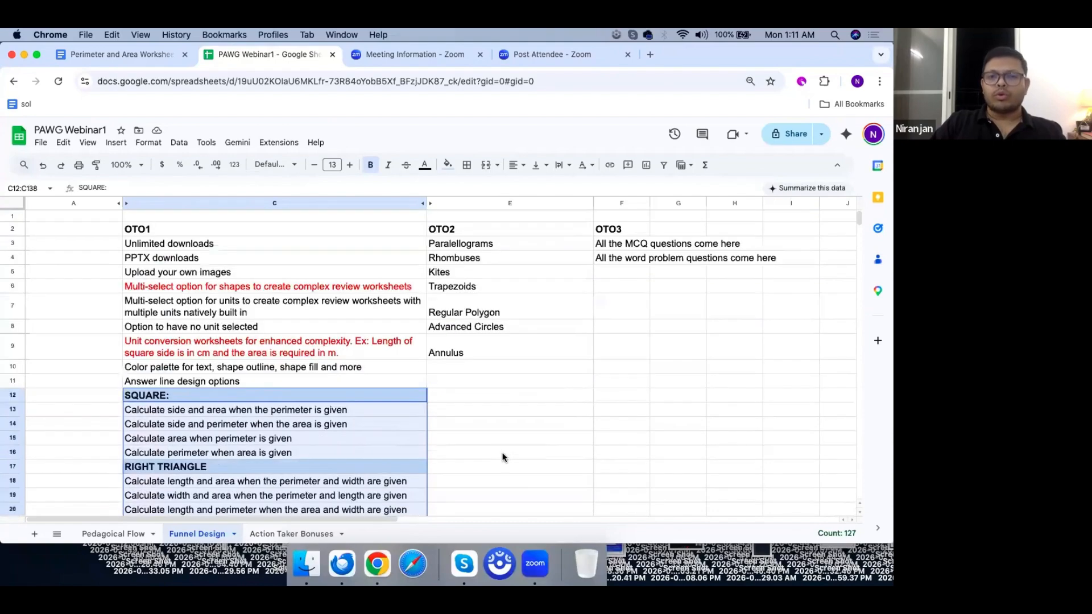
Step: Examine the OTO1 problem types listed under the square, right, scalene, isosceles and equilateral triangle sections of column C
{"action": "scroll", "coordinate": [503, 459], "scroll_direction": "down", "scroll_amount": 3}
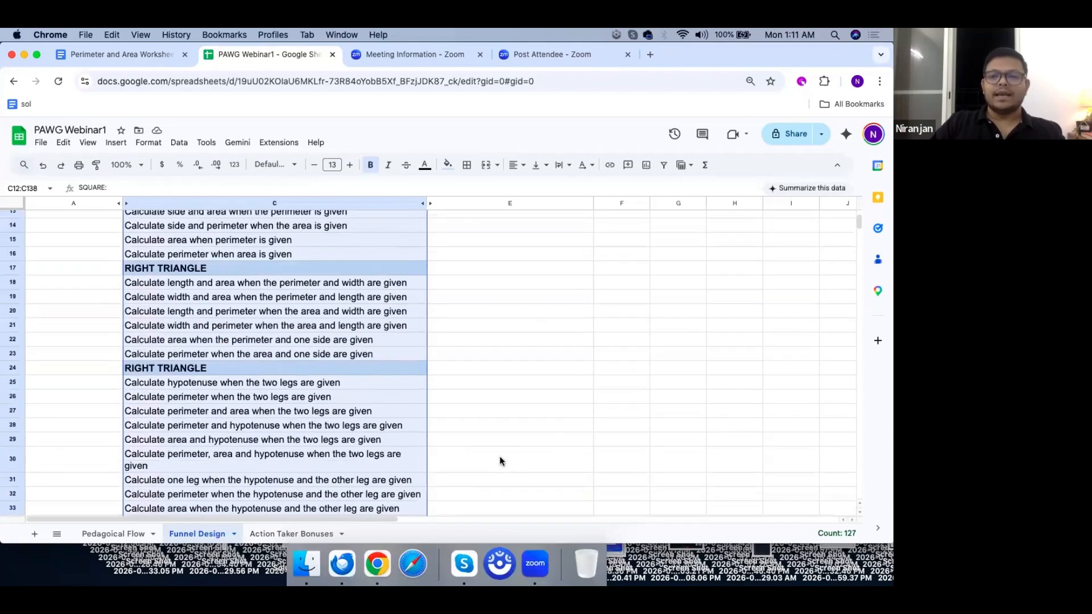
{"action": "scroll", "coordinate": [500, 456], "scroll_direction": "up", "scroll_amount": 3}
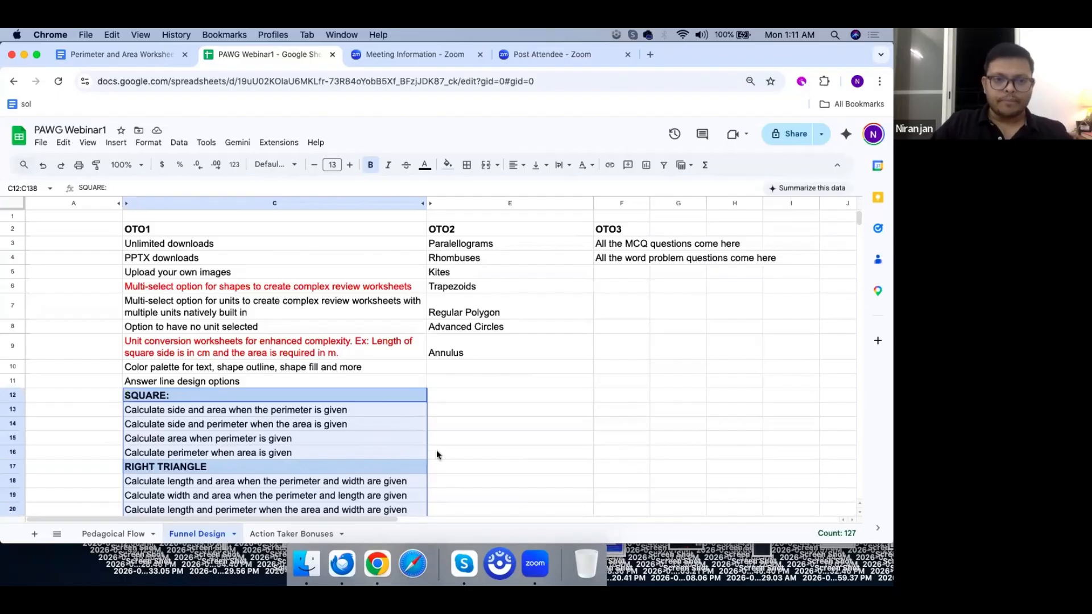
{"action": "scroll", "coordinate": [448, 452], "scroll_direction": "down", "scroll_amount": 3}
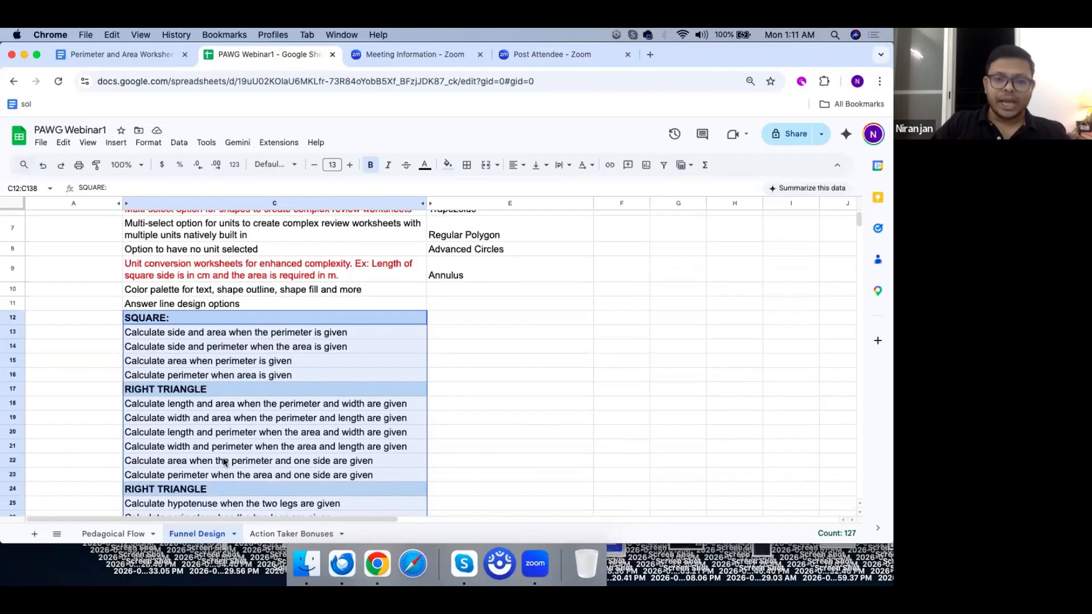
{"action": "scroll", "coordinate": [223, 462], "scroll_direction": "down", "scroll_amount": 10}
{"action": "scroll", "coordinate": [224, 443], "scroll_direction": "down", "scroll_amount": 4}
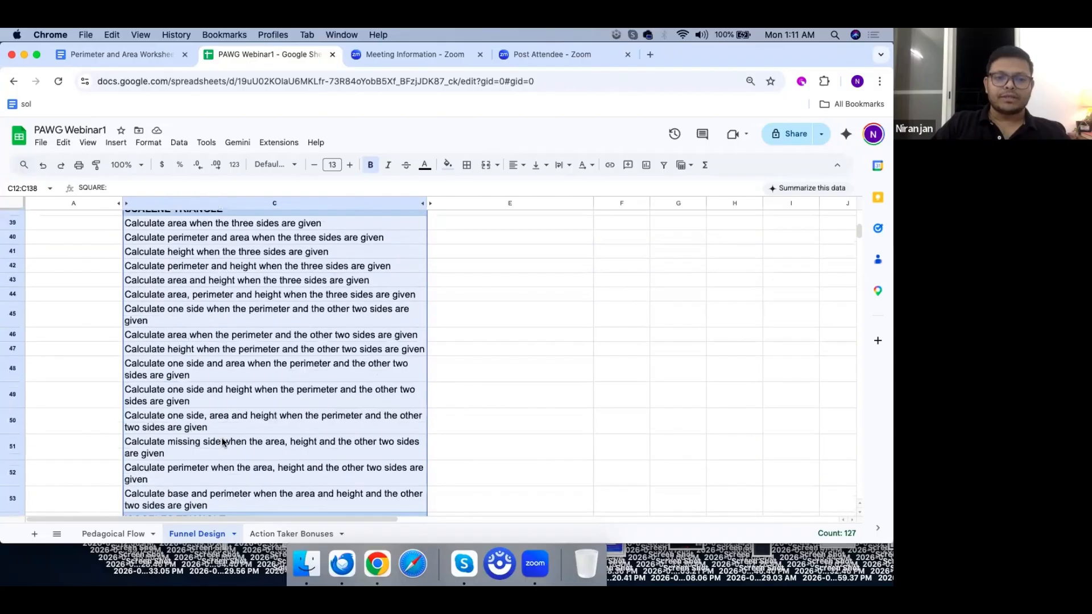
{"action": "scroll", "coordinate": [223, 443], "scroll_direction": "down", "scroll_amount": 10}
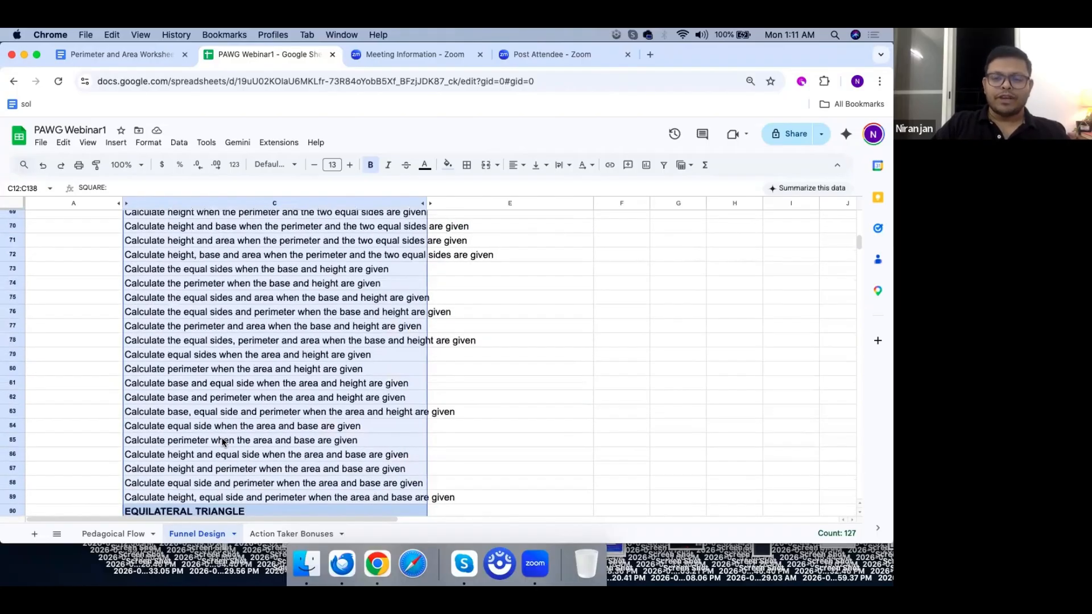
{"action": "scroll", "coordinate": [224, 443], "scroll_direction": "up", "scroll_amount": 5}
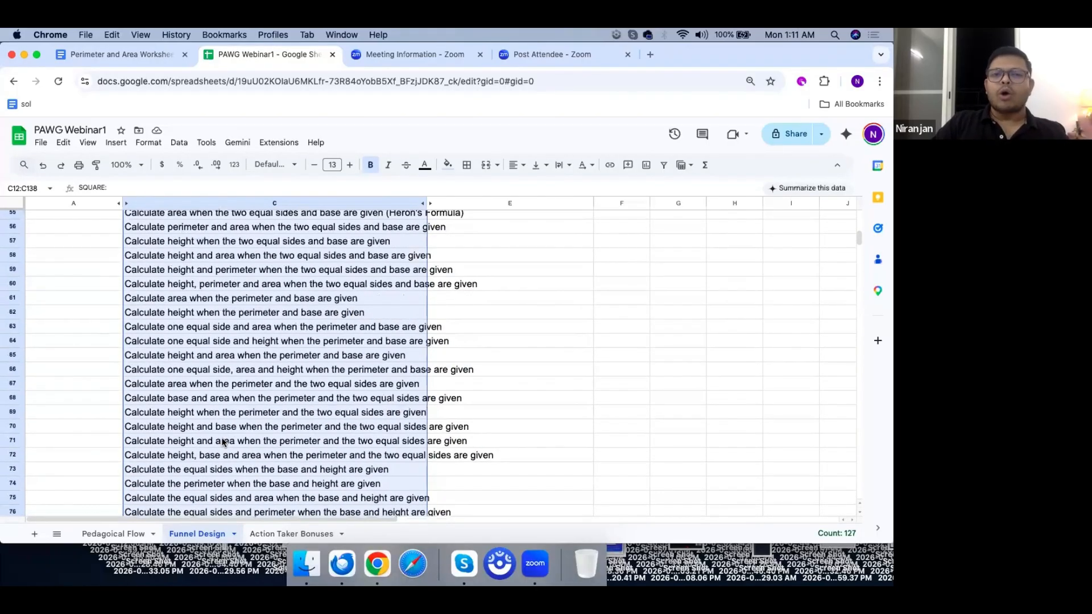
{"action": "scroll", "coordinate": [223, 443], "scroll_direction": "up", "scroll_amount": 8}
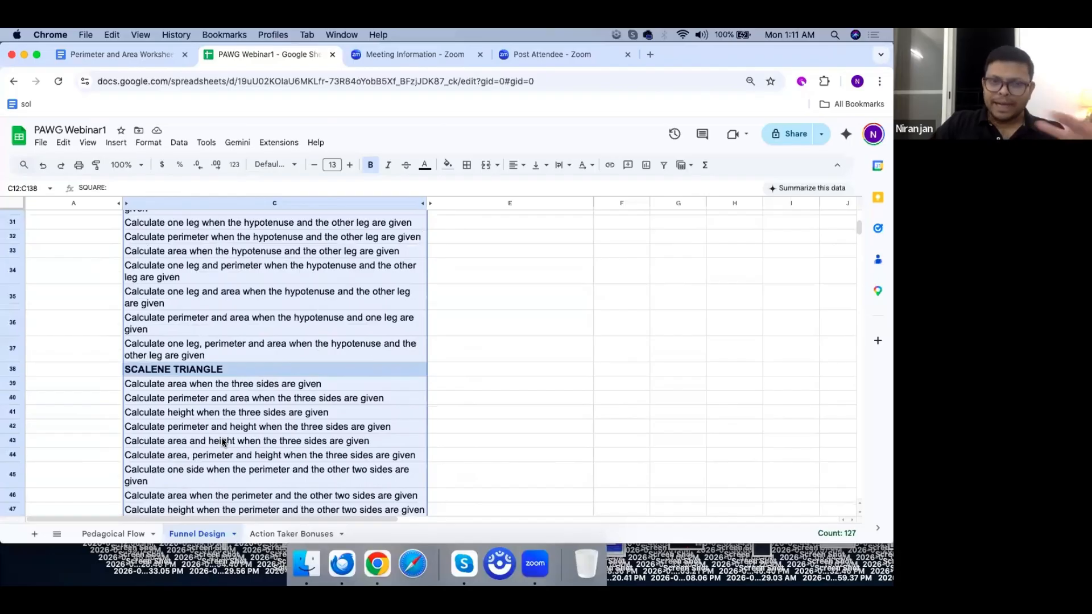
{"action": "scroll", "coordinate": [222, 442], "scroll_direction": "up", "scroll_amount": 10}
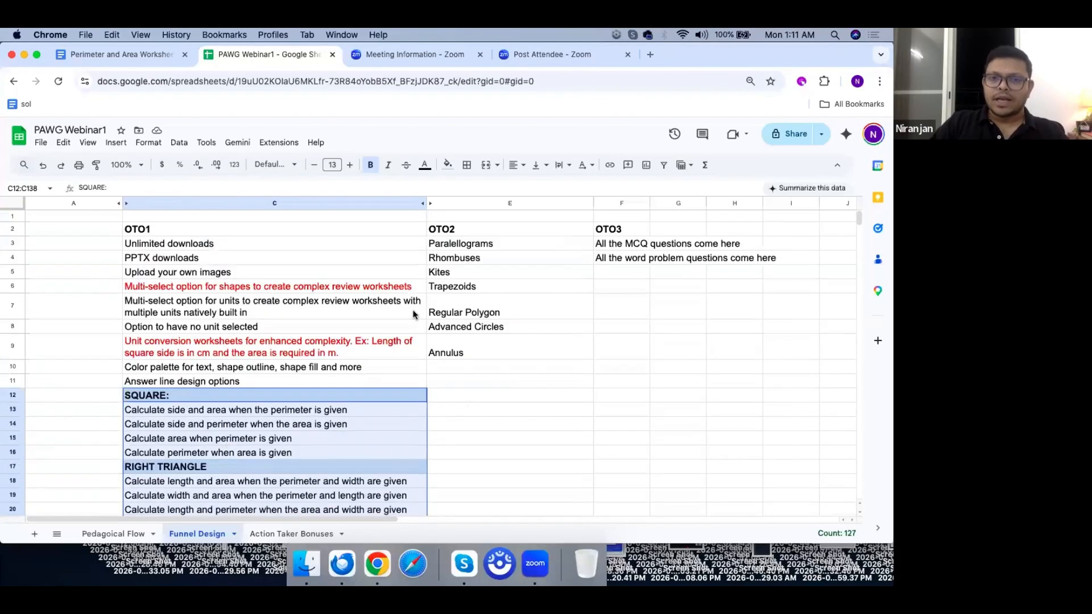
Step: Highlight the OTO2 shapes in E3:E9, from parallelograms to annulus, and check the rows further down the sheet
{"action": "left_click_drag", "start_coordinate": [493, 244], "coordinate": [495, 356]}
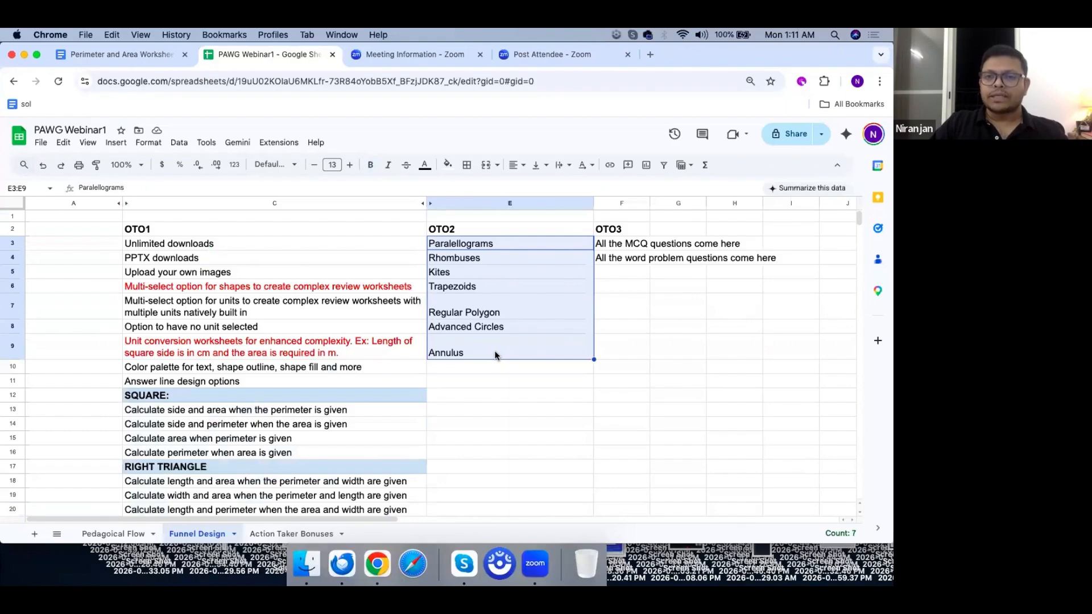
{"action": "scroll", "coordinate": [483, 429], "scroll_direction": "down", "scroll_amount": 20}
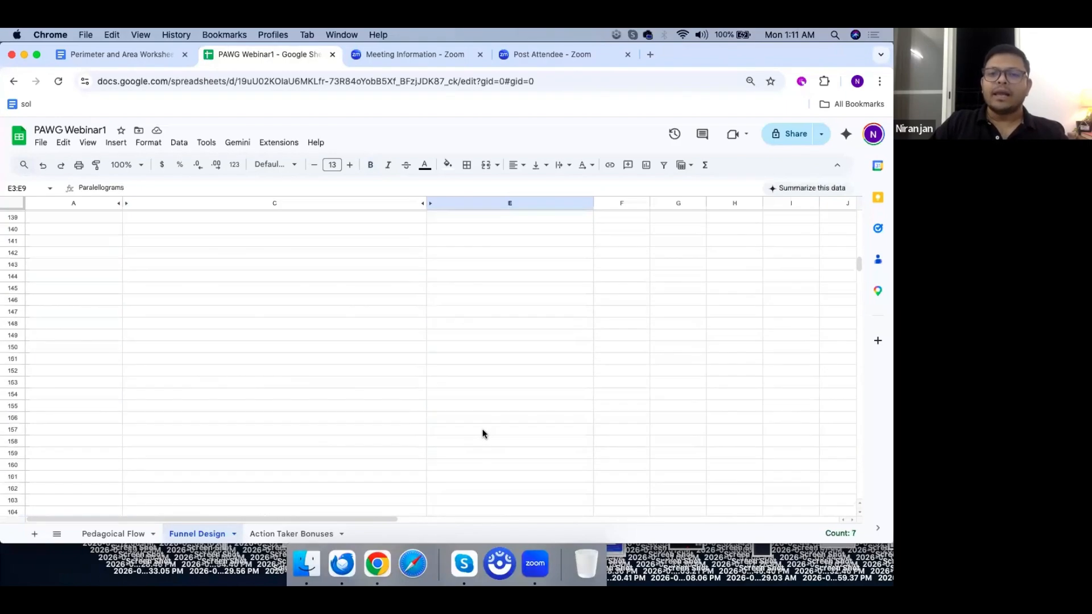
{"action": "scroll", "coordinate": [482, 434], "scroll_direction": "down", "scroll_amount": 20}
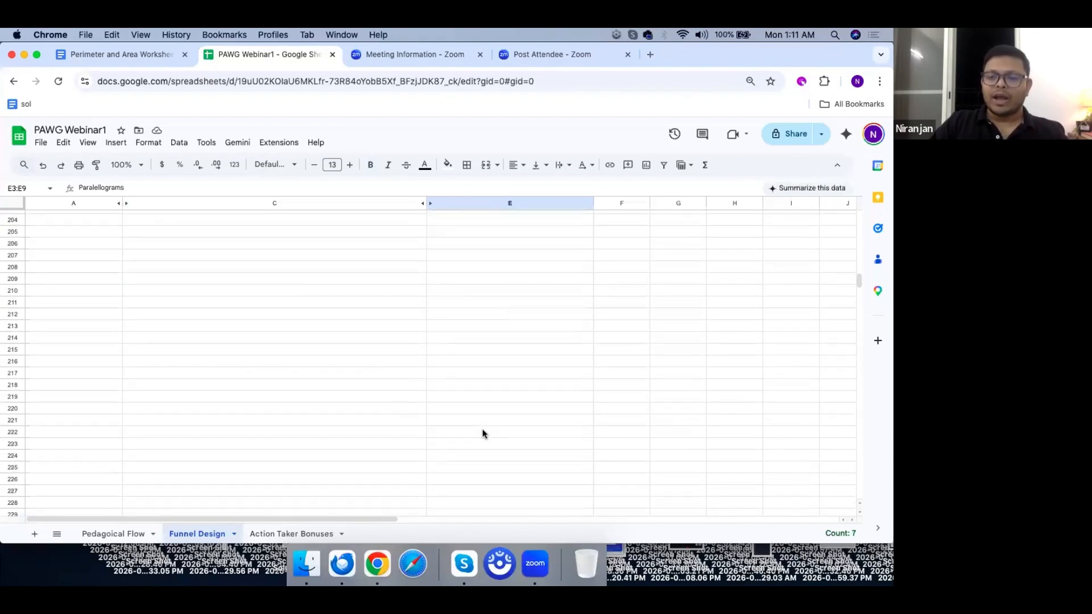
{"action": "scroll", "coordinate": [483, 434], "scroll_direction": "up", "scroll_amount": 20}
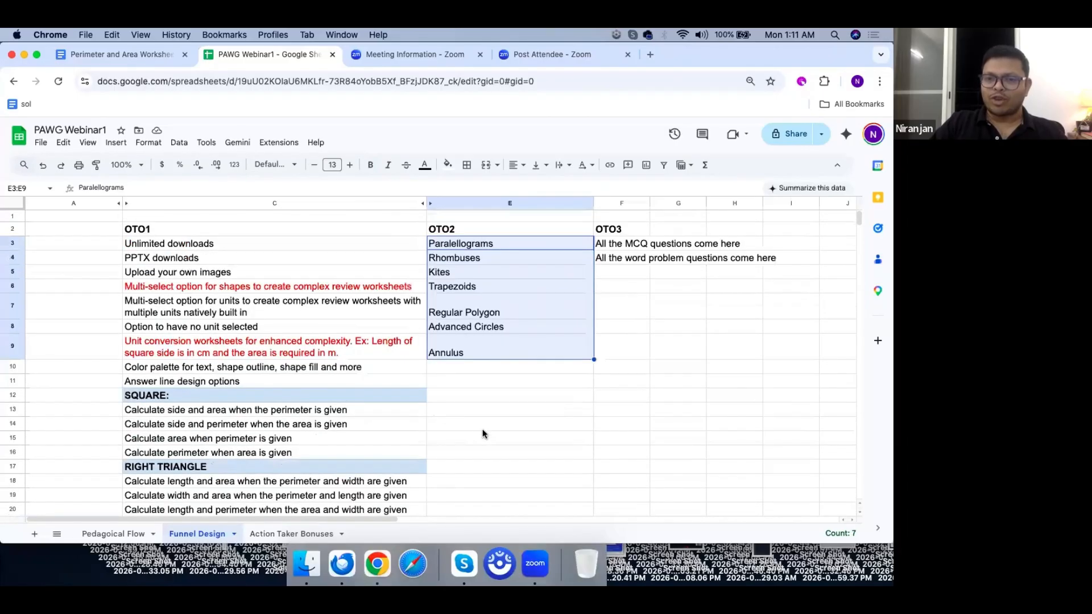
{"action": "left_click", "coordinate": [482, 429]}
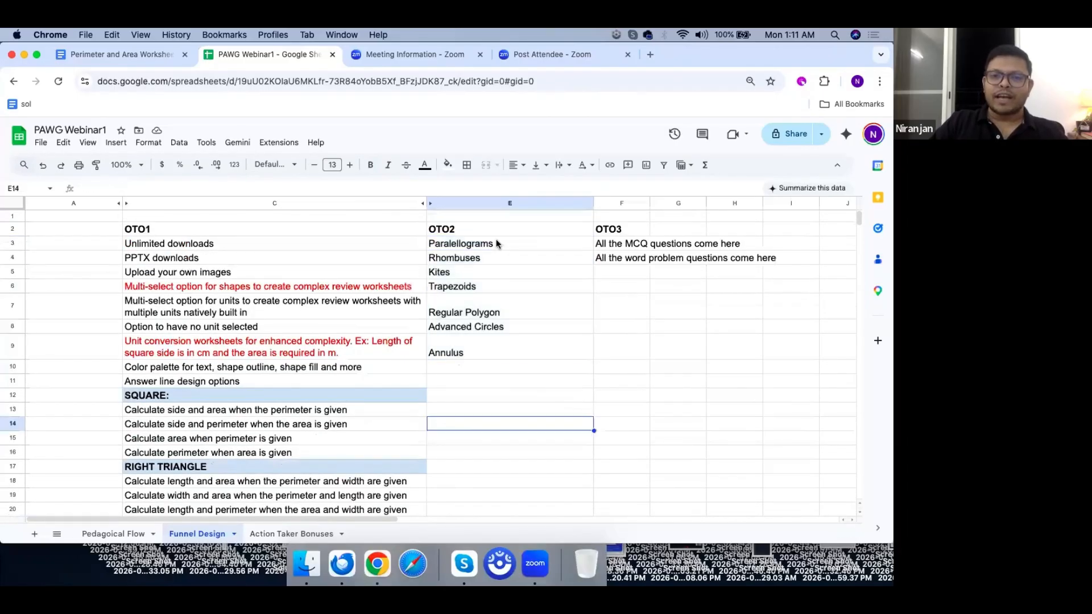
{"action": "left_click_drag", "start_coordinate": [500, 244], "coordinate": [499, 289]}
{"action": "left_click_drag", "start_coordinate": [494, 332], "coordinate": [494, 353]}
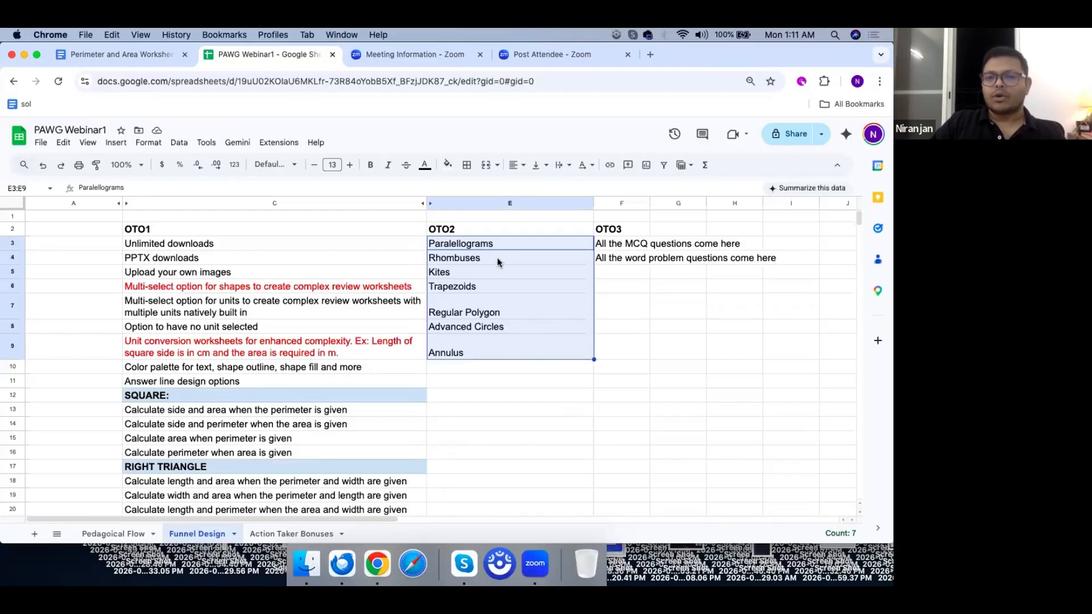
Step: Go through the OTO2 shapes in E5:E9 from kites to annulus, and return to the parallelograms entry in E3
{"action": "left_click", "coordinate": [494, 273]}
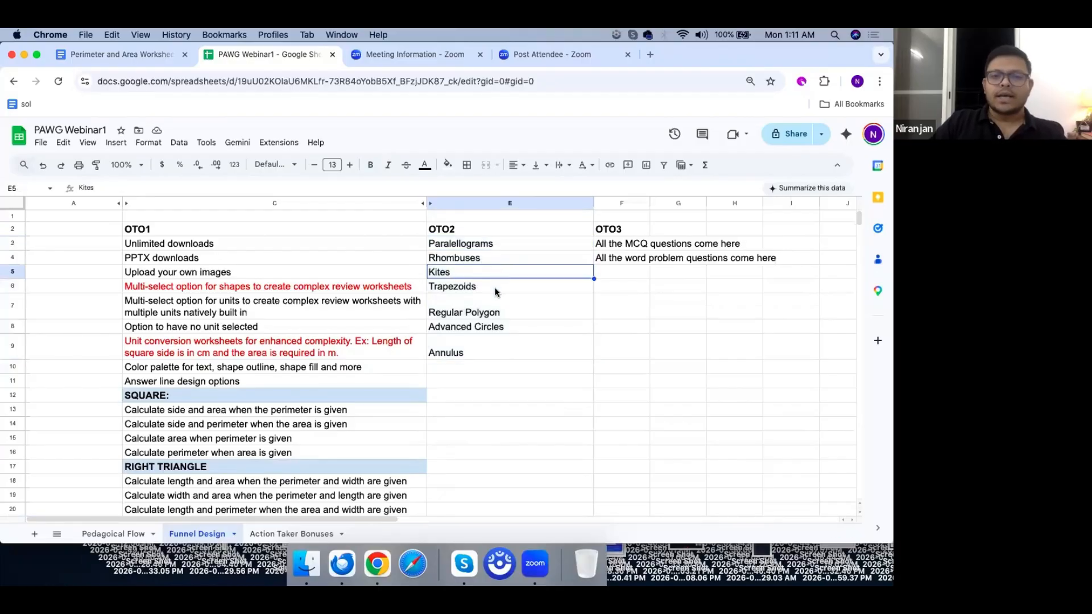
{"action": "left_click", "coordinate": [495, 291]}
{"action": "left_click", "coordinate": [496, 314]}
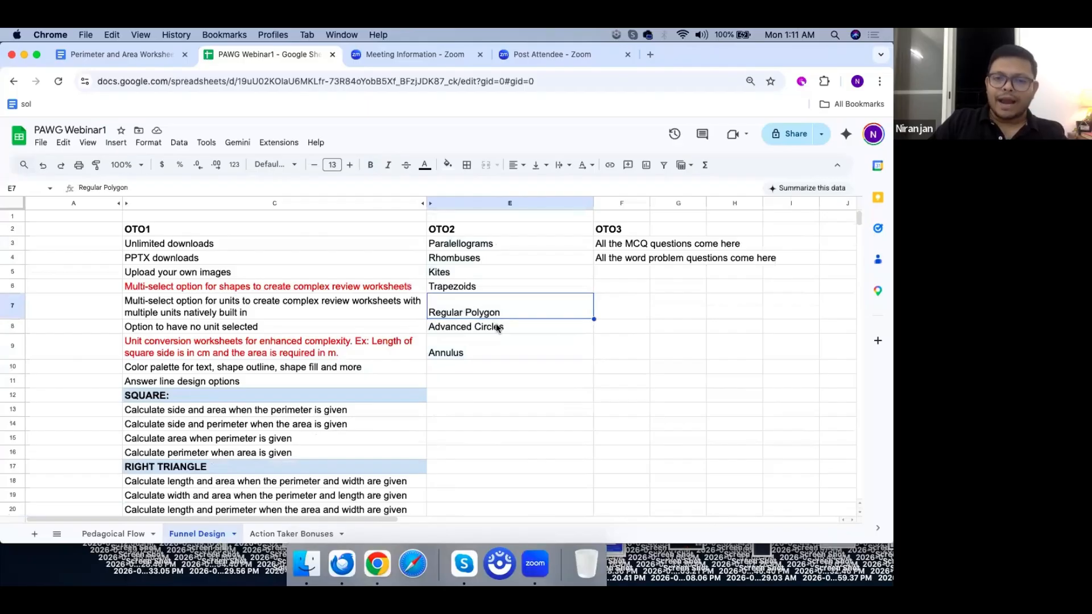
{"action": "left_click", "coordinate": [497, 328]}
{"action": "left_click", "coordinate": [494, 347]}
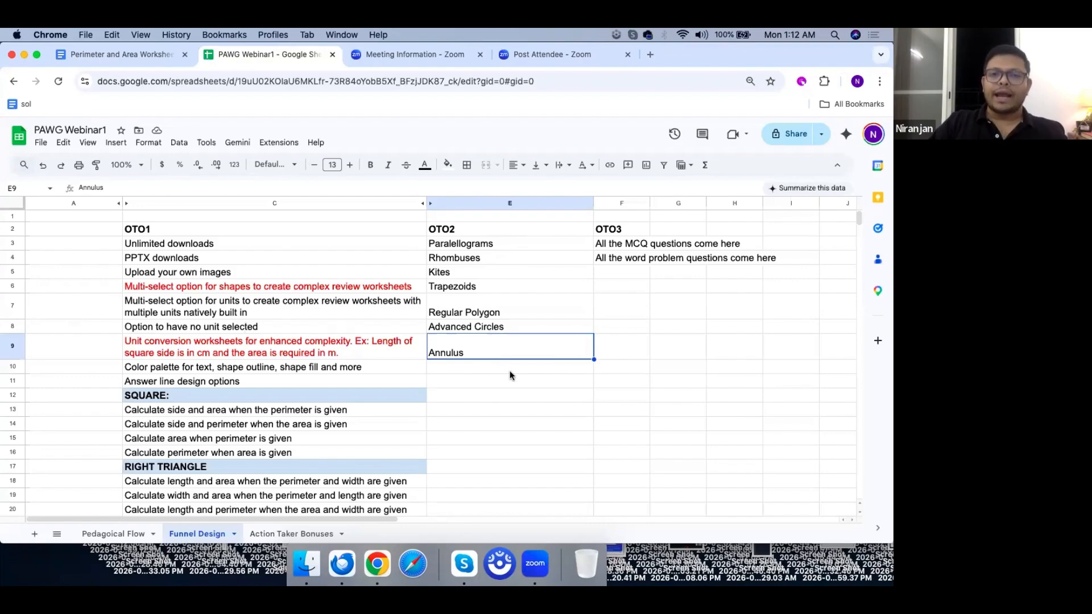
{"action": "left_click", "coordinate": [482, 246]}
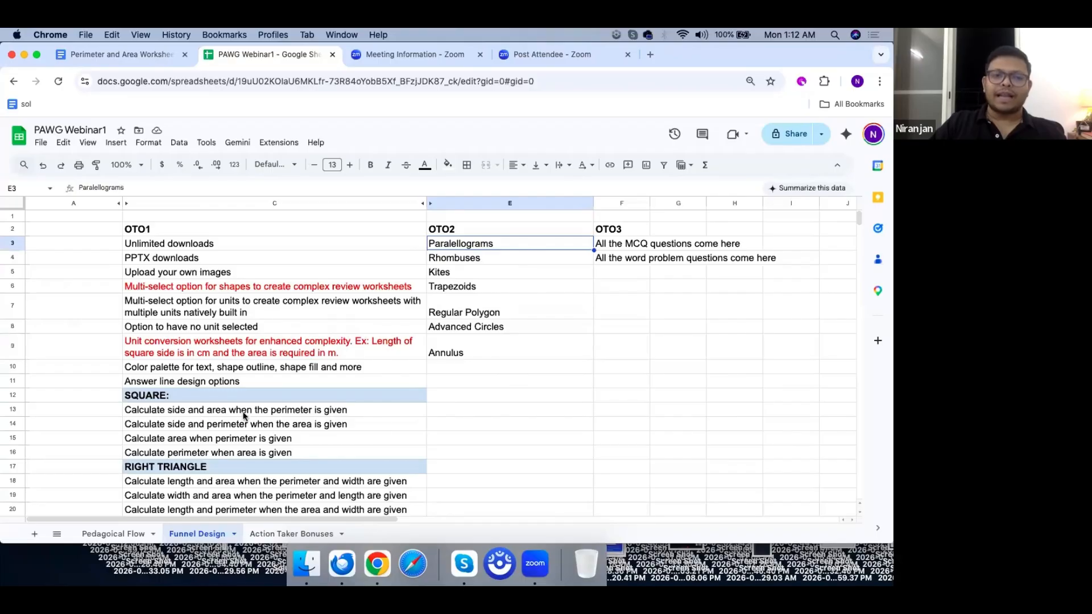
{"action": "scroll", "coordinate": [227, 407], "scroll_direction": "down", "scroll_amount": 5}
{"action": "scroll", "coordinate": [449, 444], "scroll_direction": "up", "scroll_amount": 5}
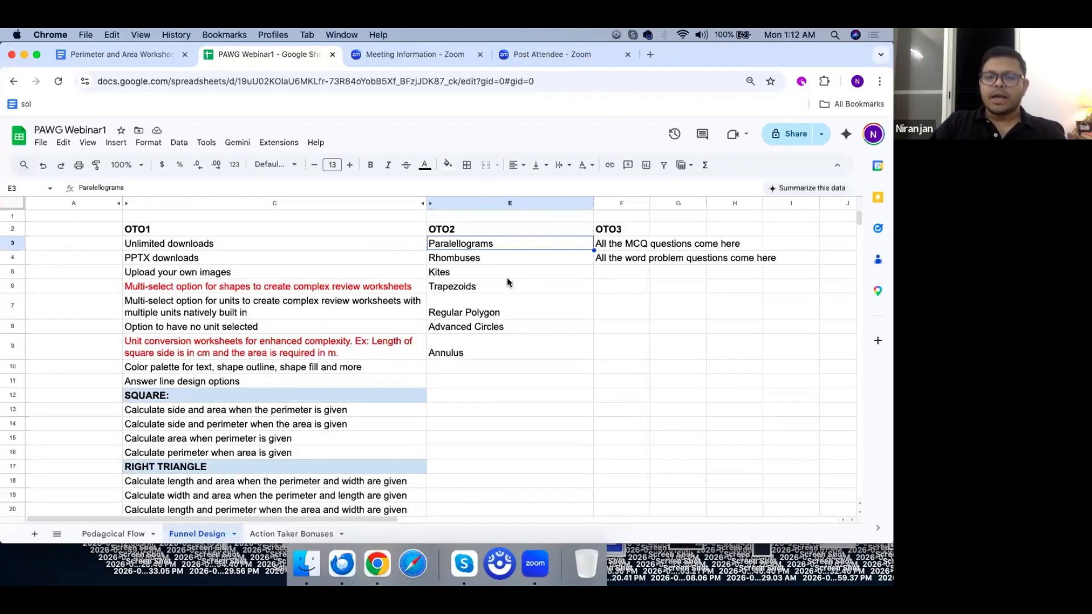
Step: Switch to Cloudorka Apps, leave the triangle components and browse the circle, parallelogram, rhombus and kite sections of the perimeter-area components
{"action": "left_click_drag", "start_coordinate": [742, 54], "coordinate": [515, 34]}
{"action": "left_click", "coordinate": [671, 327]}
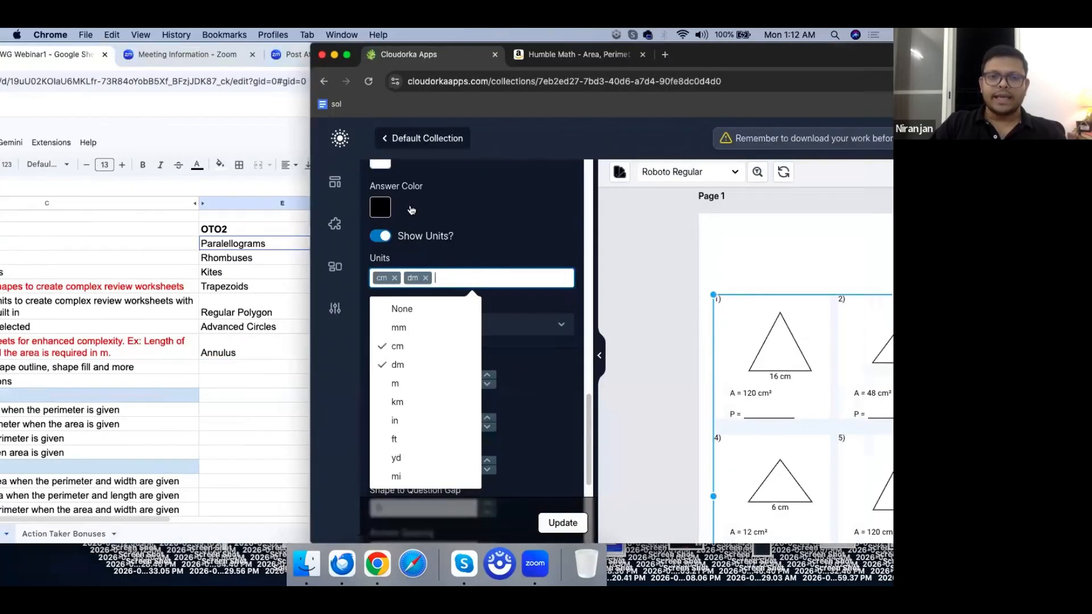
{"action": "left_click", "coordinate": [340, 227]}
{"action": "left_click", "coordinate": [338, 226]}
{"action": "scroll", "coordinate": [535, 290], "scroll_direction": "down", "scroll_amount": 1}
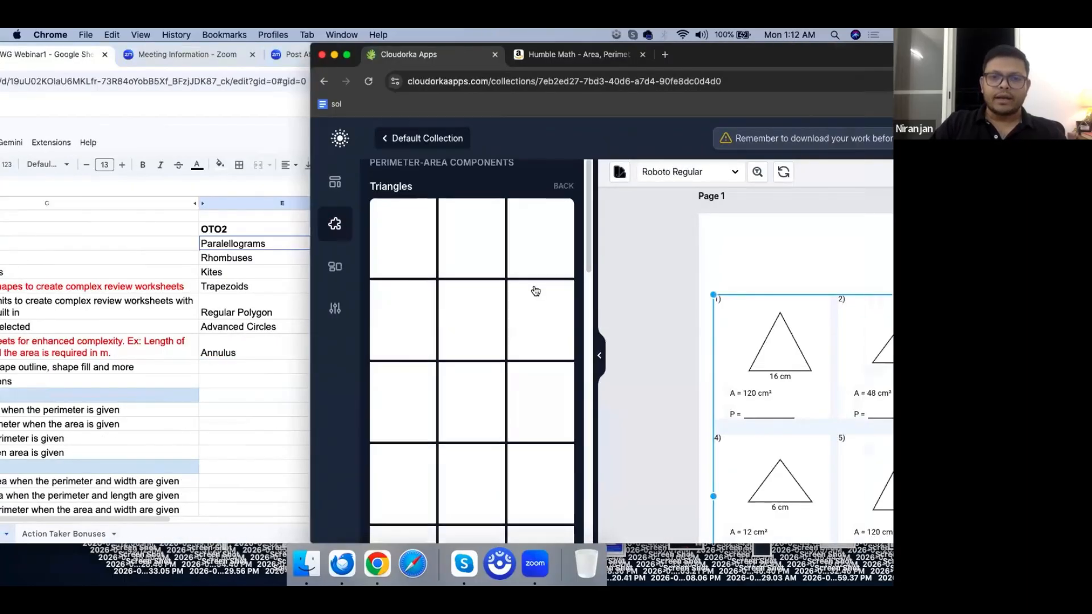
{"action": "left_click", "coordinate": [557, 183]}
{"action": "scroll", "coordinate": [483, 419], "scroll_direction": "down", "scroll_amount": 6}
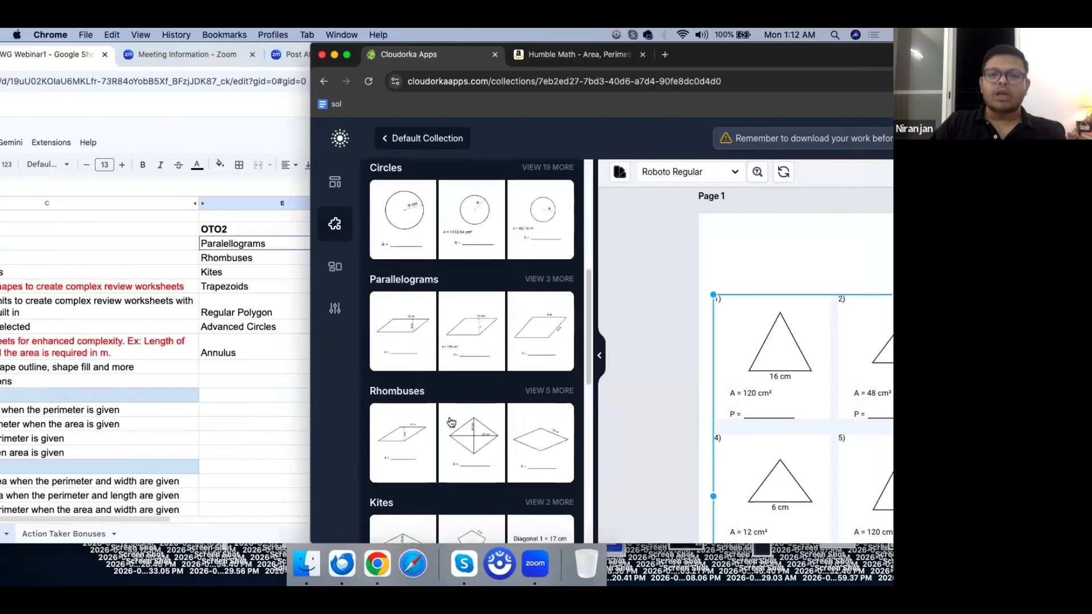
{"action": "scroll", "coordinate": [416, 338], "scroll_direction": "up", "scroll_amount": 2}
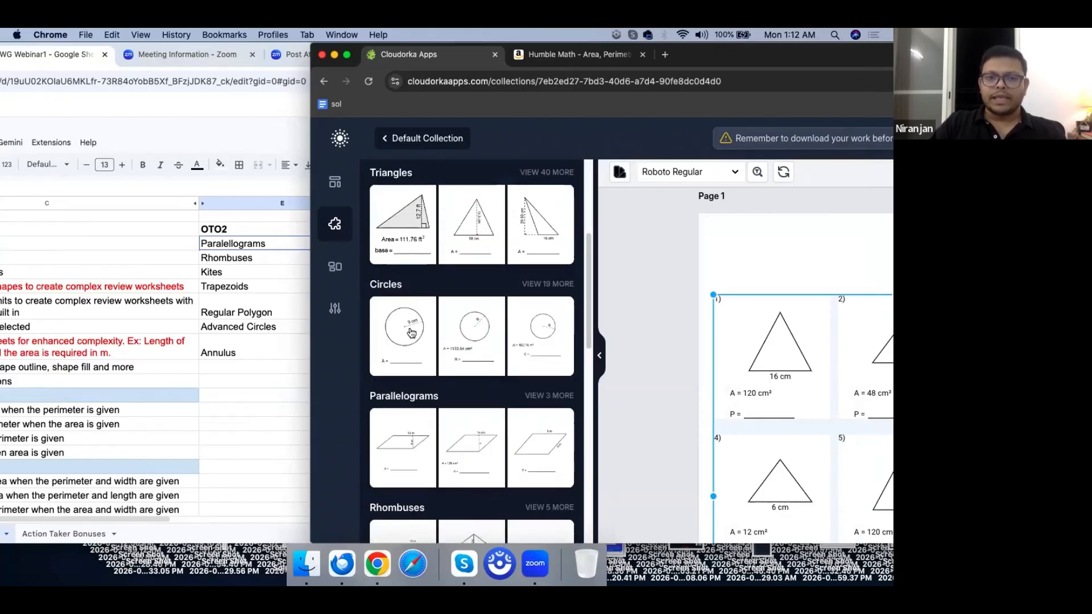
{"action": "scroll", "coordinate": [445, 424], "scroll_direction": "down", "scroll_amount": 4}
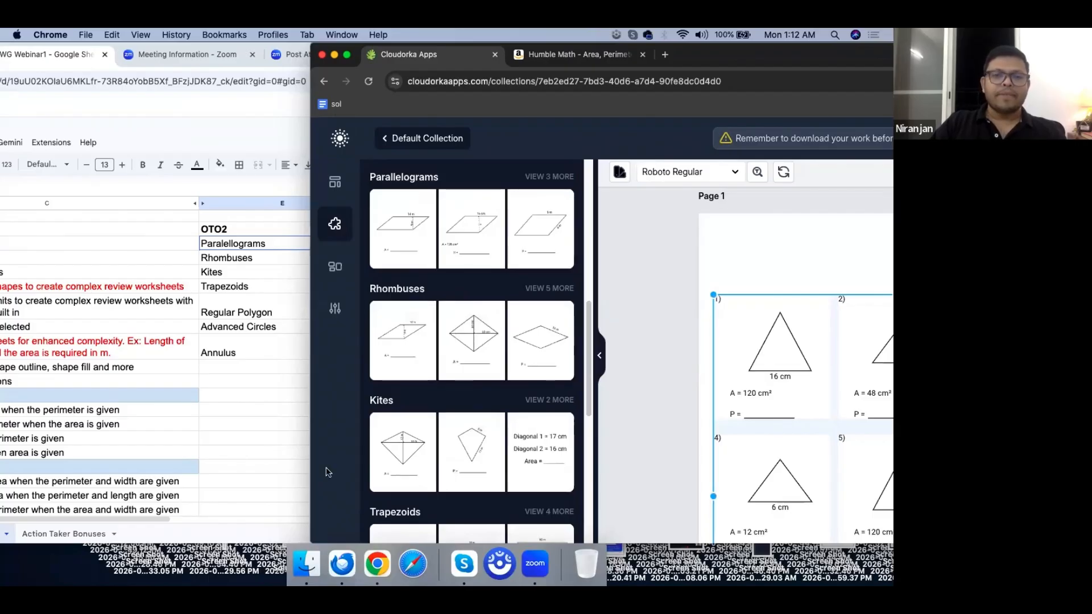
Step: Switch back to the Google Sheets funnel design and highlight the OTO2 heading with its shapes in E2:E9
{"action": "left_click", "coordinate": [260, 450]}
{"action": "left_click", "coordinate": [254, 228]}
{"action": "left_click", "coordinate": [253, 343], "text": "shift"}
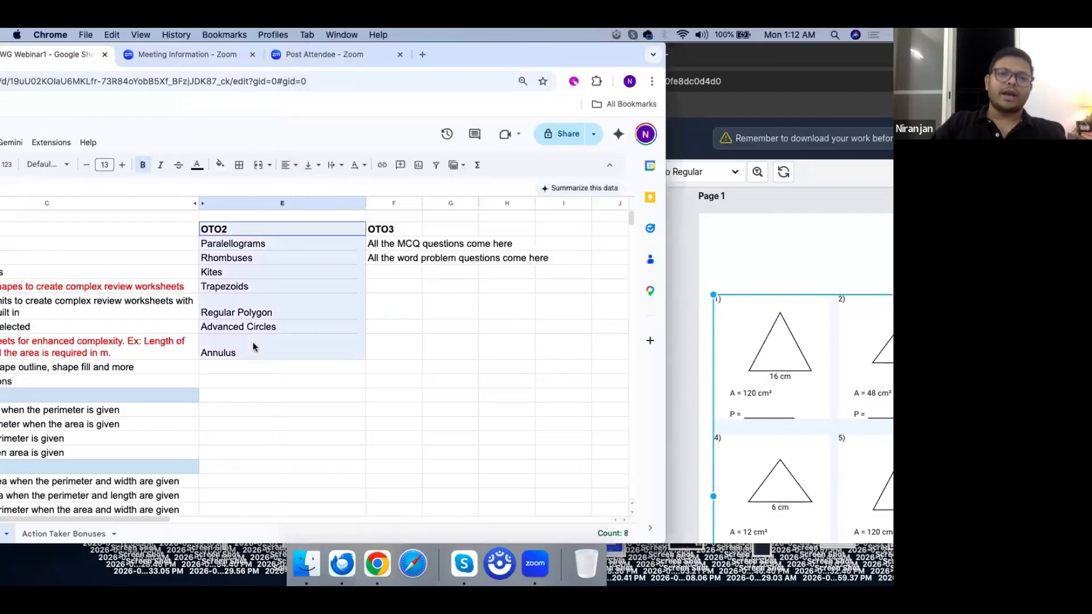
{"action": "left_click", "coordinate": [299, 390]}
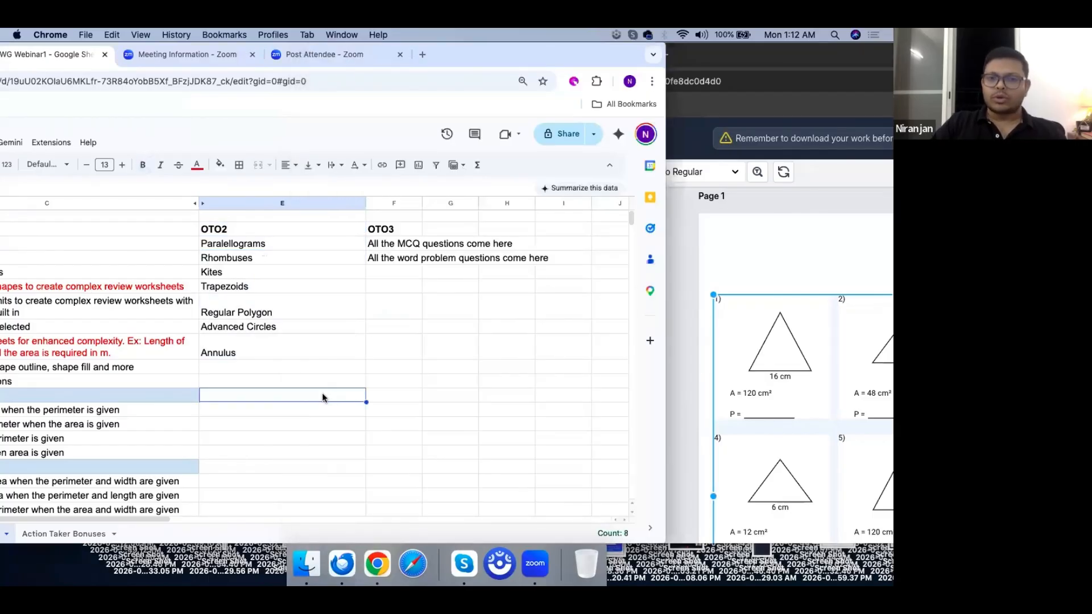
Step: Go through the OTO3 entries for MCQ and word problem questions in F3 and F4, with the spreadsheet window moved fully into view
{"action": "left_click", "coordinate": [395, 246]}
{"action": "left_click", "coordinate": [394, 259]}
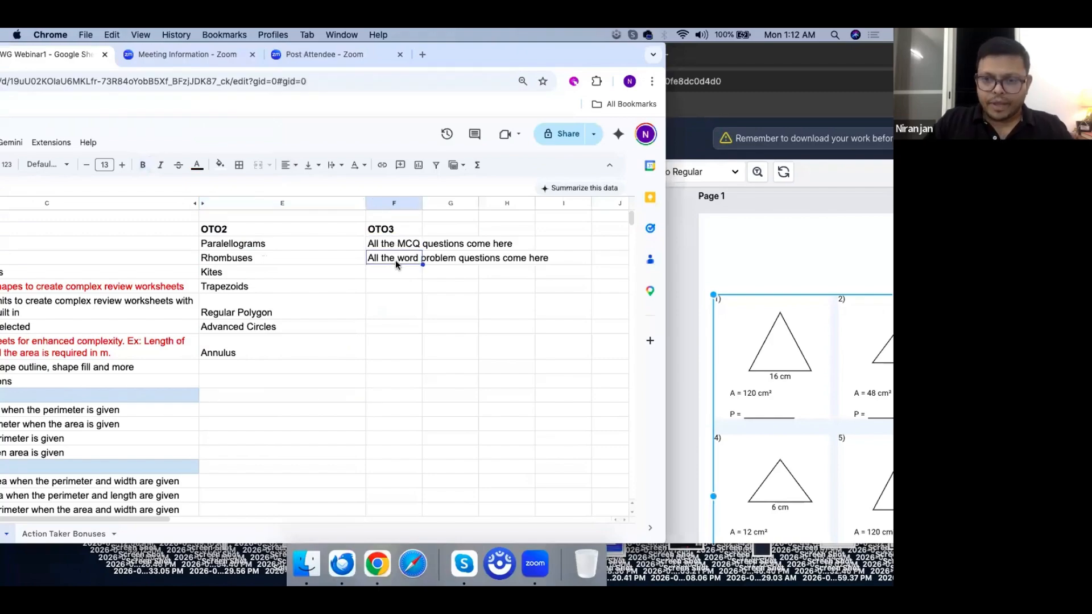
{"action": "left_click", "coordinate": [402, 302]}
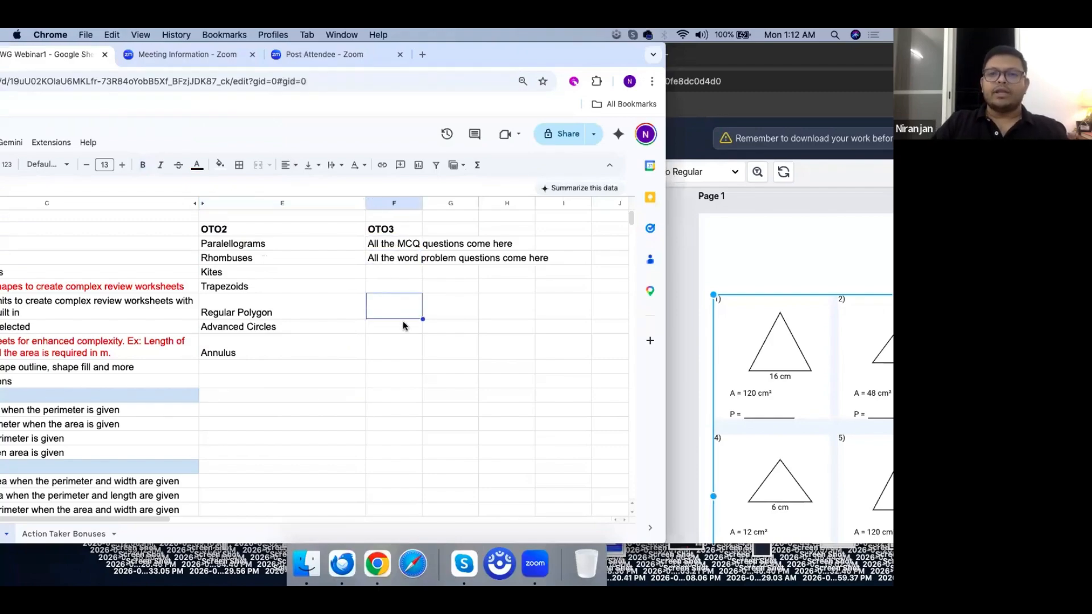
{"action": "left_click", "coordinate": [393, 380]}
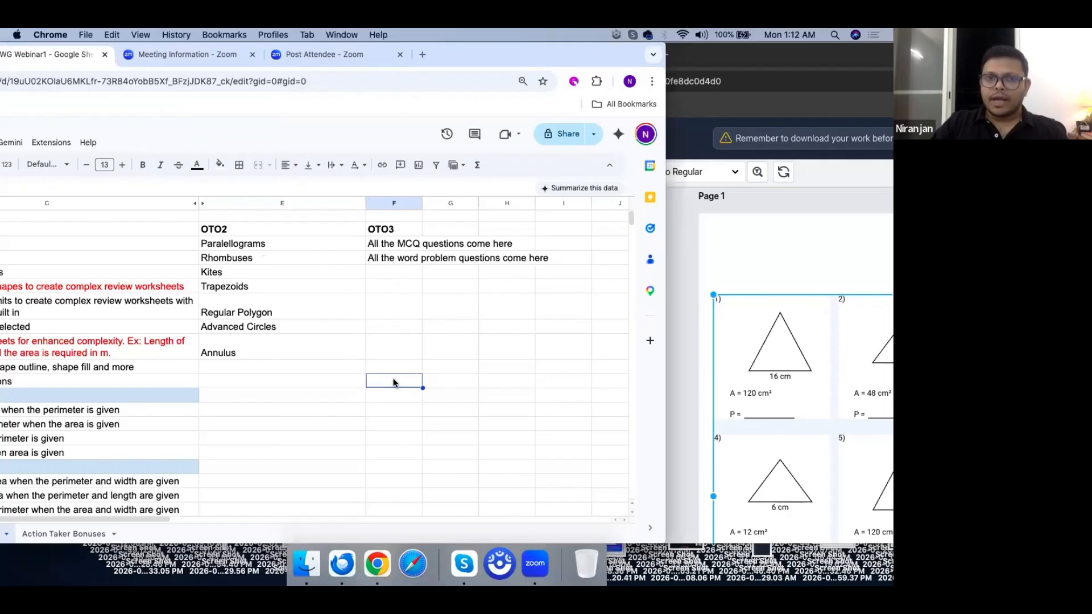
{"action": "left_click_drag", "start_coordinate": [530, 56], "coordinate": [531, 55]}
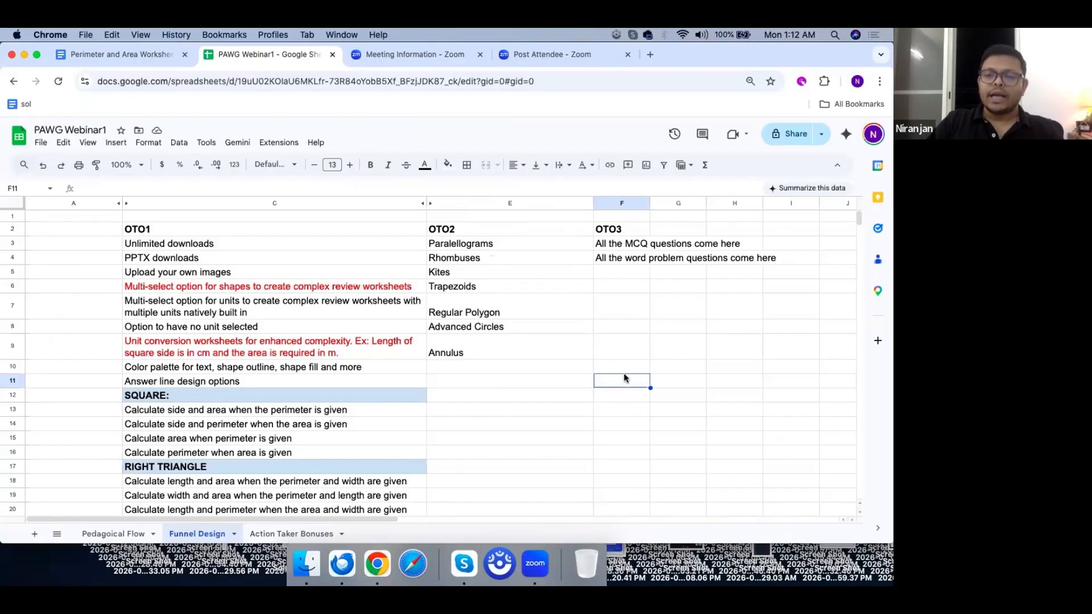
{"action": "left_click", "coordinate": [621, 286]}
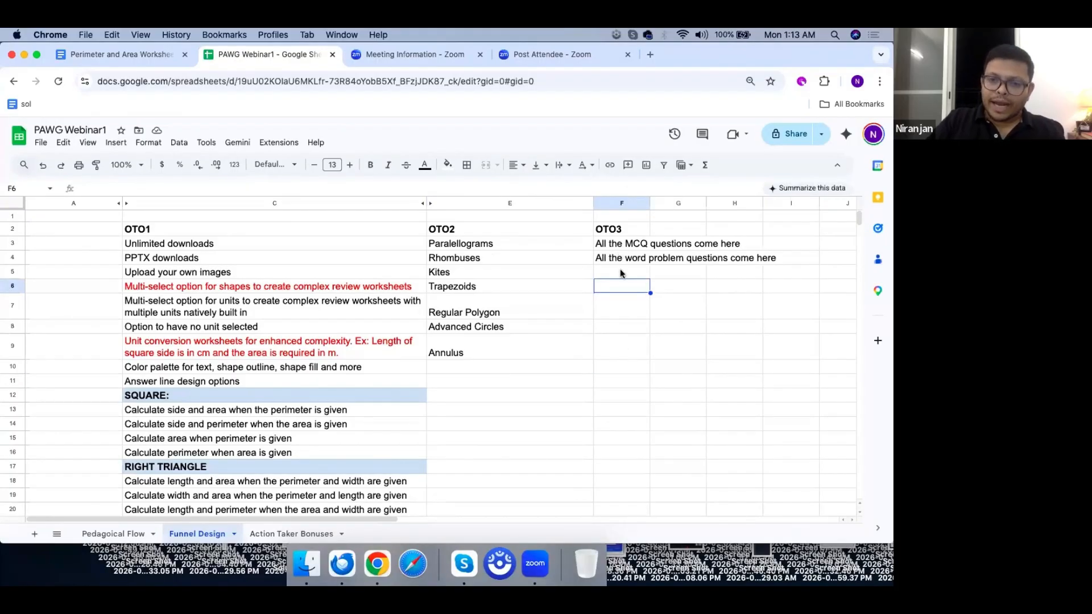
{"action": "left_click", "coordinate": [621, 245]}
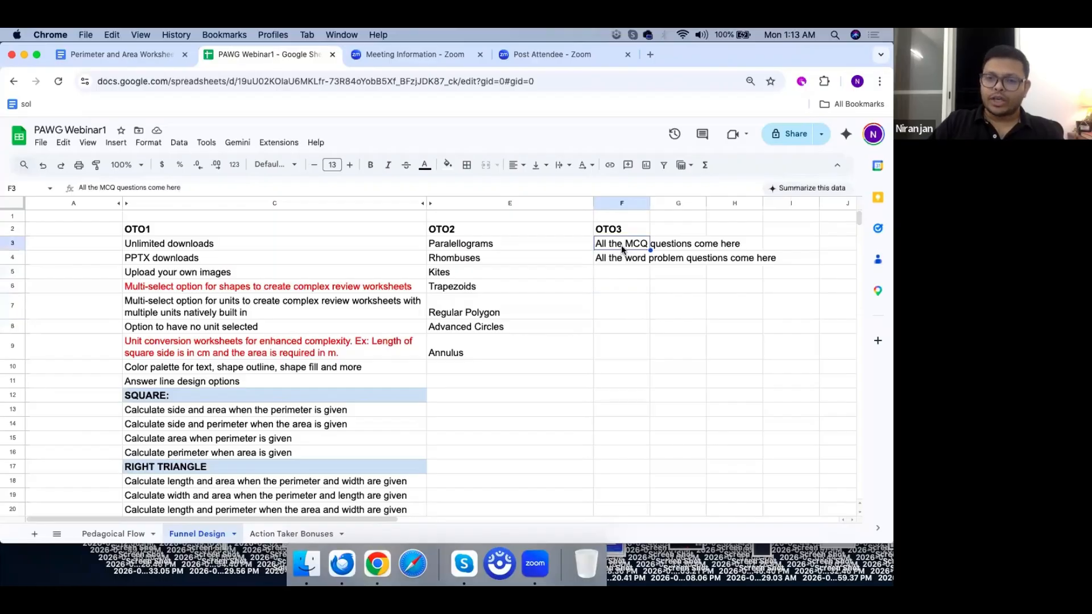
{"action": "left_click", "coordinate": [622, 260]}
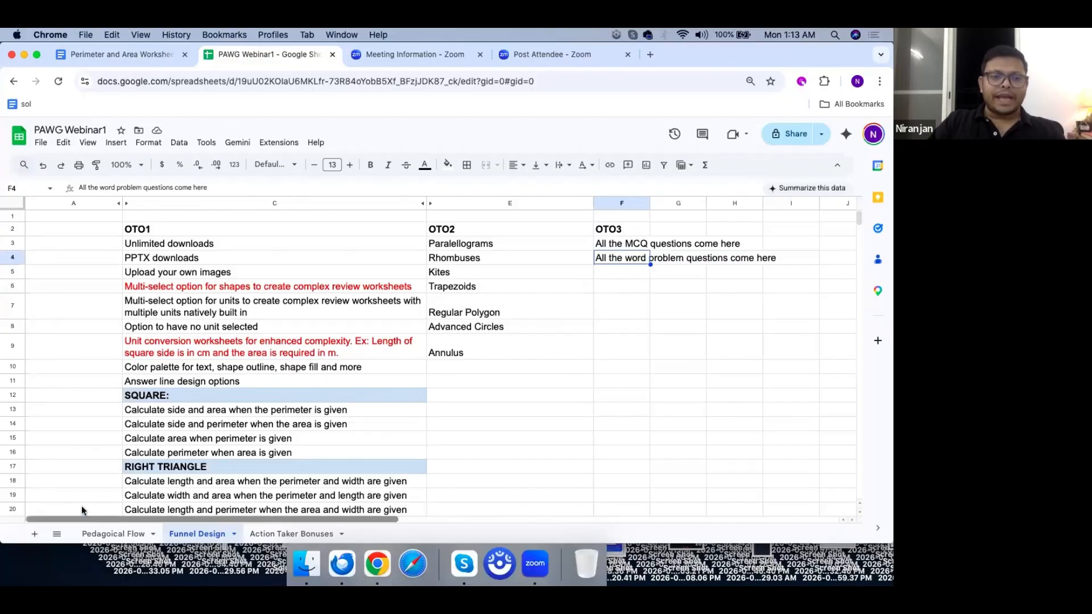
Step: Examine the OTO1 problem types in the right, scalene and isosceles triangle sections of column C, and return to the sheet's first rows
{"action": "scroll", "coordinate": [240, 439], "scroll_direction": "down", "scroll_amount": 10}
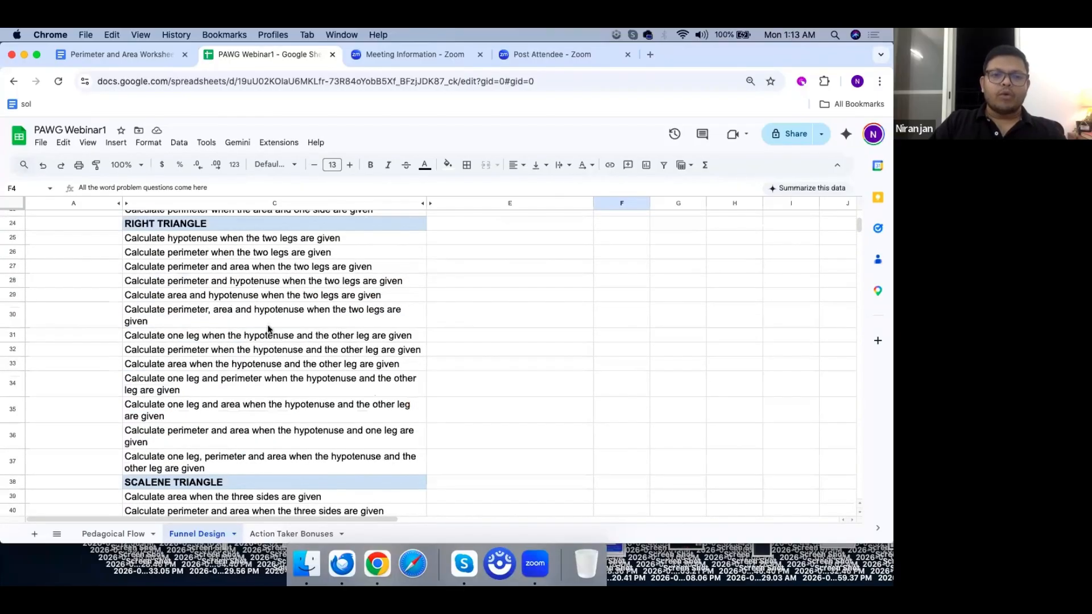
{"action": "left_click", "coordinate": [290, 269]}
{"action": "left_click", "coordinate": [346, 365]}
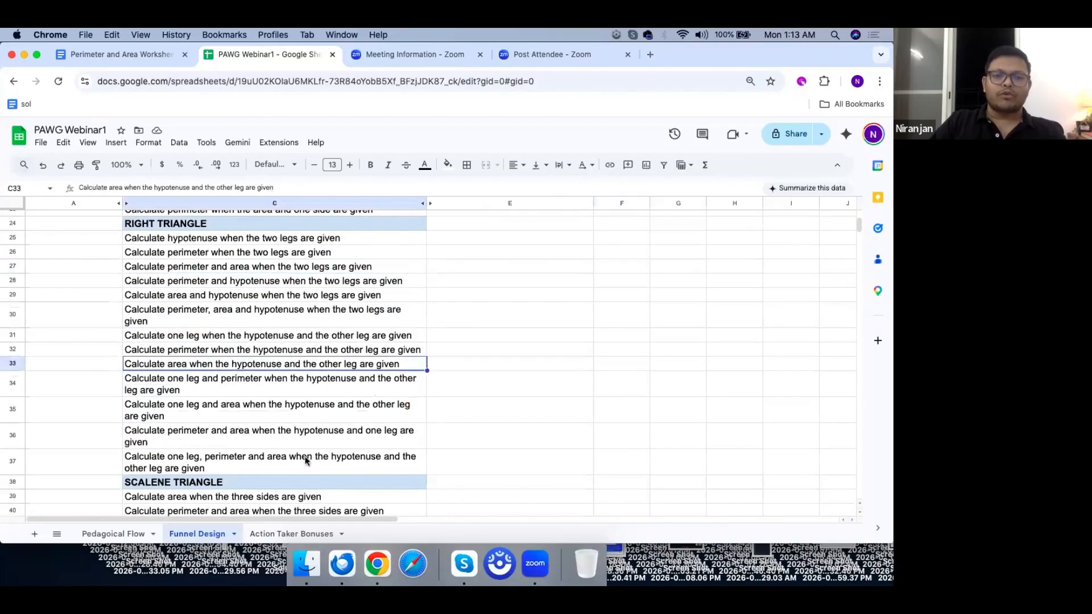
{"action": "scroll", "coordinate": [310, 429], "scroll_direction": "down", "scroll_amount": 5}
{"action": "left_click", "coordinate": [316, 384]}
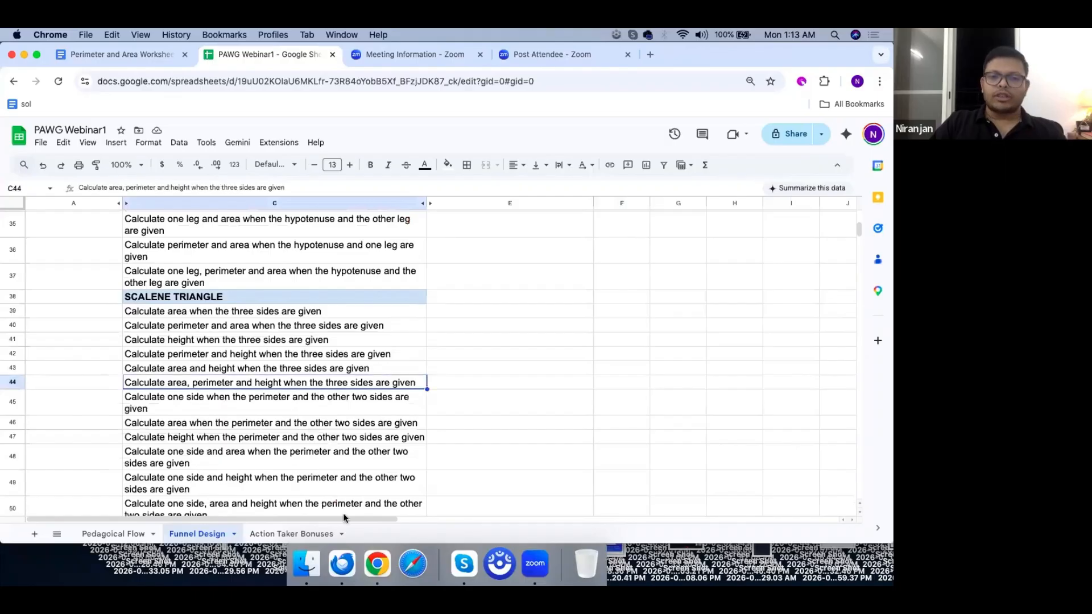
{"action": "scroll", "coordinate": [319, 416], "scroll_direction": "down", "scroll_amount": 6}
{"action": "scroll", "coordinate": [296, 401], "scroll_direction": "down", "scroll_amount": 2}
{"action": "left_click", "coordinate": [301, 405]}
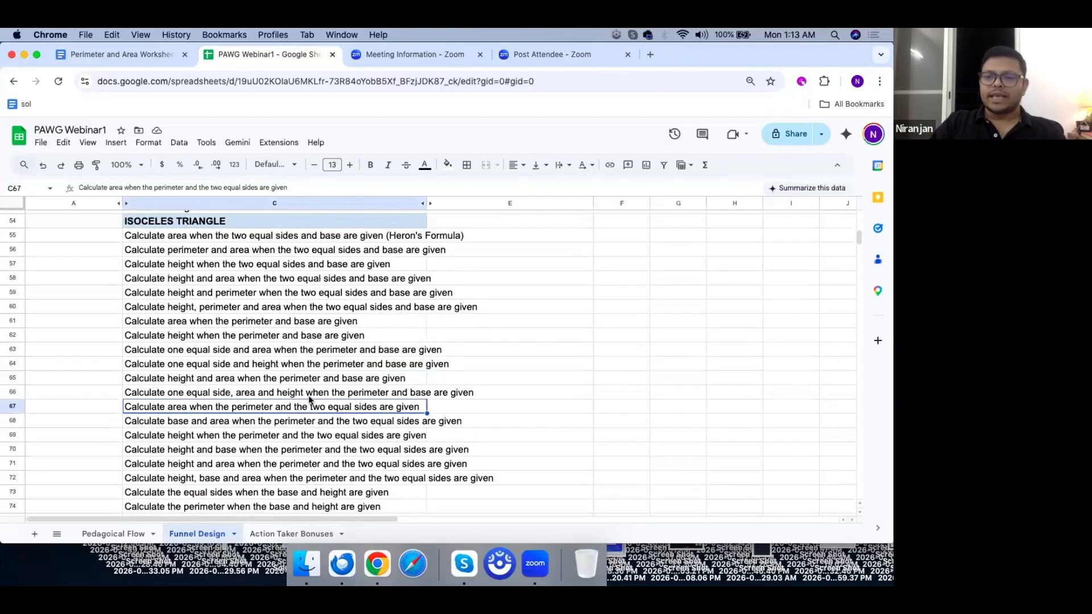
{"action": "scroll", "coordinate": [541, 393], "scroll_direction": "up", "scroll_amount": 15}
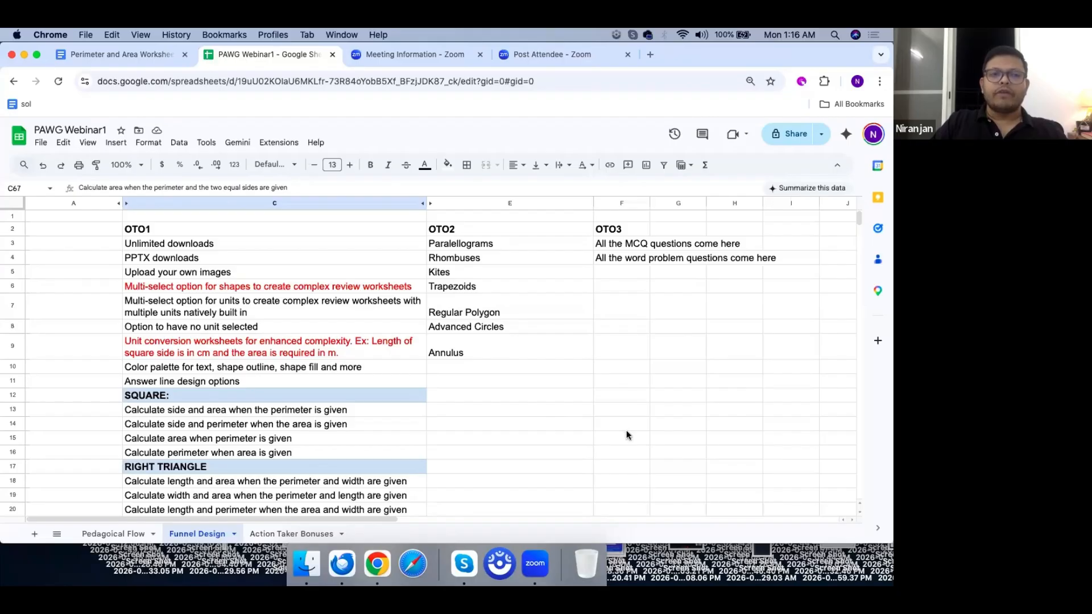
Step: Switch to the webinar document in Google Docs and highlight the Frontend and OTO1/Pro lines under Funnel Pricing During Launch
{"action": "left_click", "coordinate": [144, 55]}
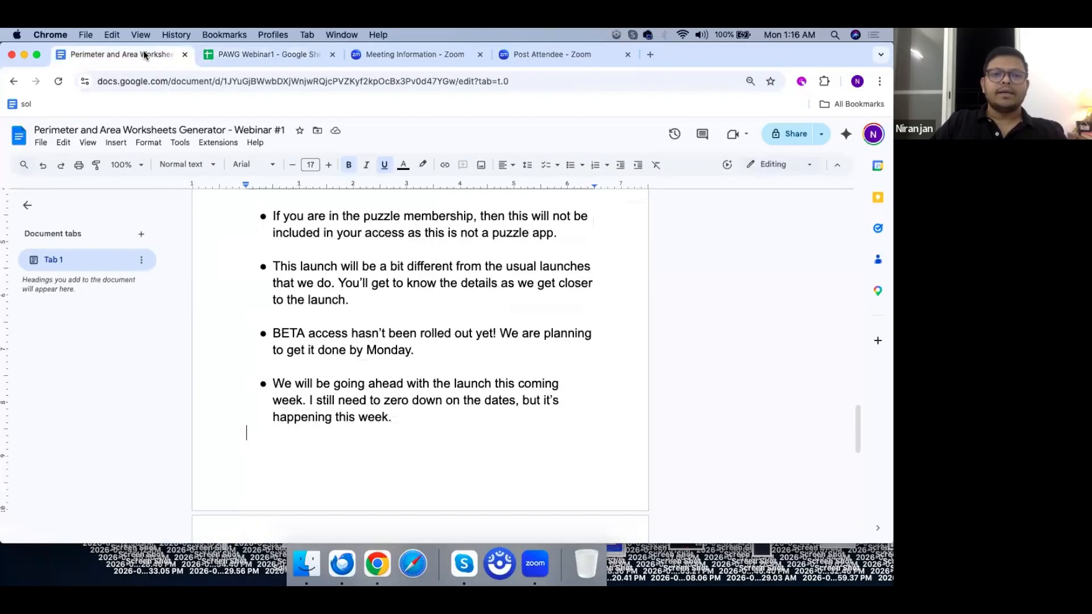
{"action": "scroll", "coordinate": [400, 280], "scroll_direction": "up", "scroll_amount": 20}
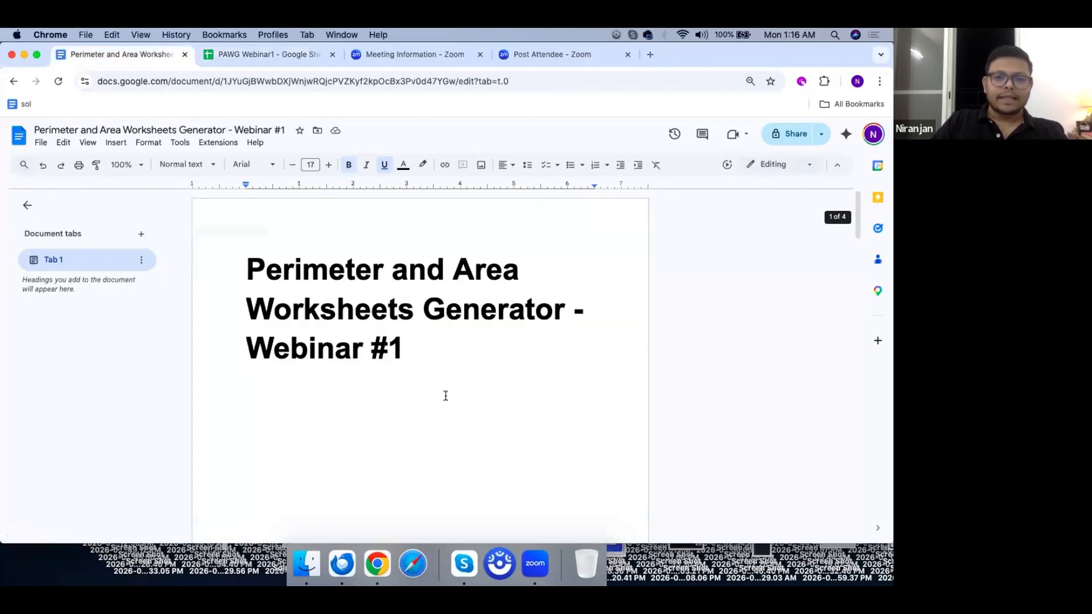
{"action": "scroll", "coordinate": [446, 395], "scroll_direction": "down", "scroll_amount": 8}
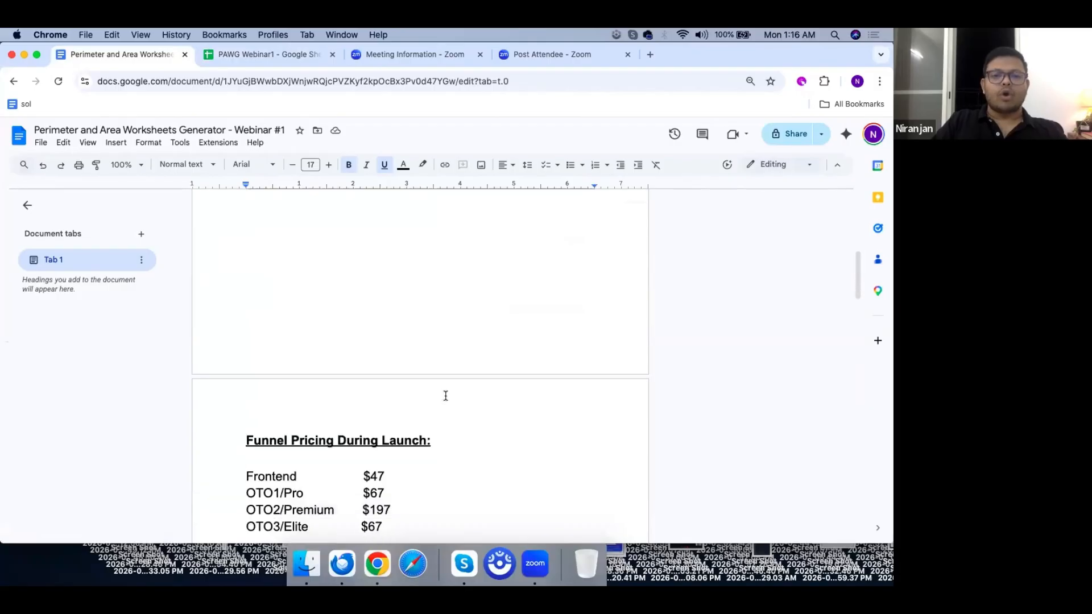
{"action": "scroll", "coordinate": [445, 395], "scroll_direction": "down", "scroll_amount": 1}
{"action": "scroll", "coordinate": [445, 395], "scroll_direction": "down", "scroll_amount": 1}
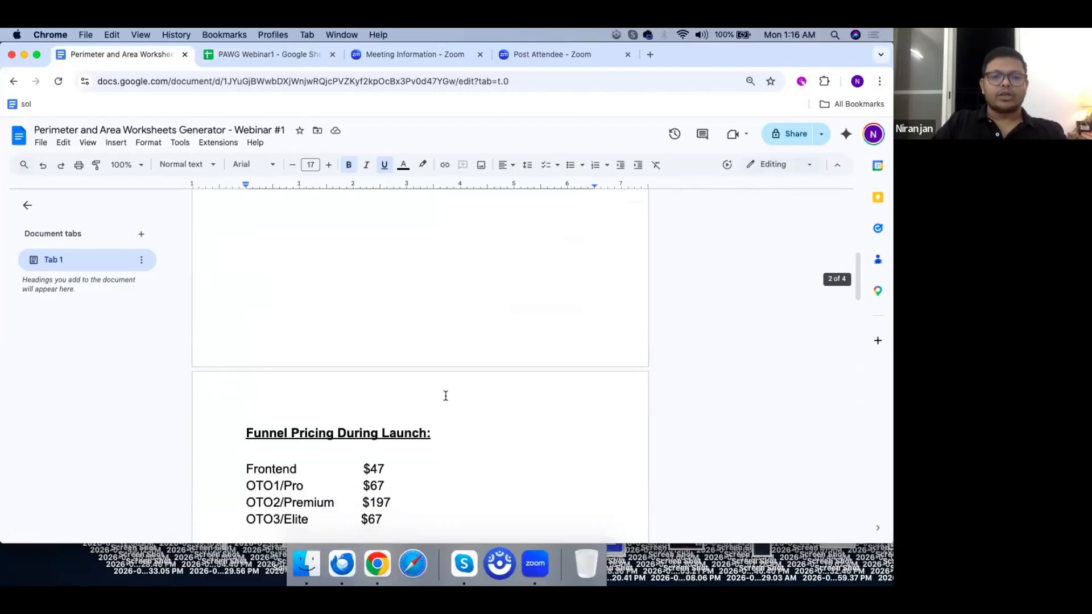
{"action": "left_click", "coordinate": [248, 472]}
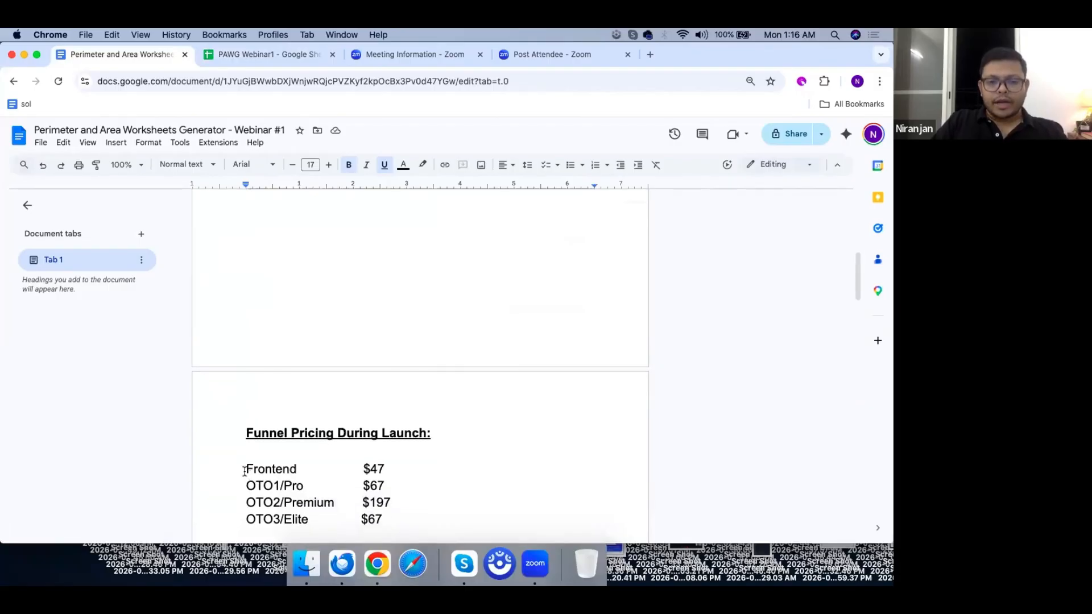
{"action": "left_click", "coordinate": [458, 471], "text": "shift"}
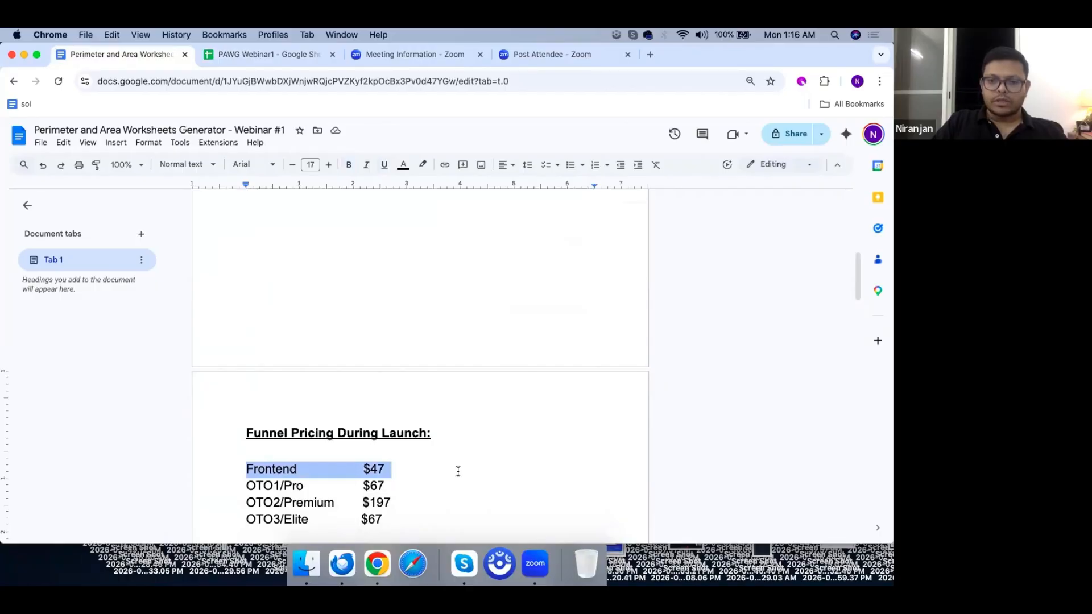
{"action": "left_click", "coordinate": [235, 490]}
{"action": "left_click", "coordinate": [463, 486], "text": "shift"}
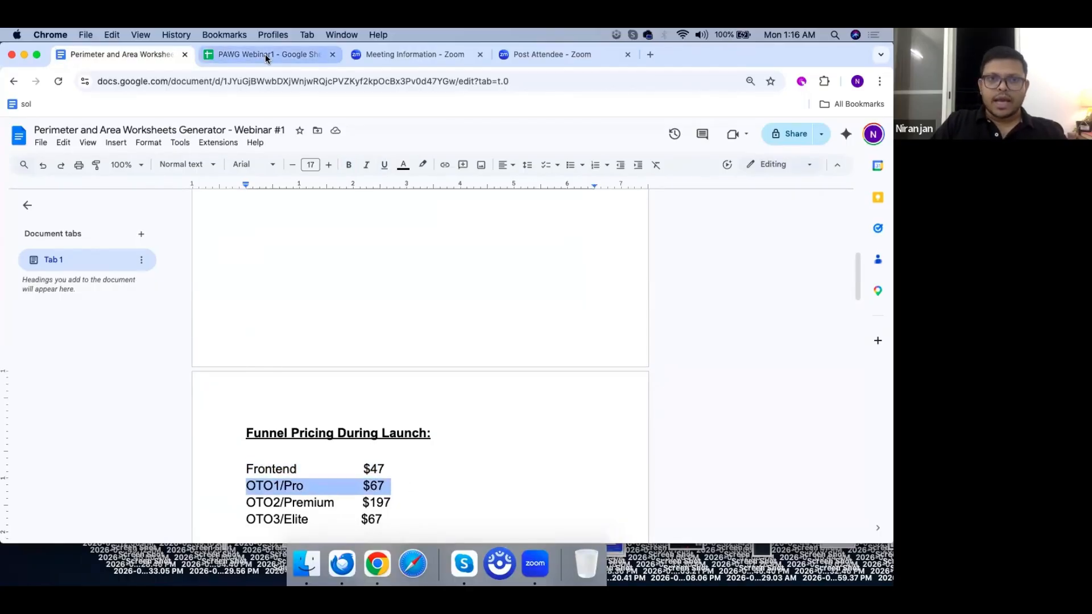
Step: Return to the PAWG Webinar1 spreadsheet, unhide the Front End column B and highlight its problem types in B3:B72
{"action": "key", "text": "ctrl+Tab"}
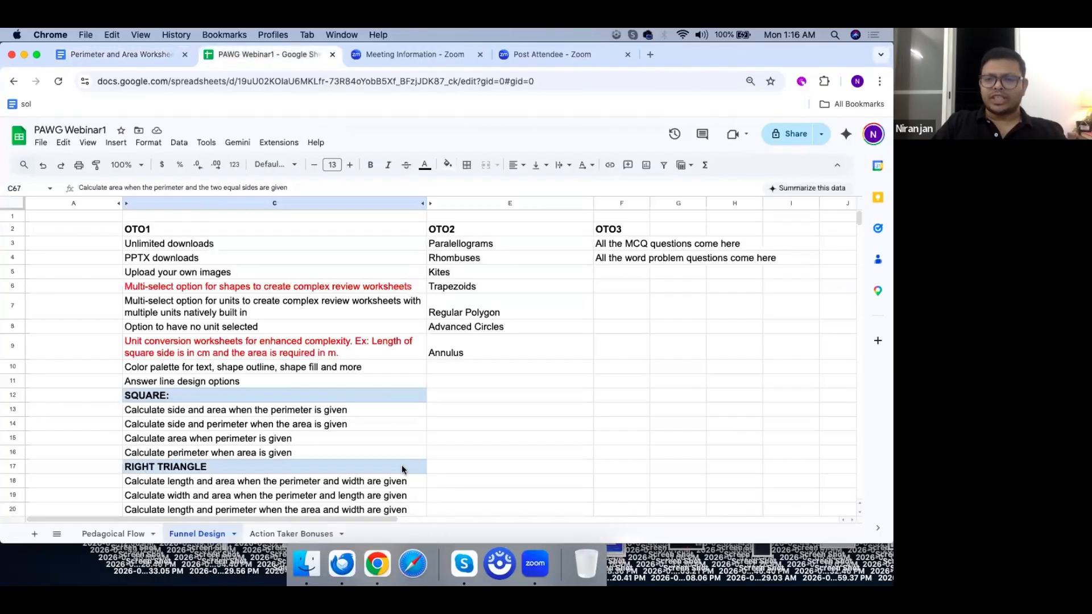
{"action": "left_click", "coordinate": [119, 204]}
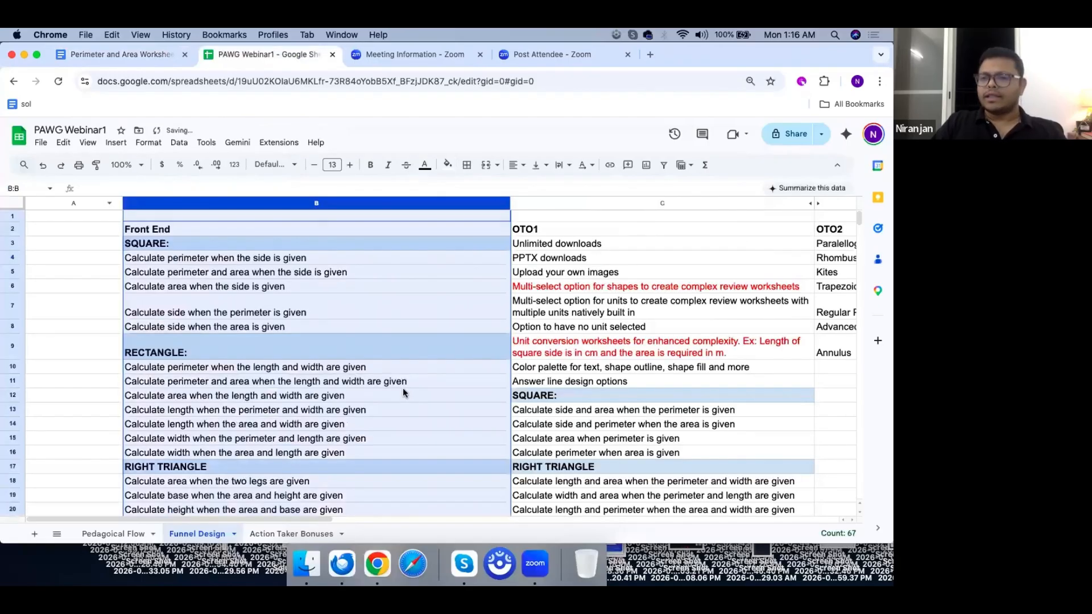
{"action": "left_click", "coordinate": [555, 343]}
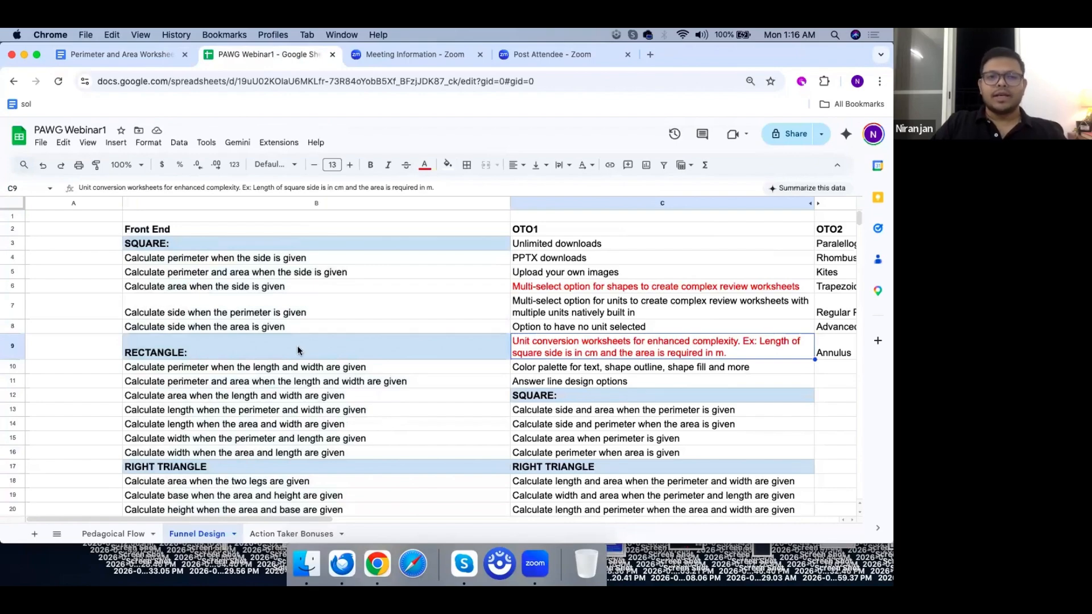
{"action": "left_click_drag", "start_coordinate": [291, 245], "coordinate": [314, 455]}
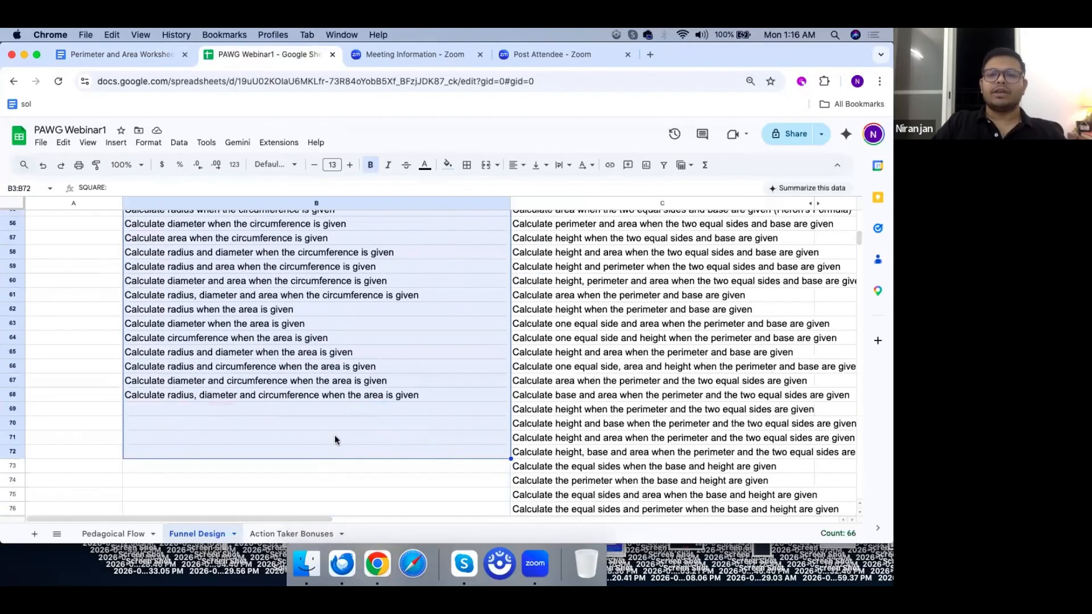
Step: Highlight the OTO1 entries in C2:C158, then return to the top of the sheet and select the Front End heading in B2
{"action": "scroll", "coordinate": [607, 336], "scroll_direction": "up", "scroll_amount": 15}
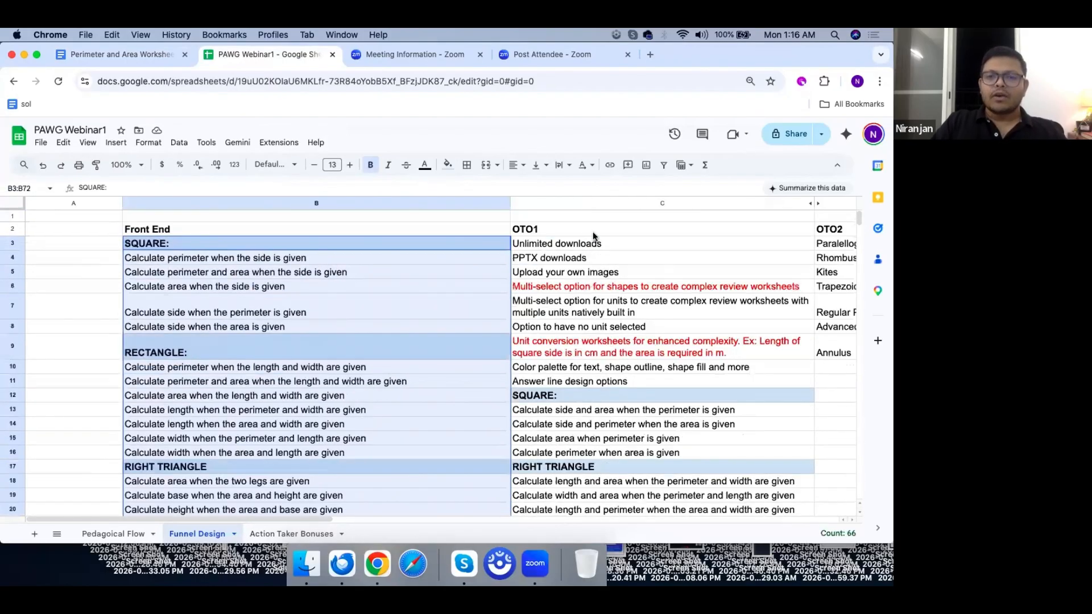
{"action": "left_click_drag", "start_coordinate": [592, 231], "coordinate": [586, 322]}
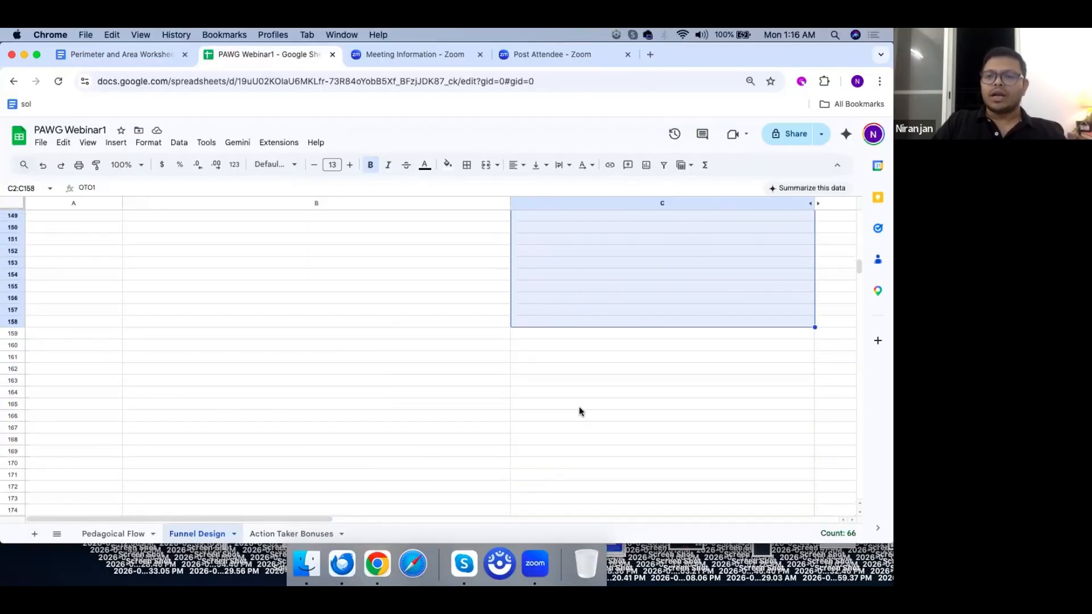
{"action": "scroll", "coordinate": [579, 411], "scroll_direction": "up", "scroll_amount": 15}
{"action": "scroll", "coordinate": [579, 411], "scroll_direction": "up", "scroll_amount": 15}
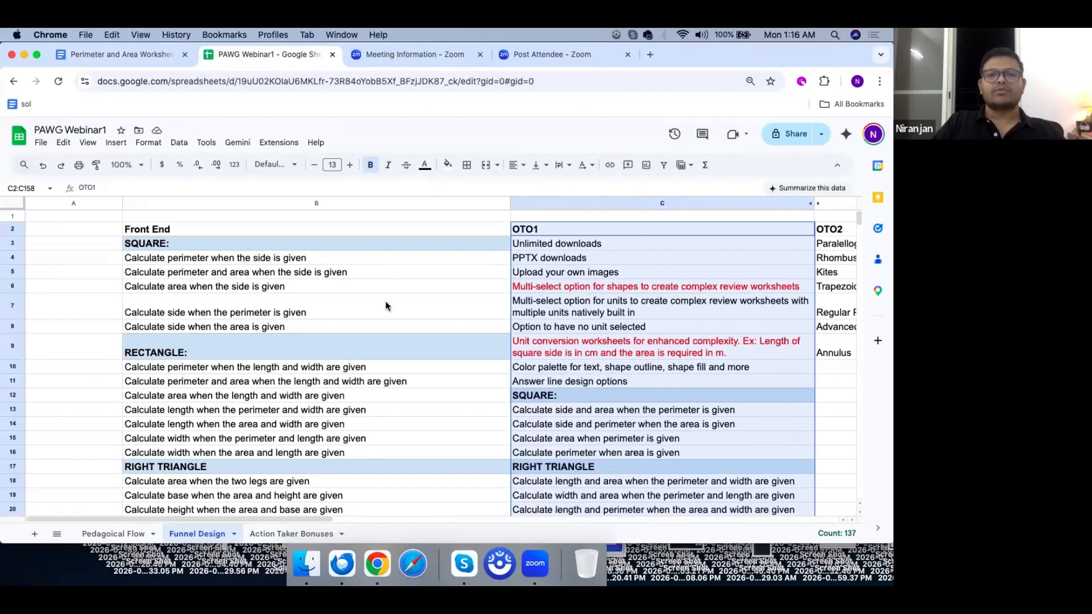
{"action": "left_click", "coordinate": [370, 230]}
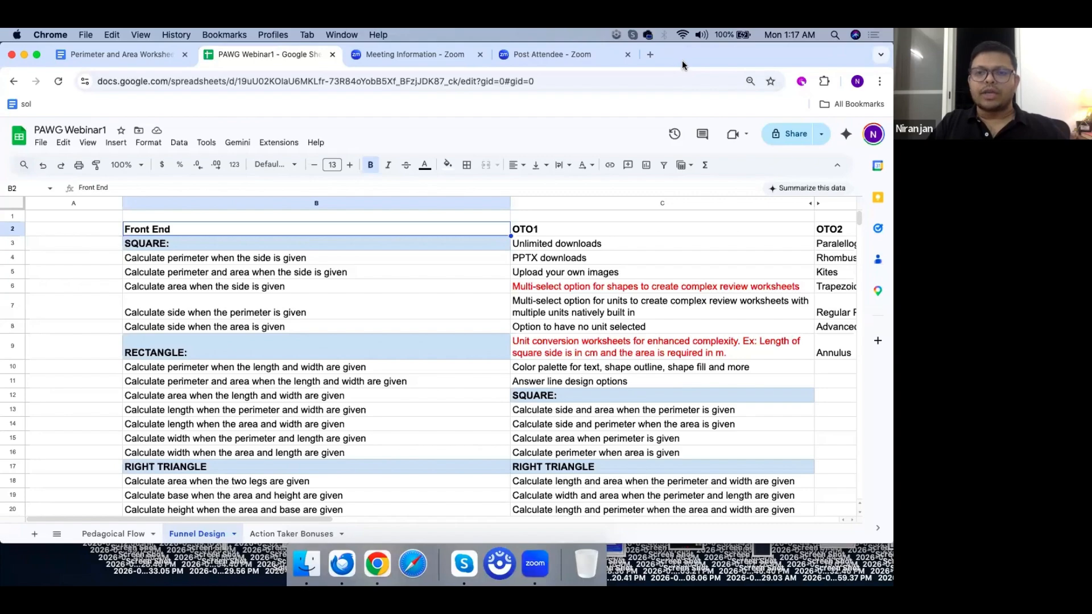
Step: Switch to the Cloudorka Apps window, move it fully into view and delete the triangle problem grid from Page 1
{"action": "left_click_drag", "start_coordinate": [748, 52], "coordinate": [659, 38]}
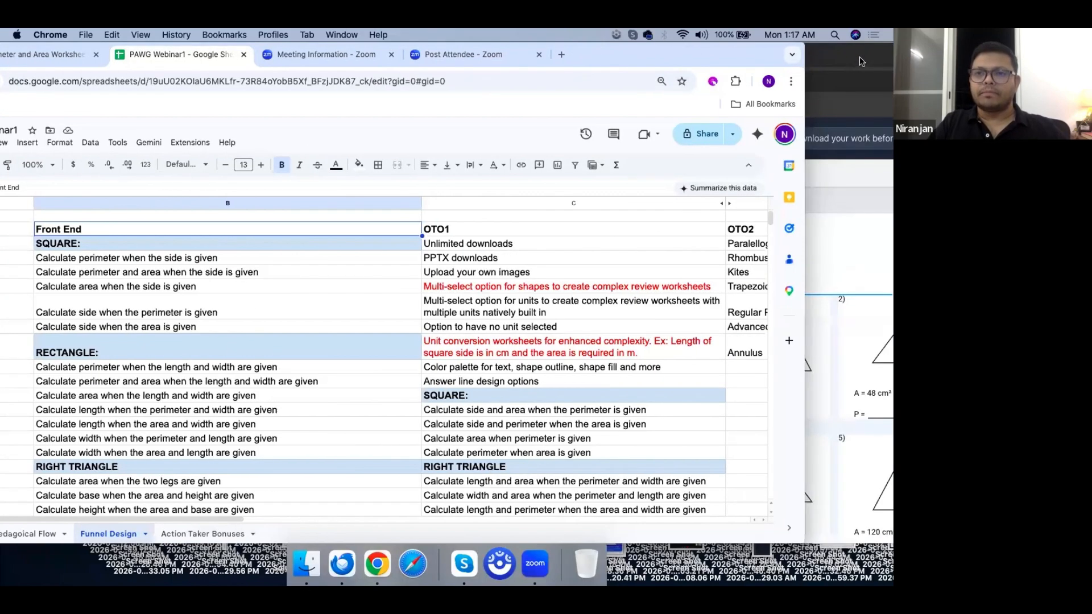
{"action": "left_click", "coordinate": [859, 50]}
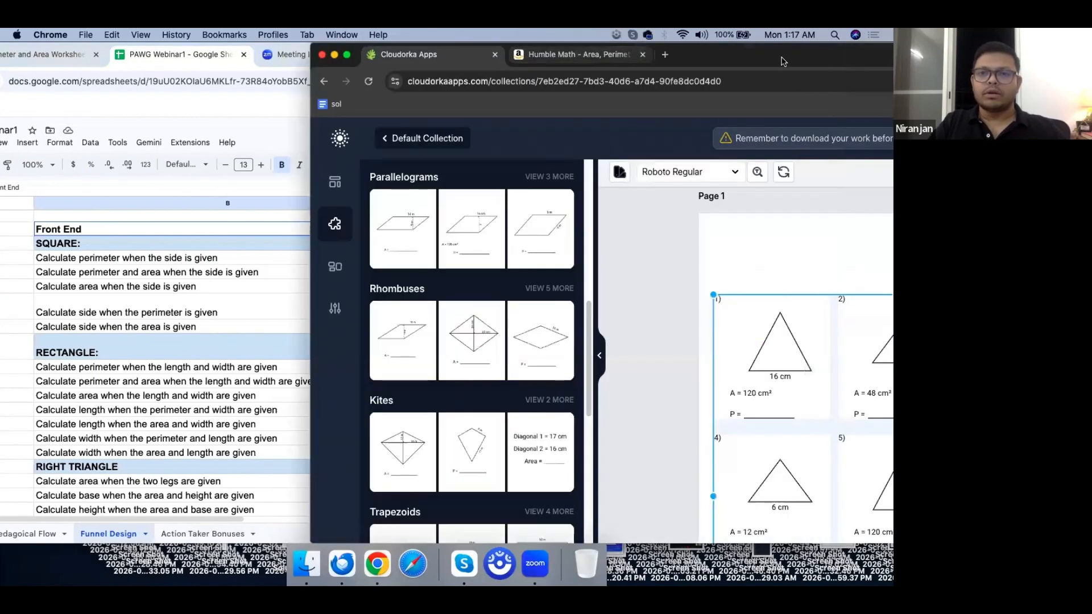
{"action": "left_click_drag", "start_coordinate": [781, 54], "coordinate": [471, 55]}
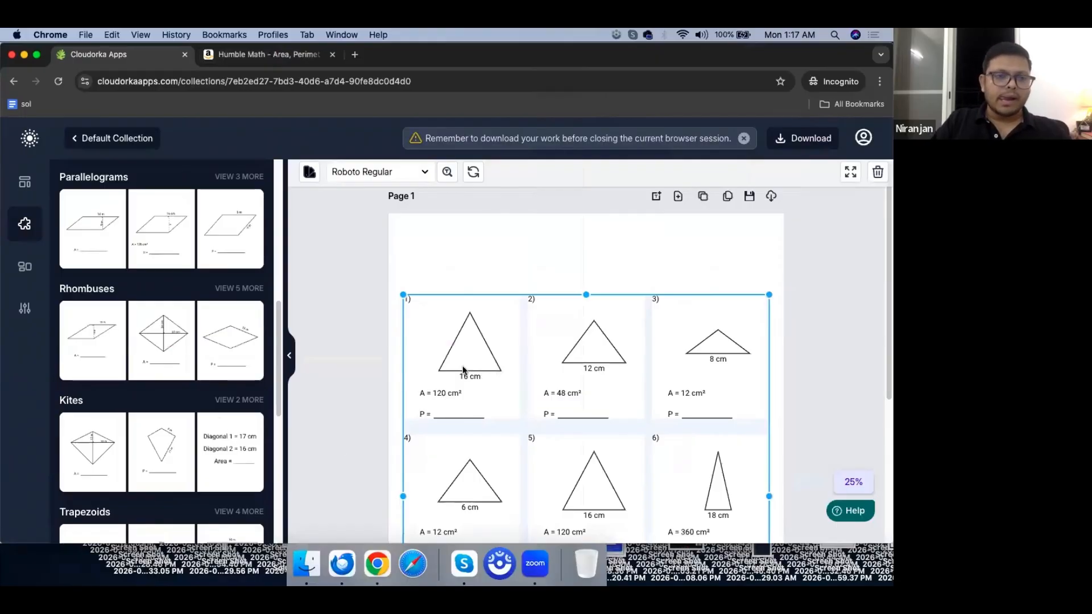
{"action": "key", "text": "BackSpace"}
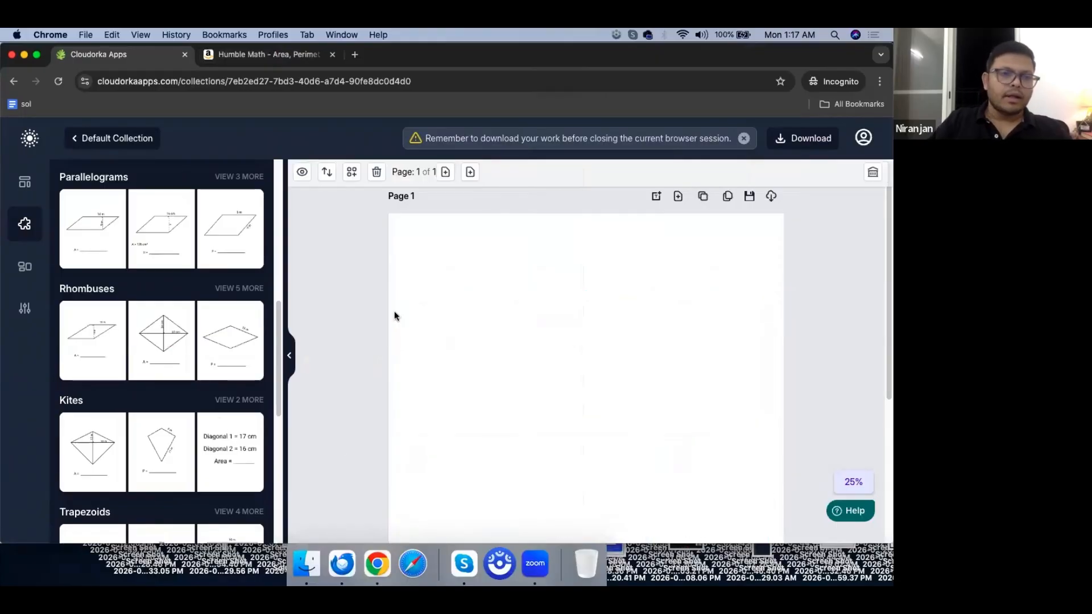
Step: Add the FE_1.1 Area of Squares page layout and delete the blank first page
{"action": "left_click", "coordinate": [25, 182]}
{"action": "left_click", "coordinate": [106, 253]}
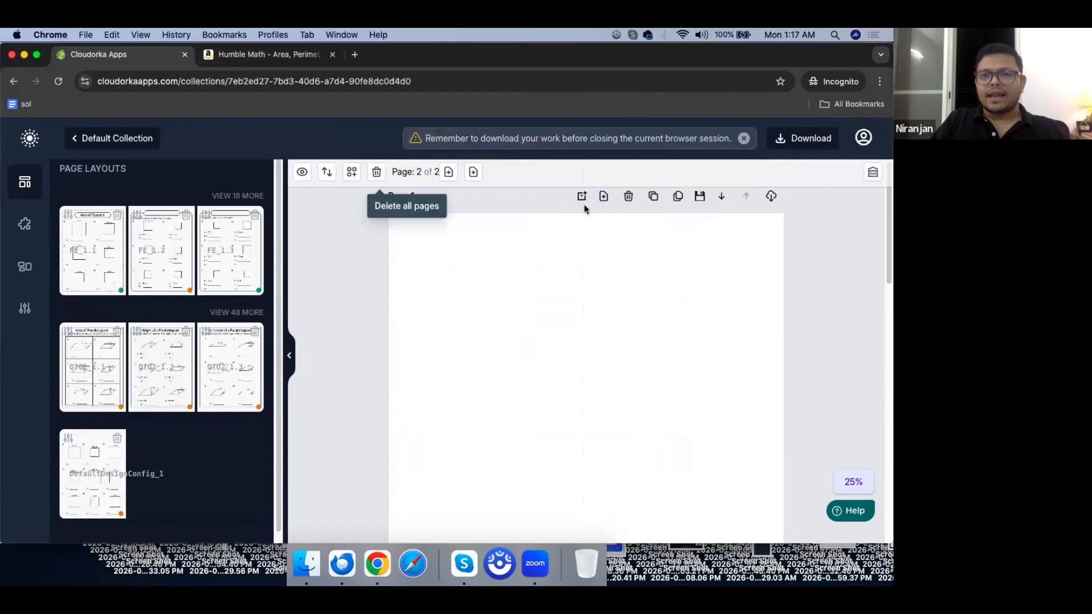
{"action": "left_click", "coordinate": [630, 197]}
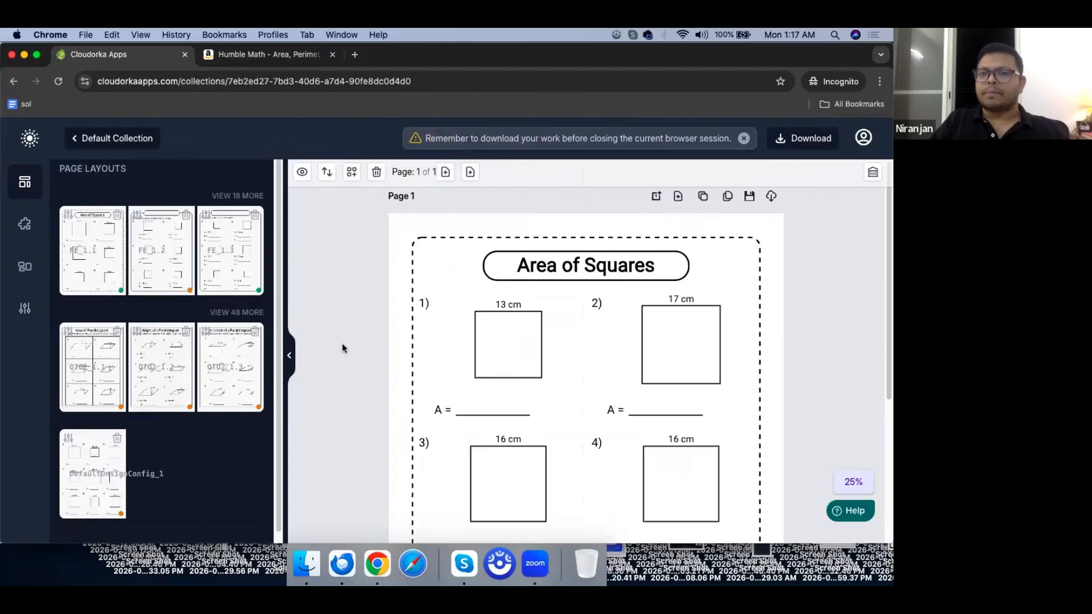
Step: Set the shape fill color of the squares problem grid to light grey E3E0E0, update it and check all six problems
{"action": "left_click", "coordinate": [496, 367]}
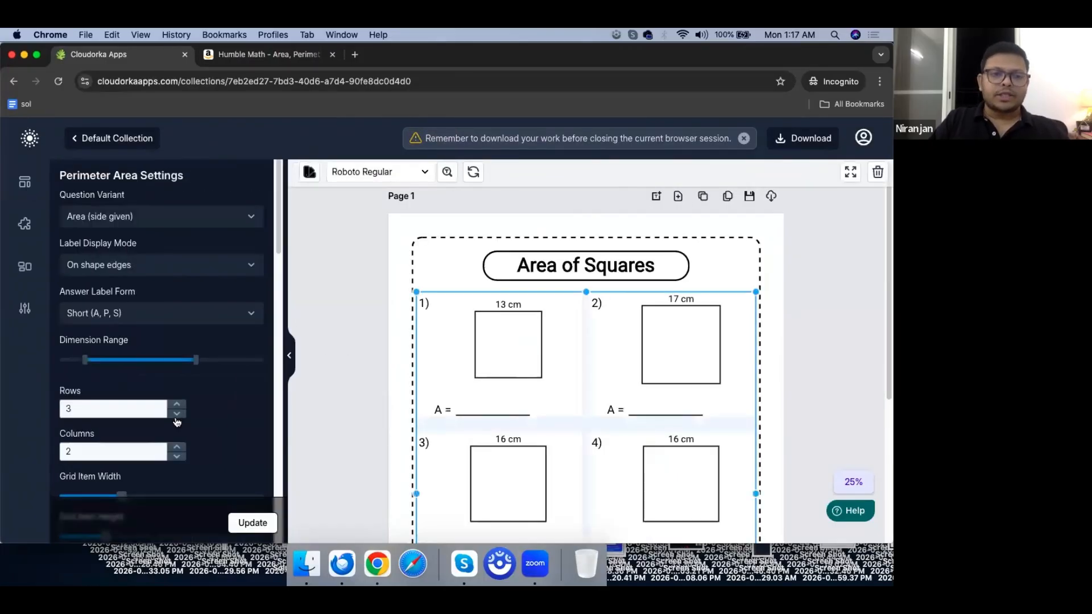
{"action": "scroll", "coordinate": [176, 415], "scroll_direction": "down", "scroll_amount": 10}
{"action": "scroll", "coordinate": [177, 421], "scroll_direction": "down", "scroll_amount": 6}
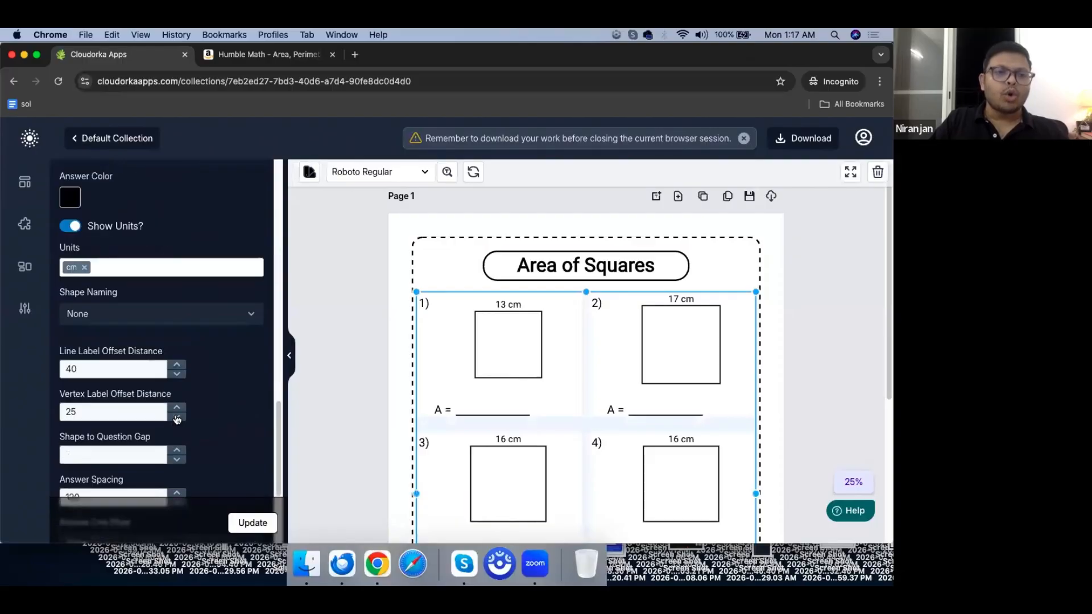
{"action": "scroll", "coordinate": [176, 420], "scroll_direction": "up", "scroll_amount": 4}
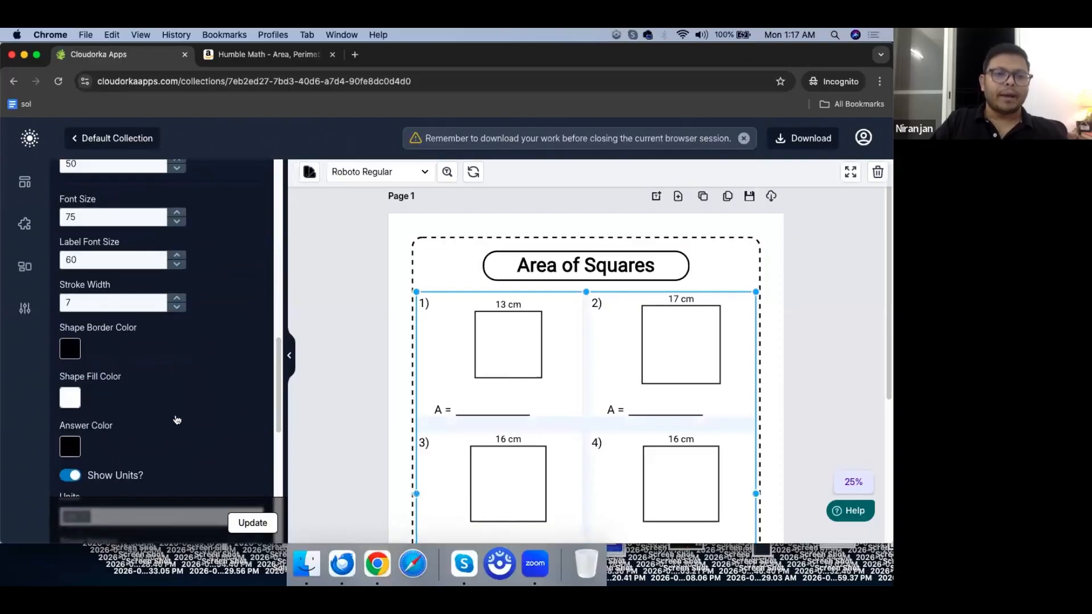
{"action": "left_click", "coordinate": [70, 398]}
{"action": "left_click", "coordinate": [133, 496]}
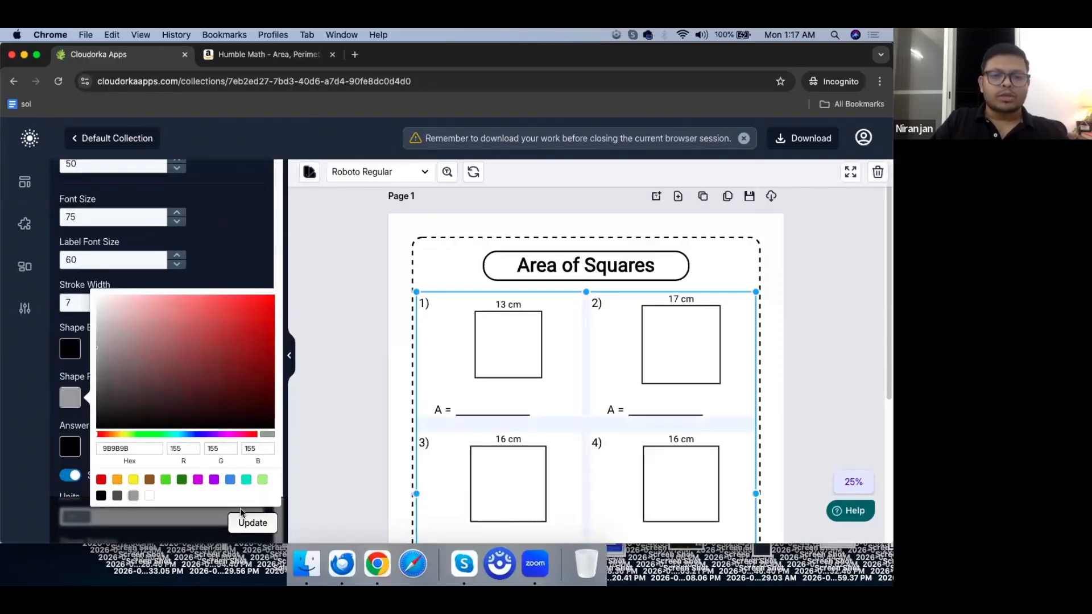
{"action": "left_click", "coordinate": [98, 309]}
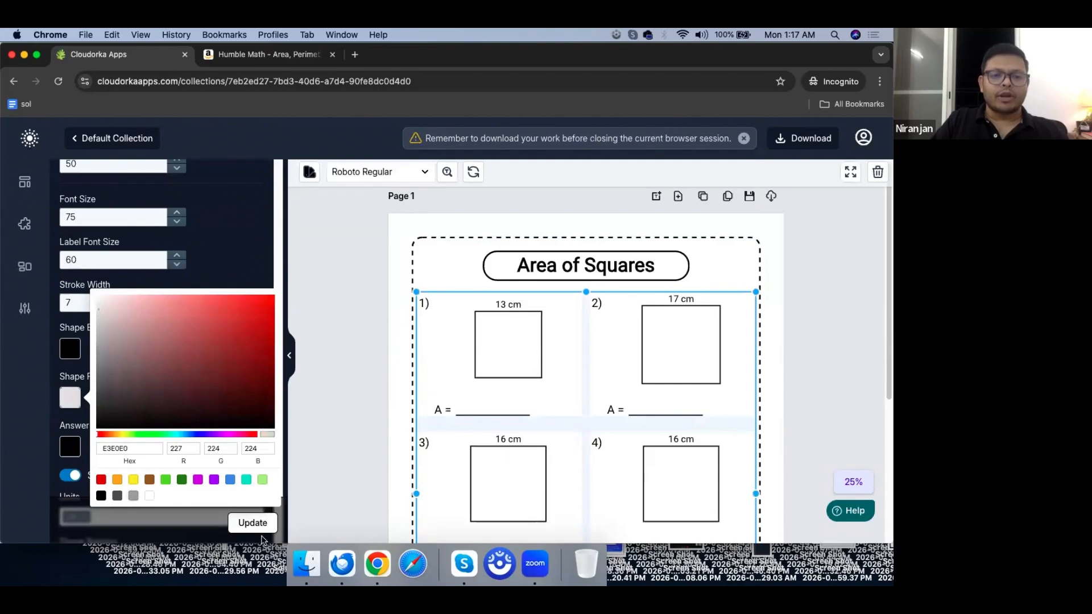
{"action": "left_click", "coordinate": [252, 521]}
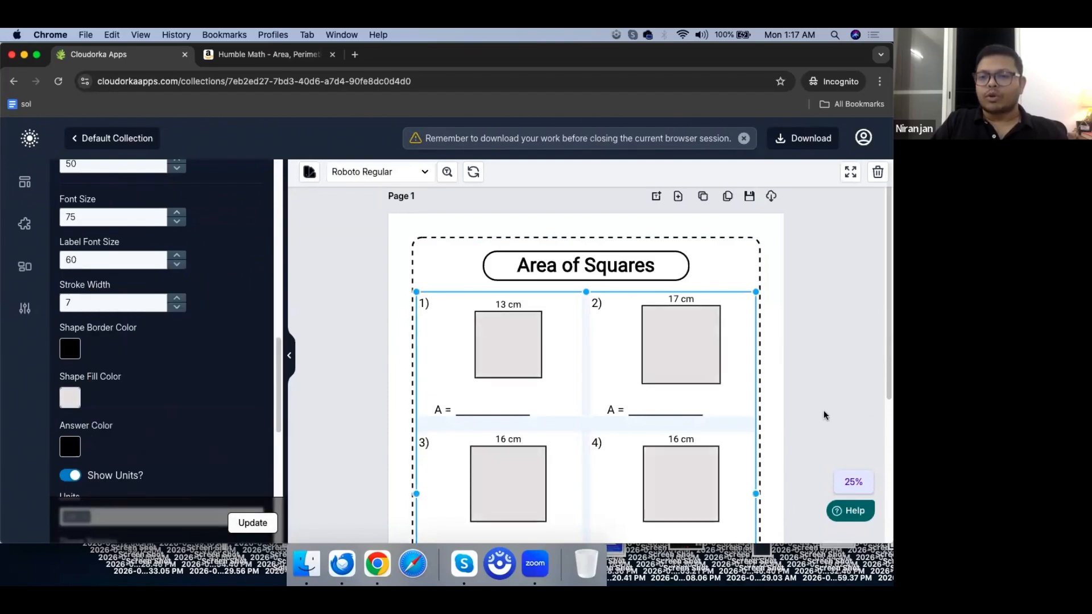
{"action": "scroll", "coordinate": [547, 421], "scroll_direction": "down", "scroll_amount": 5}
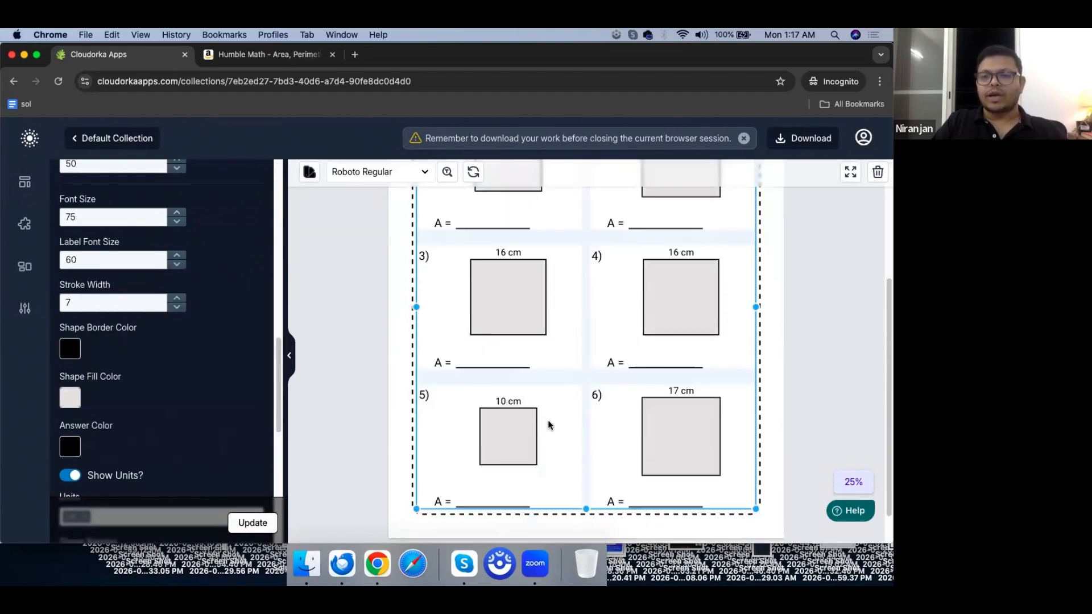
{"action": "scroll", "coordinate": [548, 421], "scroll_direction": "up", "scroll_amount": 5}
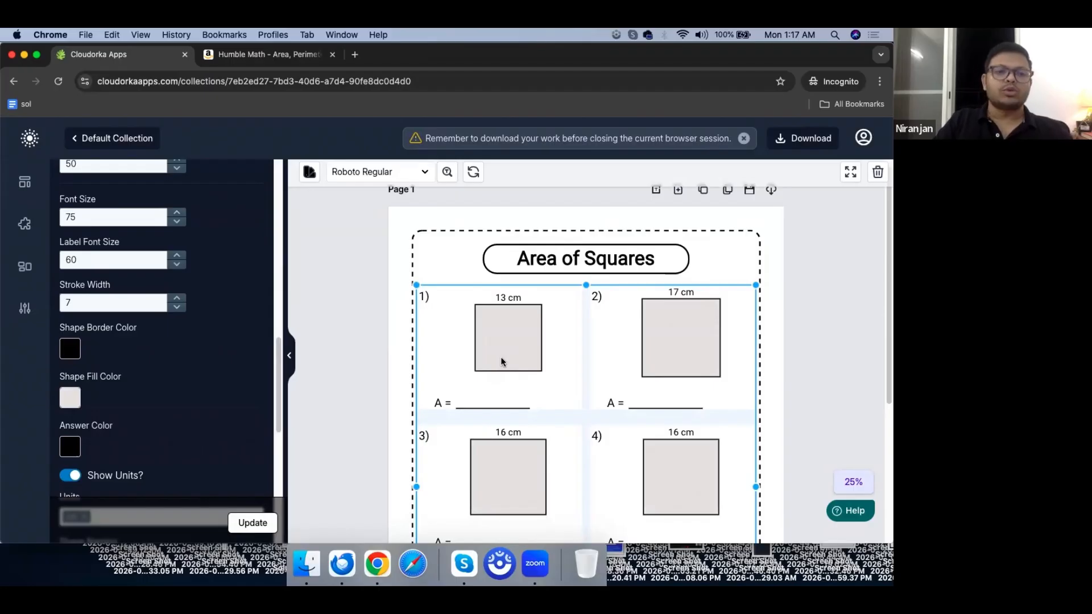
Step: Lighten the squares' shape fill color to F7F4F4, update the grid, check the lower problems and deselect it
{"action": "left_click", "coordinate": [64, 402]}
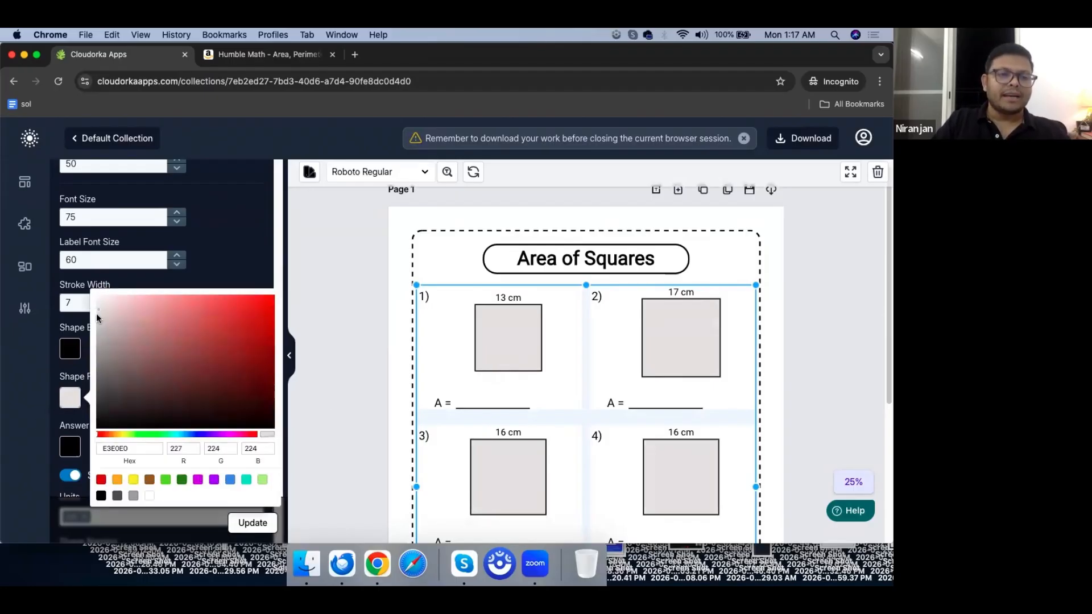
{"action": "left_click_drag", "start_coordinate": [97, 308], "coordinate": [98, 297]}
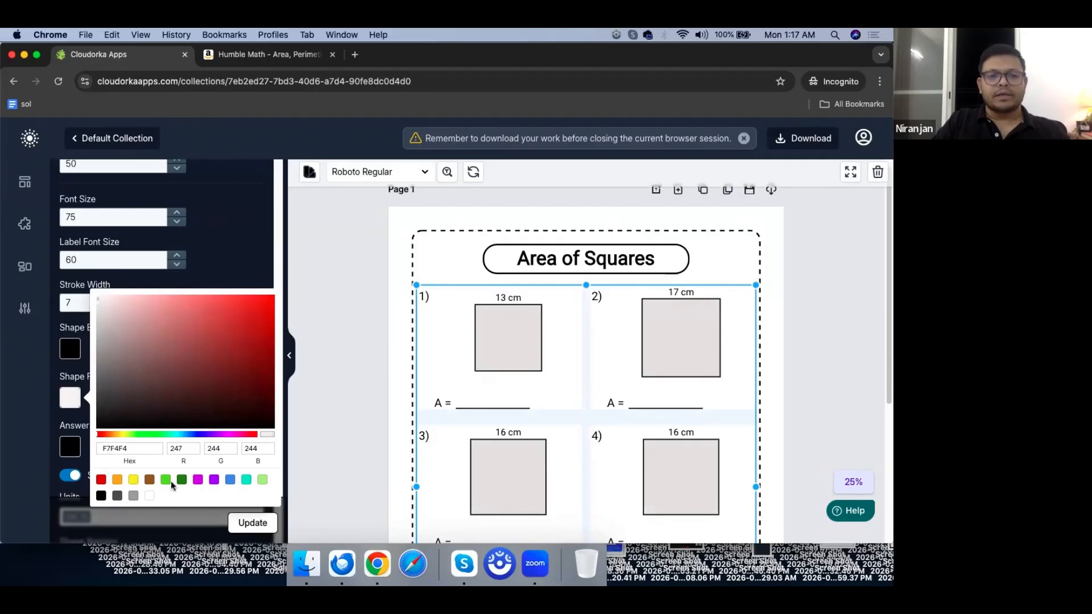
{"action": "left_click", "coordinate": [253, 523]}
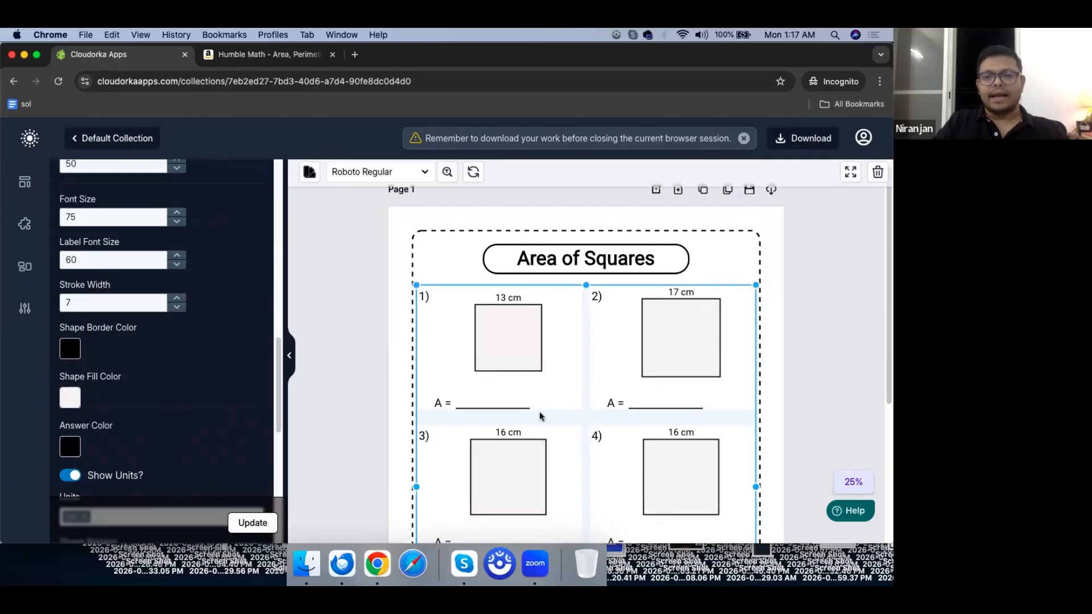
{"action": "scroll", "coordinate": [731, 429], "scroll_direction": "down", "scroll_amount": 1}
{"action": "scroll", "coordinate": [731, 430], "scroll_direction": "down", "scroll_amount": 4}
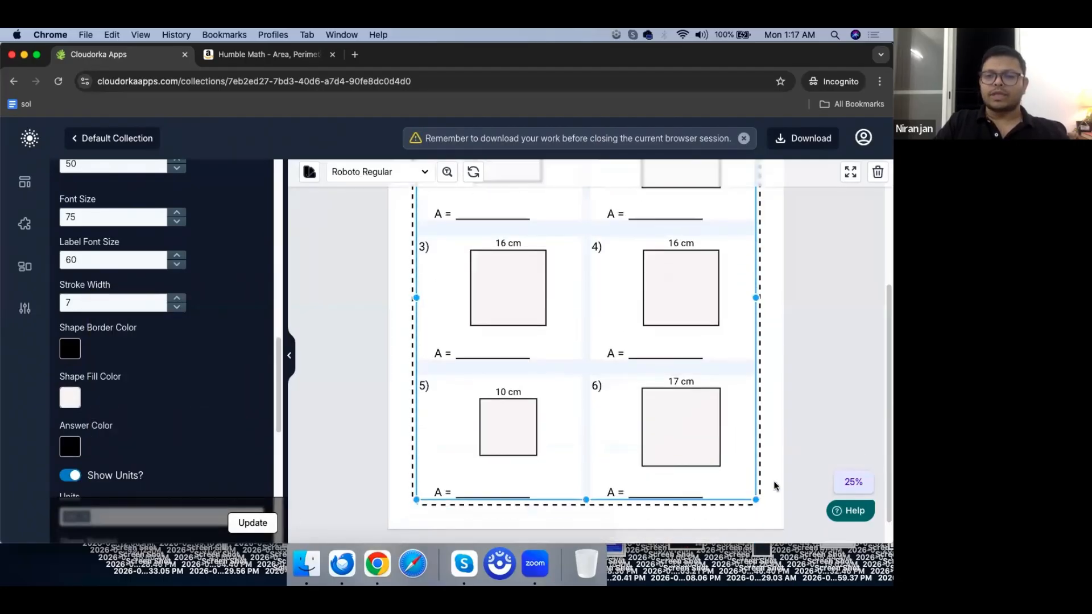
{"action": "left_click", "coordinate": [396, 446]}
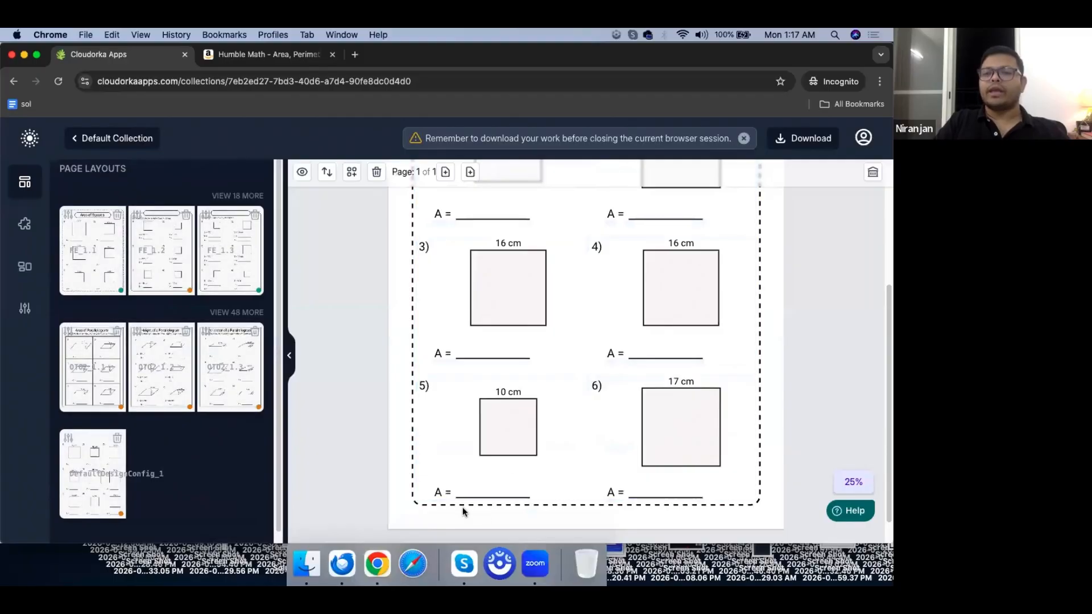